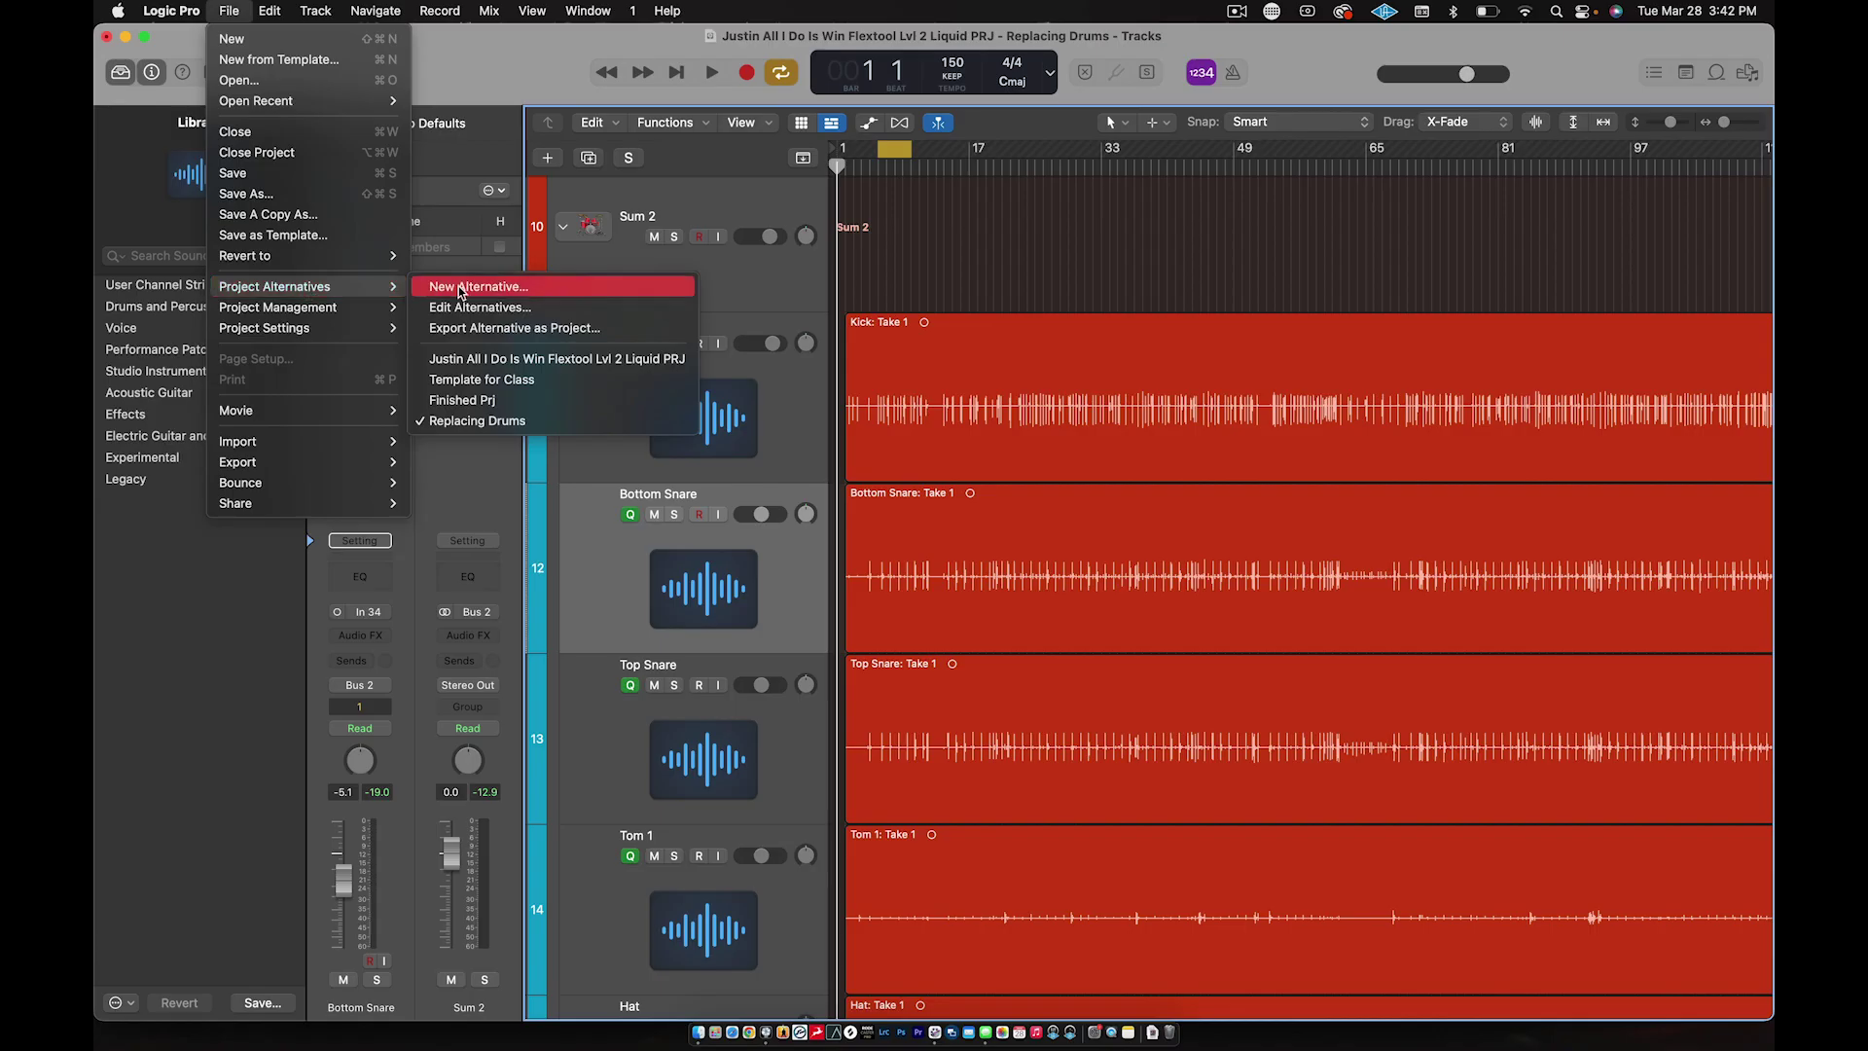
# Step: Open Save as New Alternative from File > Alternatives, which proposes the name 'Replacing Drums #1'
pyautogui.click(461, 287)
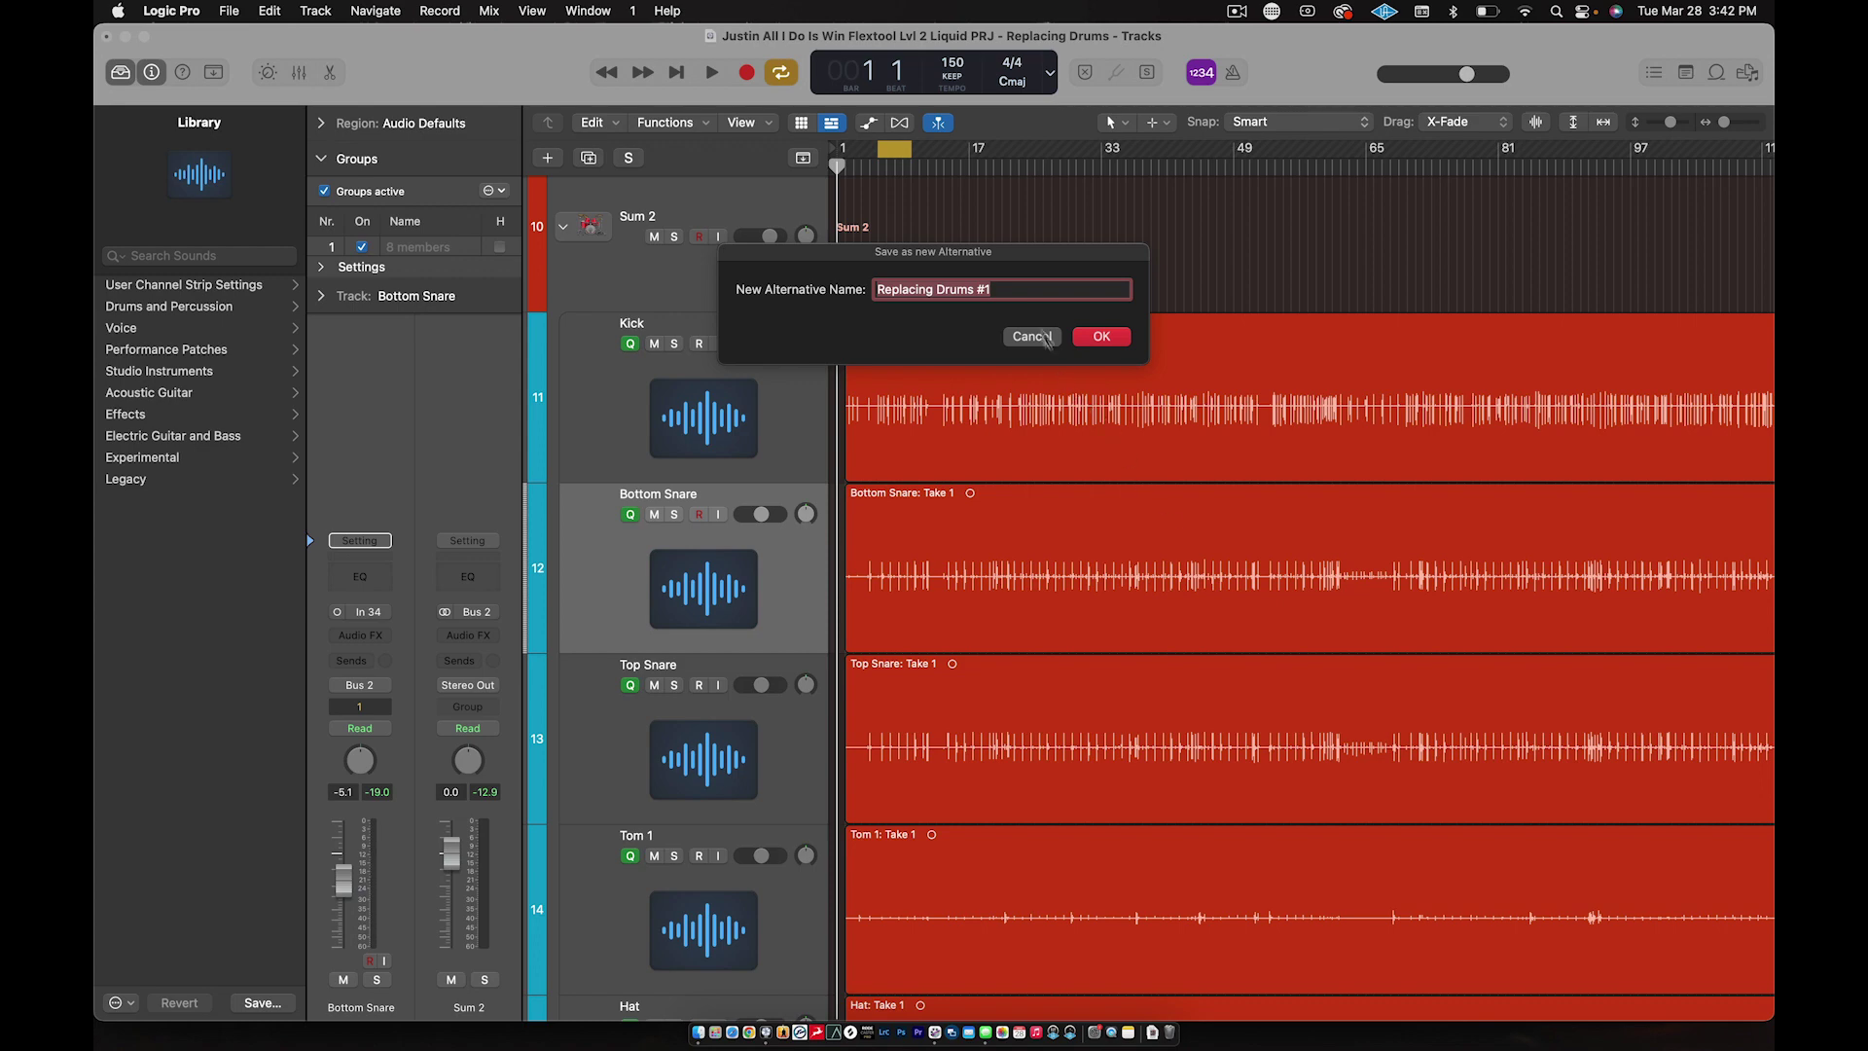
# Step: Shorten the alternative name to 'Replacing Drums', confirm it, and keep the current changes
pyautogui.click(1017, 288)
pyautogui.press('BackSpace')
pyautogui.press('BackSpace')
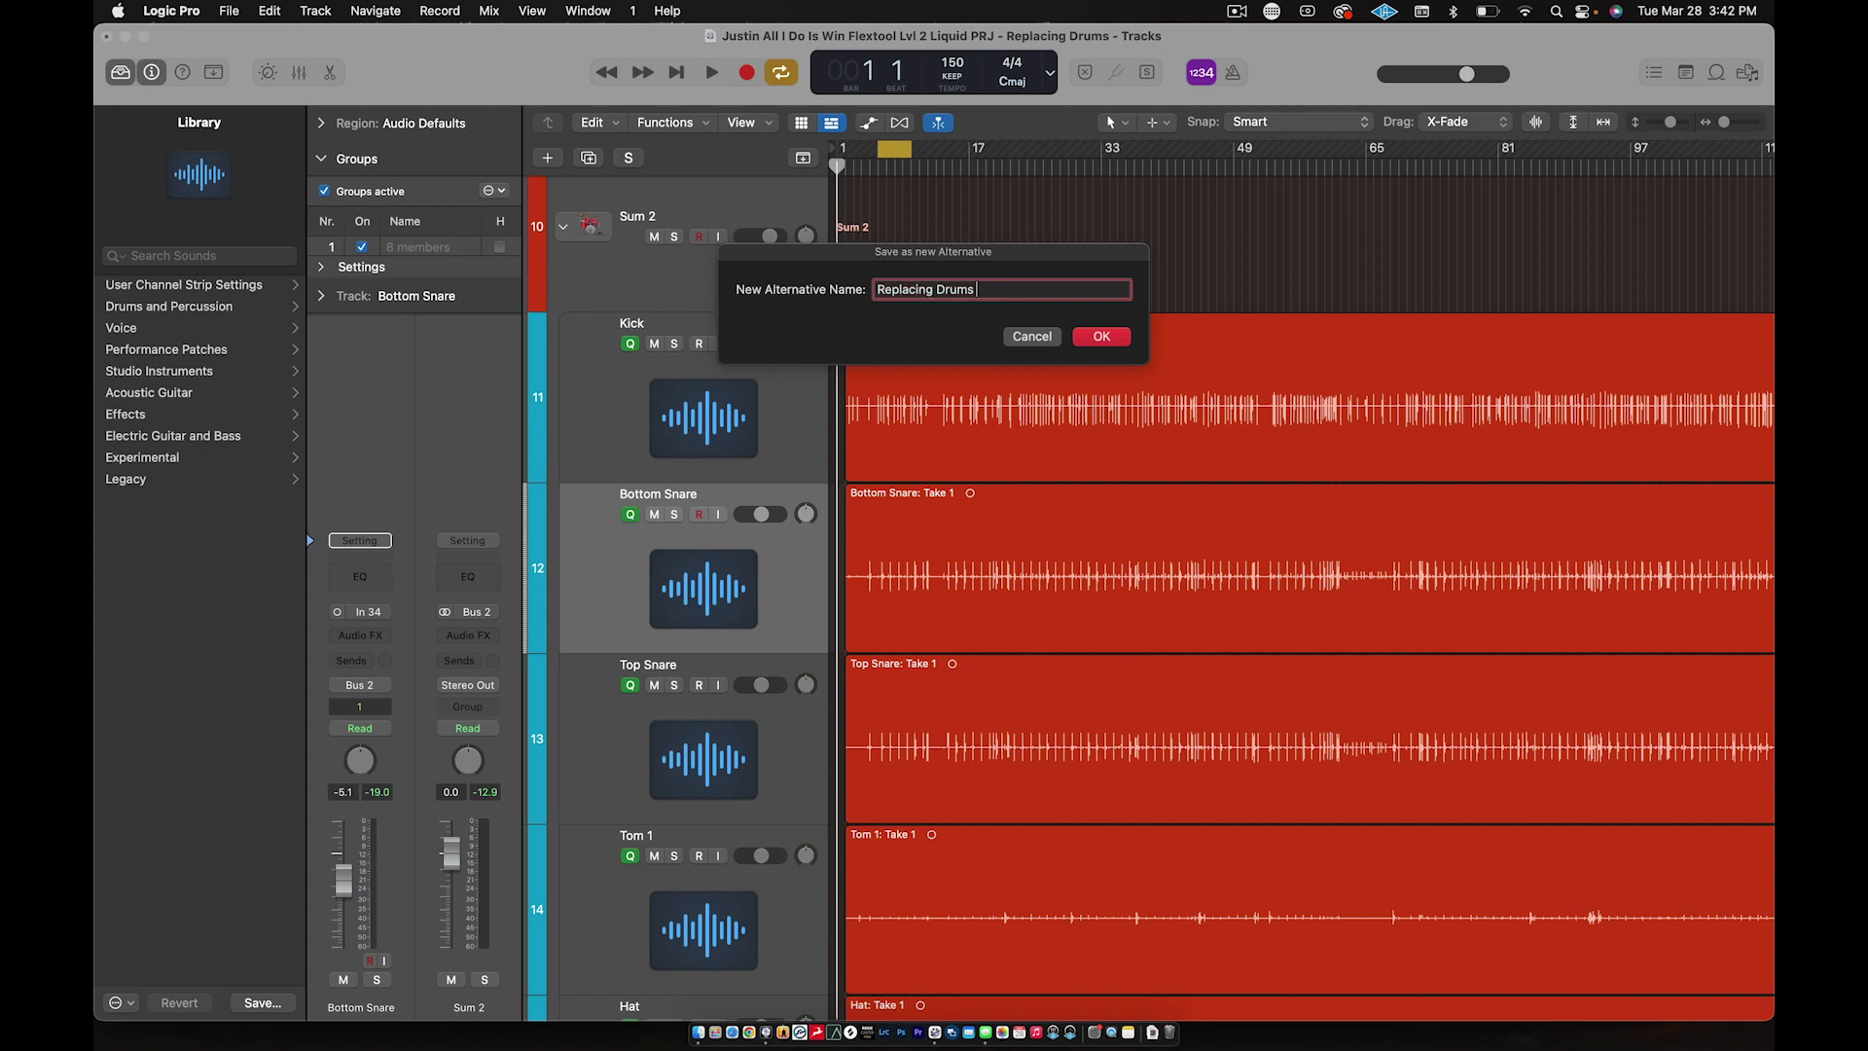
pyautogui.click(1100, 339)
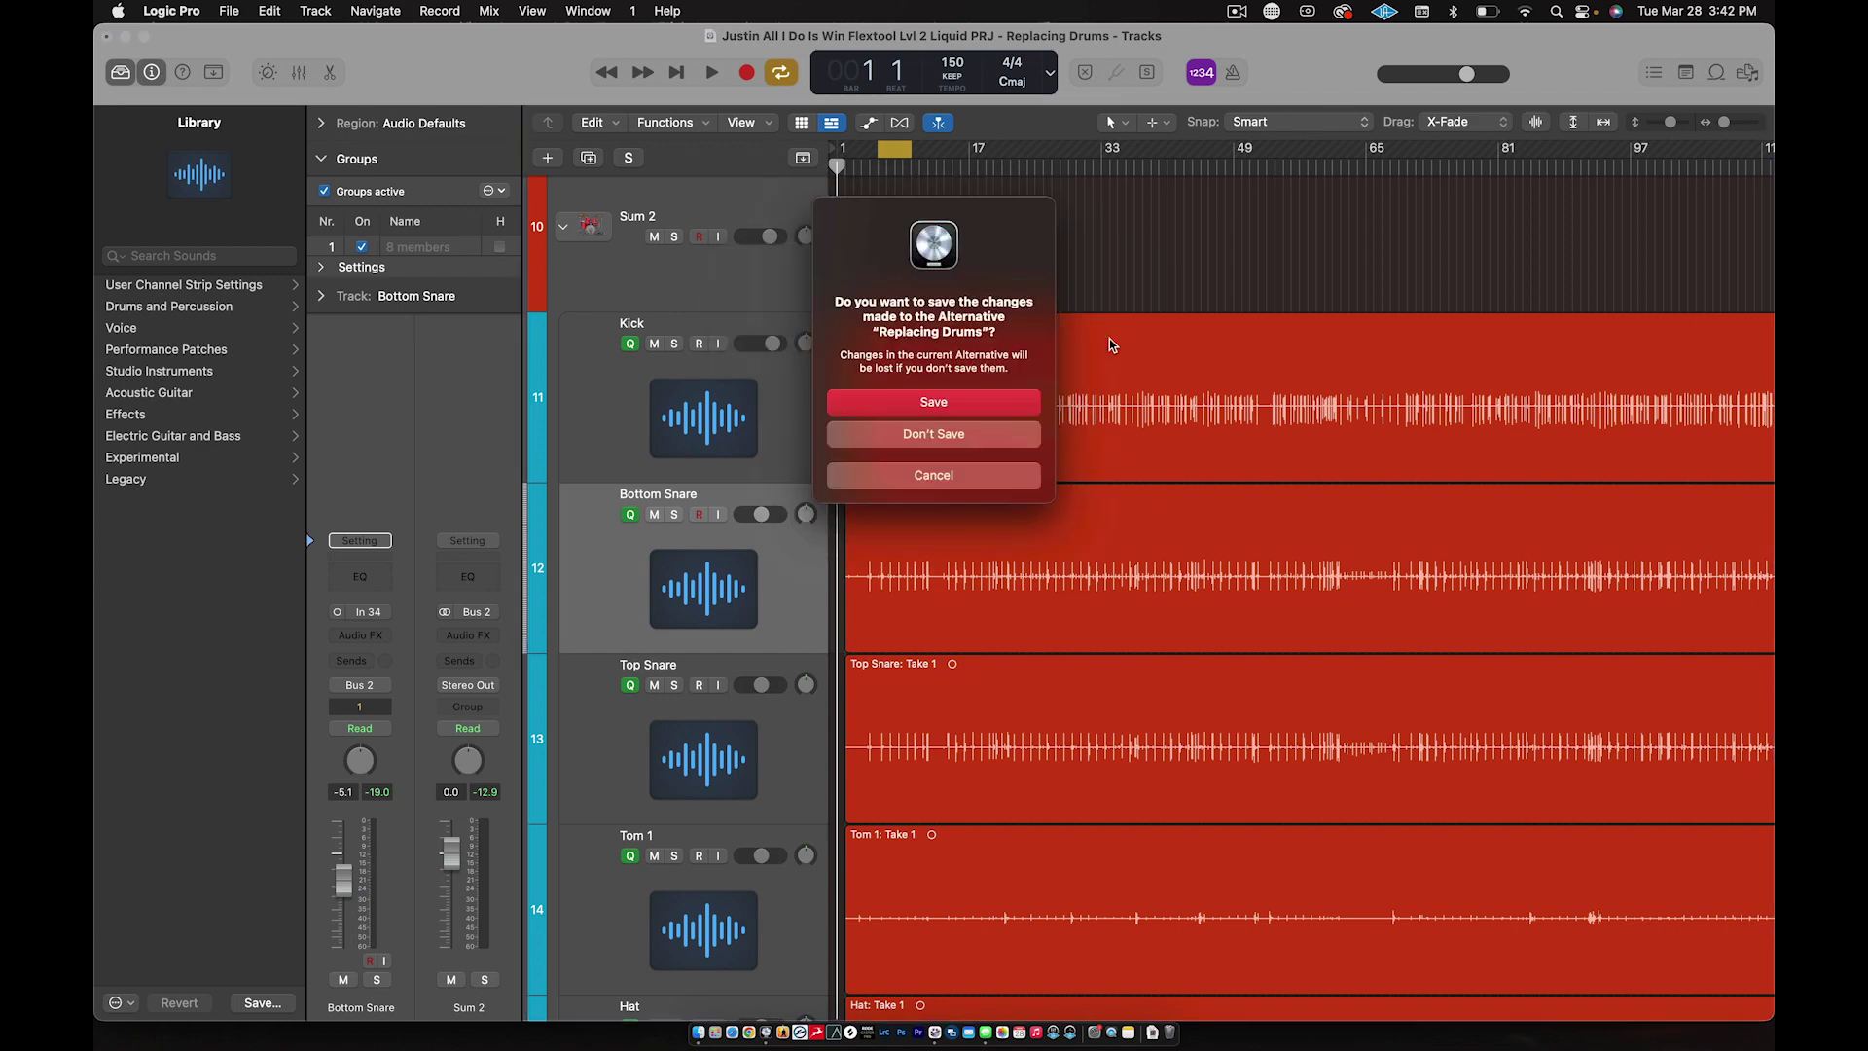
pyautogui.click(907, 411)
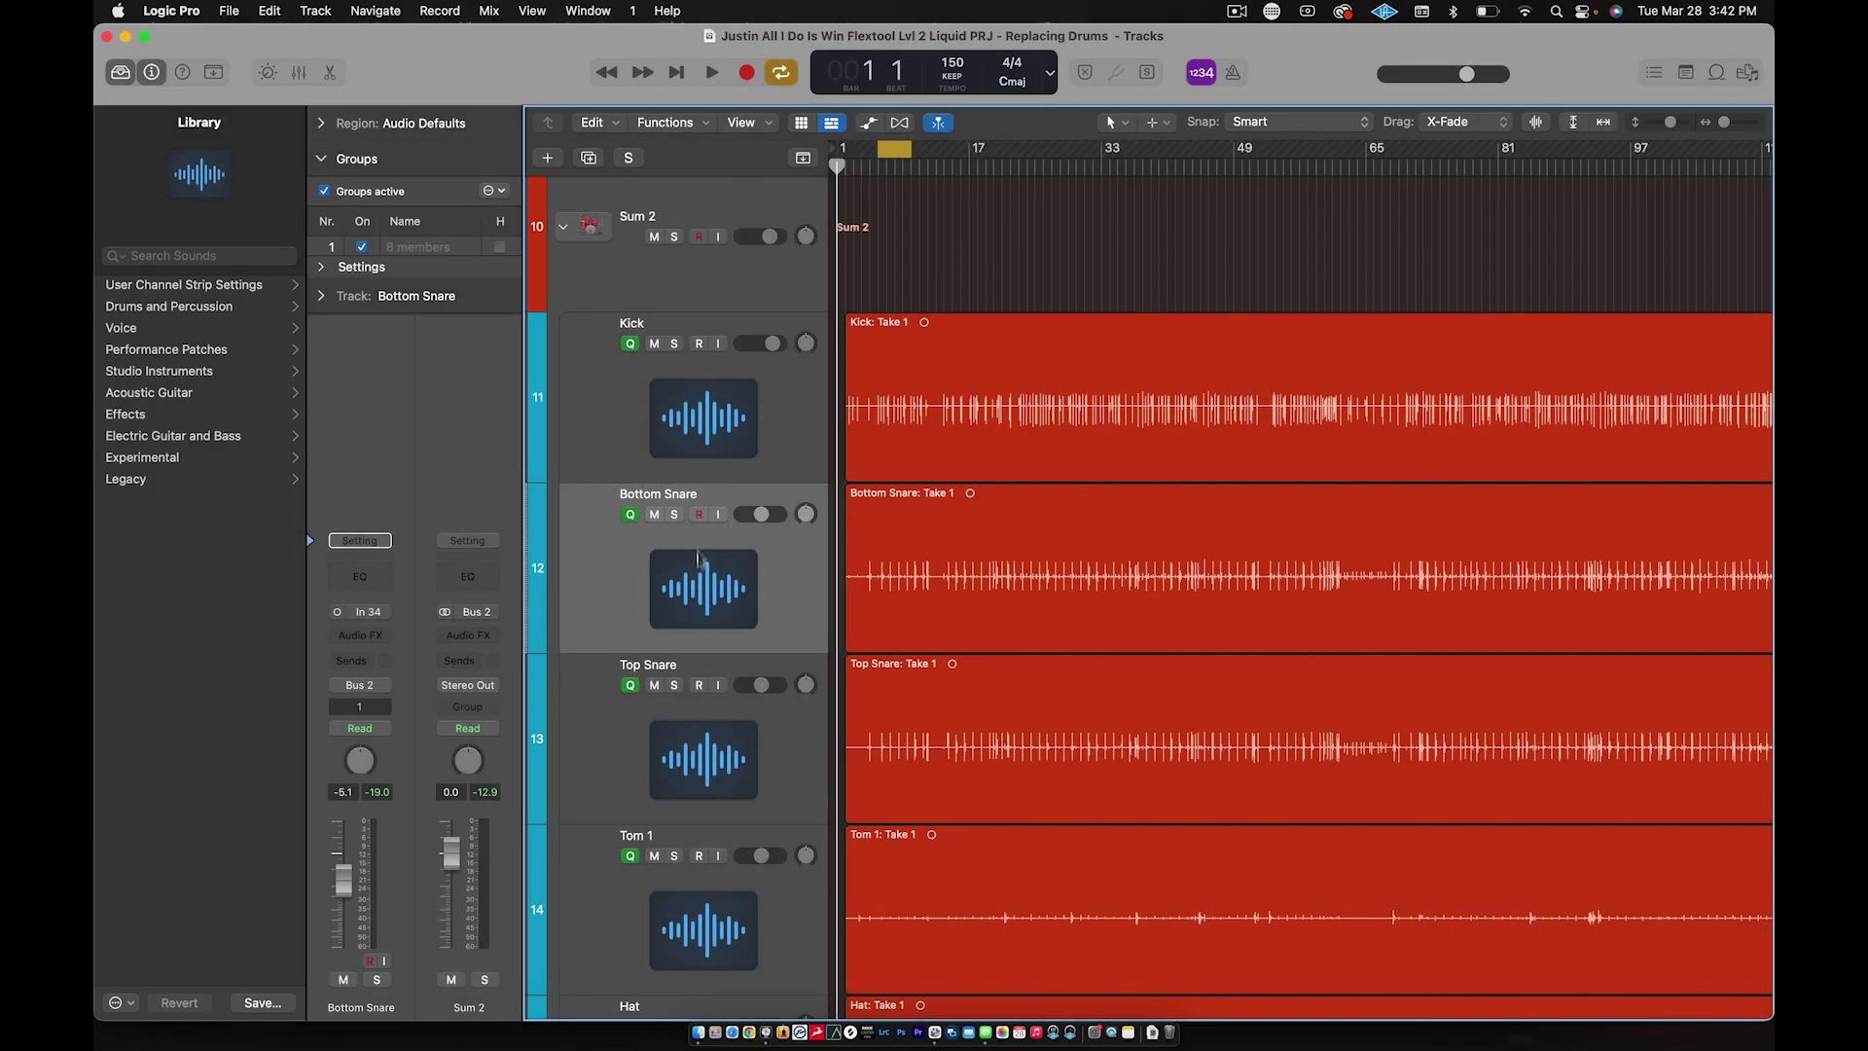
# Step: Set Bottom Snare's Group slot to No Group, then reselect the Bottom Snare: Take 1 region
pyautogui.click(699, 592)
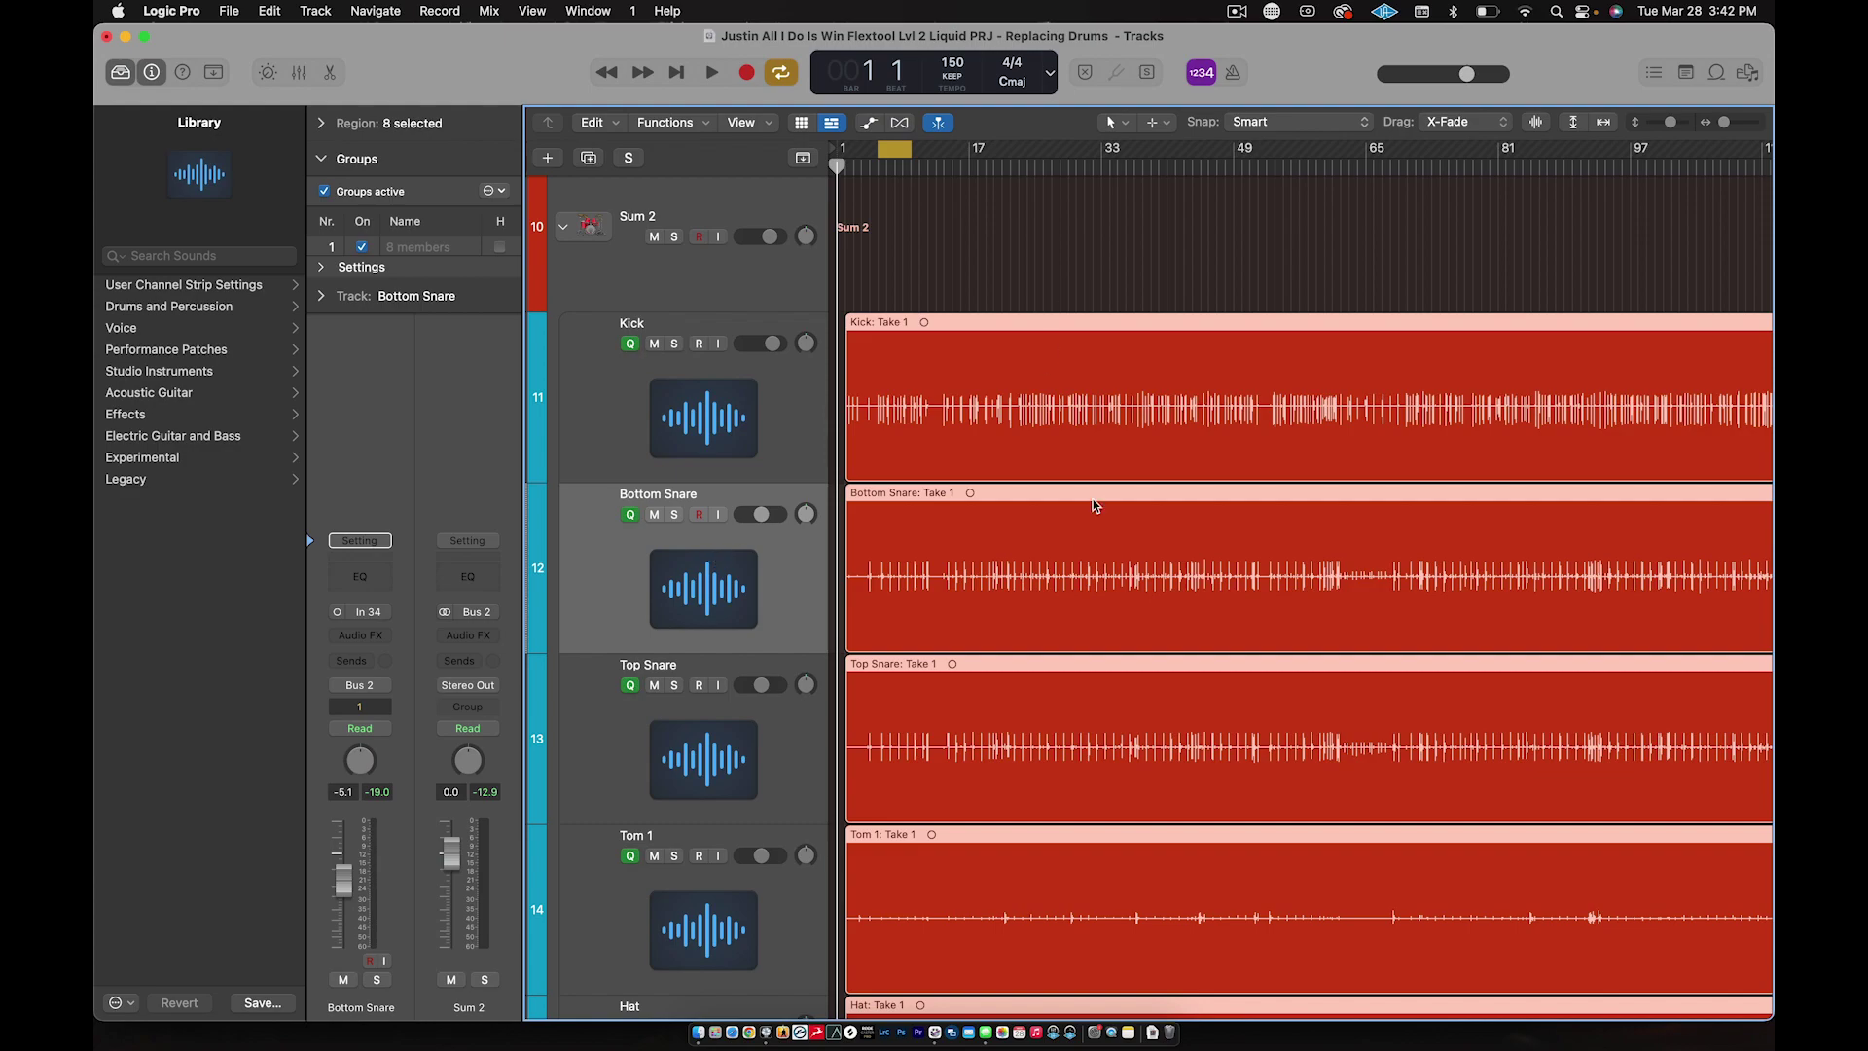
pyautogui.press('z')
pyautogui.press('z')
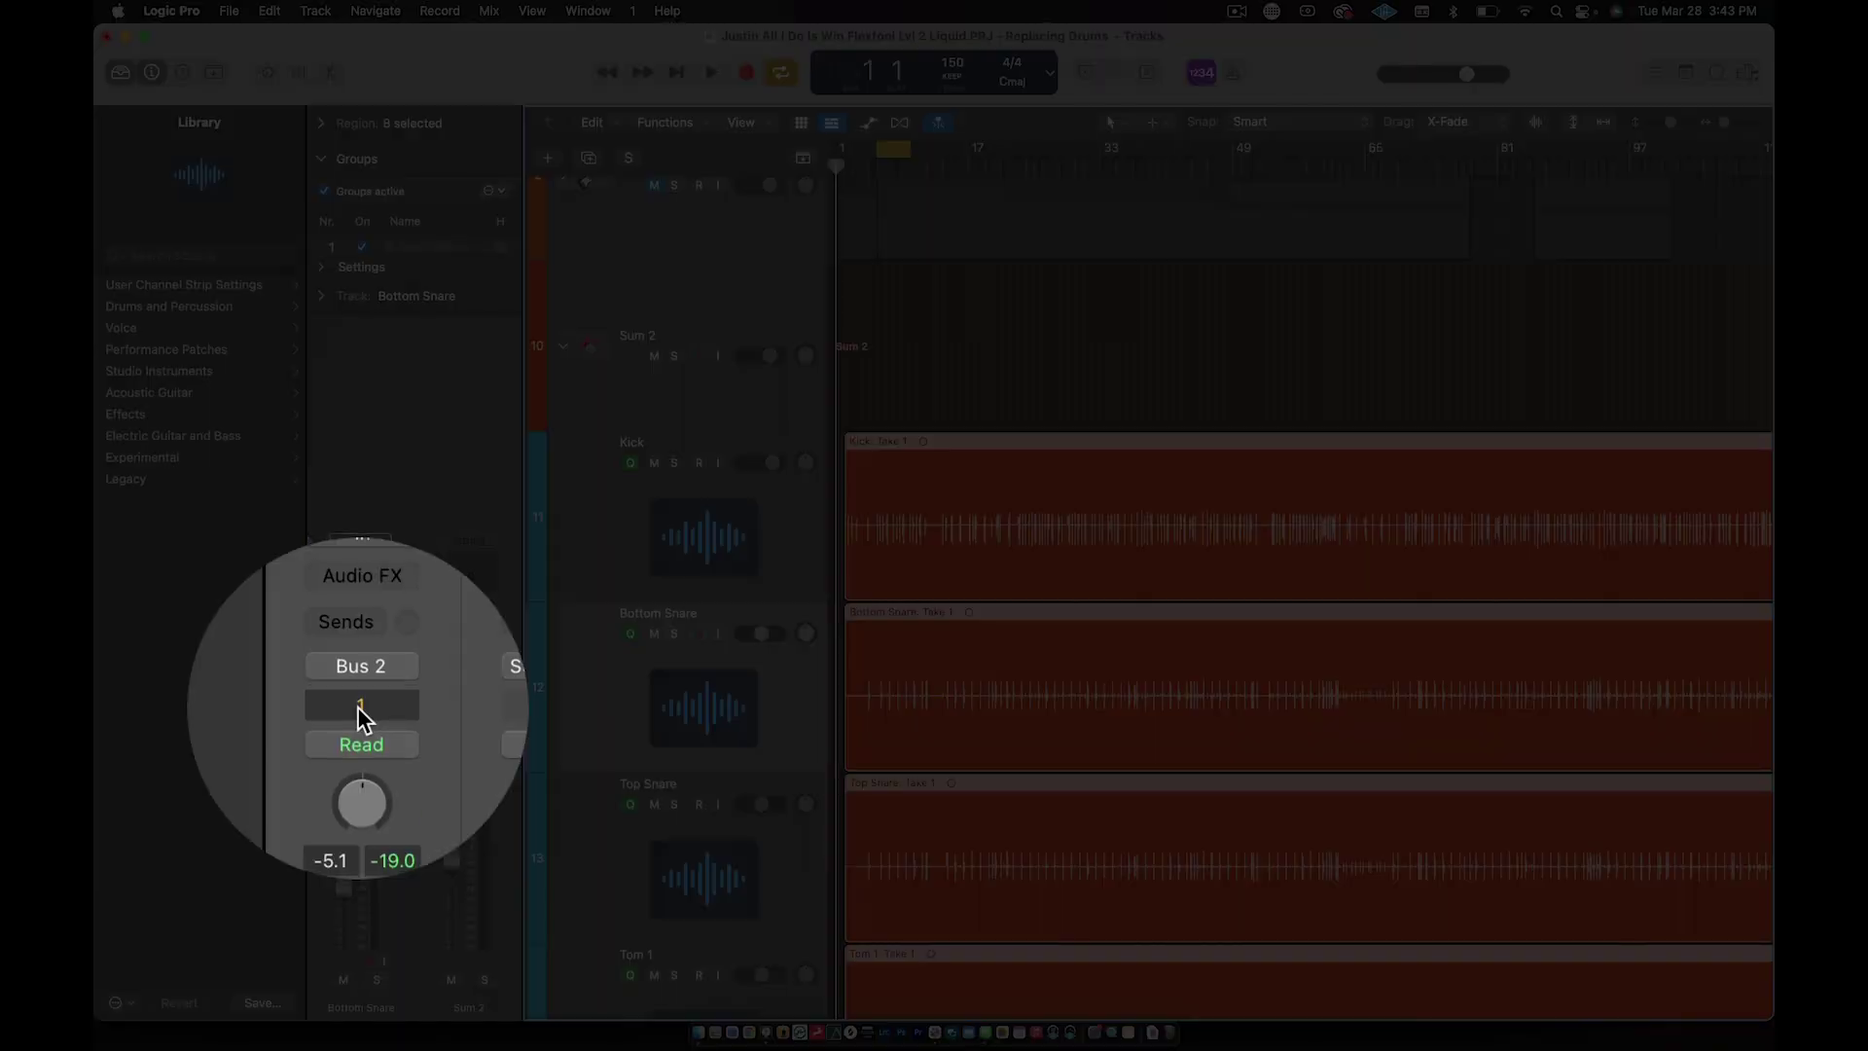
pyautogui.click(358, 706)
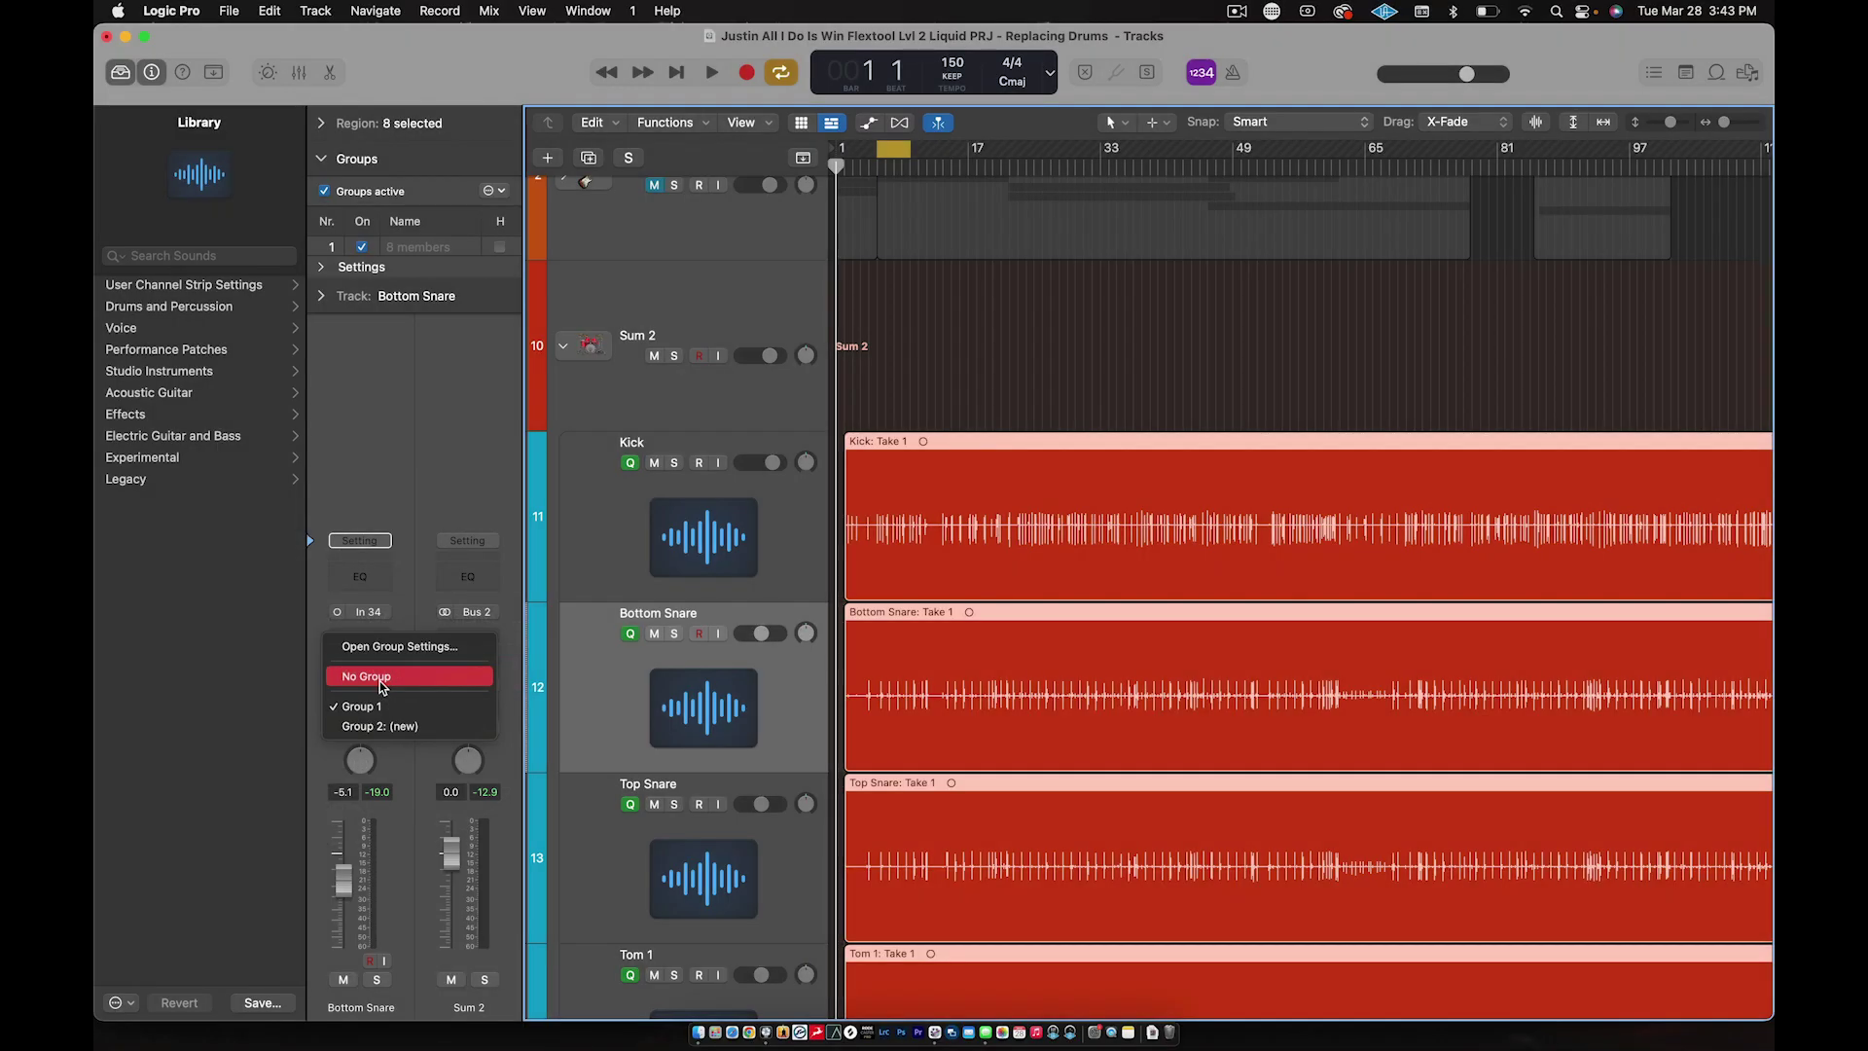
pyautogui.click(380, 679)
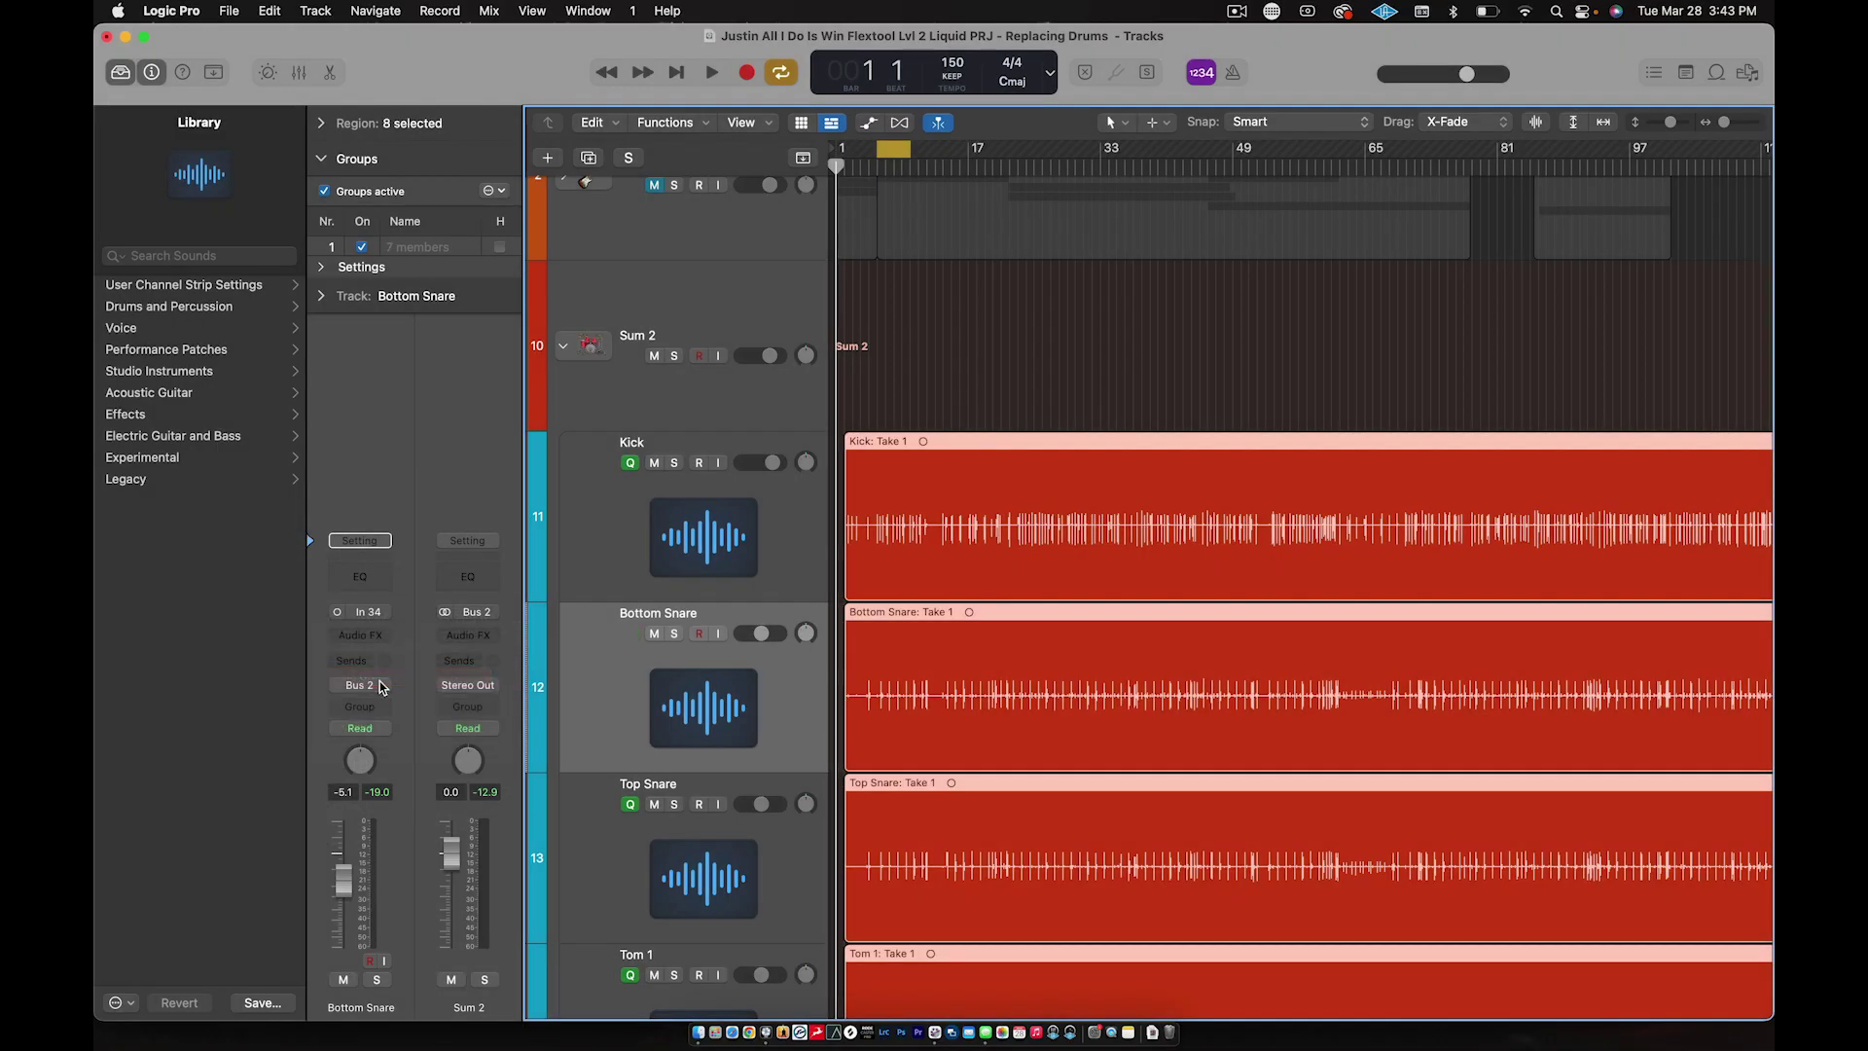
pyautogui.click(628, 681)
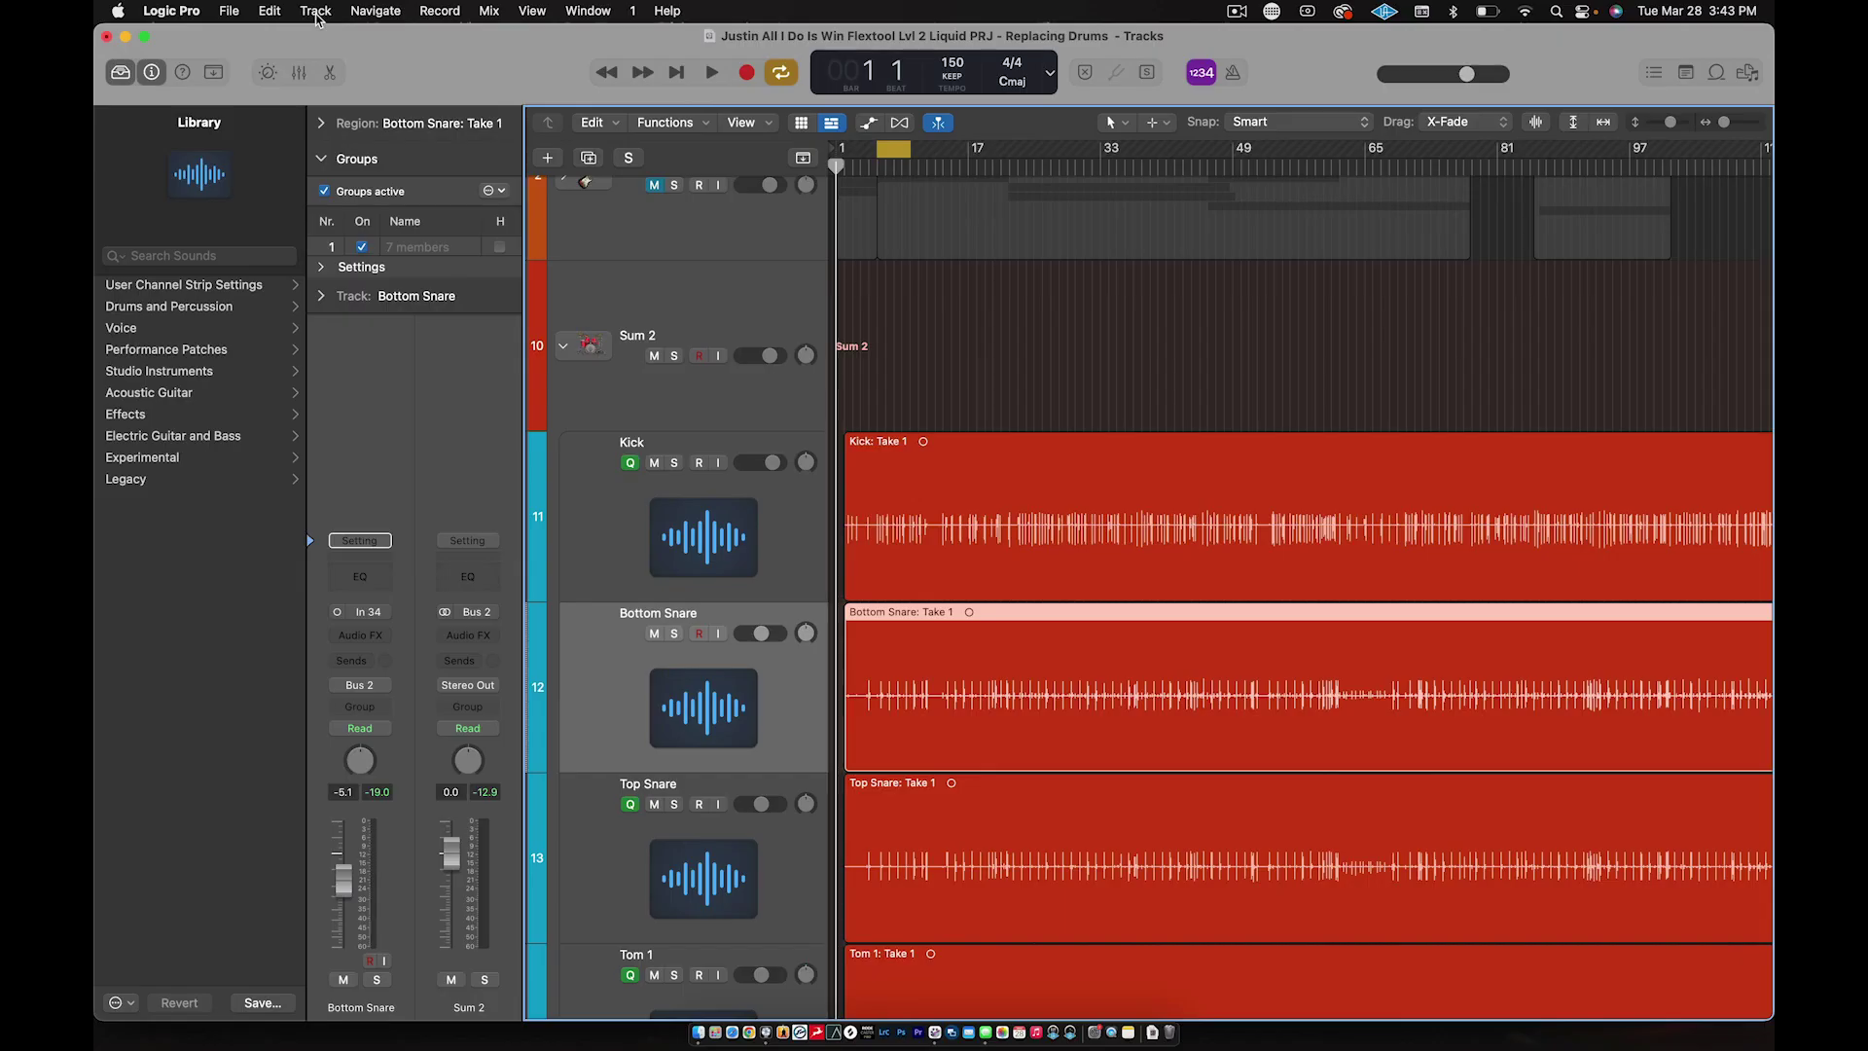
# Step: Run Track > Replace or Double Drum Track on Bottom Snare and move its dialog aside
pyautogui.click(316, 16)
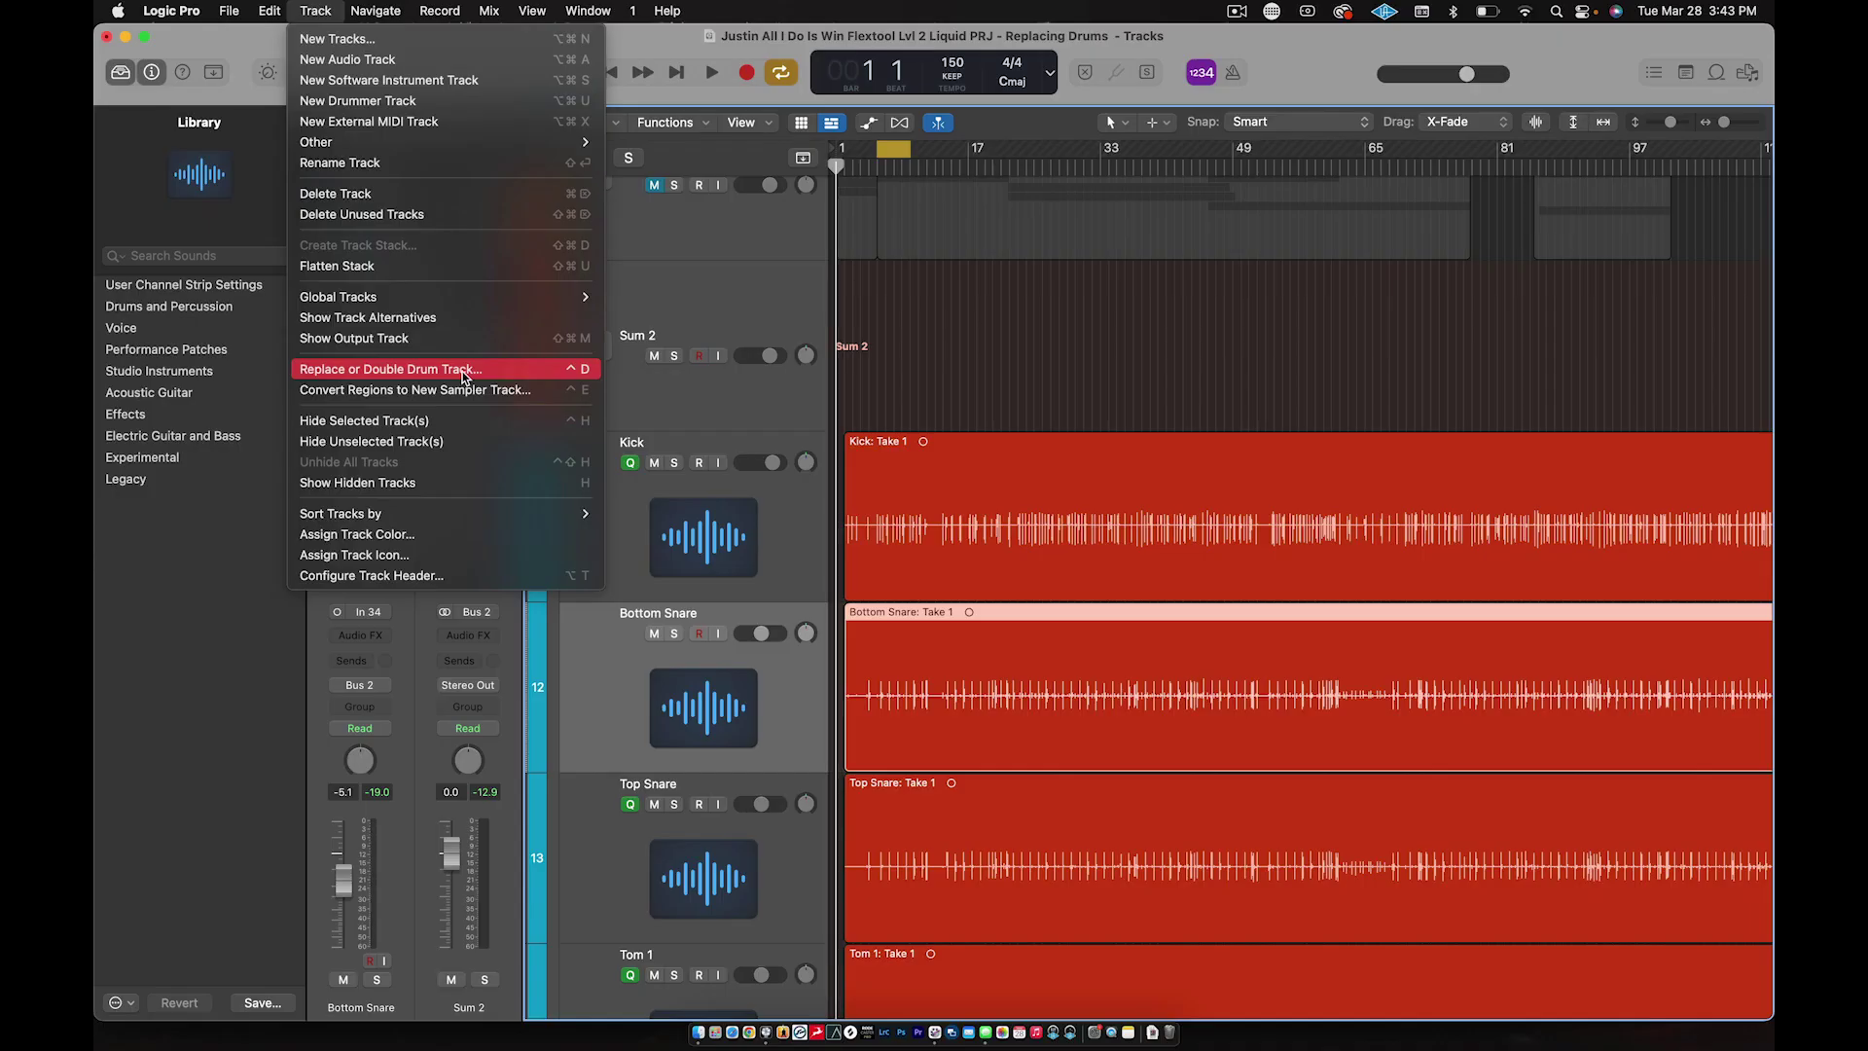
pyautogui.click(488, 368)
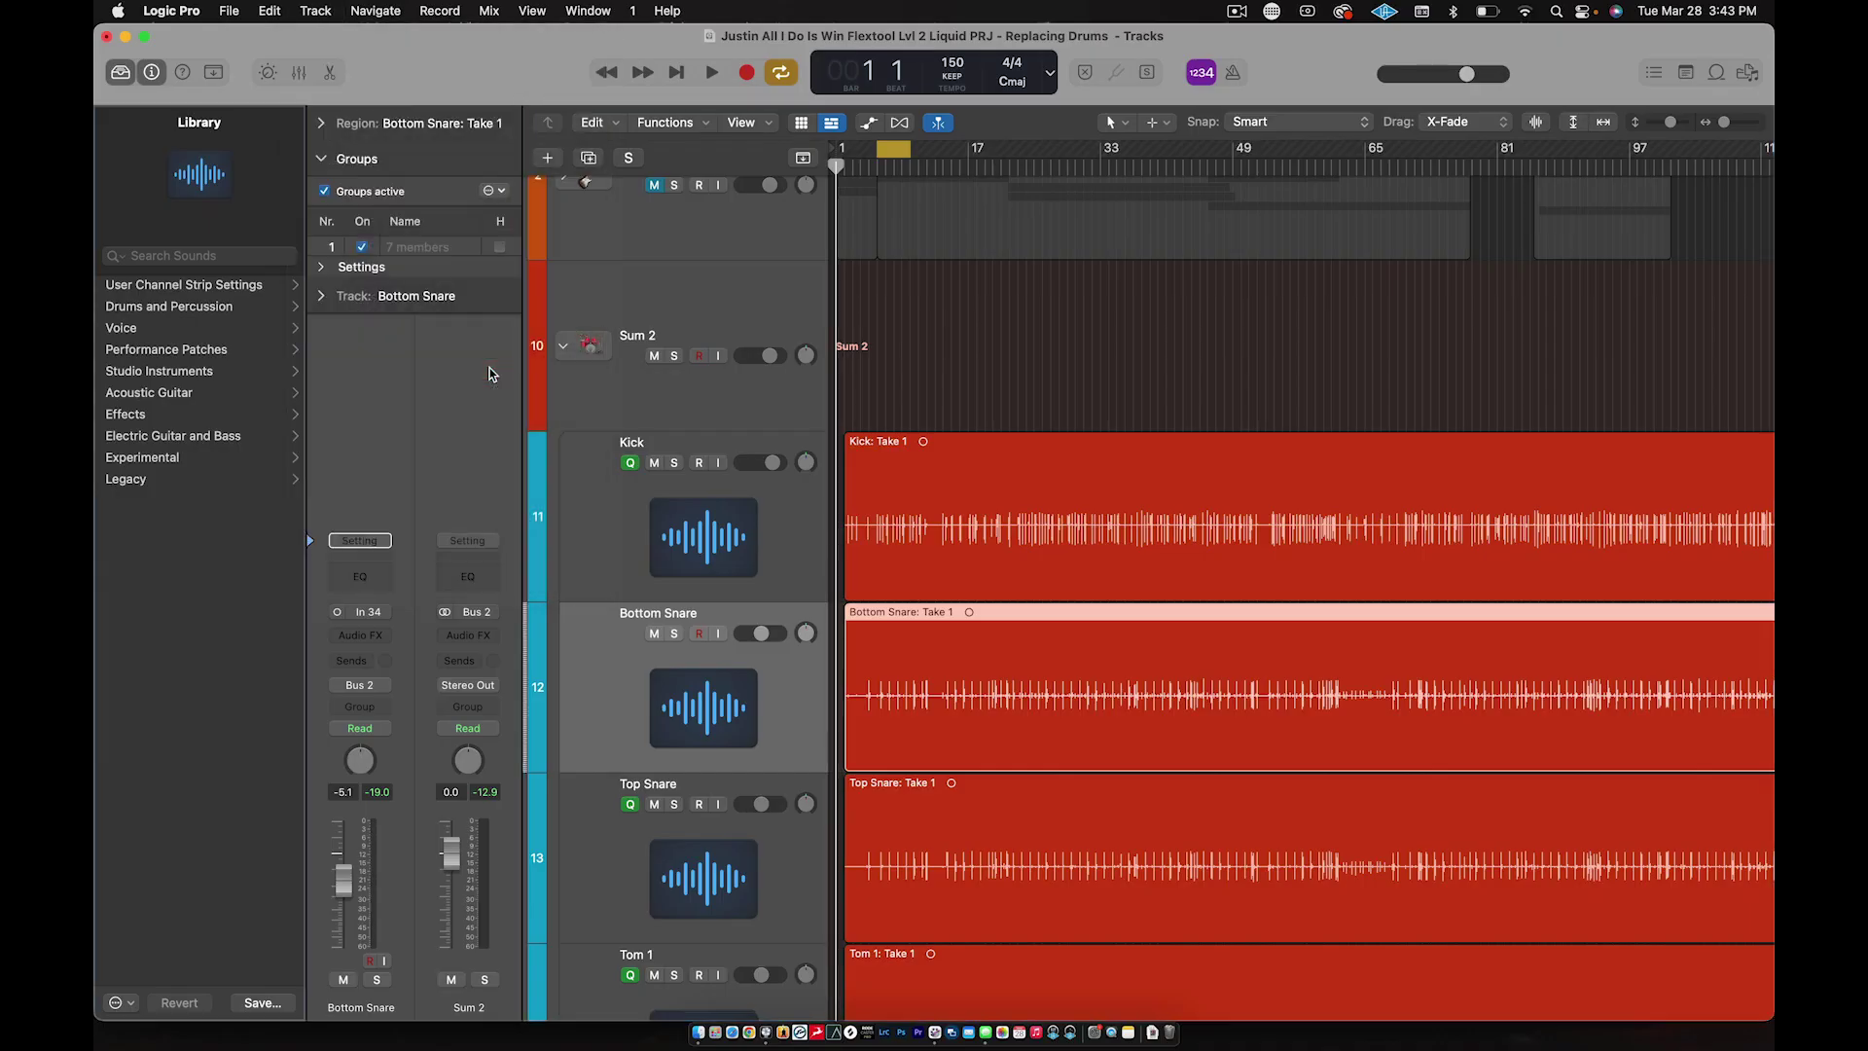
pyautogui.moveTo(747, 89); pyautogui.dragTo(622, 36)
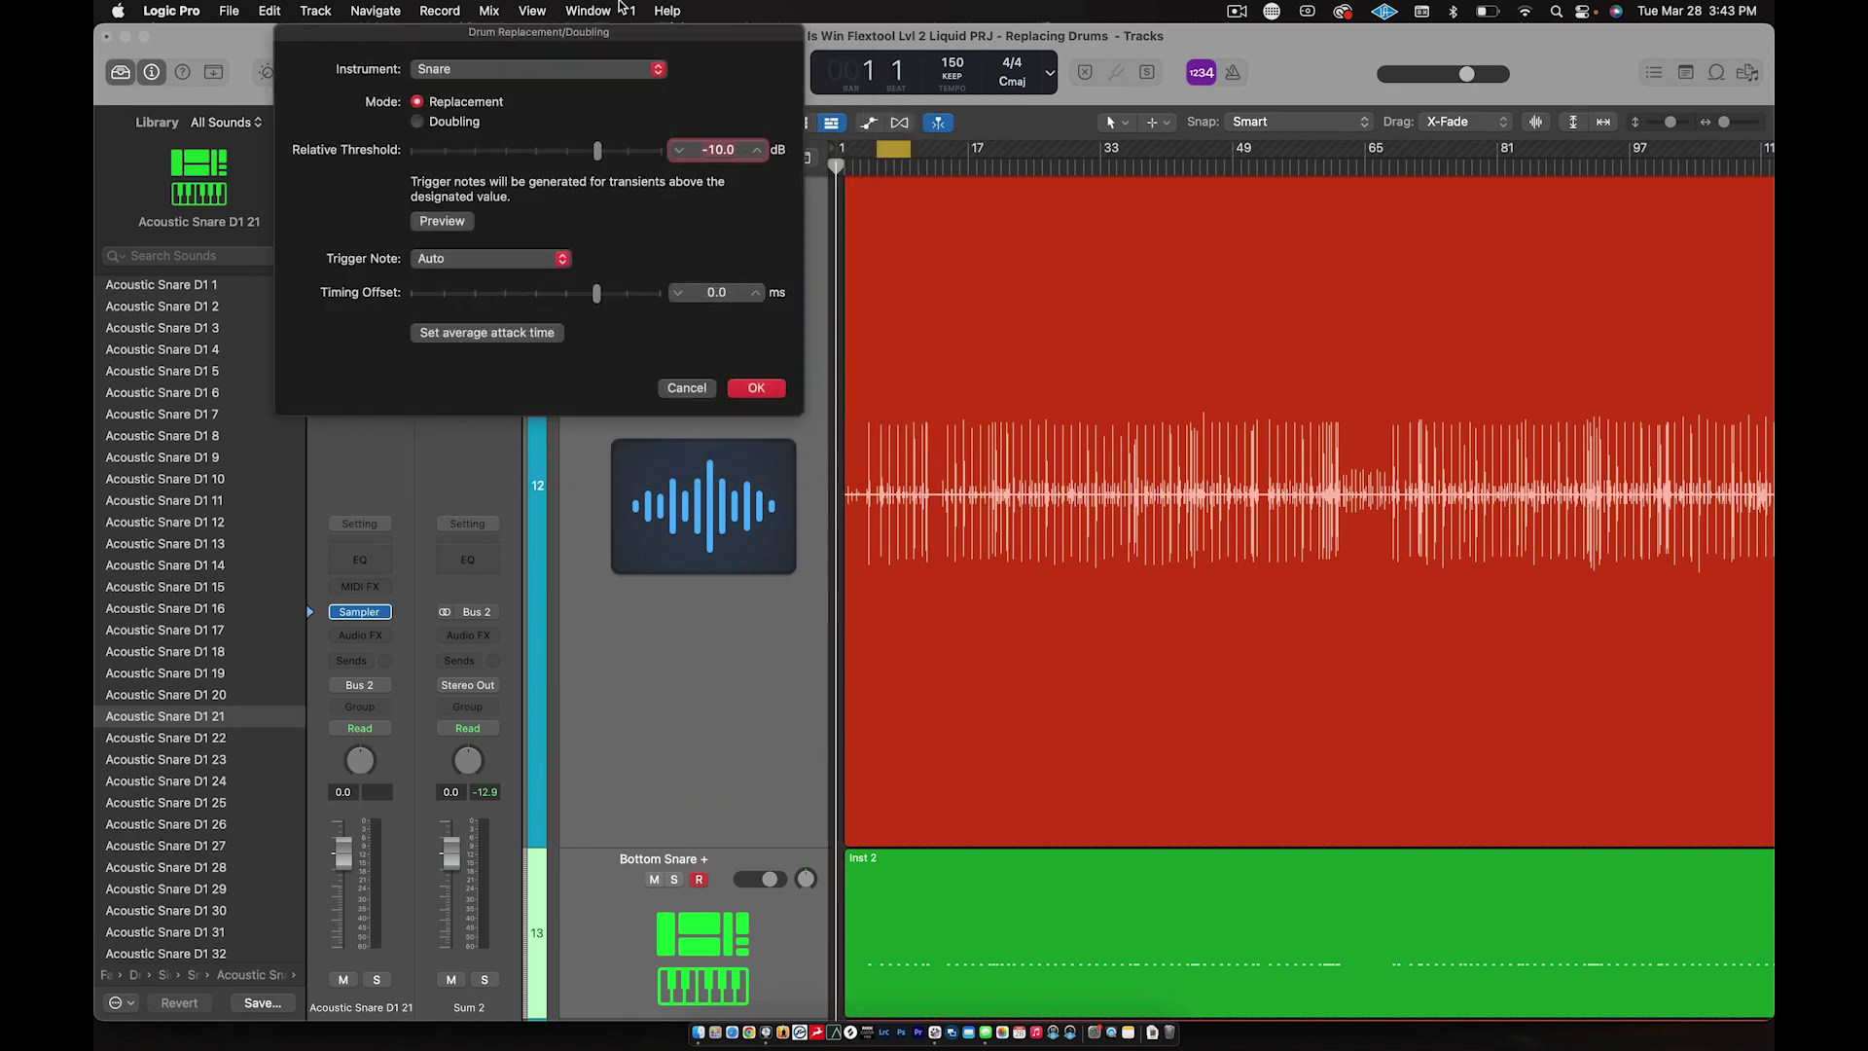
pyautogui.scroll(3, 1185, 809)
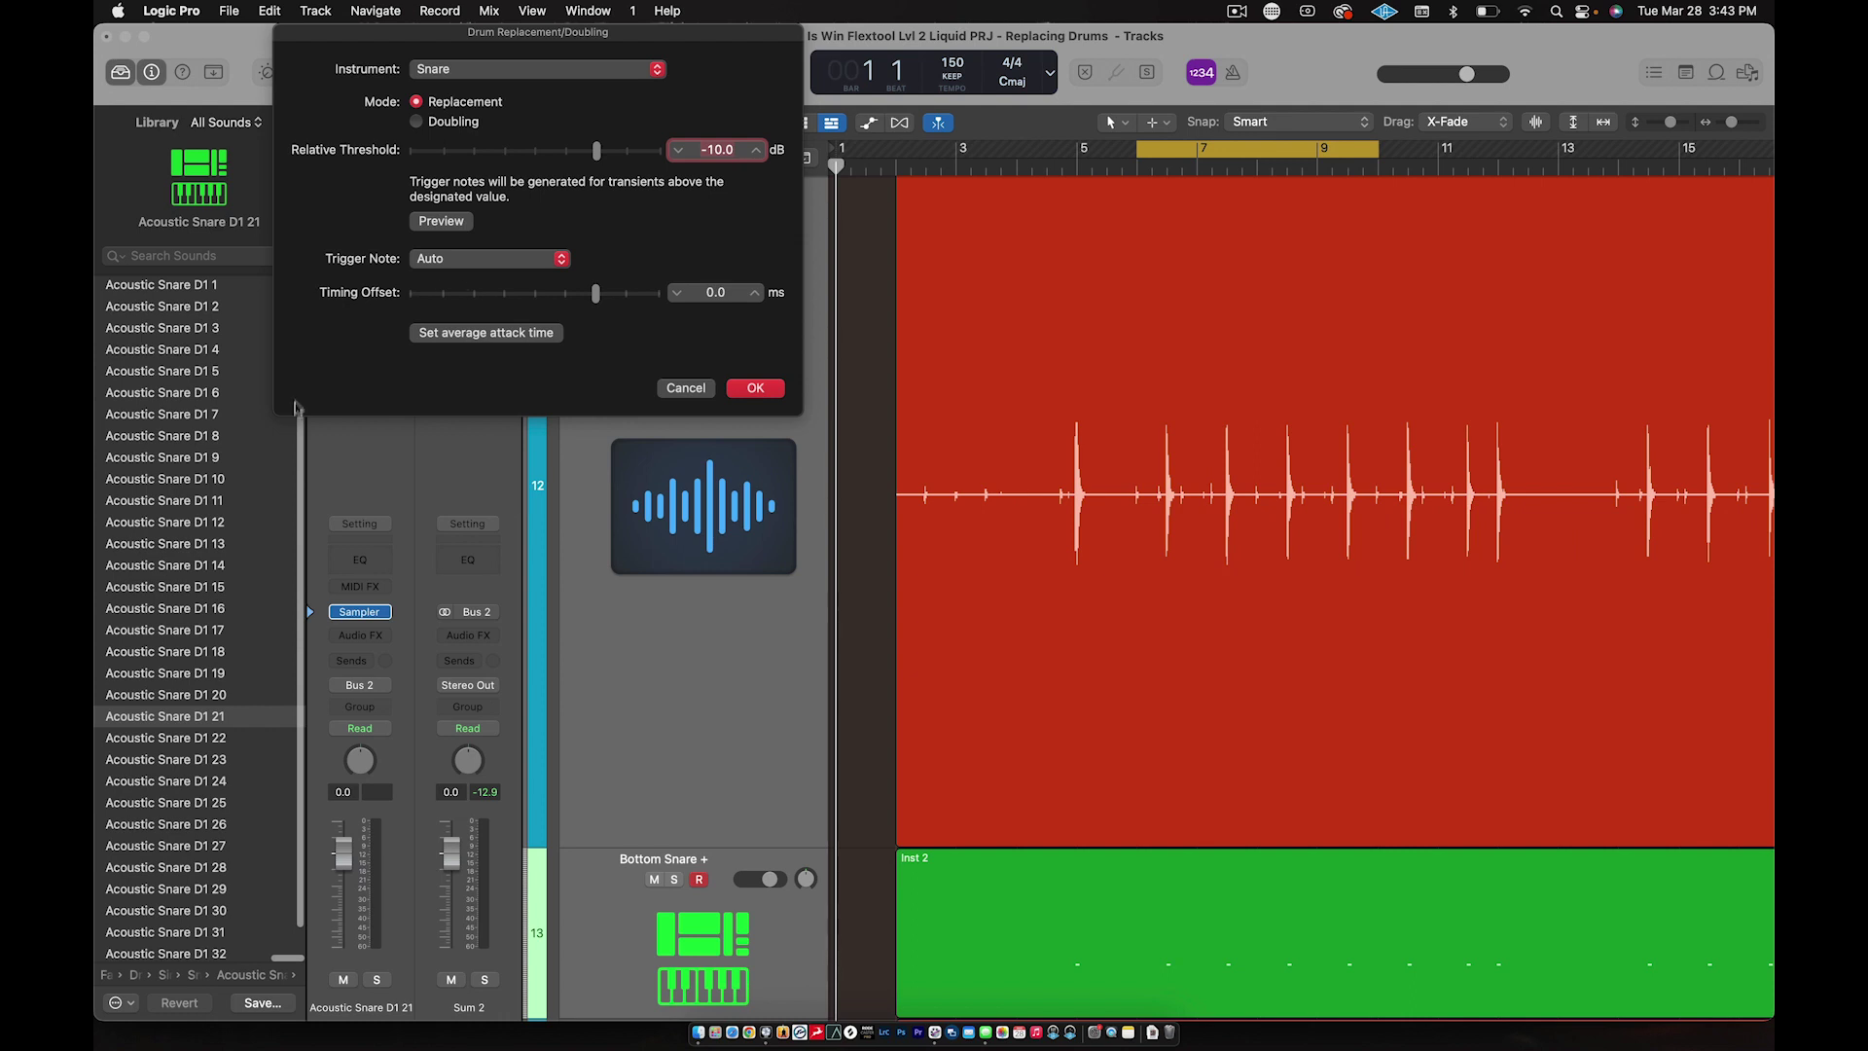
pyautogui.scroll(3, 1080, 618)
pyautogui.hscroll(5, 1080, 615)
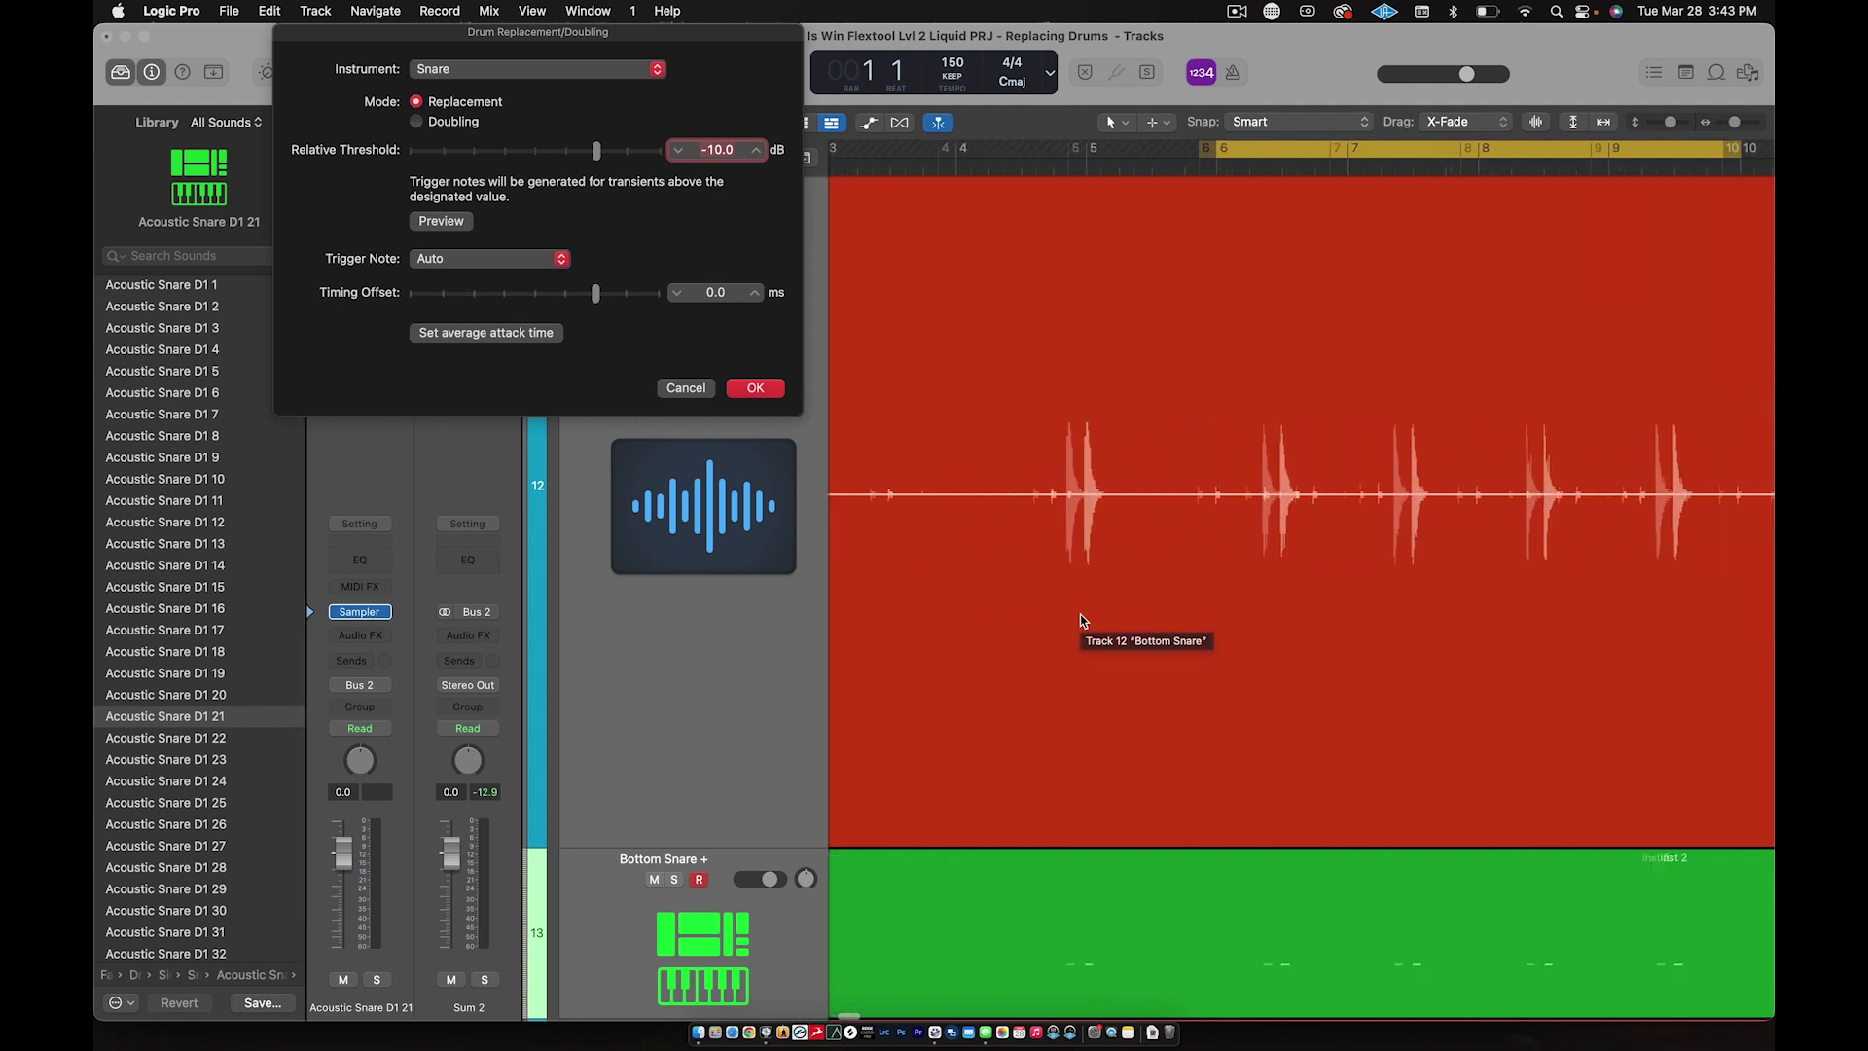
pyautogui.scroll(-3, 1193, 556)
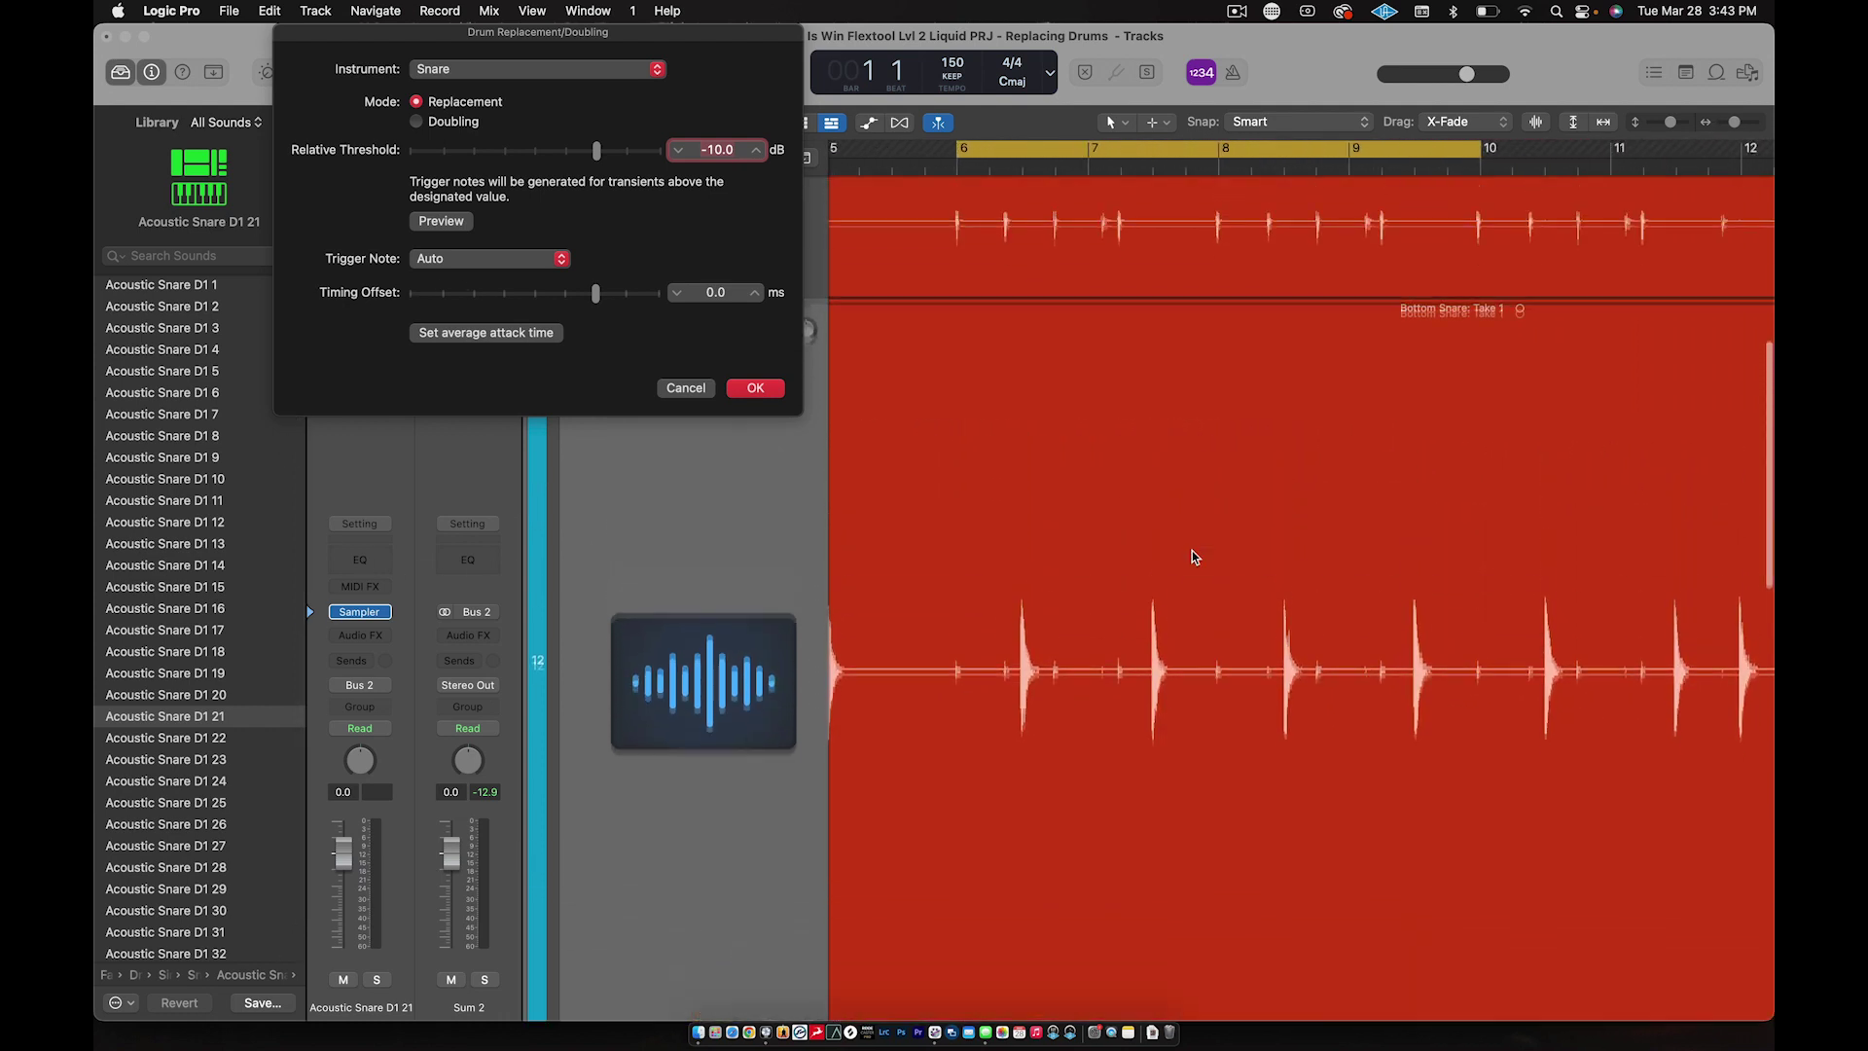
pyautogui.scroll(1, 1192, 557)
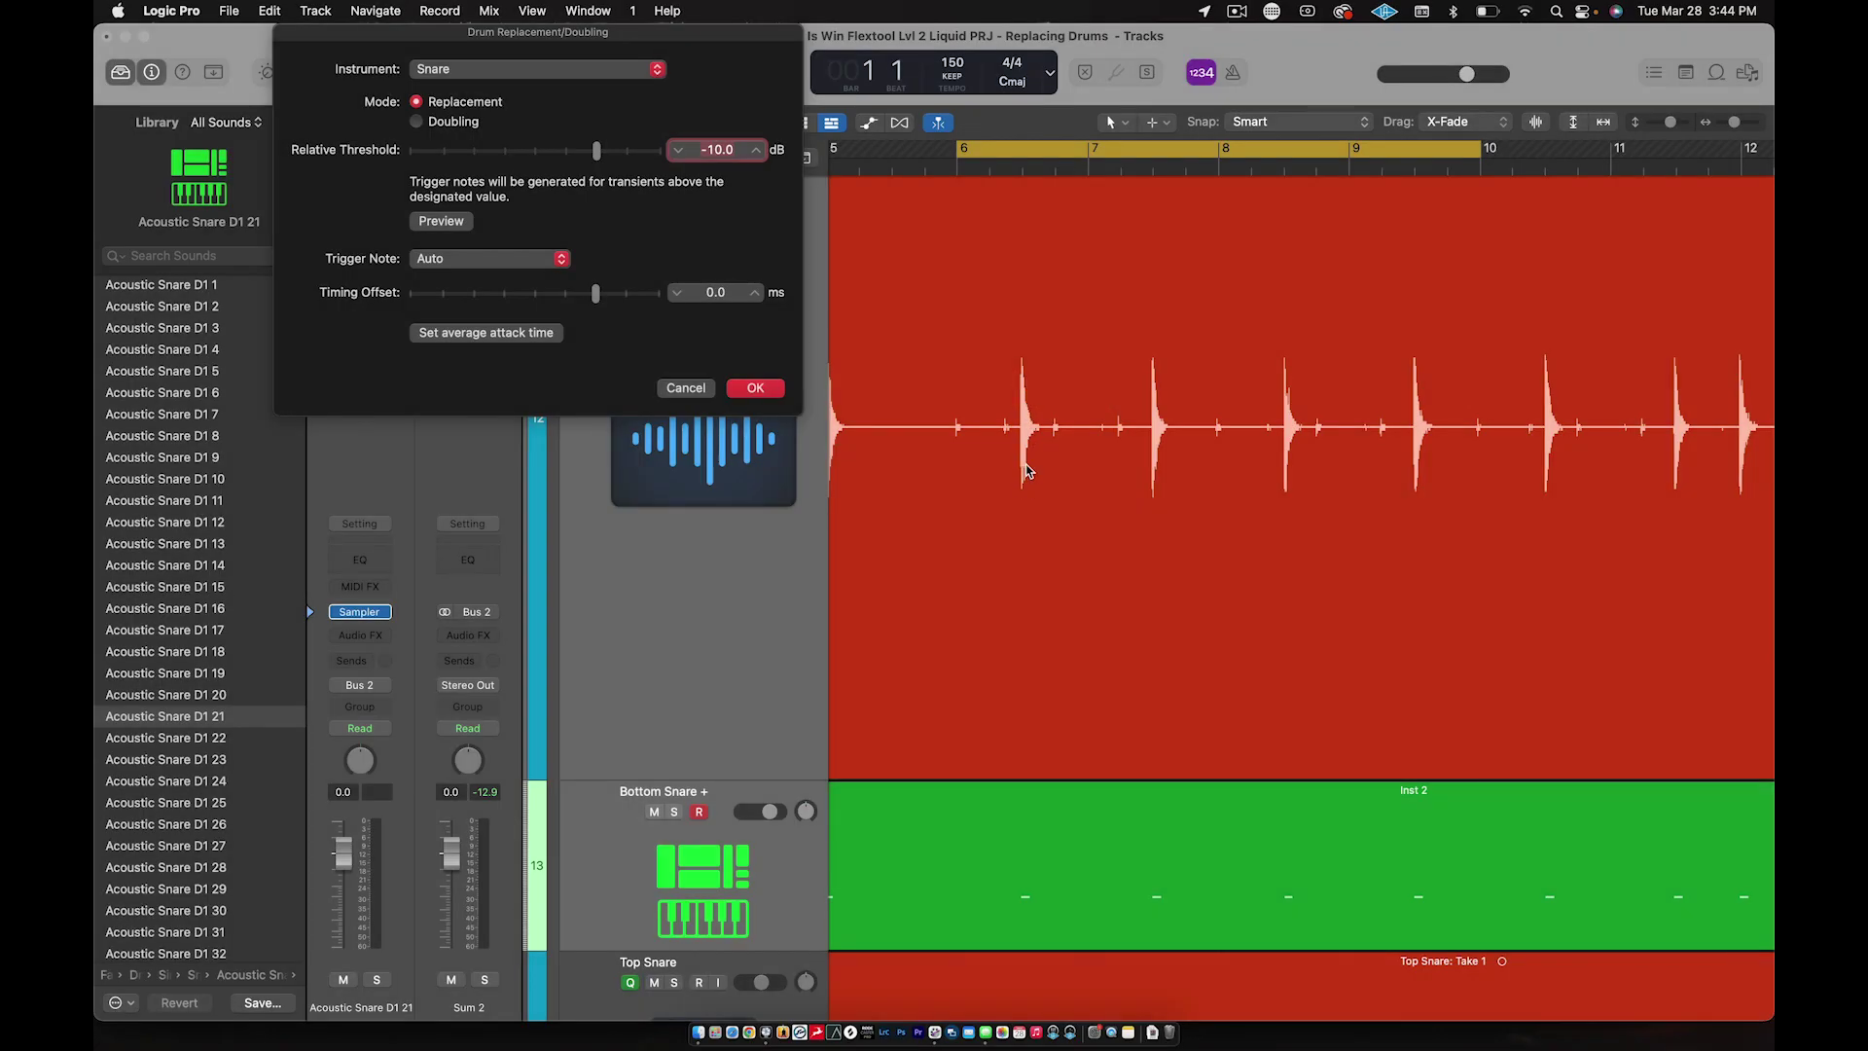
pyautogui.scroll(5, 1033, 433)
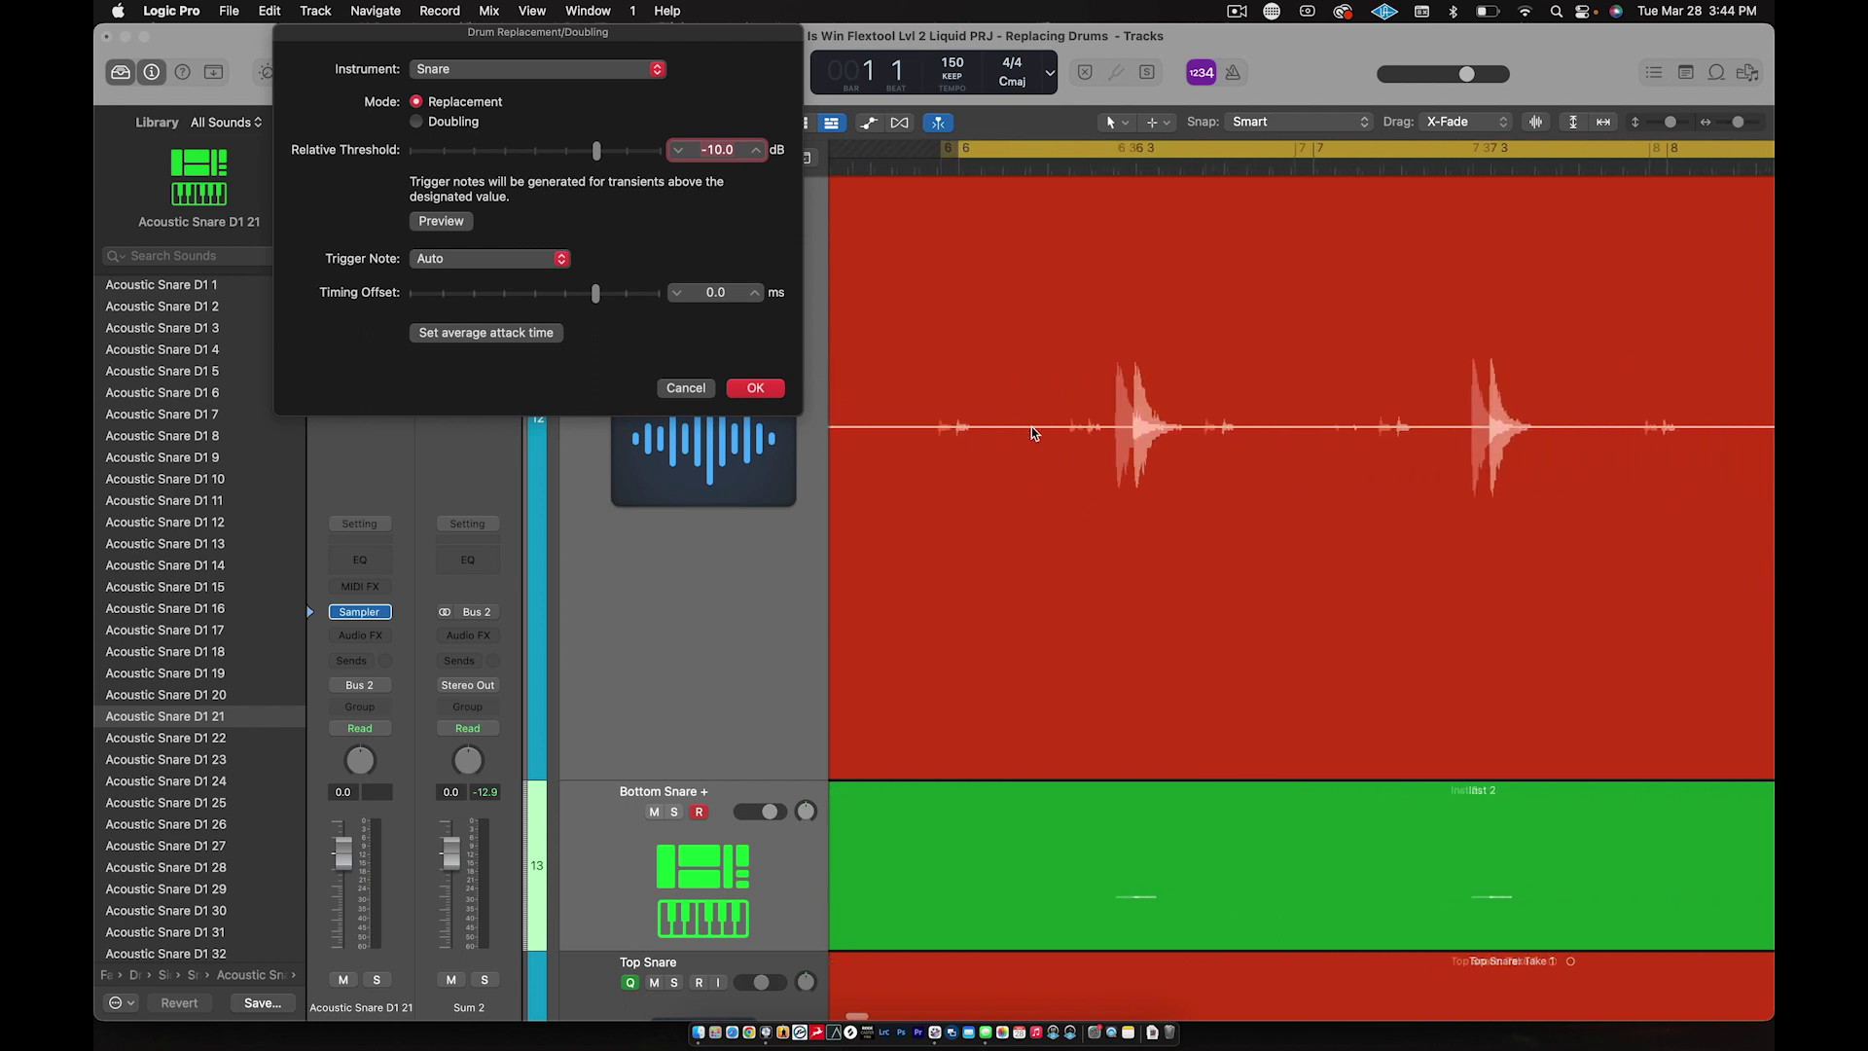
pyautogui.hscroll(-2, 958, 430)
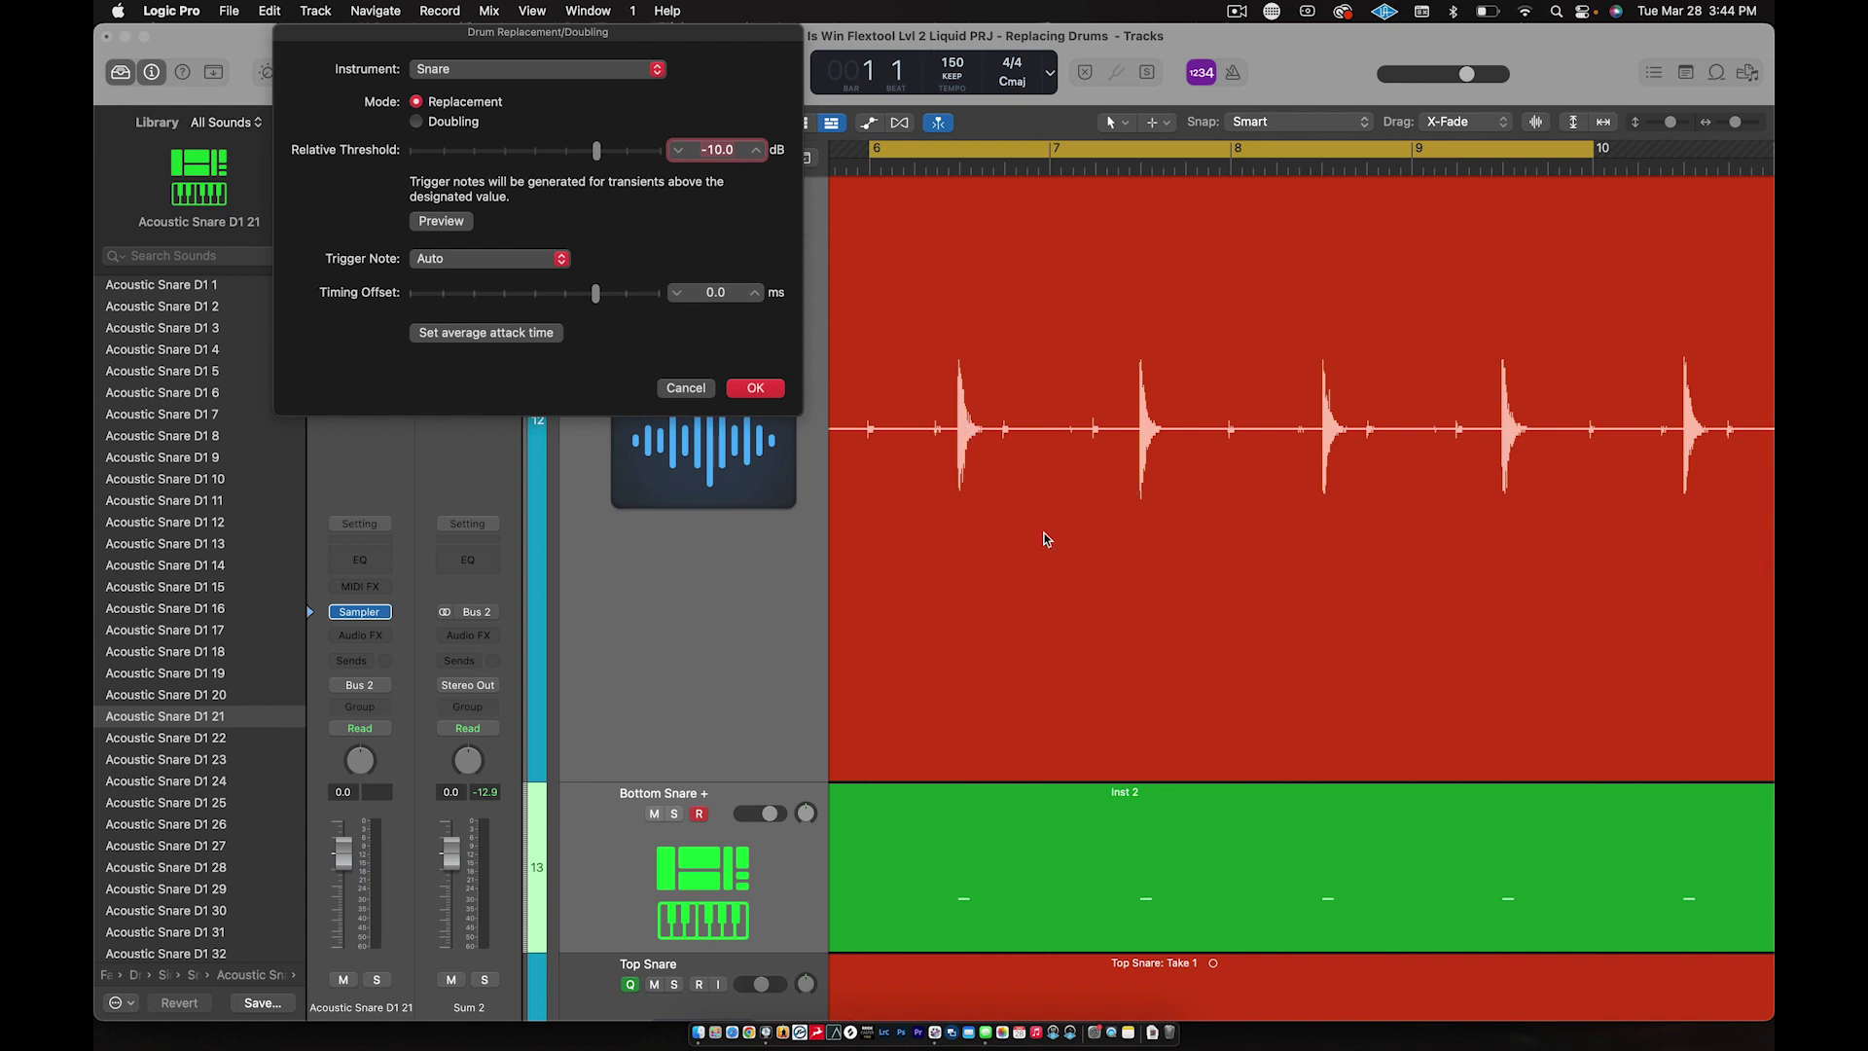
# Step: Drag the Bottom Snare + trigger track's lower edge down to make it taller
pyautogui.click(769, 961)
pyautogui.scroll(-2, 768, 961)
pyautogui.moveTo(784, 844); pyautogui.dragTo(783, 981)
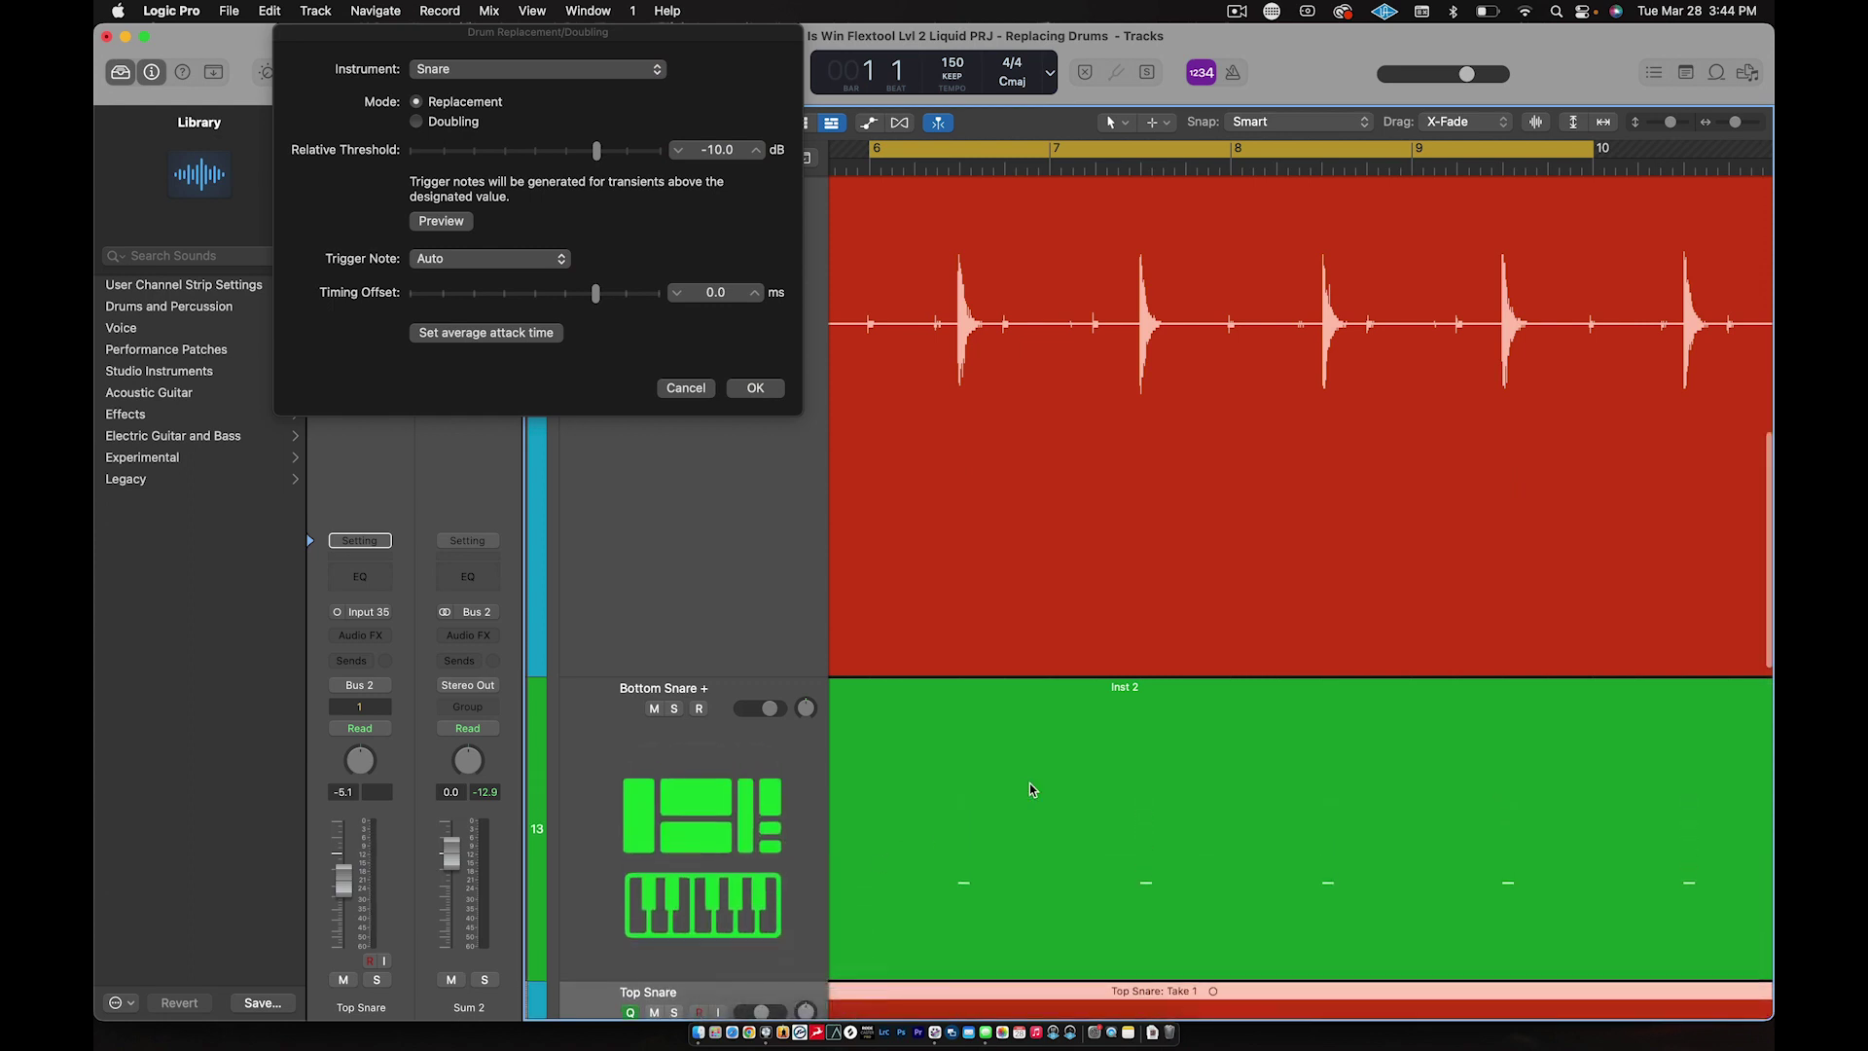
# Step: Zoom in and compare the snare waveform hits against their Inst 2 trigger notes
pyautogui.press('super+Right')
pyautogui.press('super+Right')
pyautogui.press('super+Right')
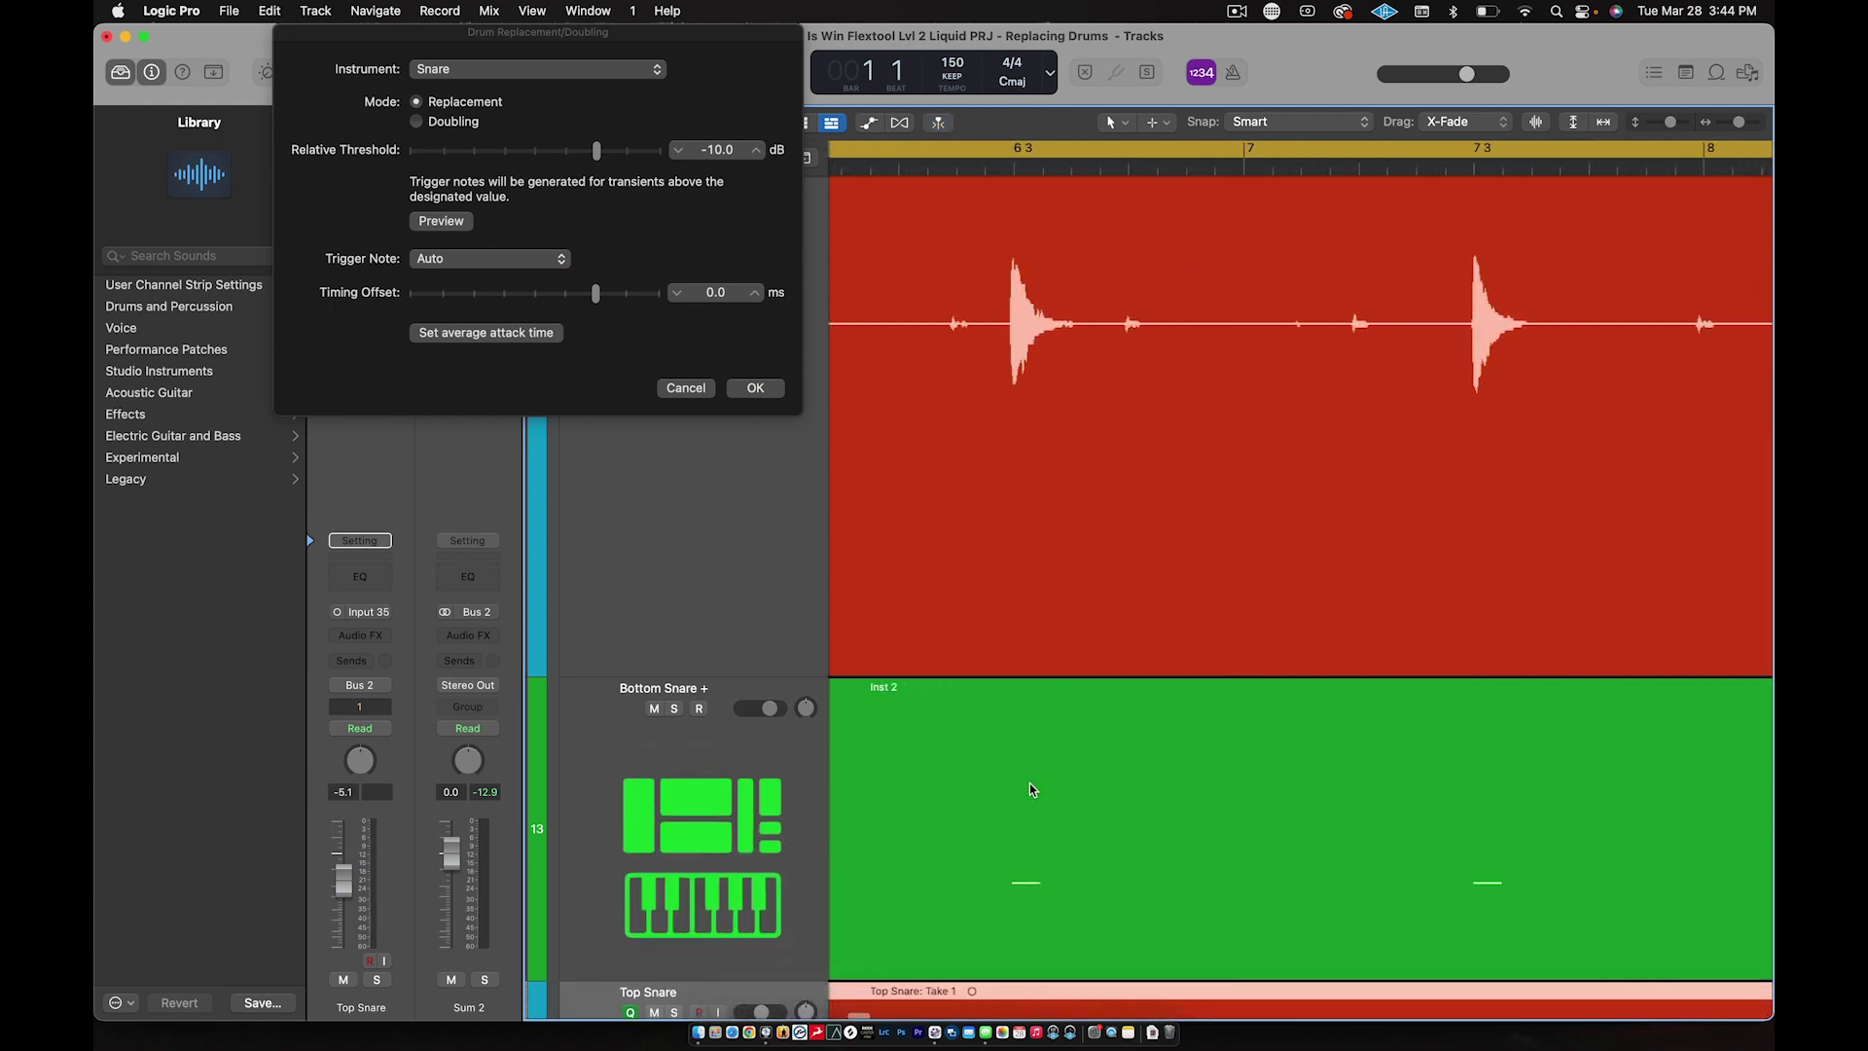
pyautogui.click(1024, 885)
pyautogui.click(1023, 321)
pyautogui.hscroll(2, 1020, 428)
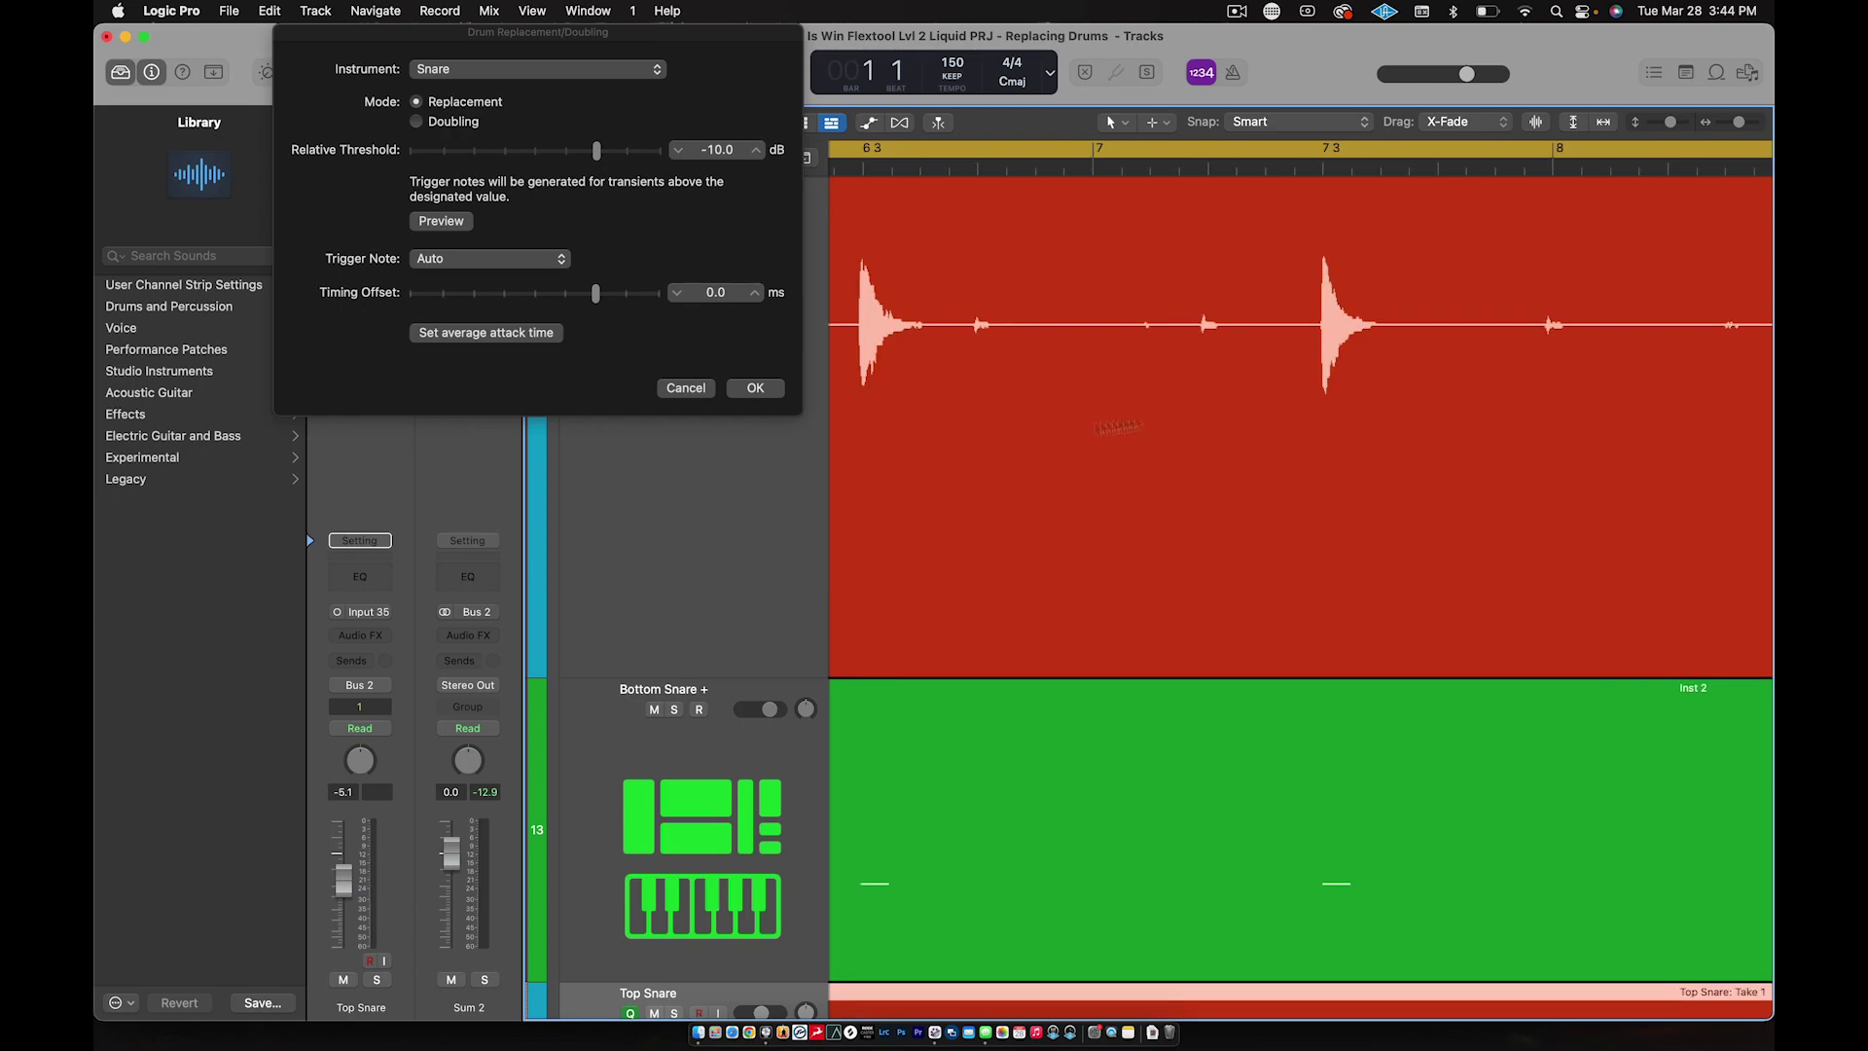
pyautogui.click(1354, 321)
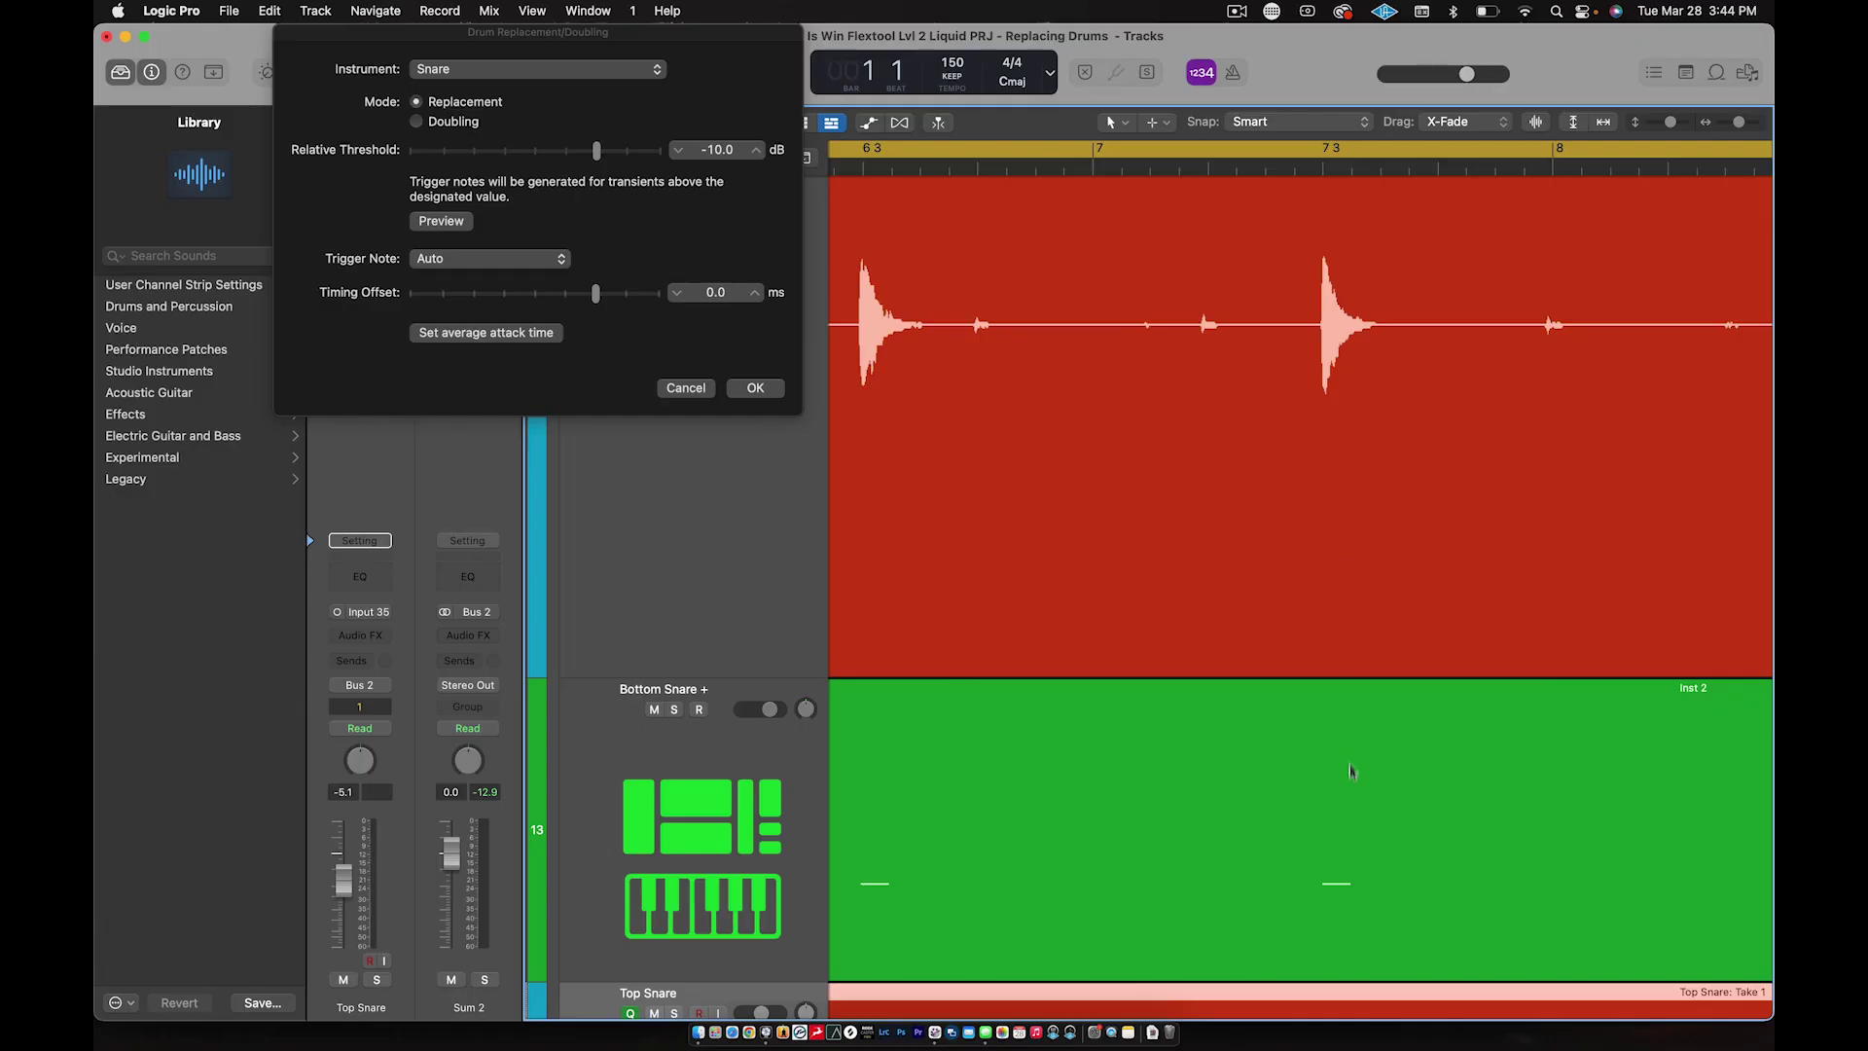
pyautogui.click(1340, 918)
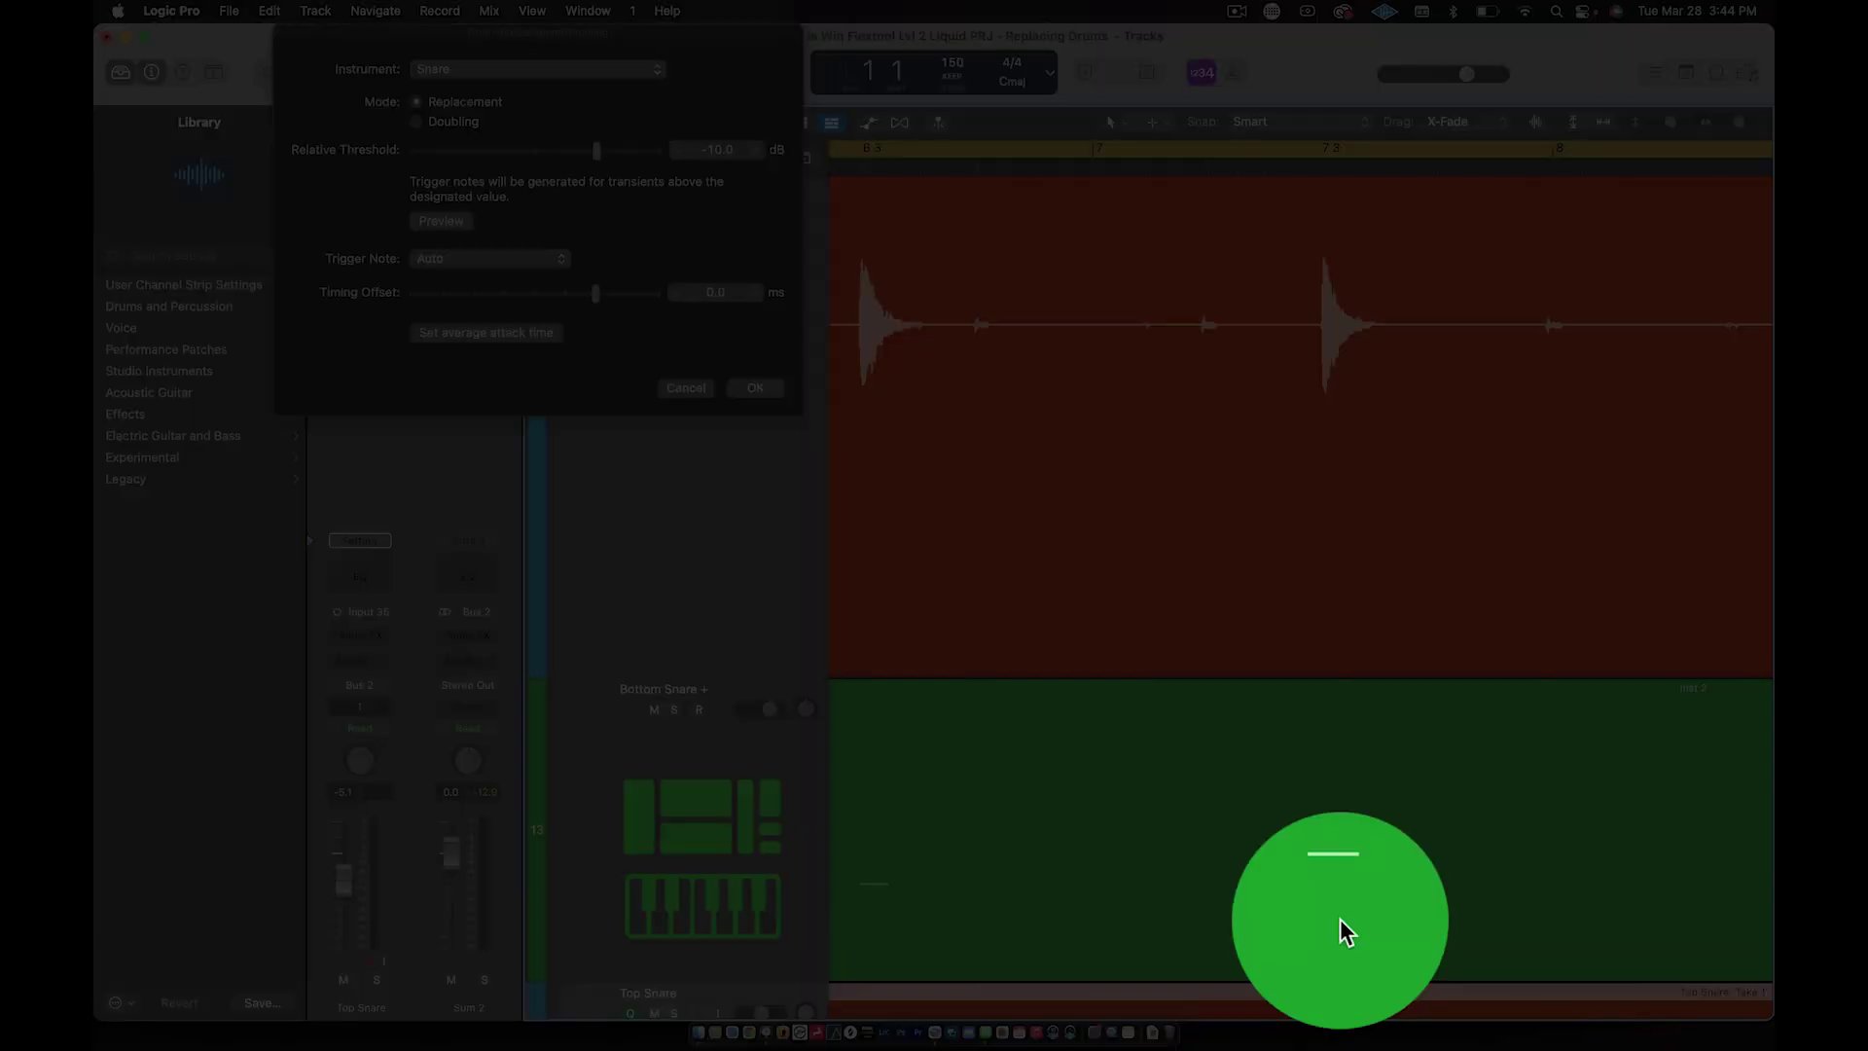
pyautogui.hscroll(5, 1368, 307)
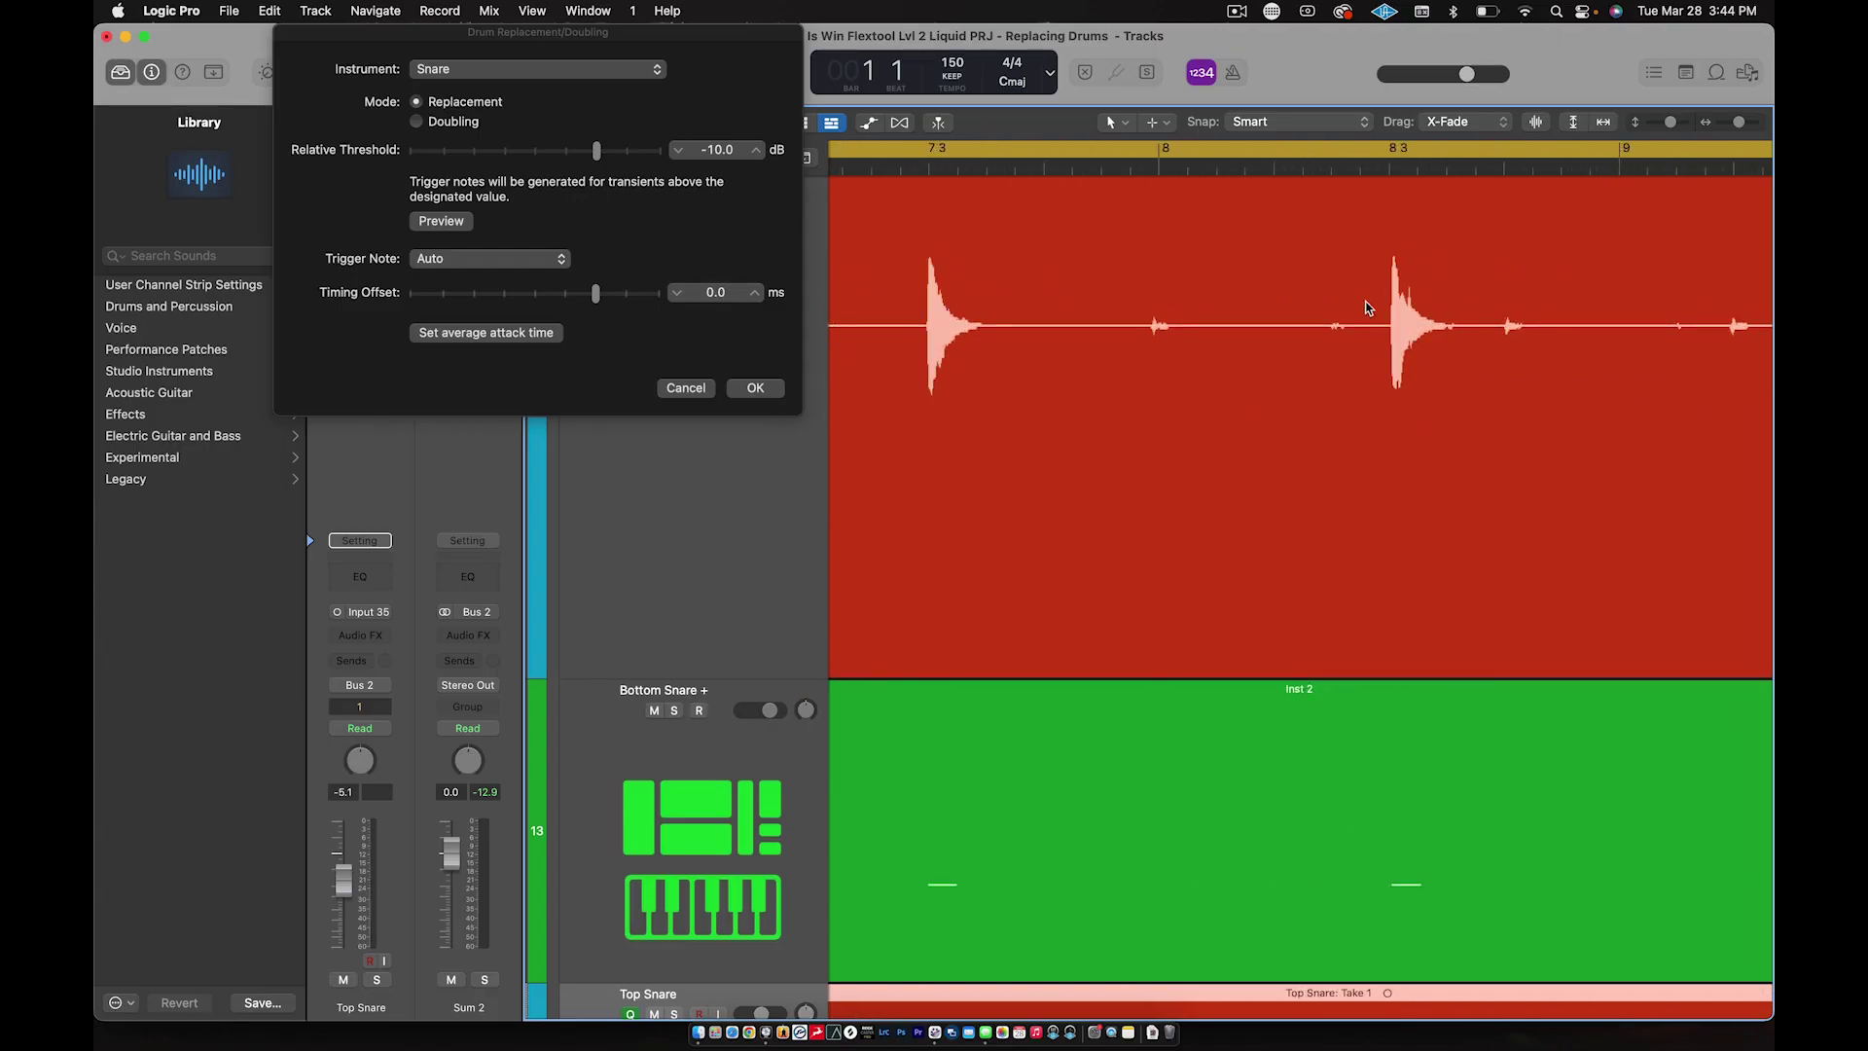
pyautogui.scroll(-5, 1061, 800)
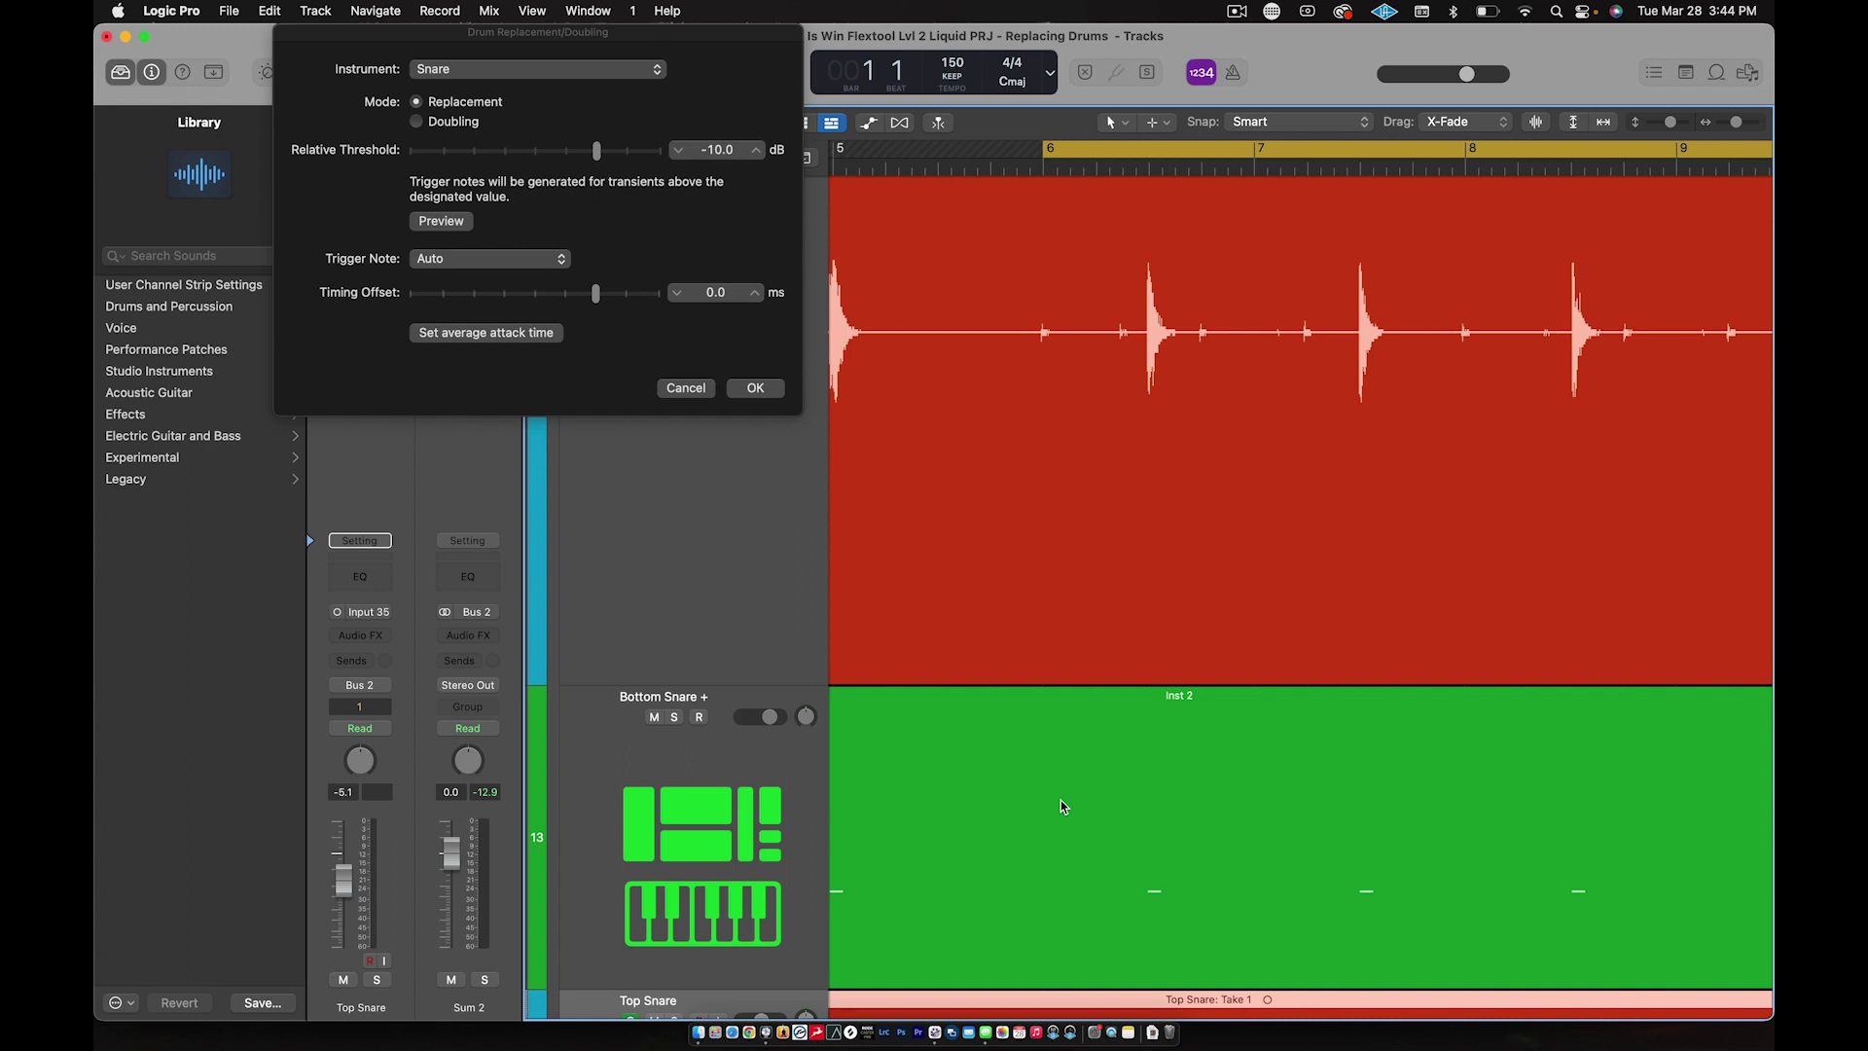
pyautogui.press('super+Right')
pyautogui.press('super+Right')
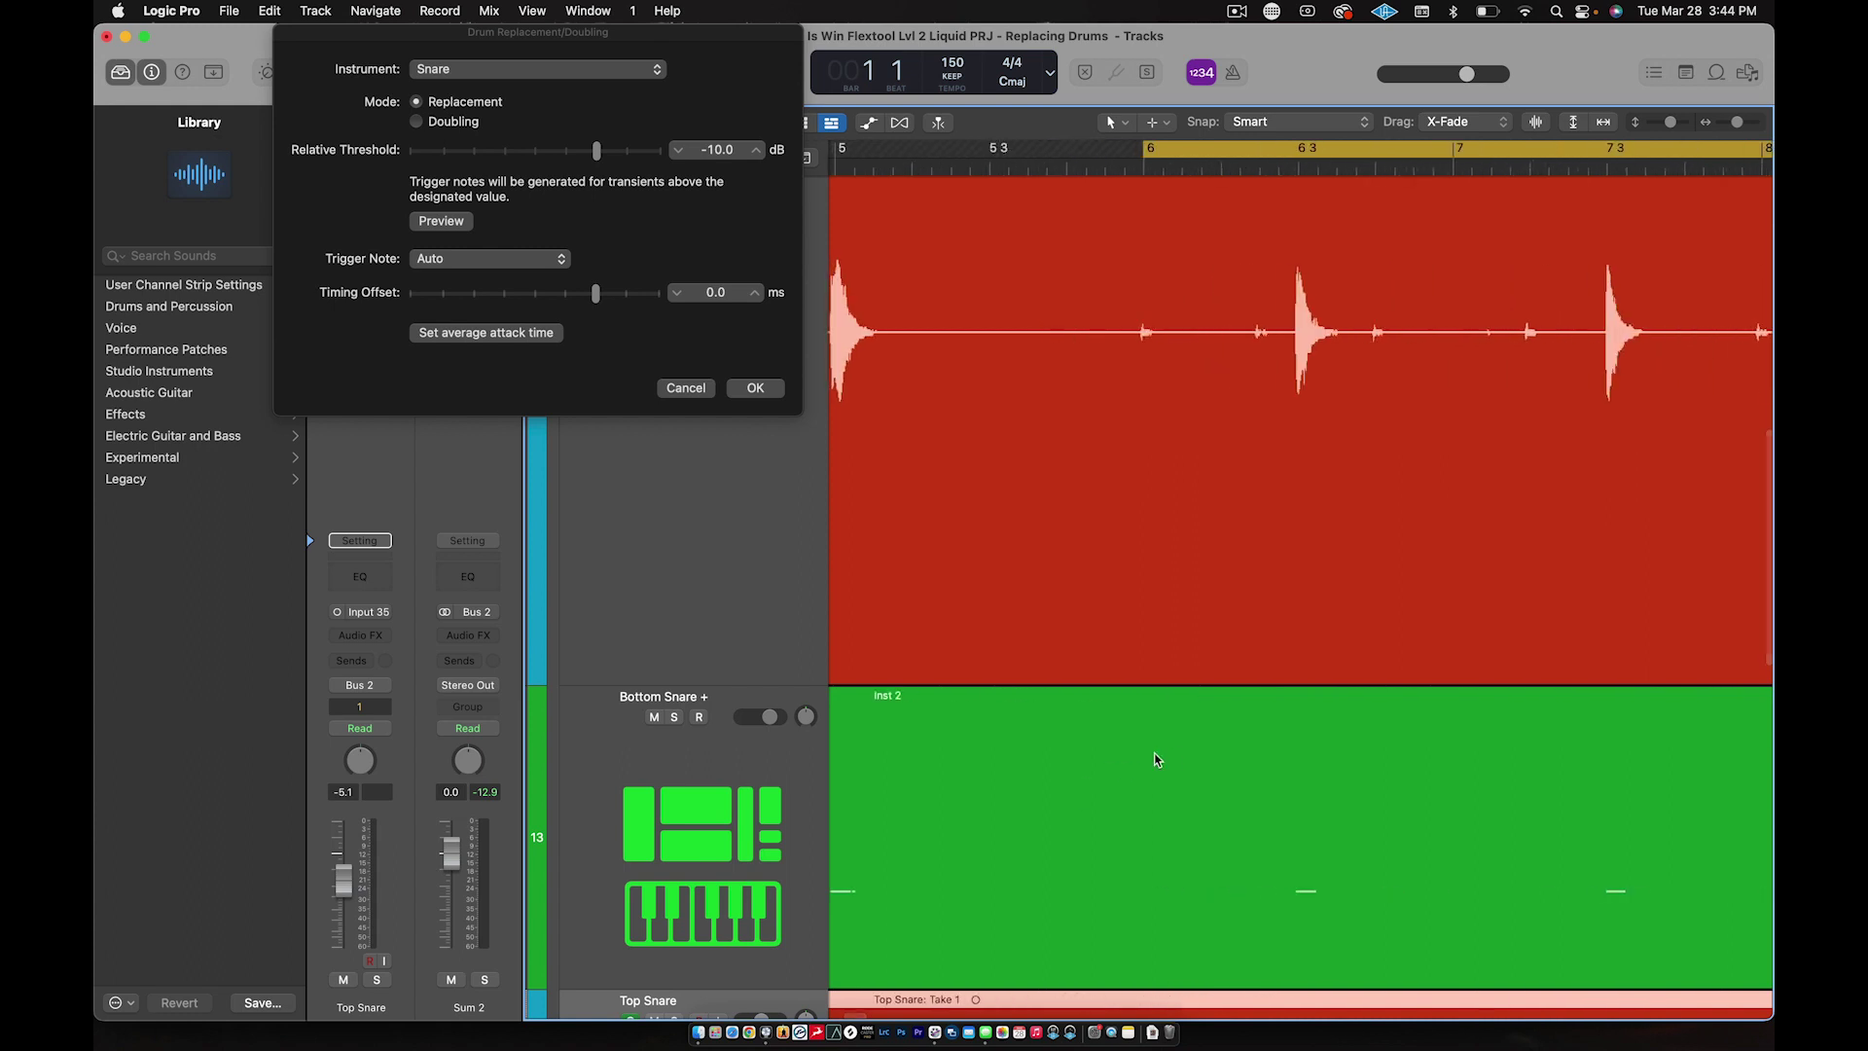
pyautogui.hscroll(2, 1157, 760)
pyautogui.click(1002, 336)
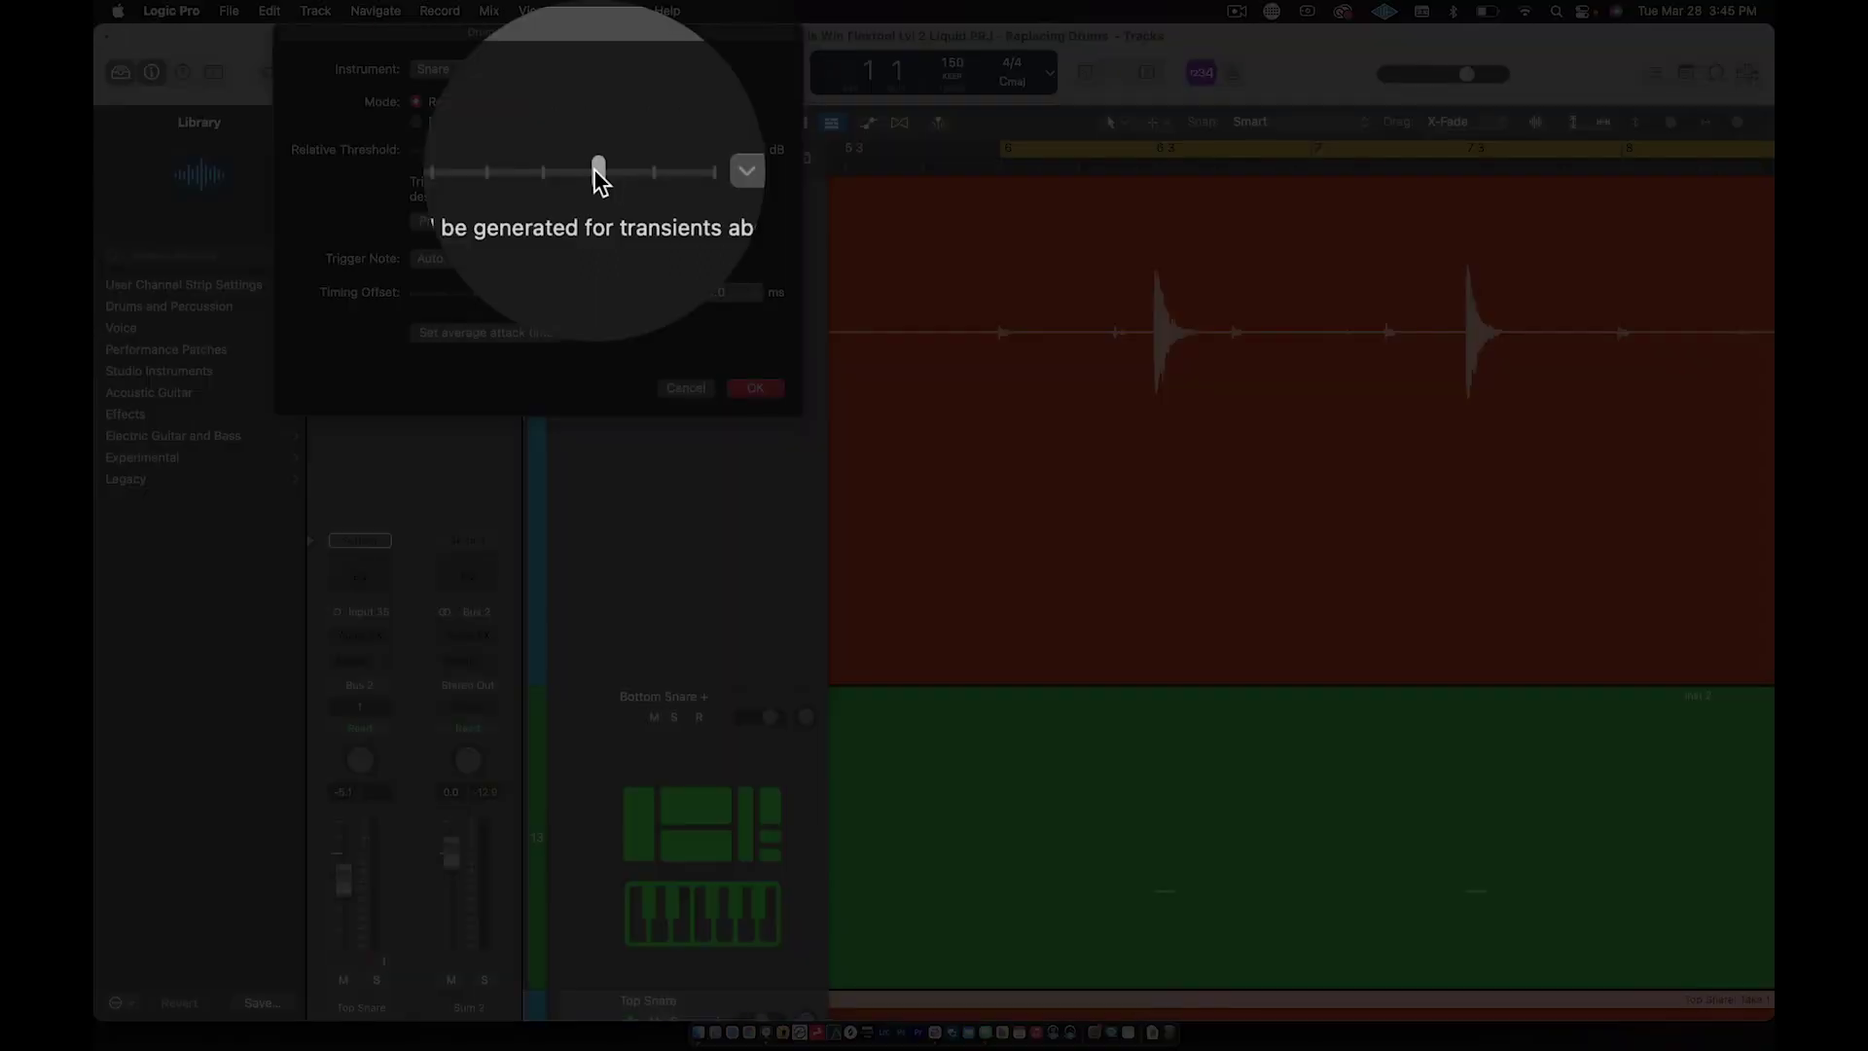
pyautogui.moveTo(597, 151); pyautogui.dragTo(539, 151)
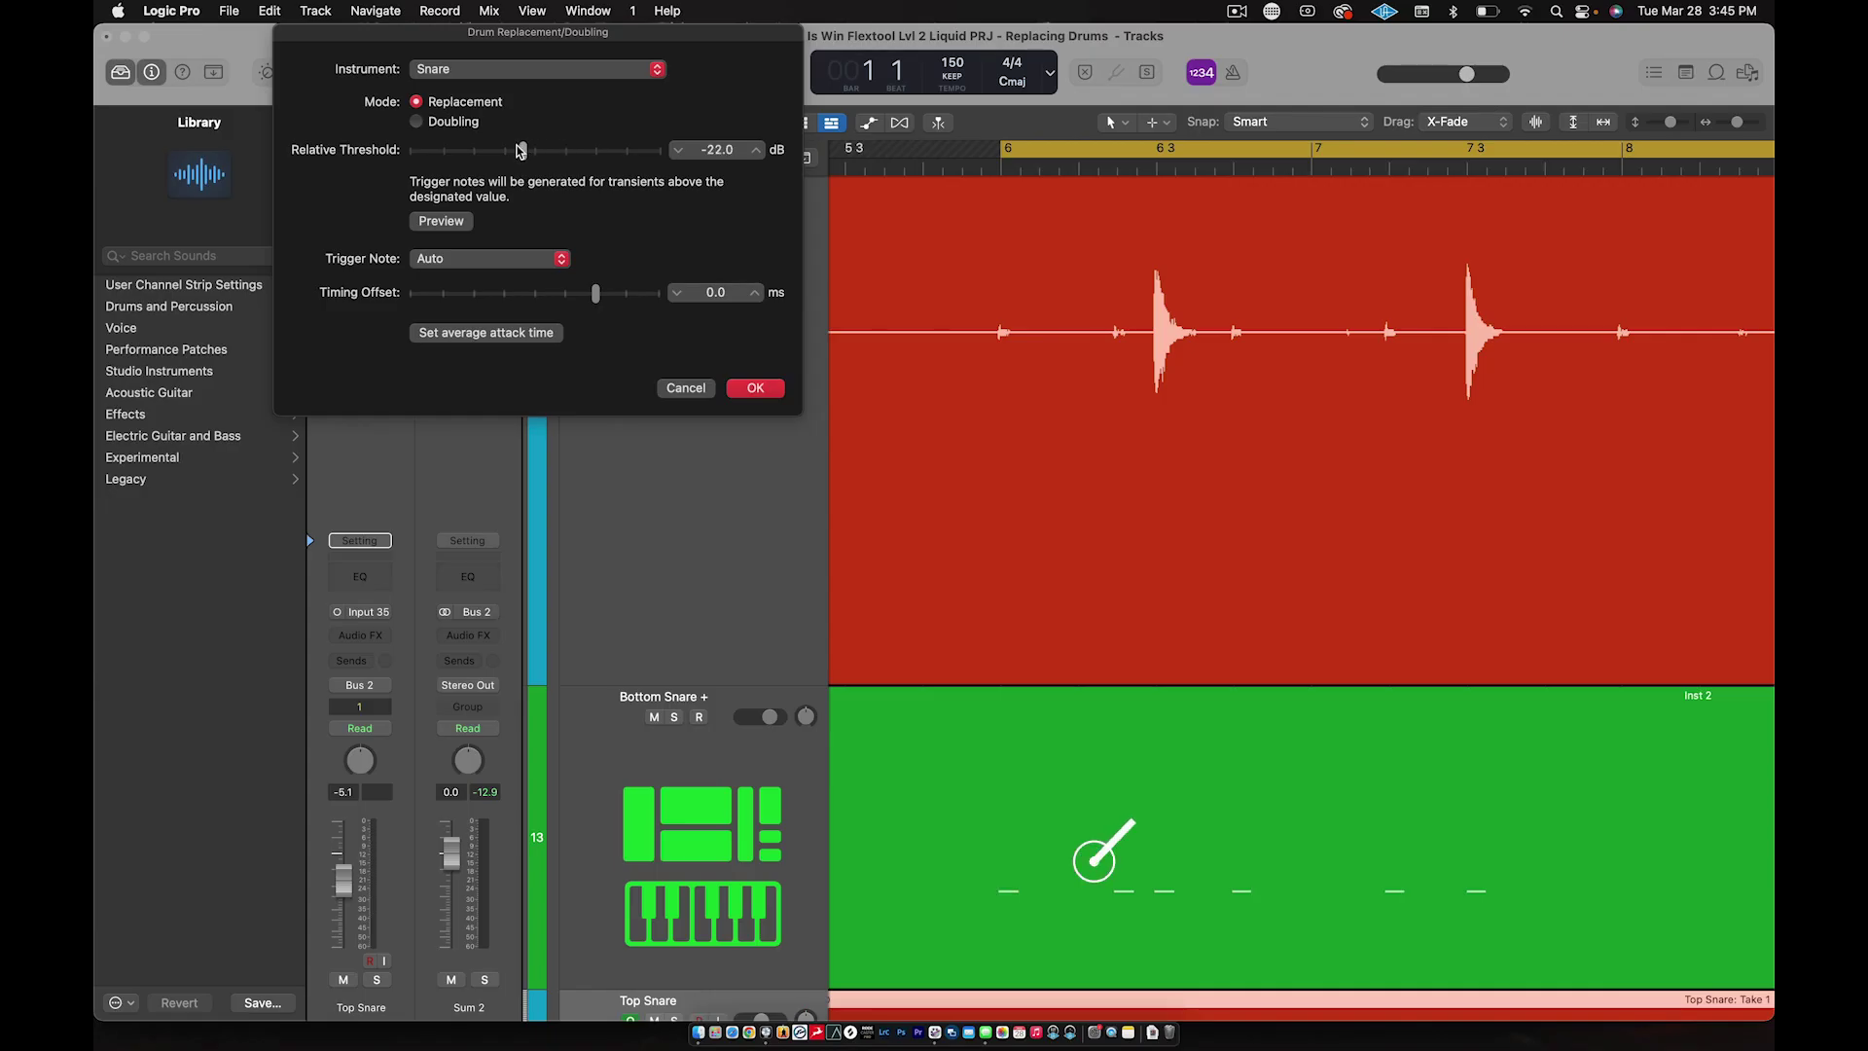
pyautogui.moveTo(542, 150); pyautogui.dragTo(597, 159)
pyautogui.moveTo(669, 38); pyautogui.dragTo(950, 74)
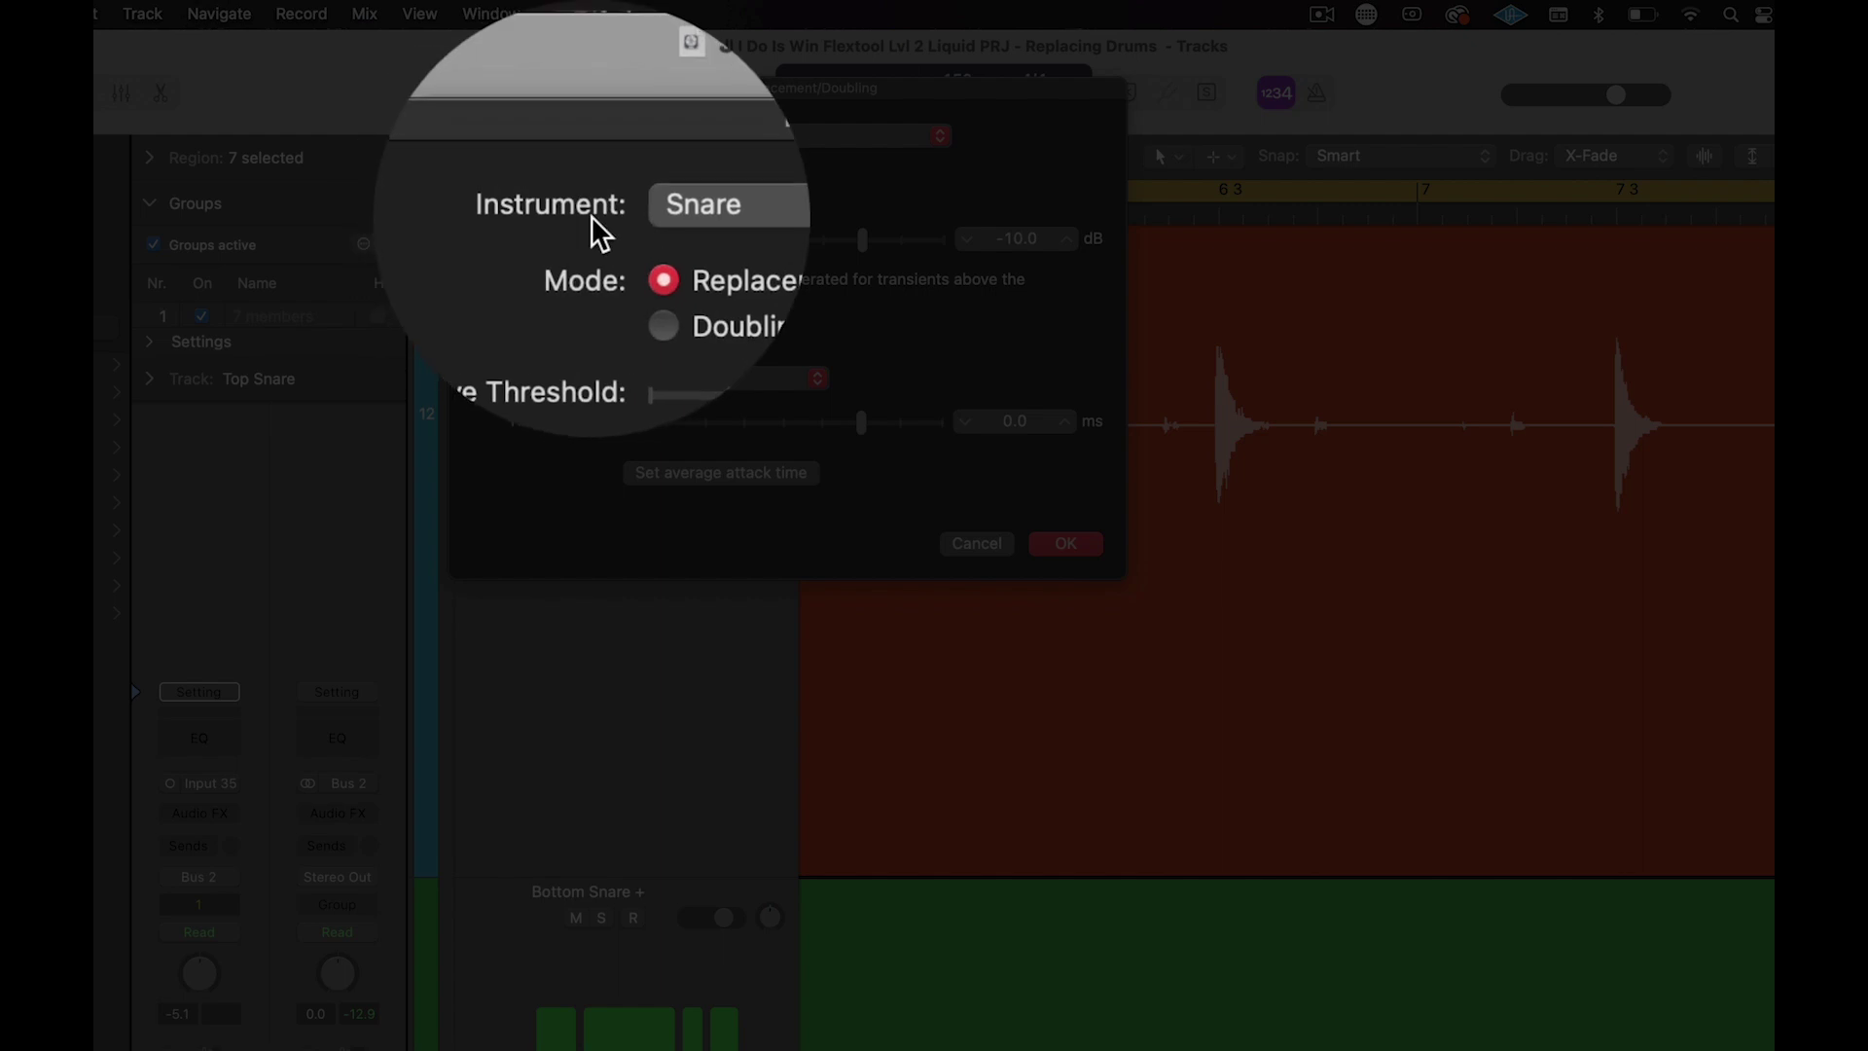
# Step: Try Tom, return the instrument to Snare in Replacement mode, then select Bottom Snare +
pyautogui.click(680, 143)
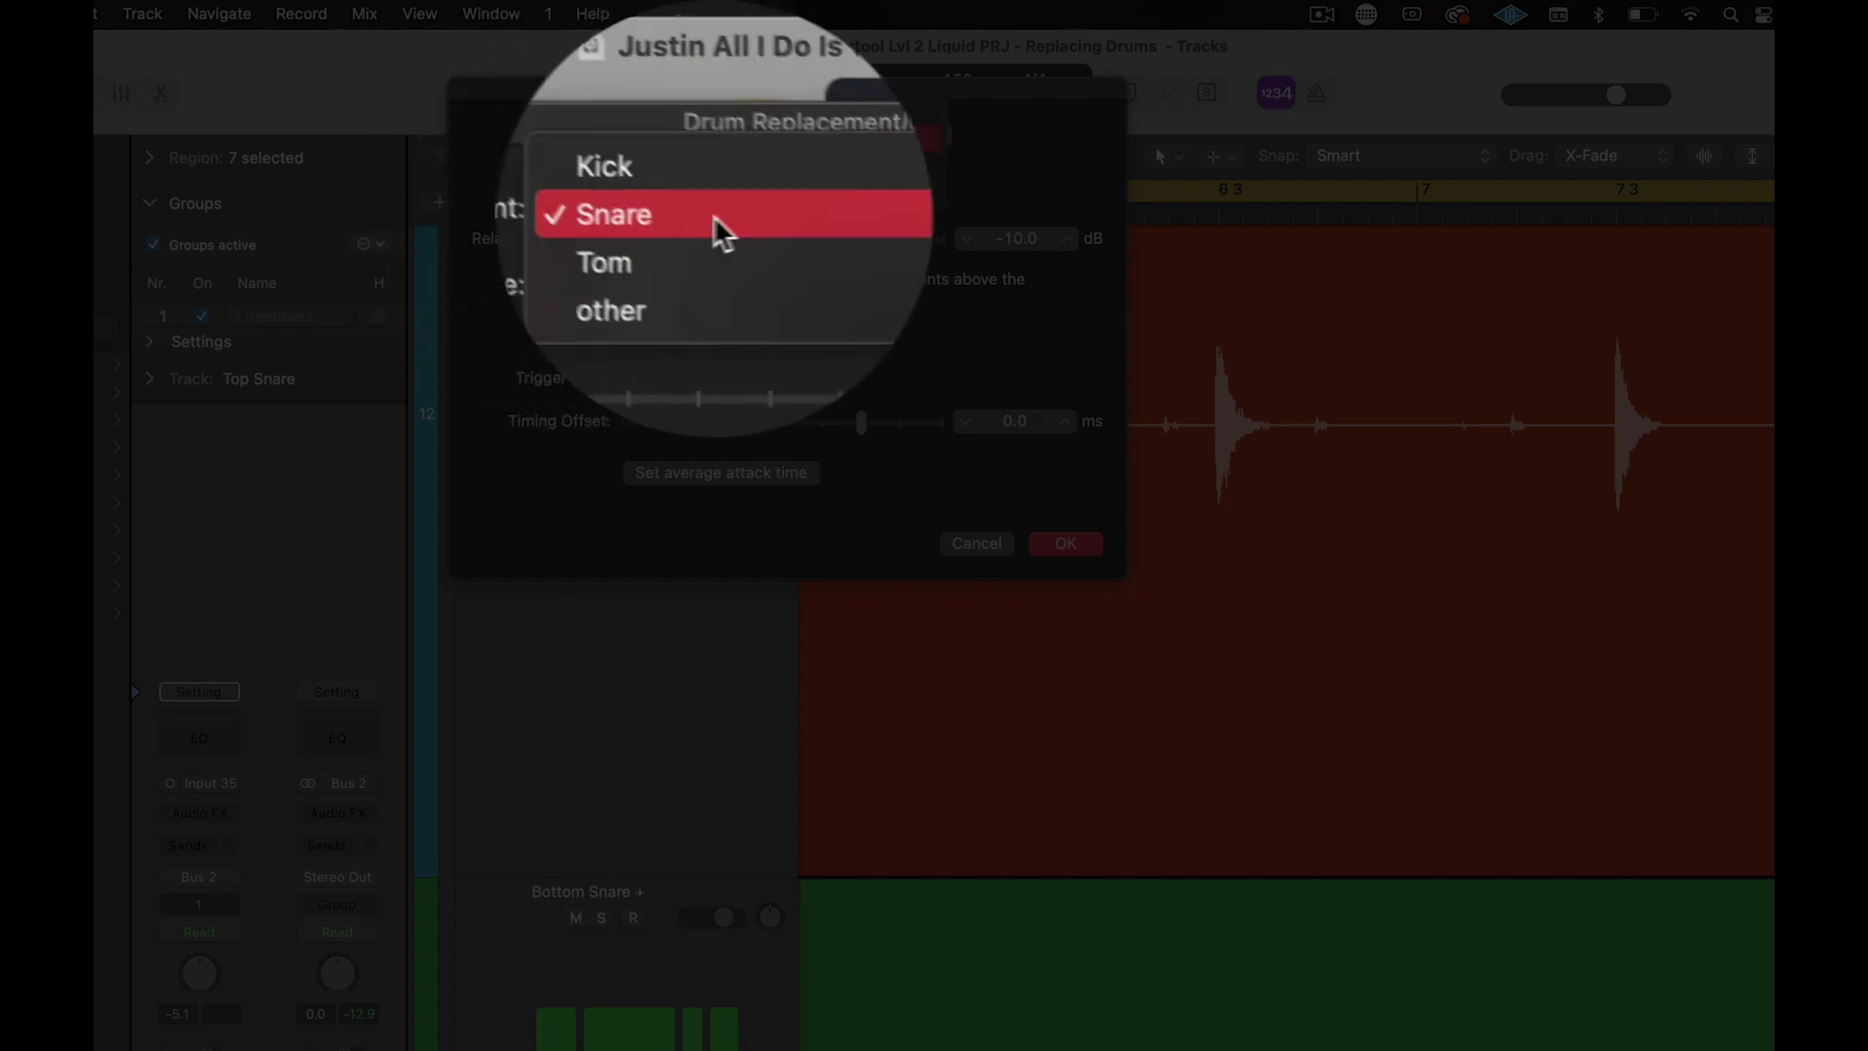
pyautogui.click(659, 142)
pyautogui.click(660, 141)
pyautogui.click(671, 168)
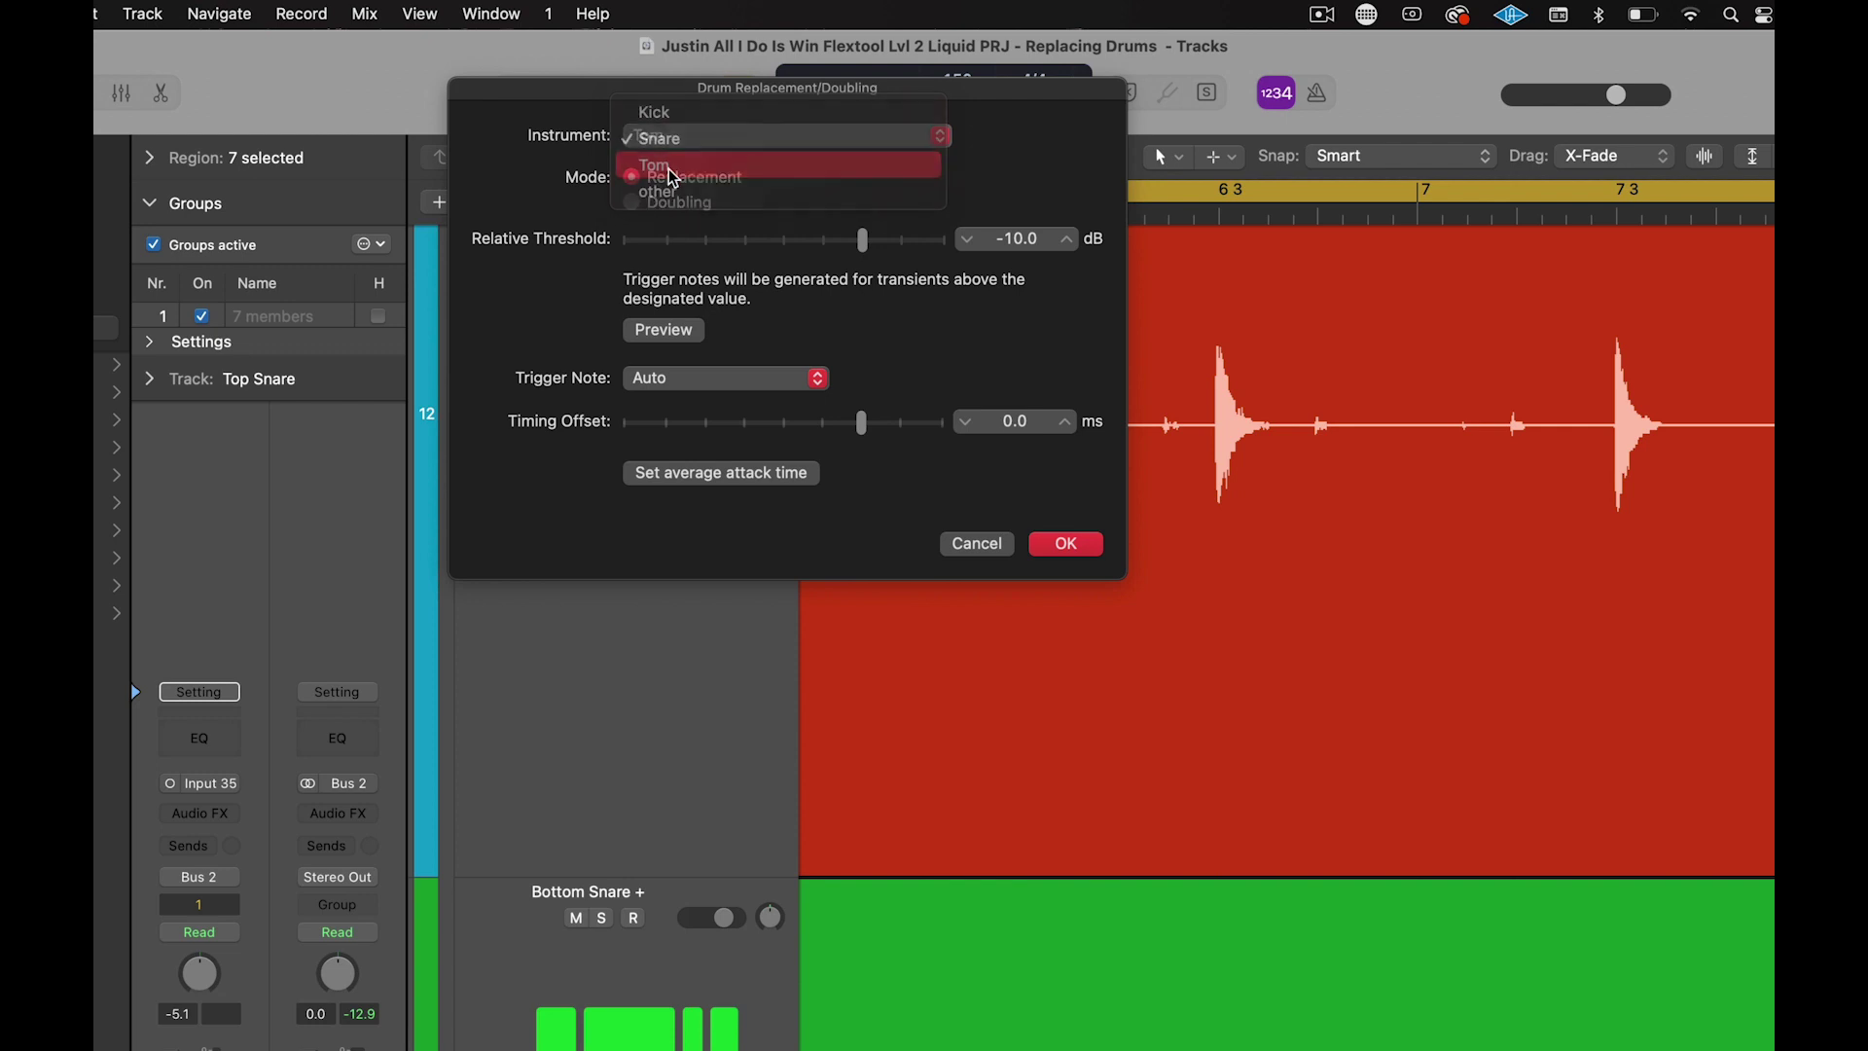
pyautogui.click(678, 143)
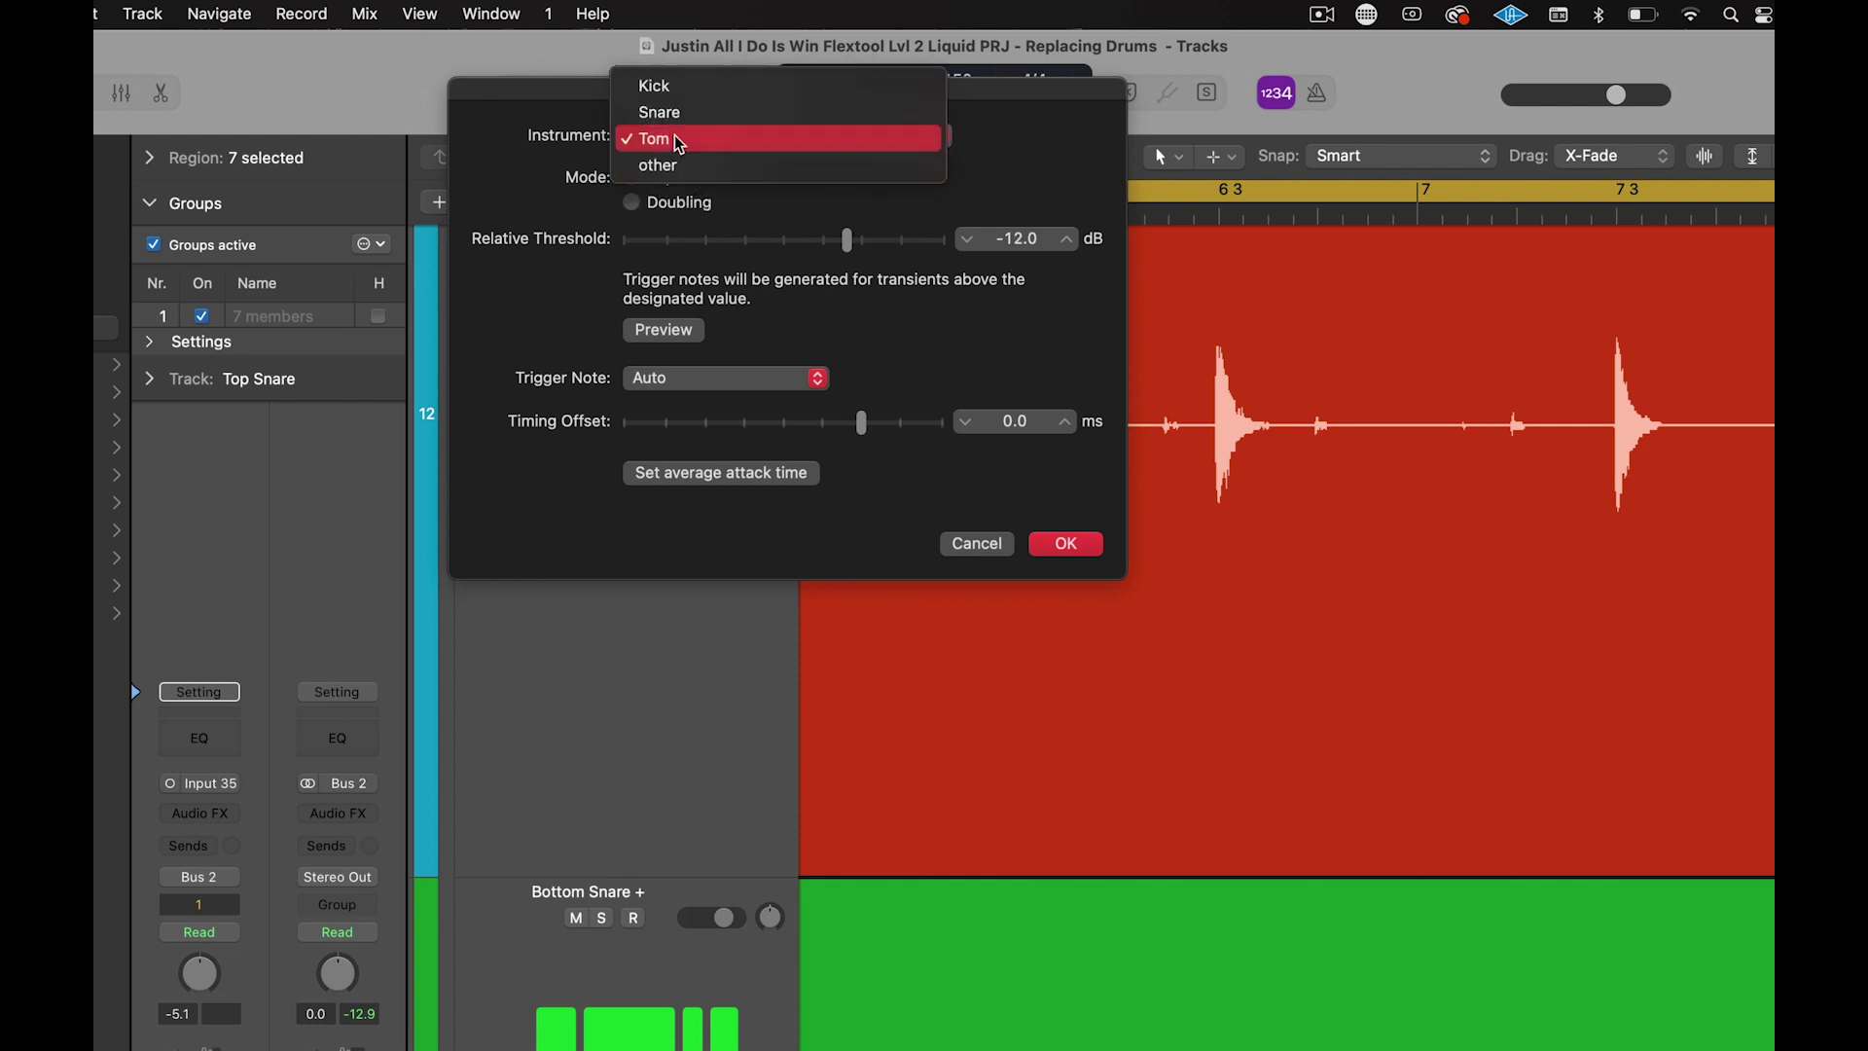
pyautogui.click(671, 109)
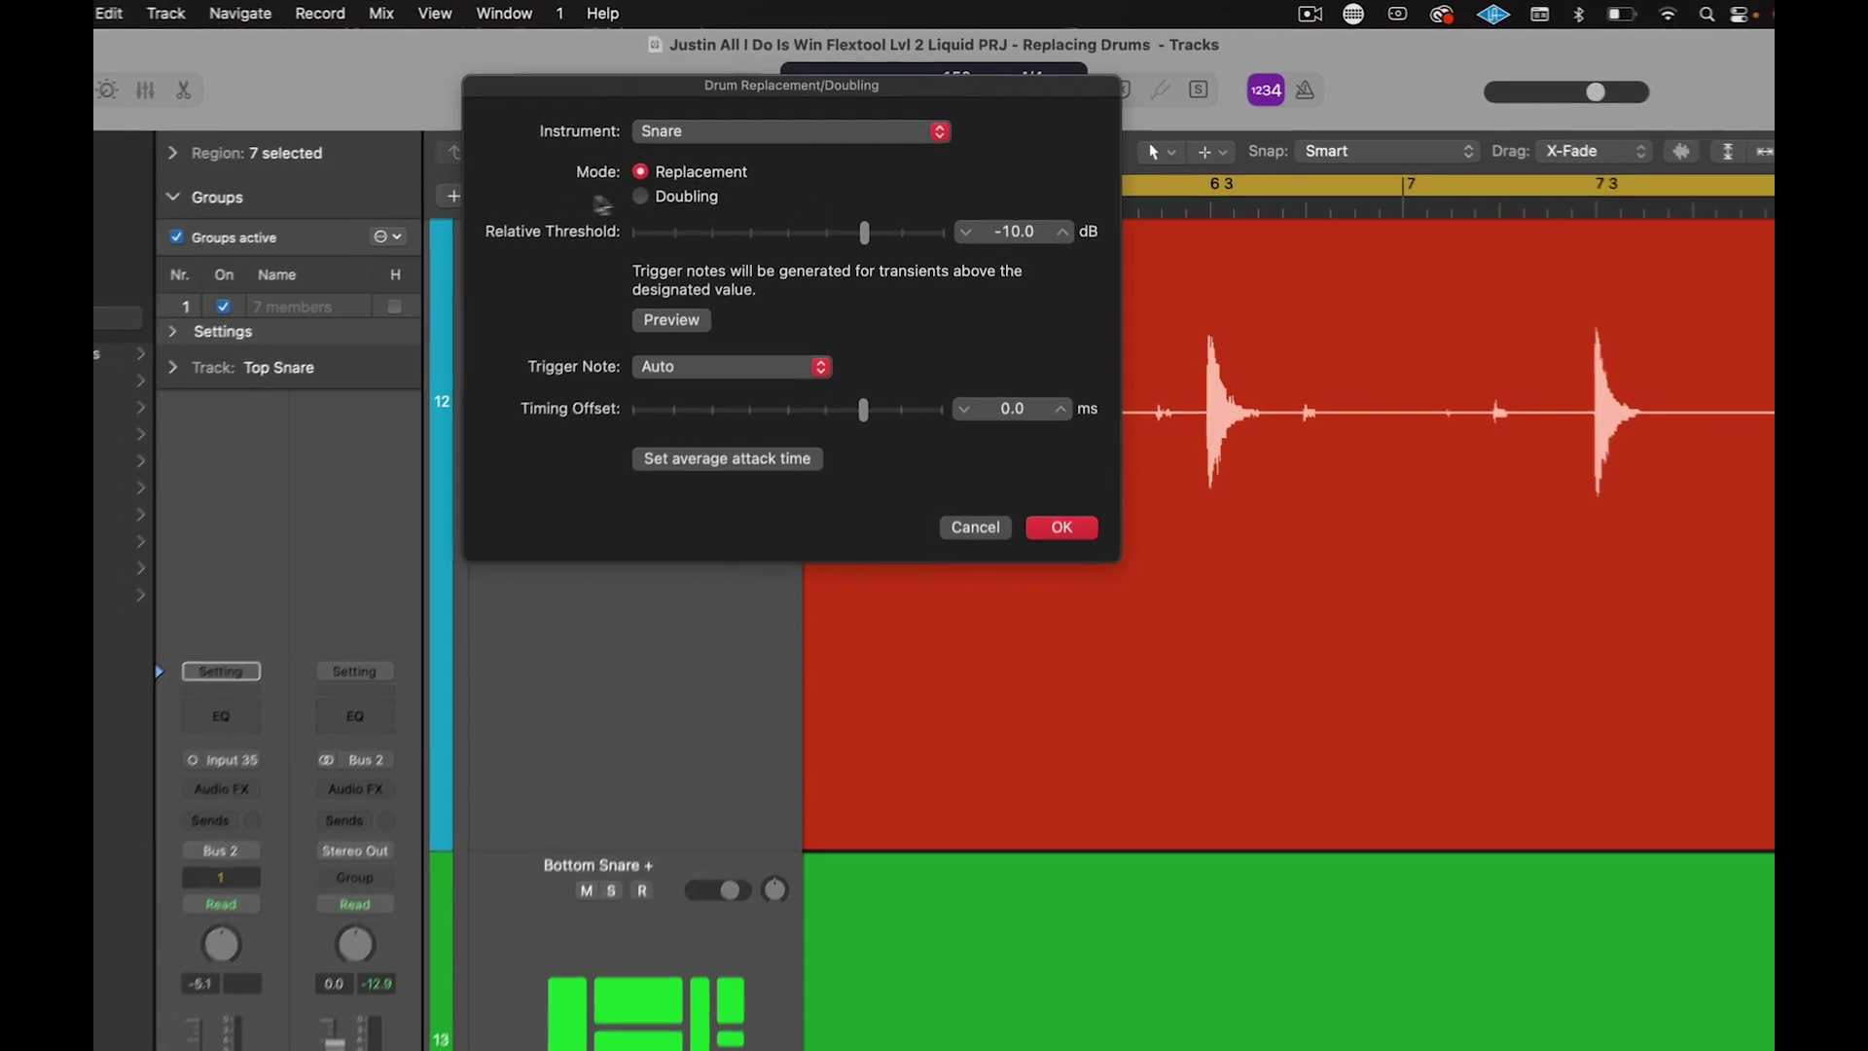
pyautogui.click(631, 201)
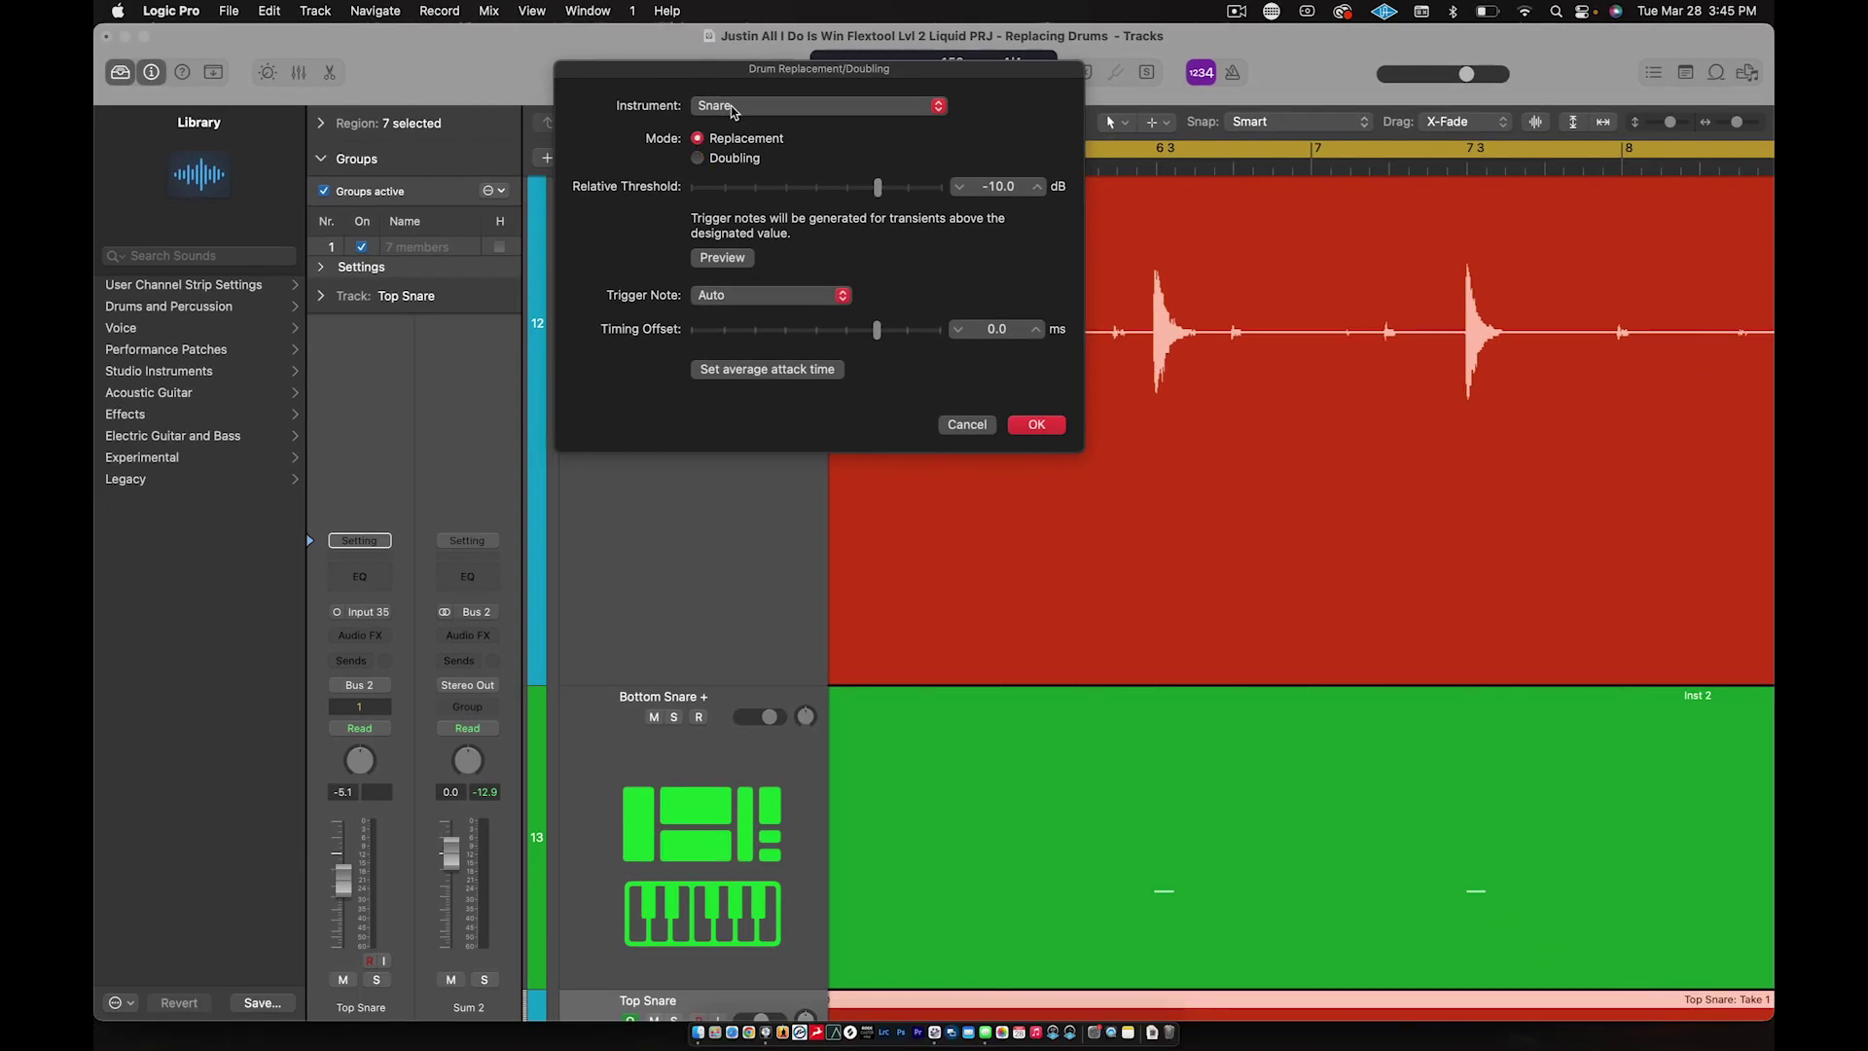
pyautogui.moveTo(731, 72); pyautogui.dragTo(585, 59)
pyautogui.click(737, 879)
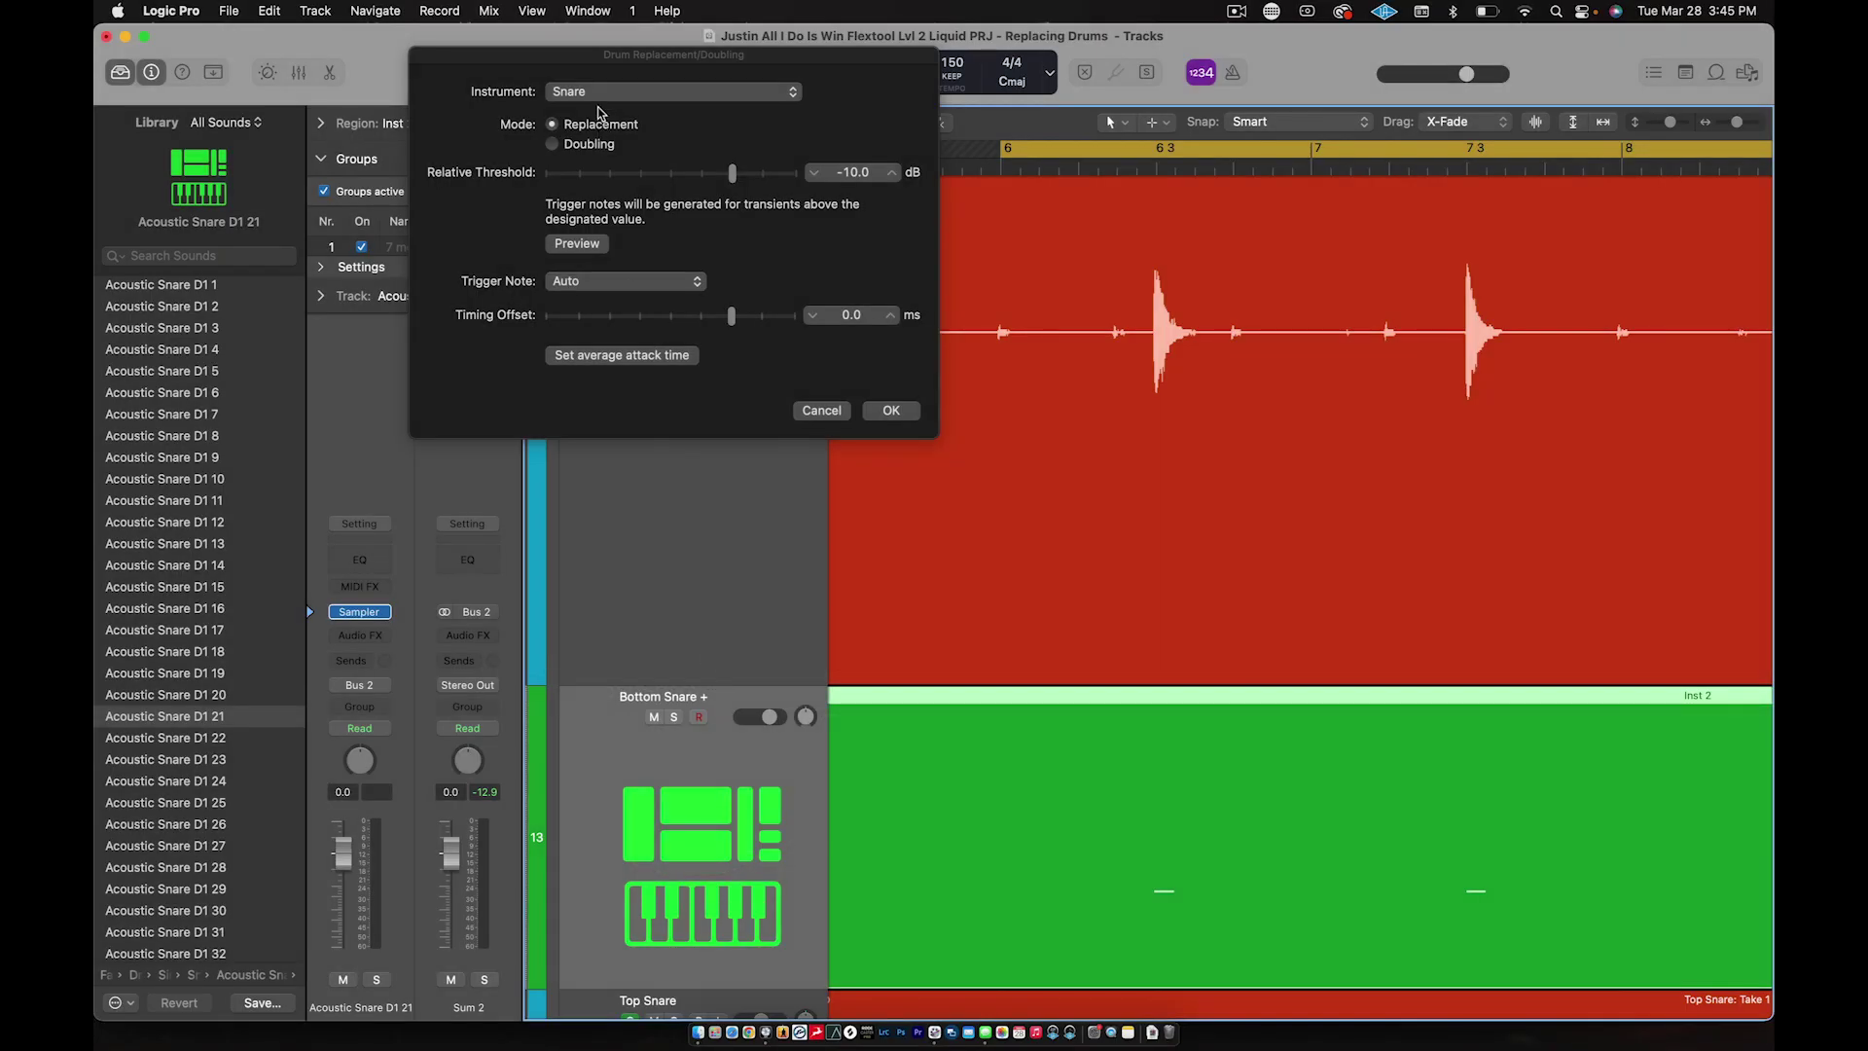
# Step: Keep Snare as the instrument type and audition Acoustic Snare D1 1 and D1 10 with Preview
pyautogui.click(601, 94)
pyautogui.click(515, 104)
pyautogui.click(576, 96)
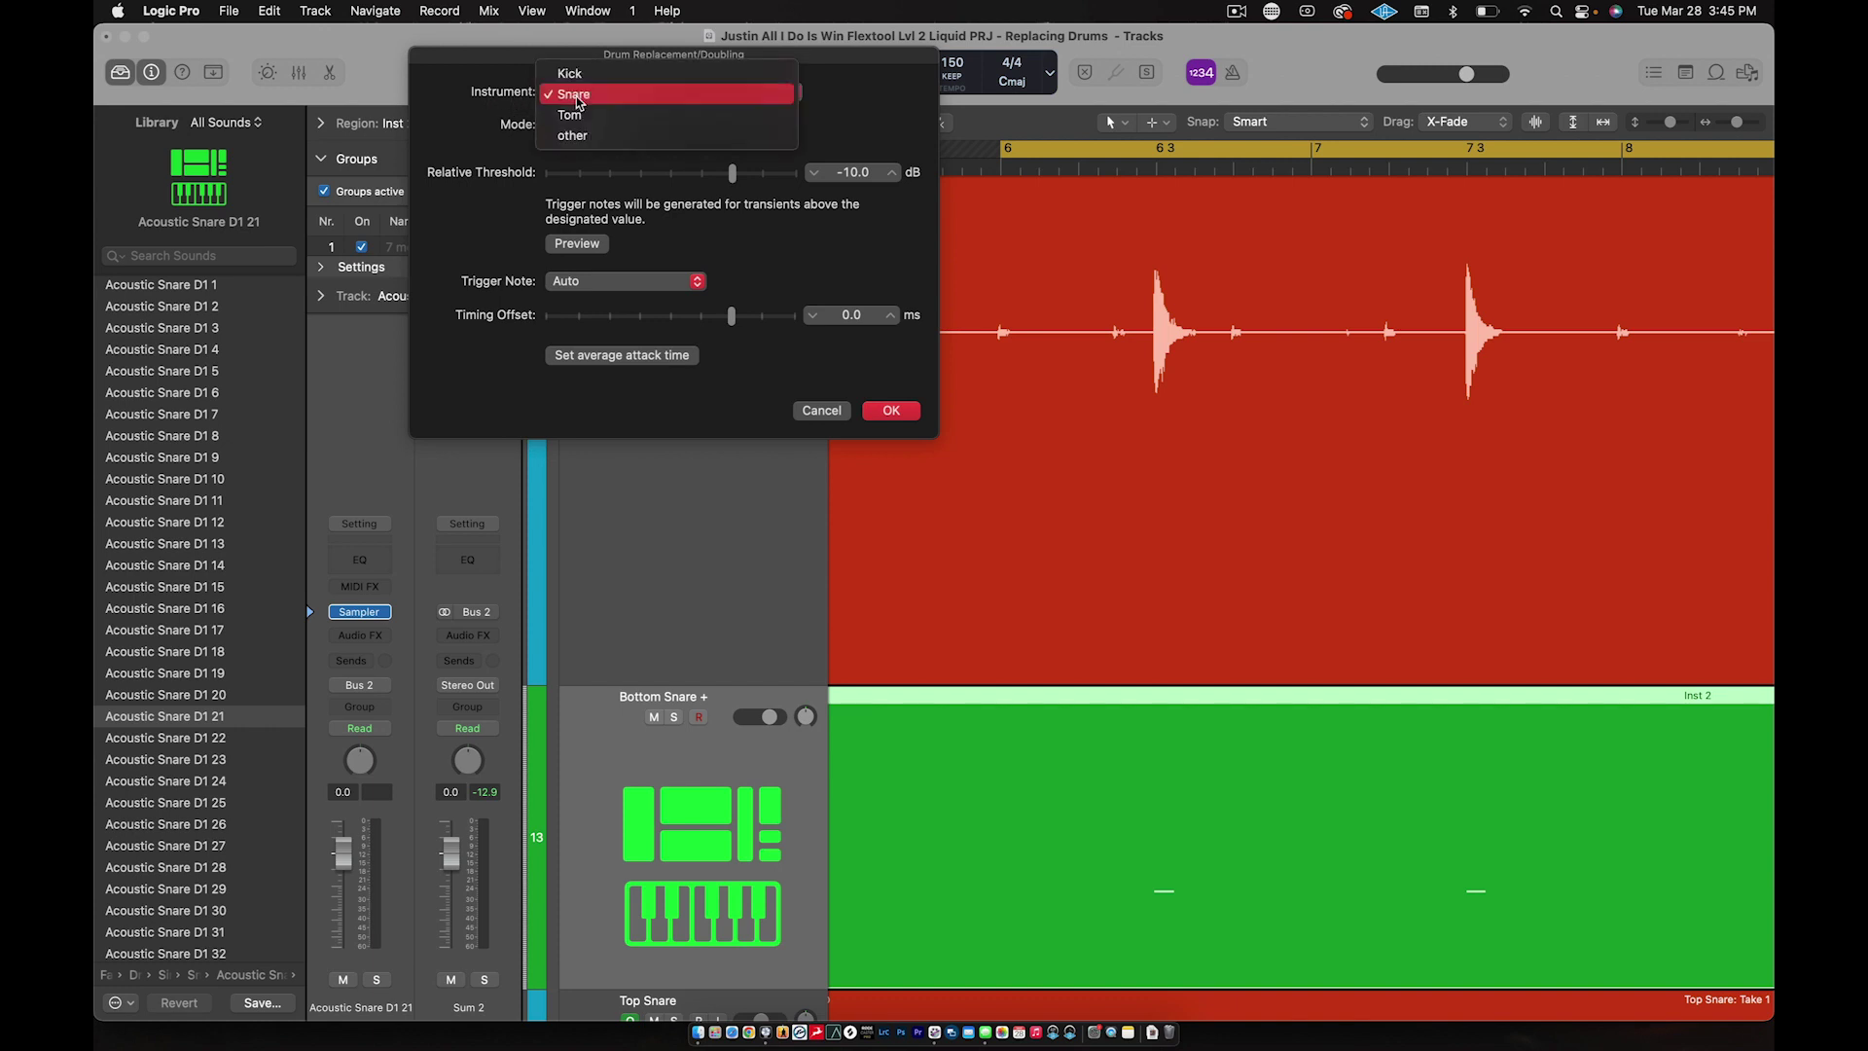
pyautogui.click(686, 552)
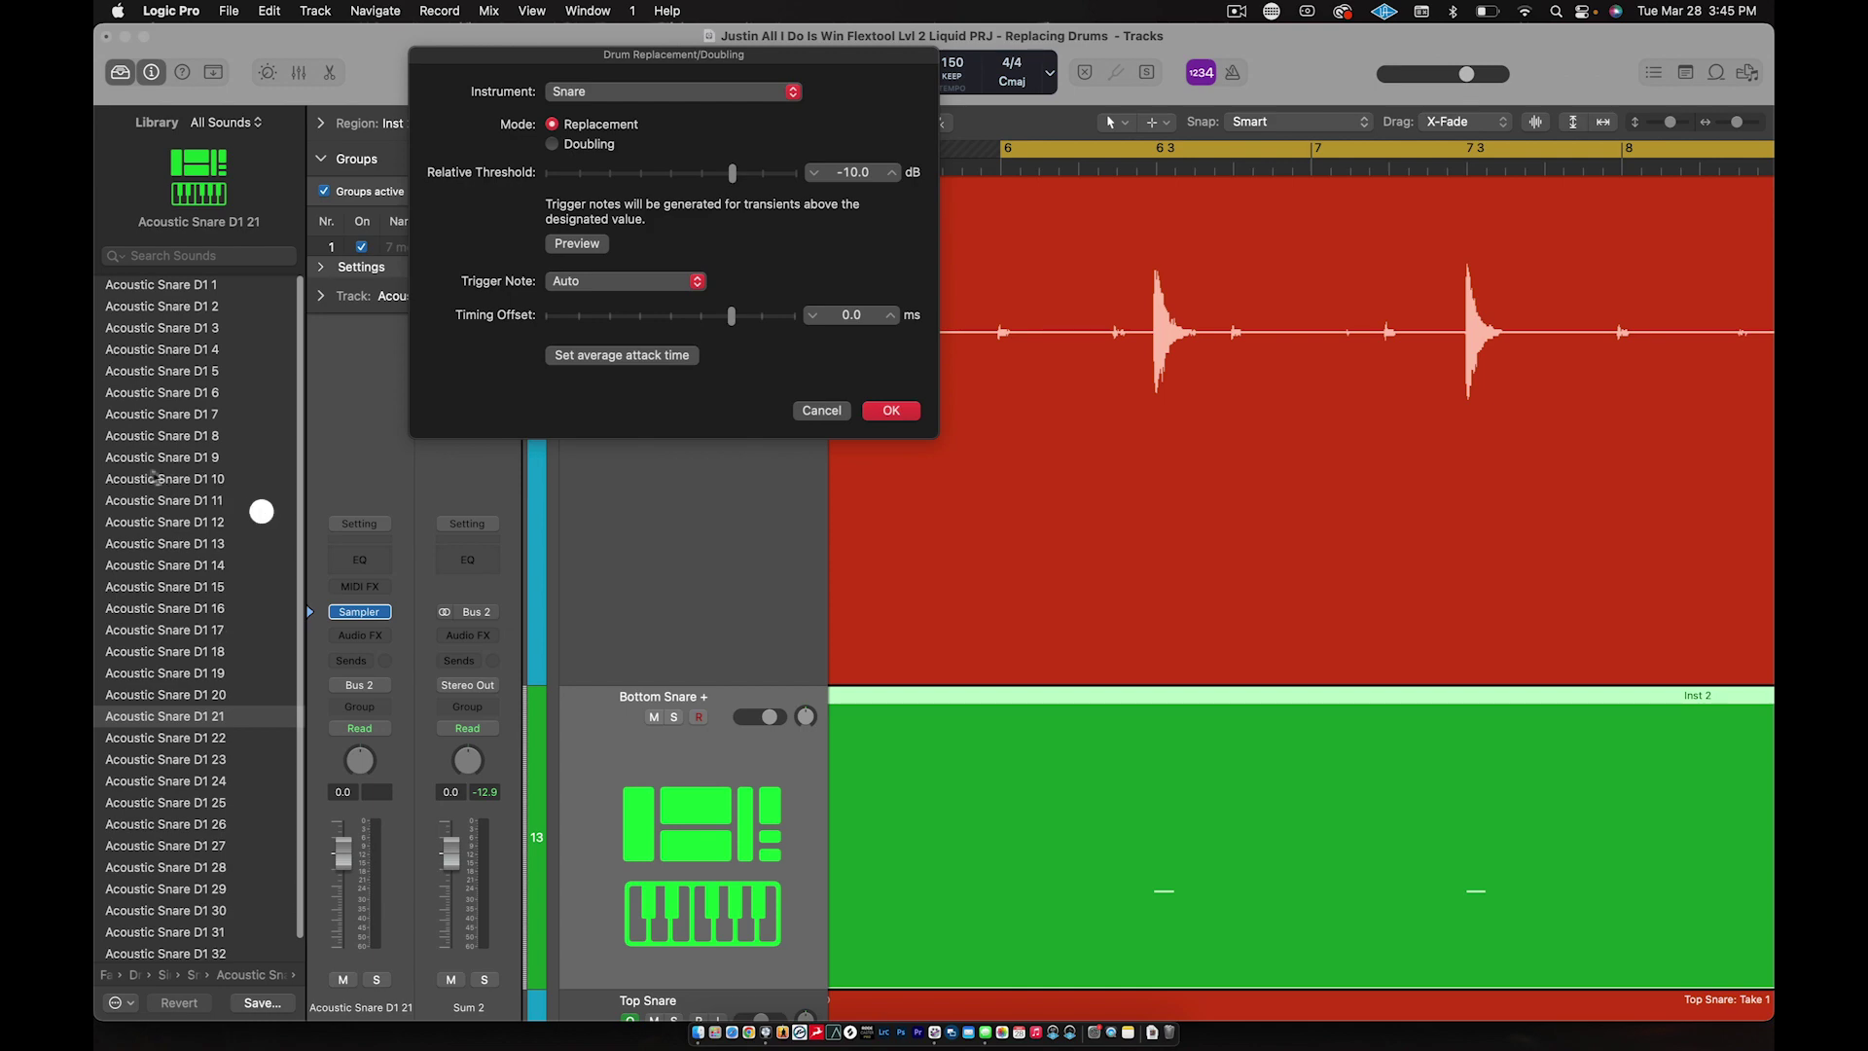
pyautogui.scroll(-1, 224, 779)
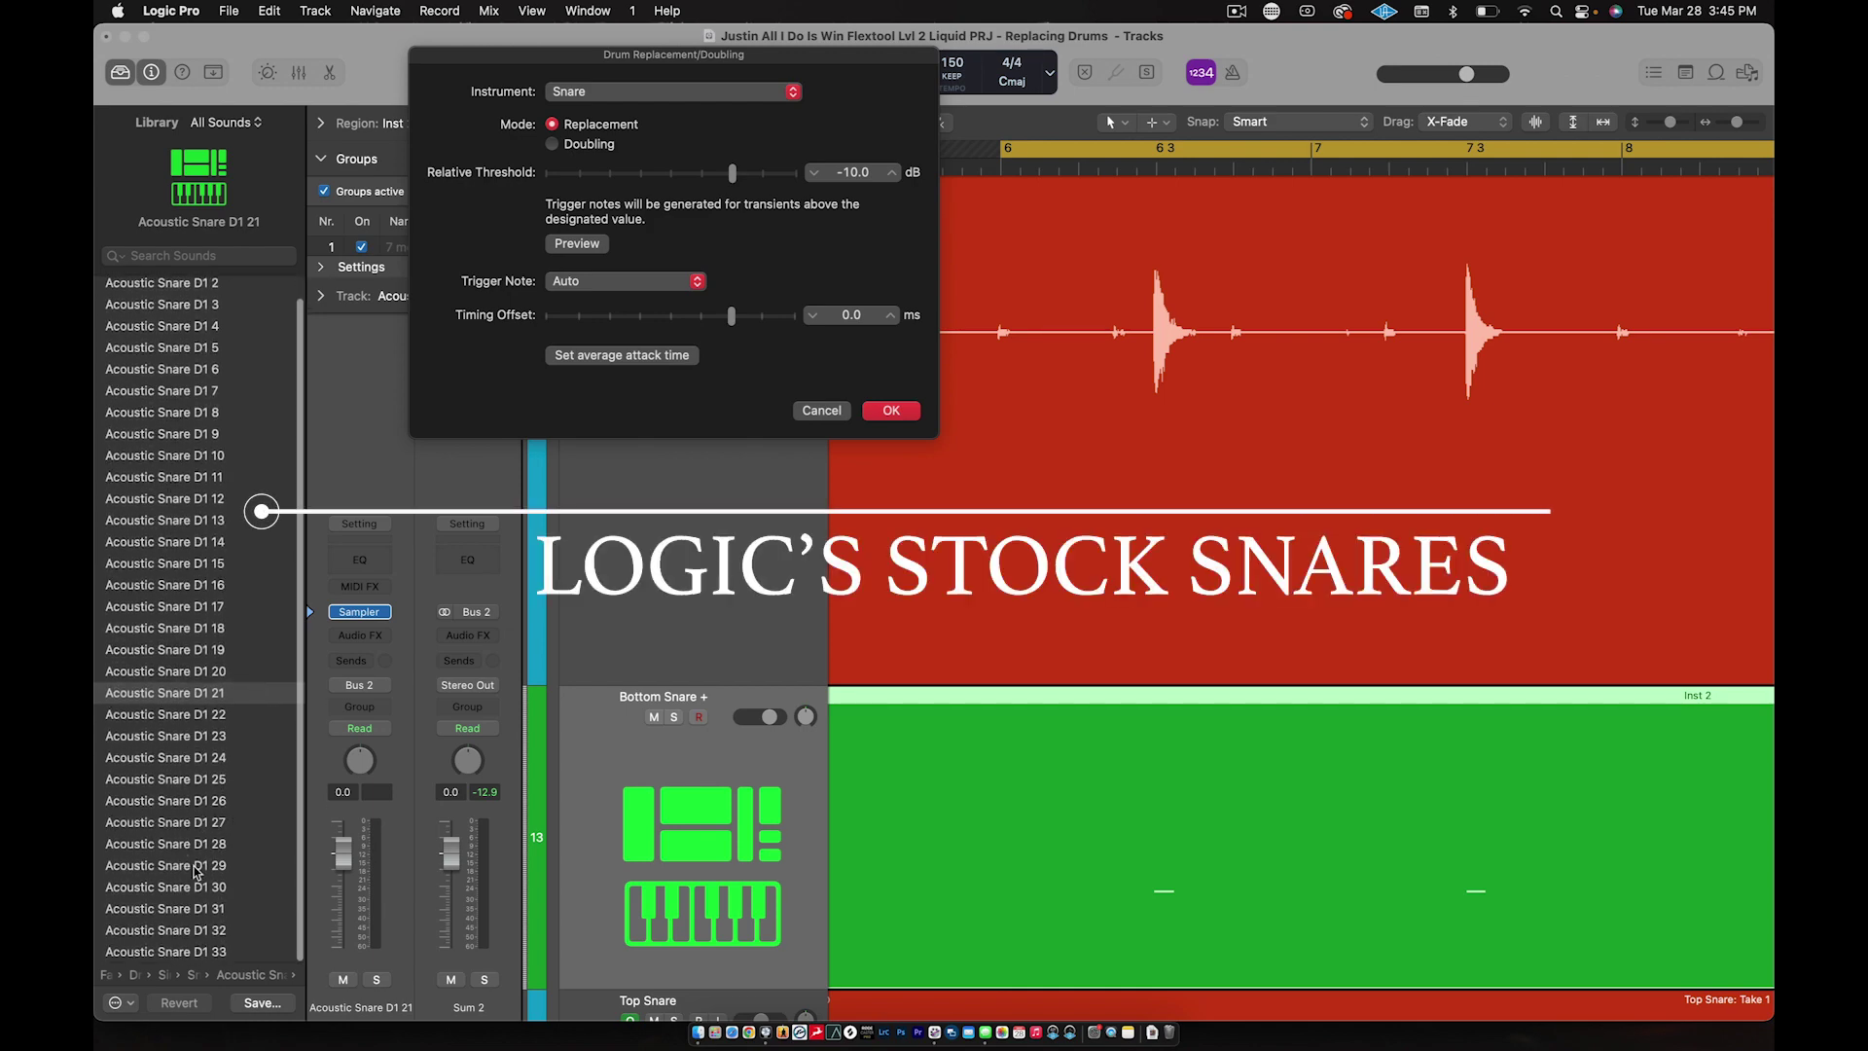
pyautogui.scroll(1, 190, 448)
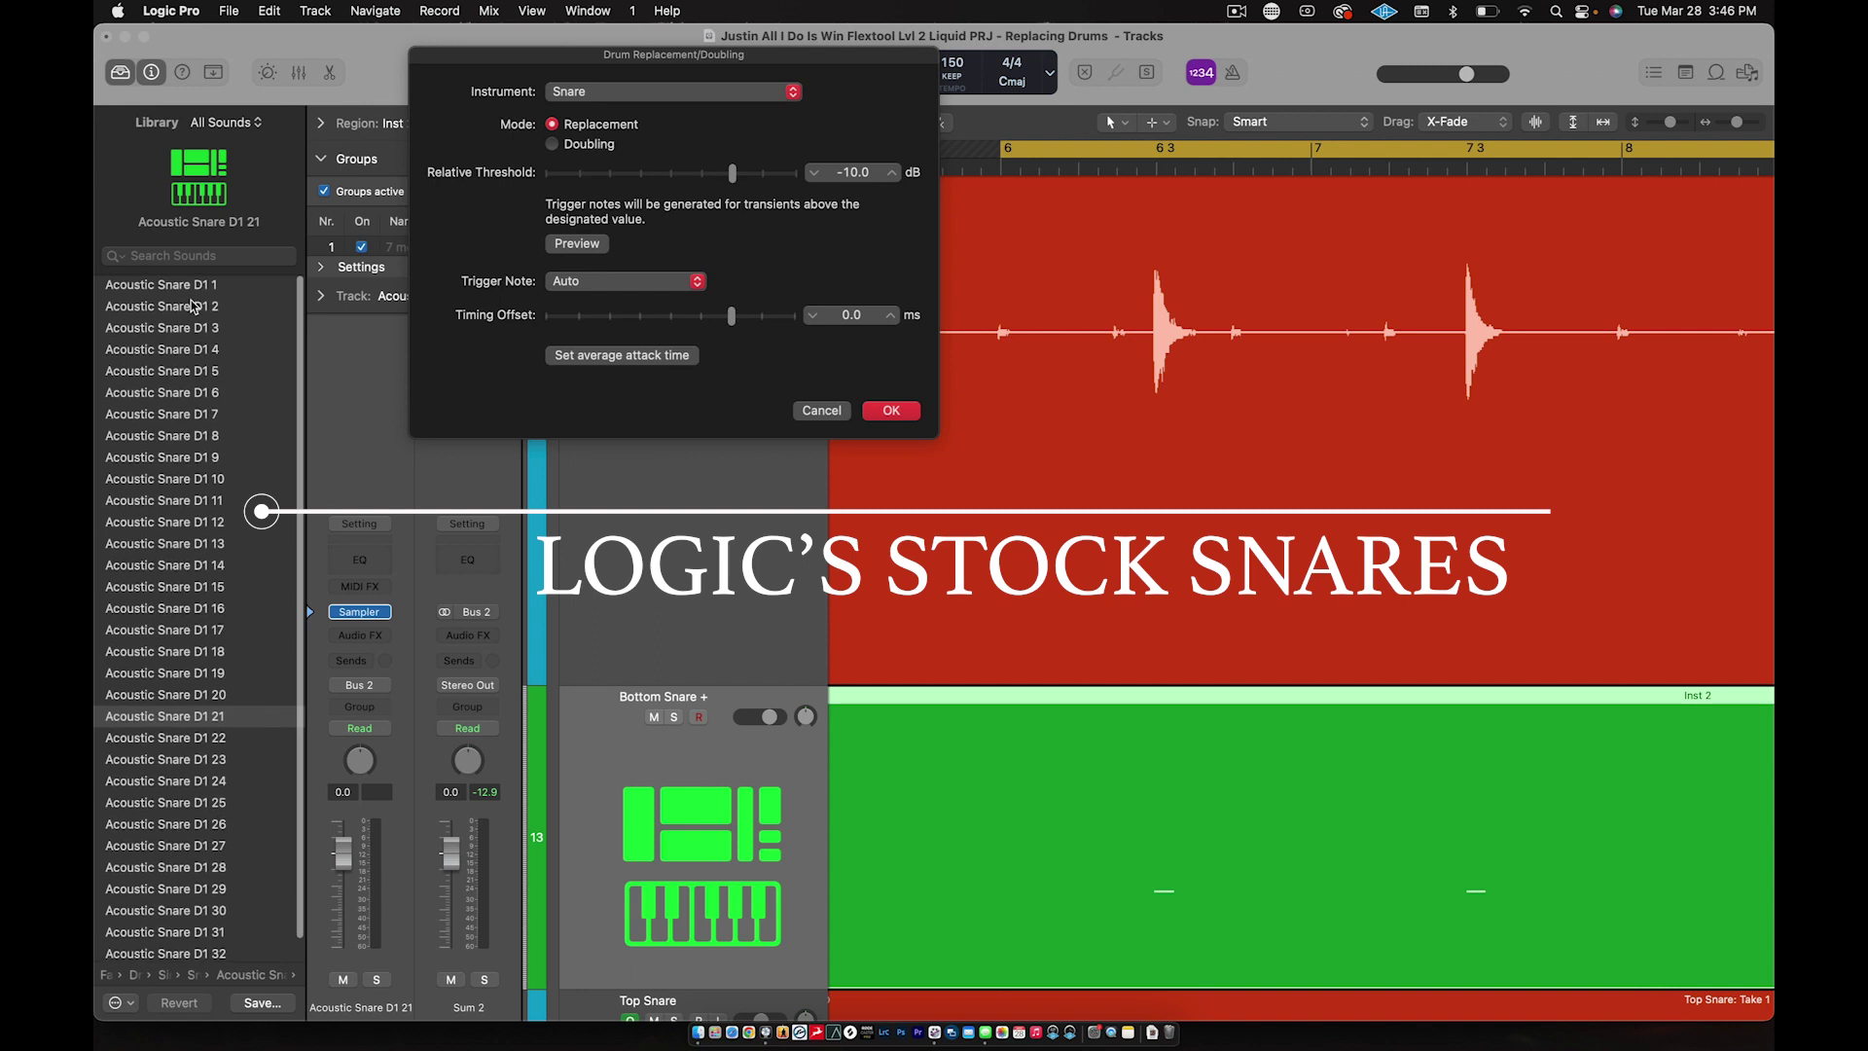
pyautogui.click(190, 288)
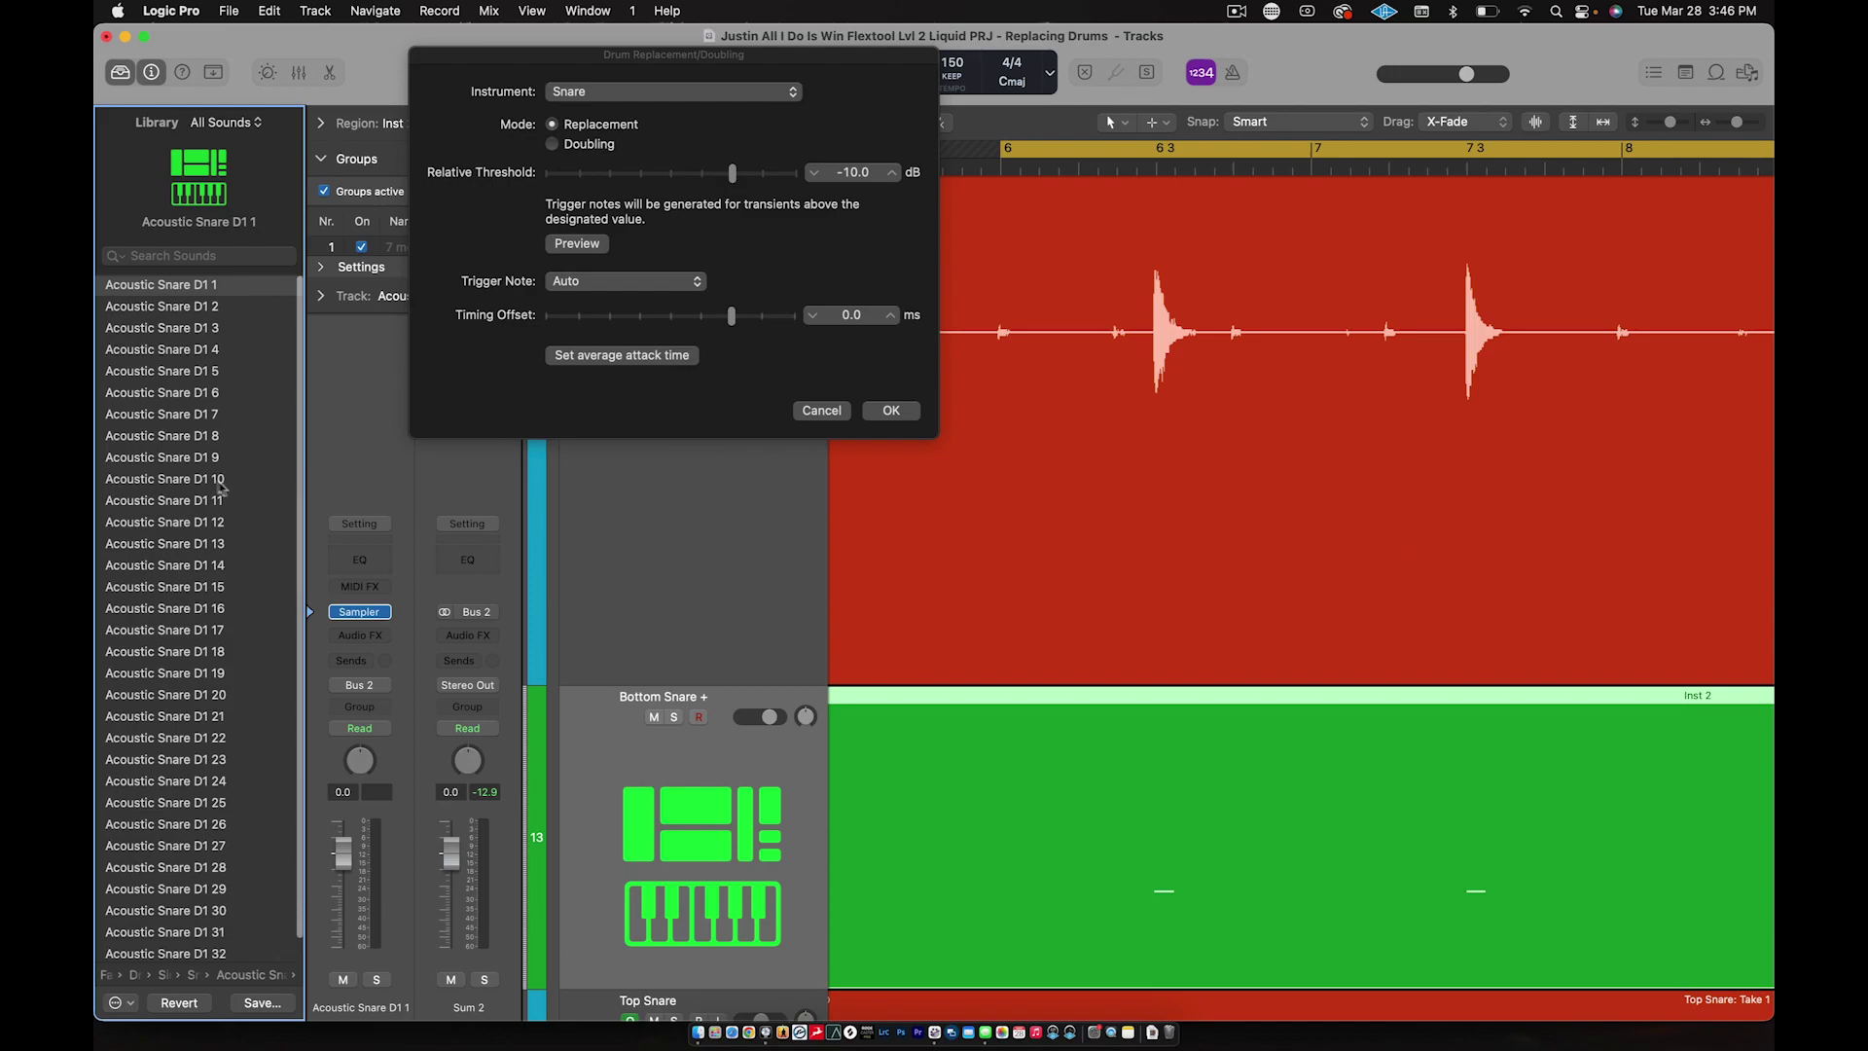
pyautogui.click(220, 489)
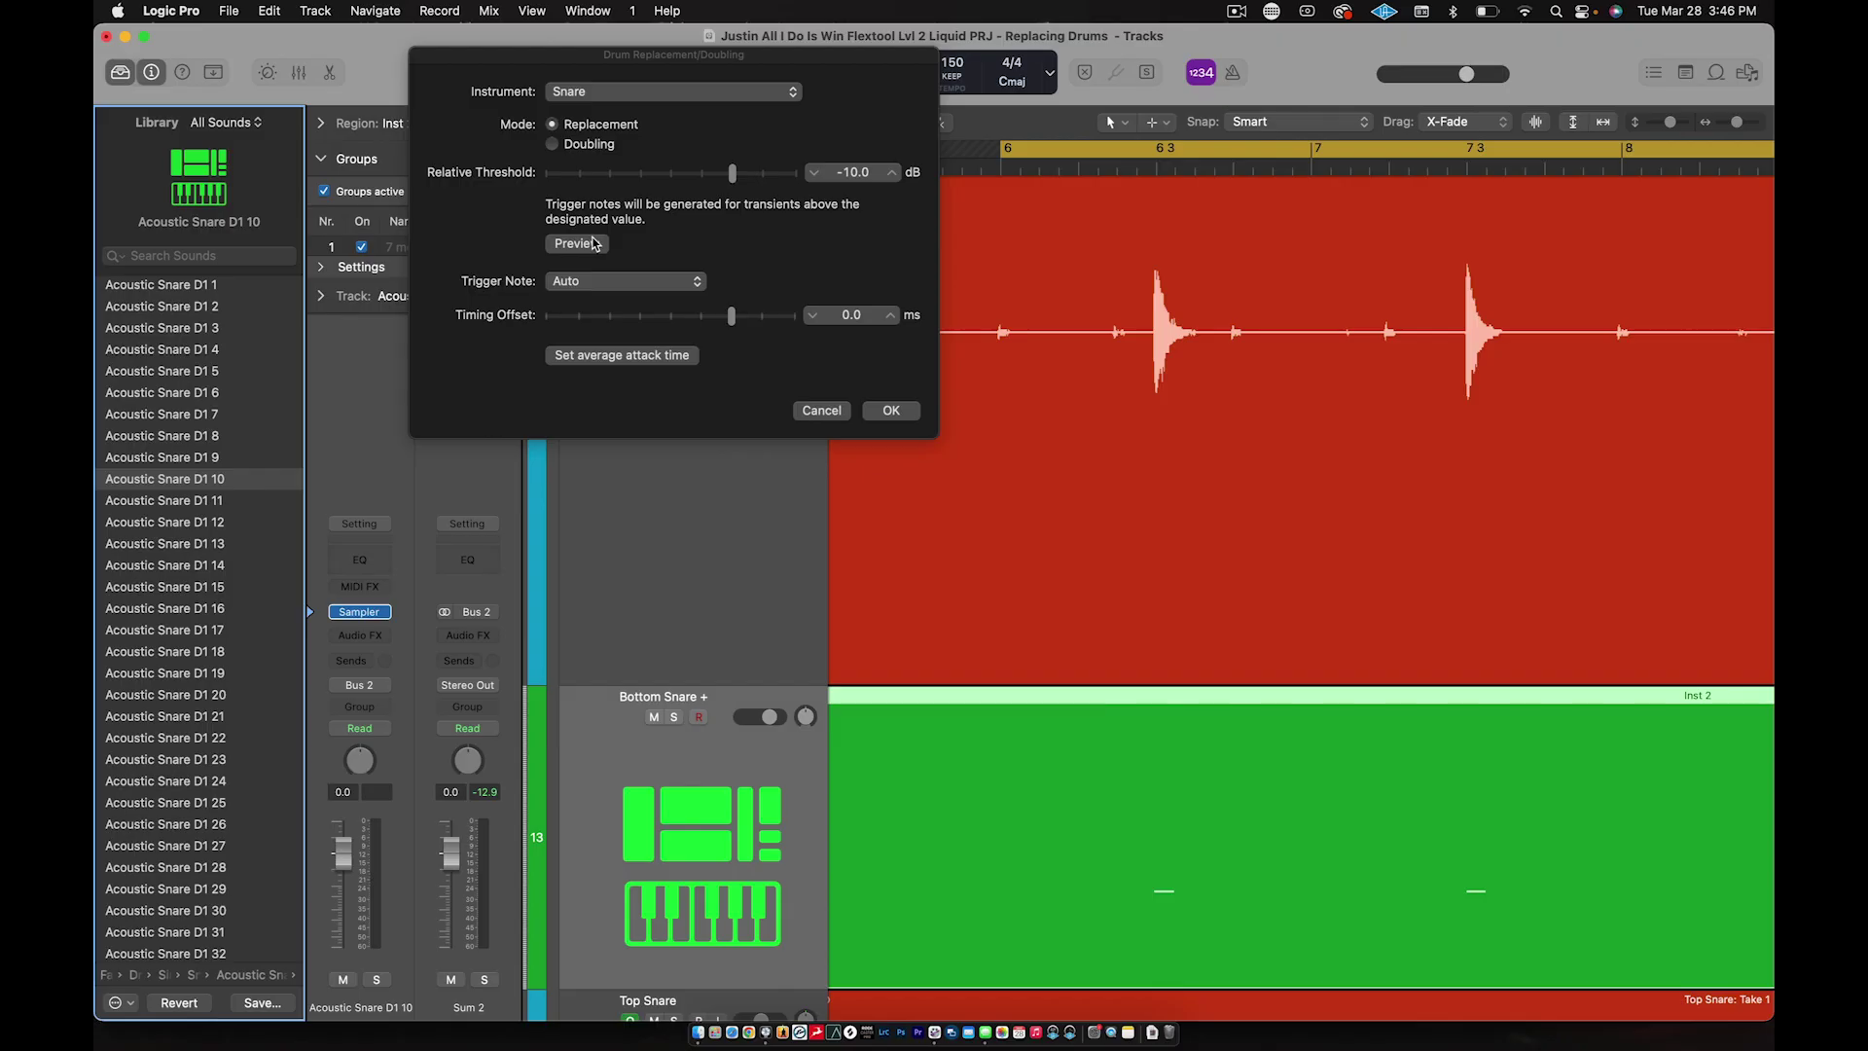
pyautogui.click(596, 247)
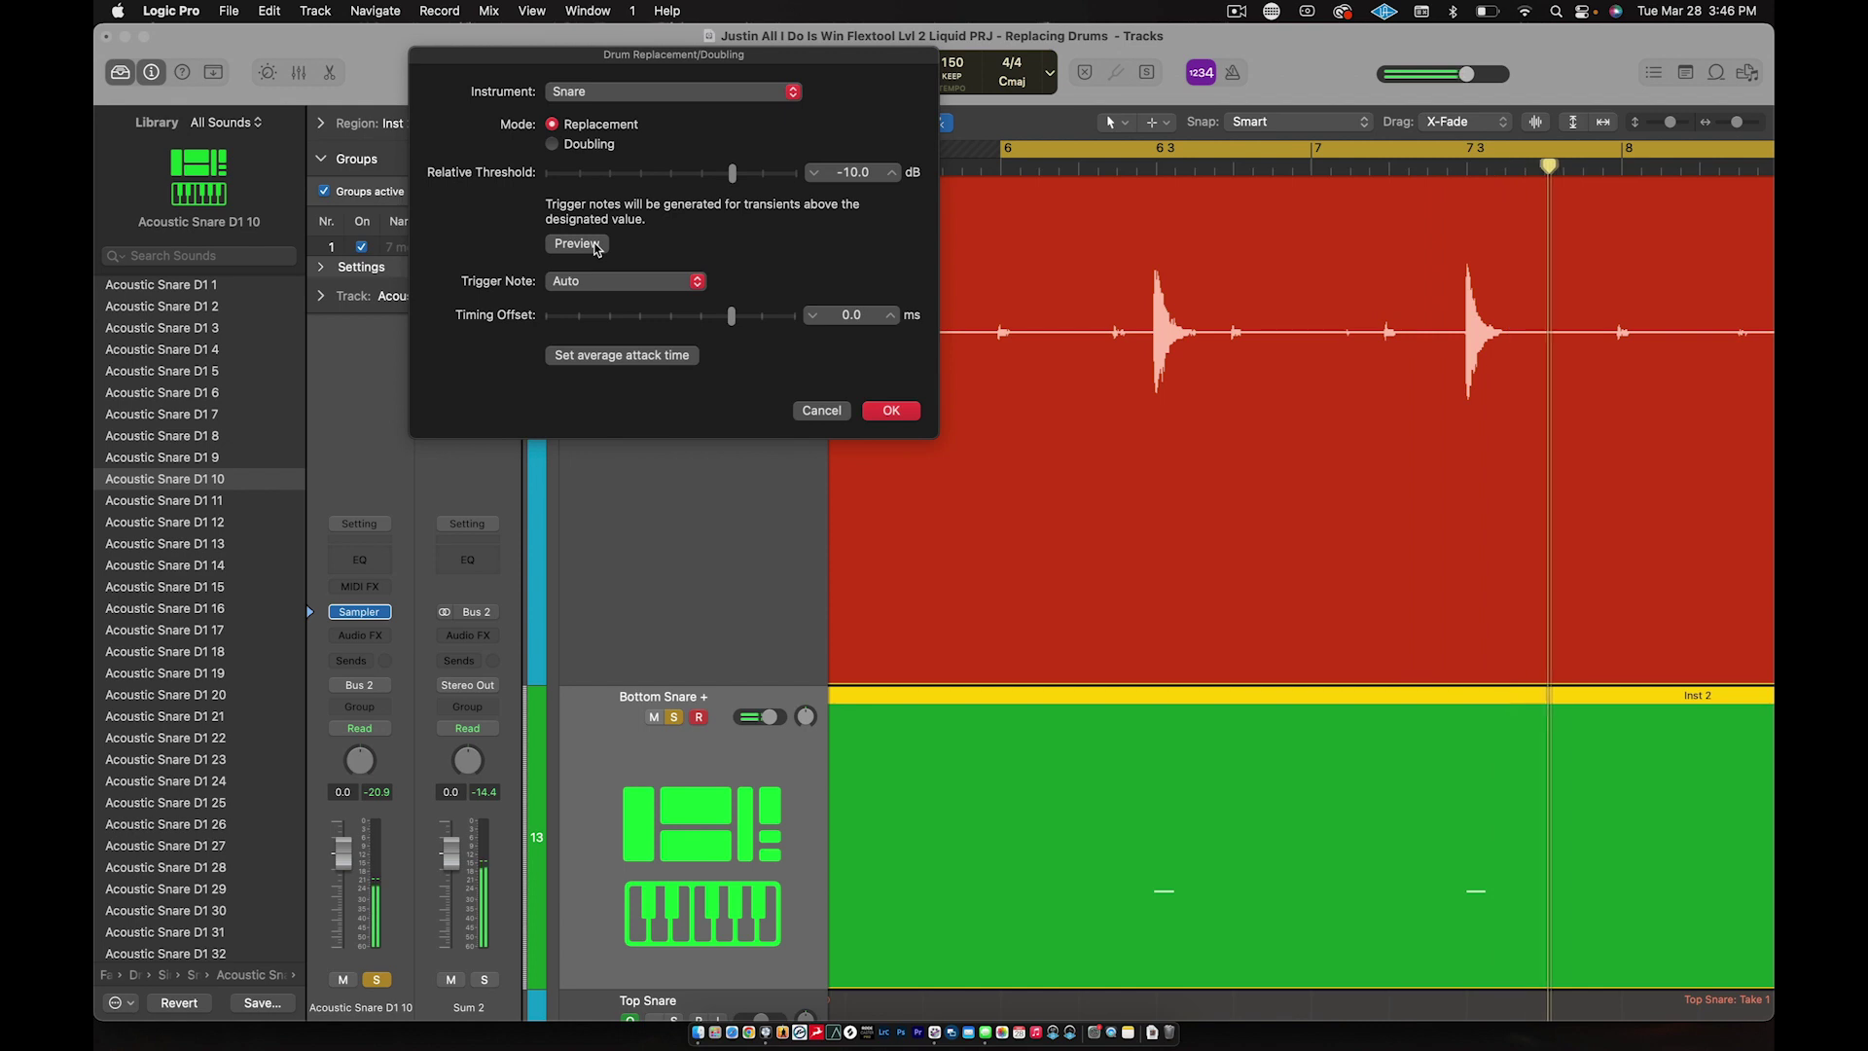
pyautogui.click(597, 244)
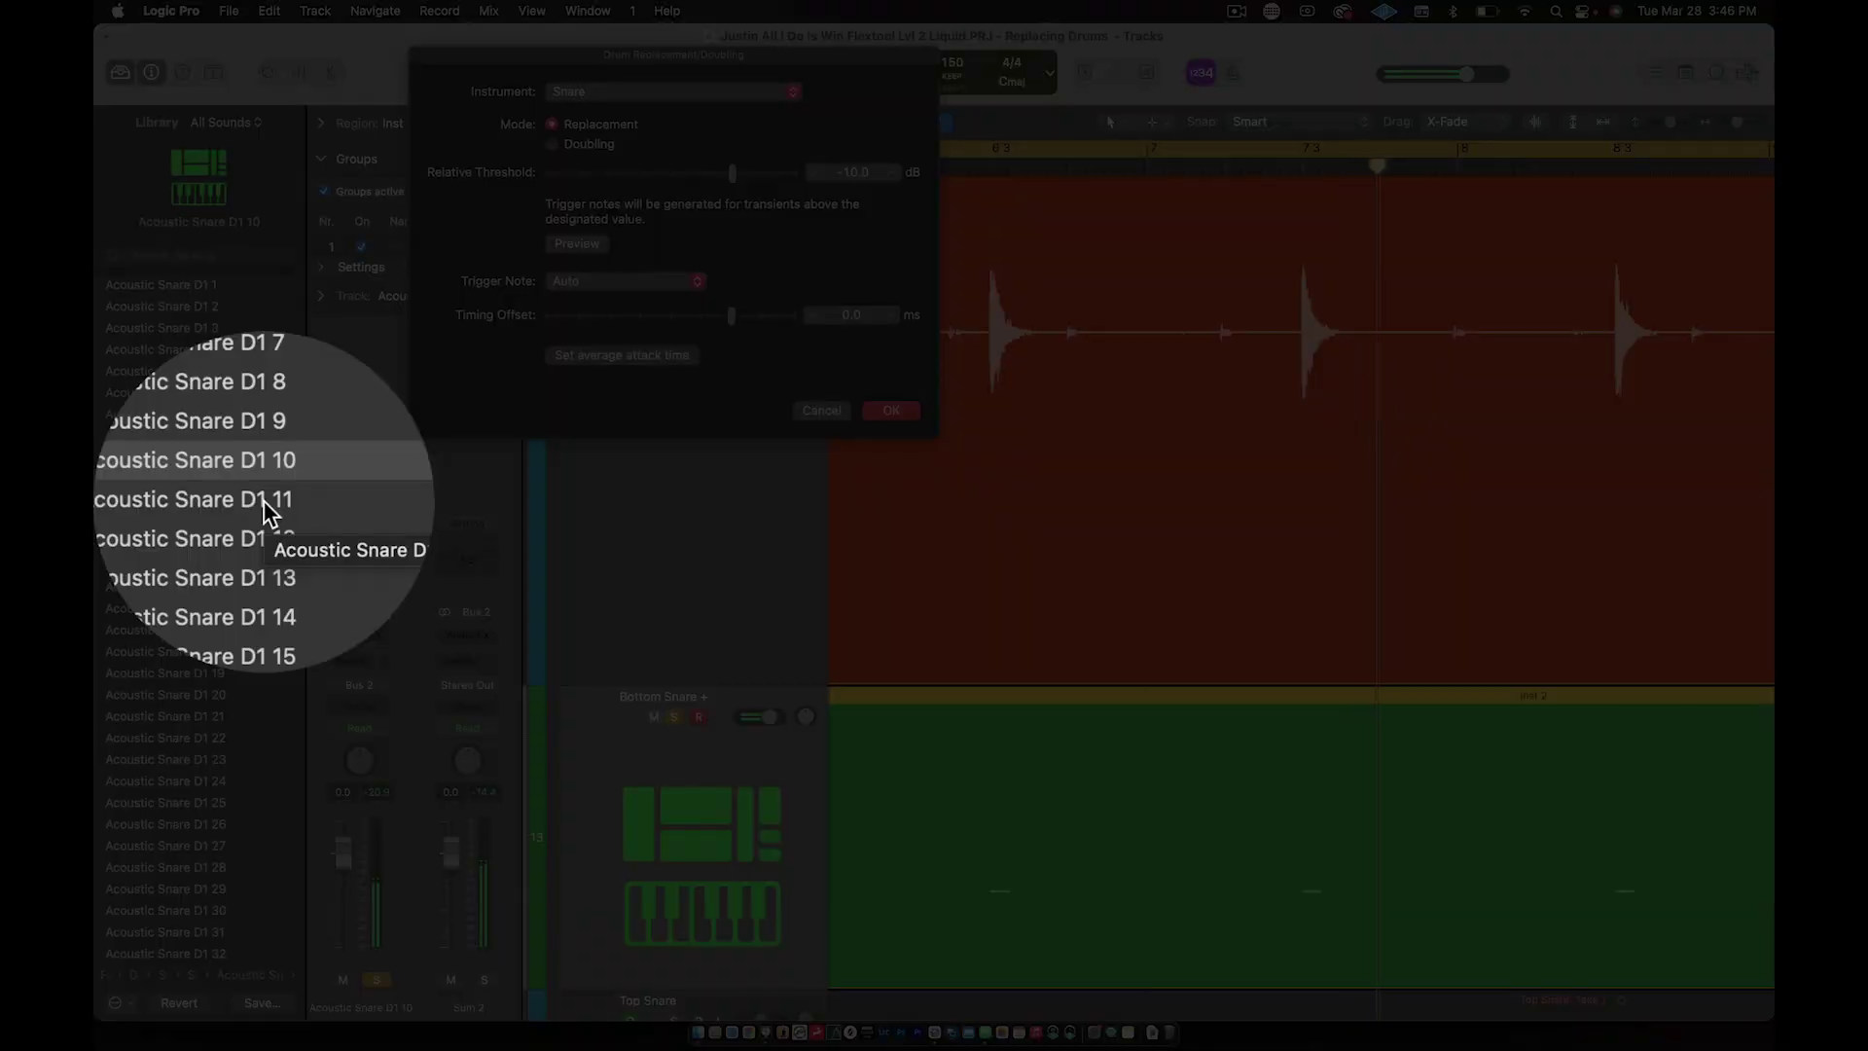
# Step: Audition Acoustic Snare D1 11, 12, 13 and 14 on the replacement track
pyautogui.click(208, 501)
pyautogui.click(265, 523)
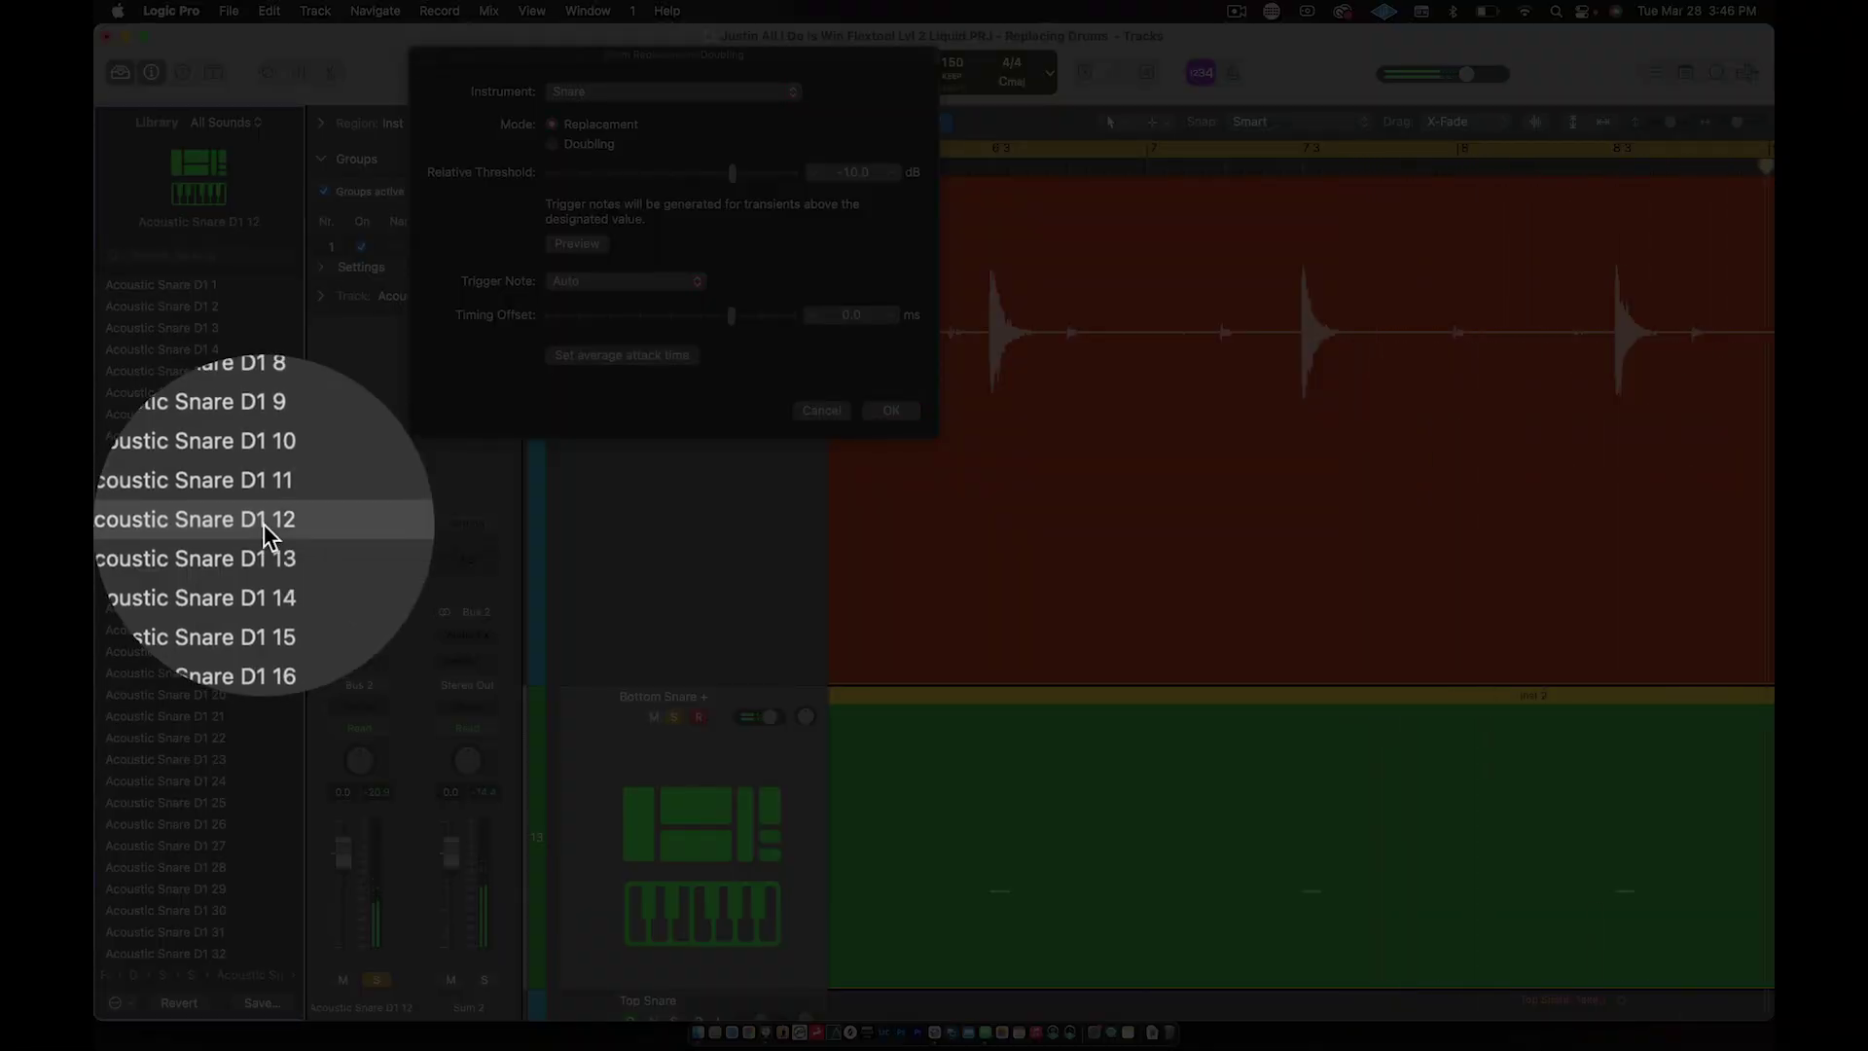
pyautogui.click(265, 547)
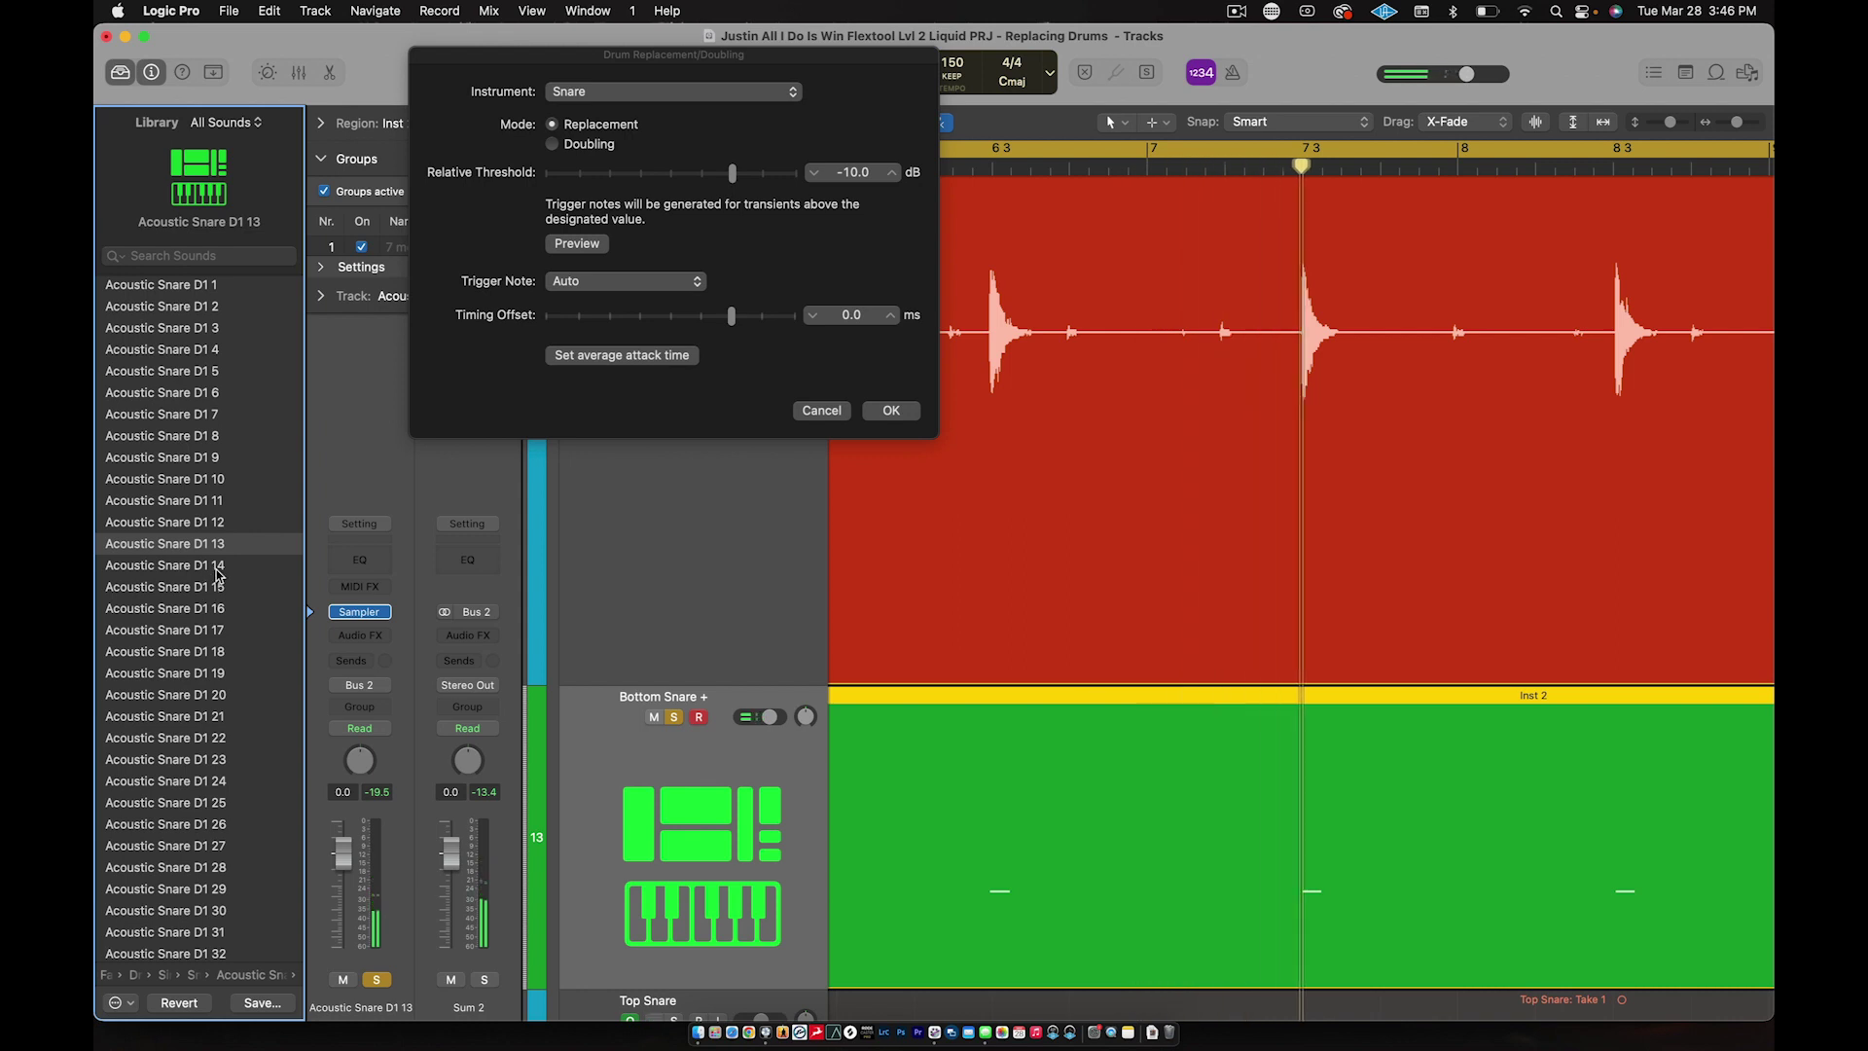
pyautogui.click(215, 570)
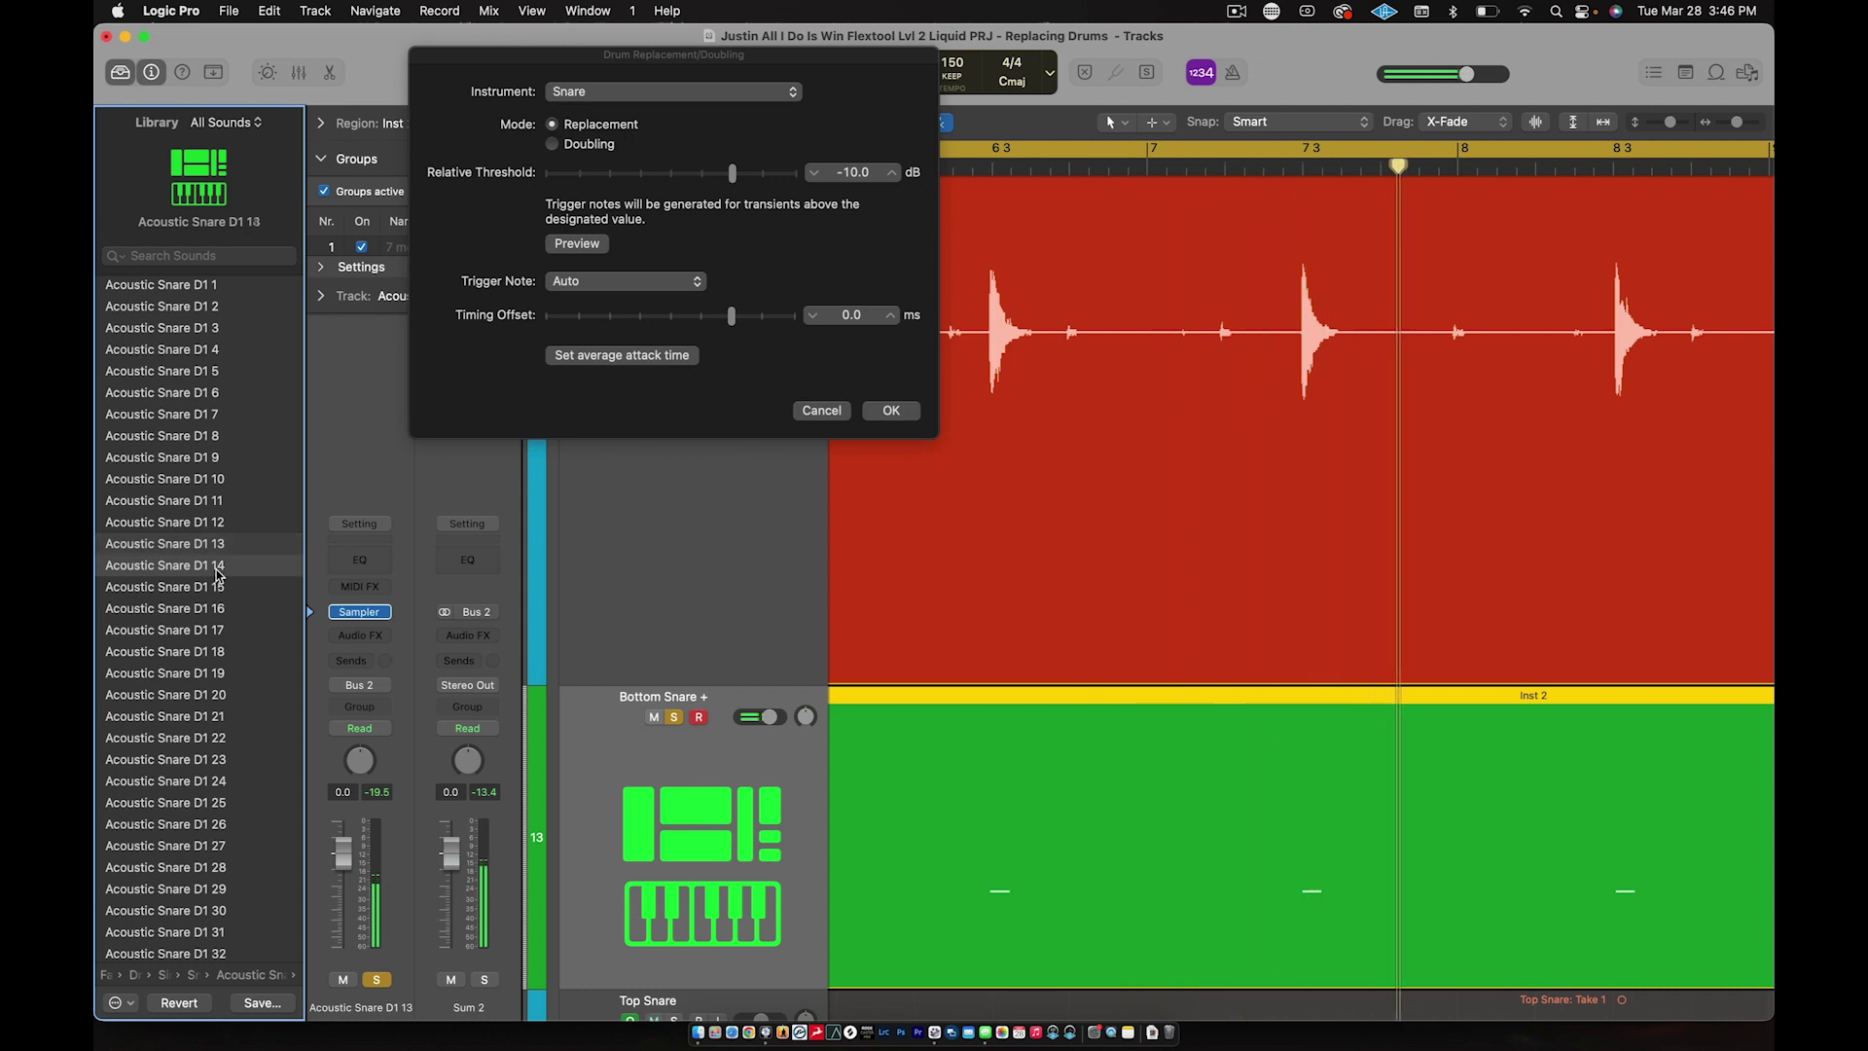
pyautogui.click(577, 244)
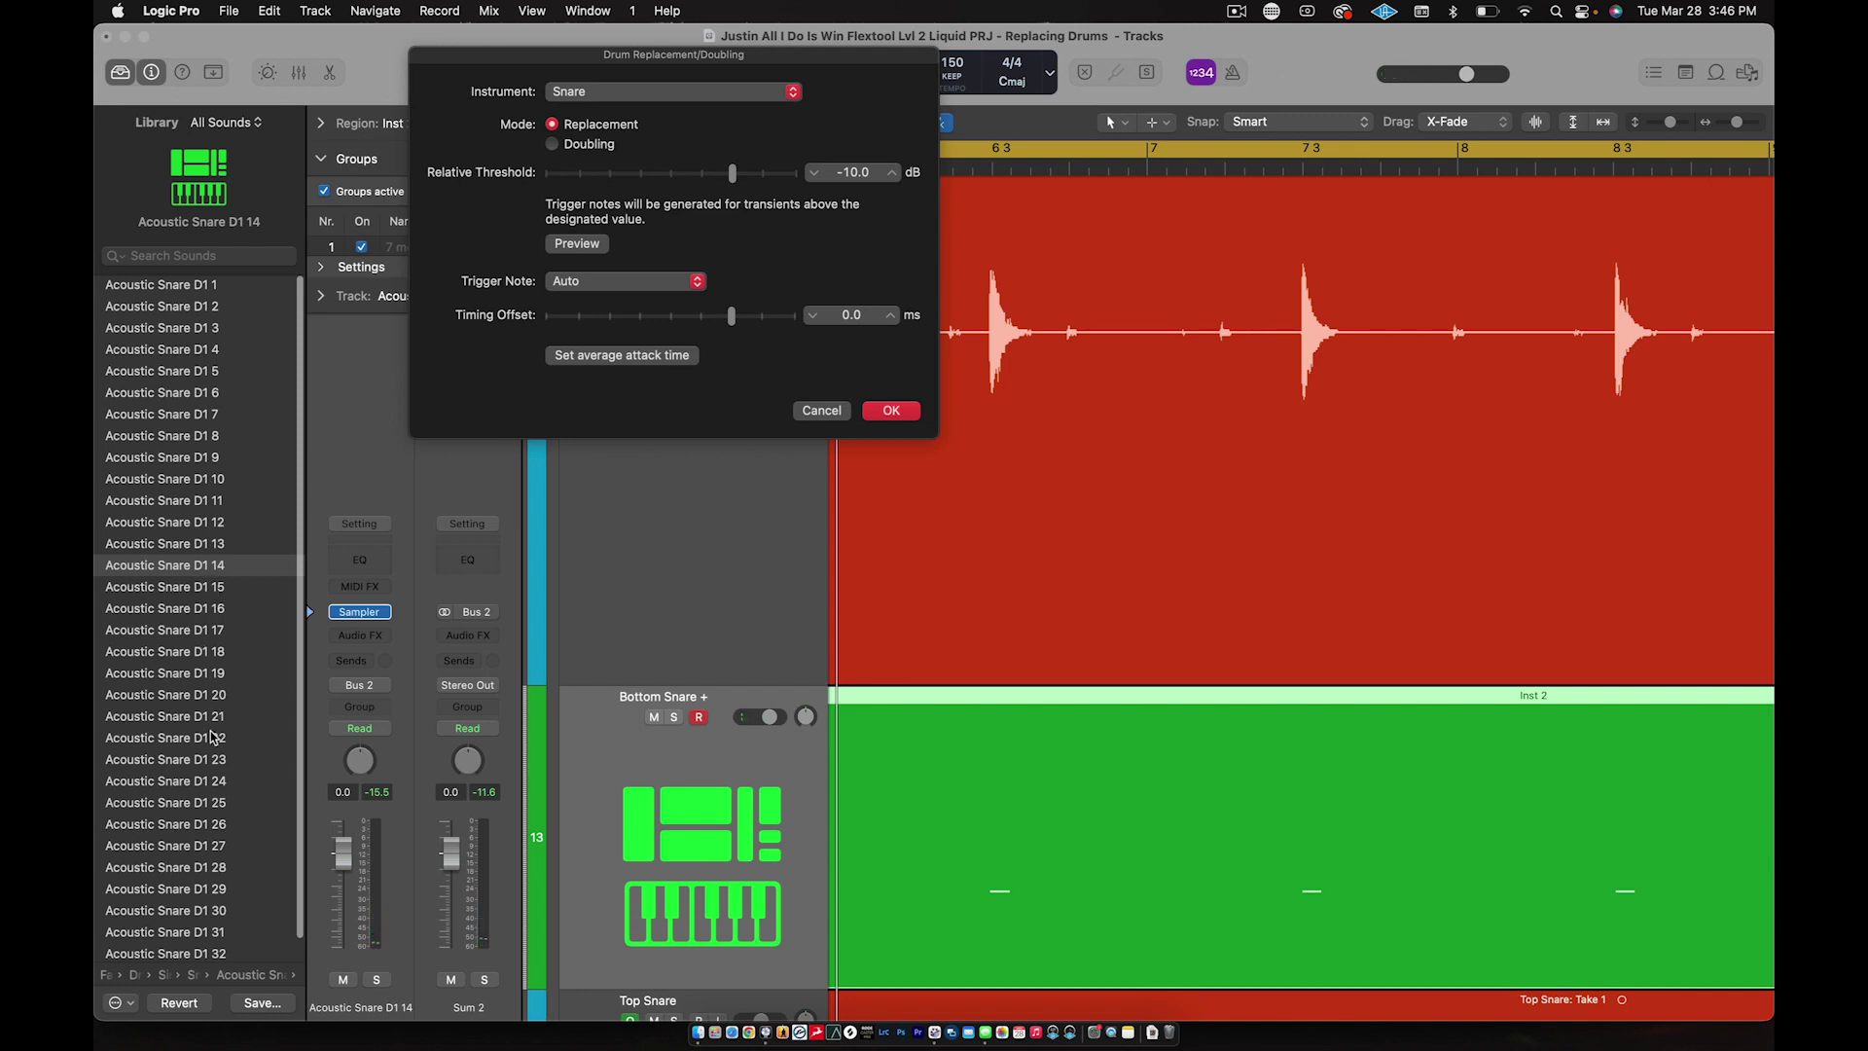
# Step: Preview Acoustic Snare D1 20, then settle on Acoustic Snare D1 21
pyautogui.click(213, 698)
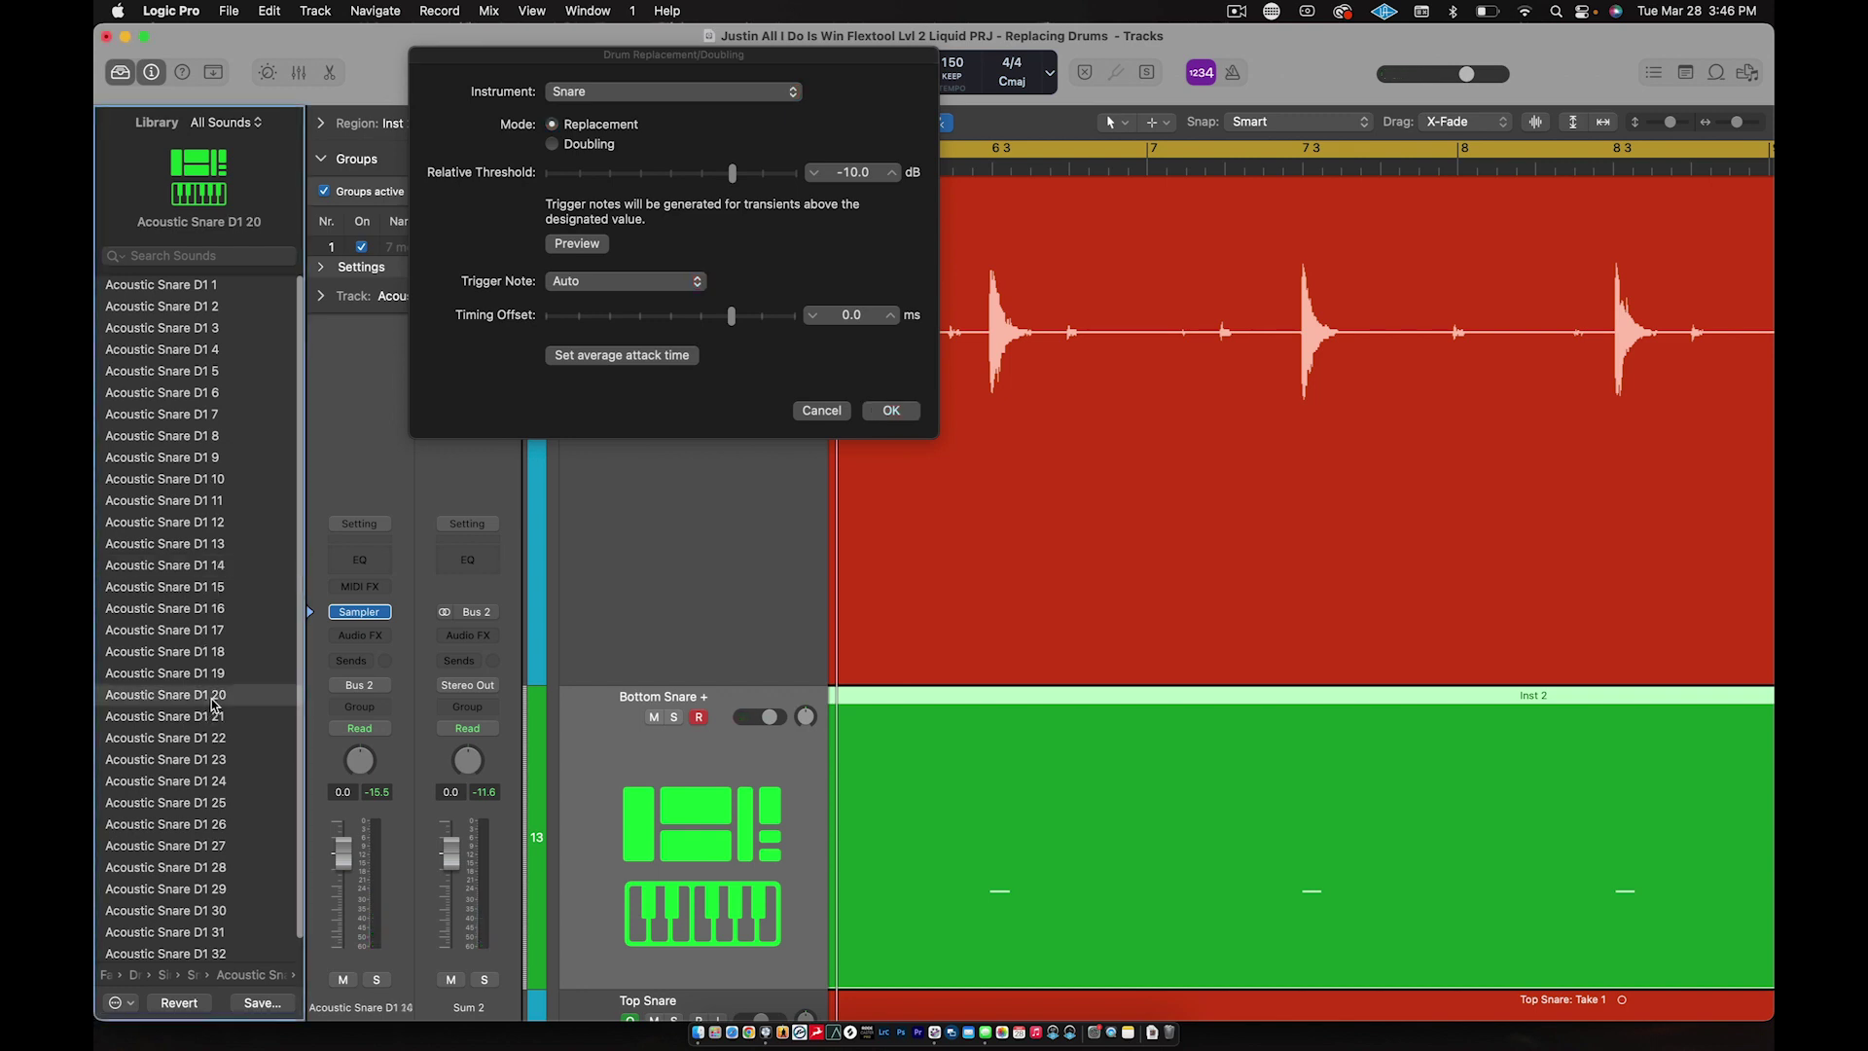
pyautogui.click(582, 244)
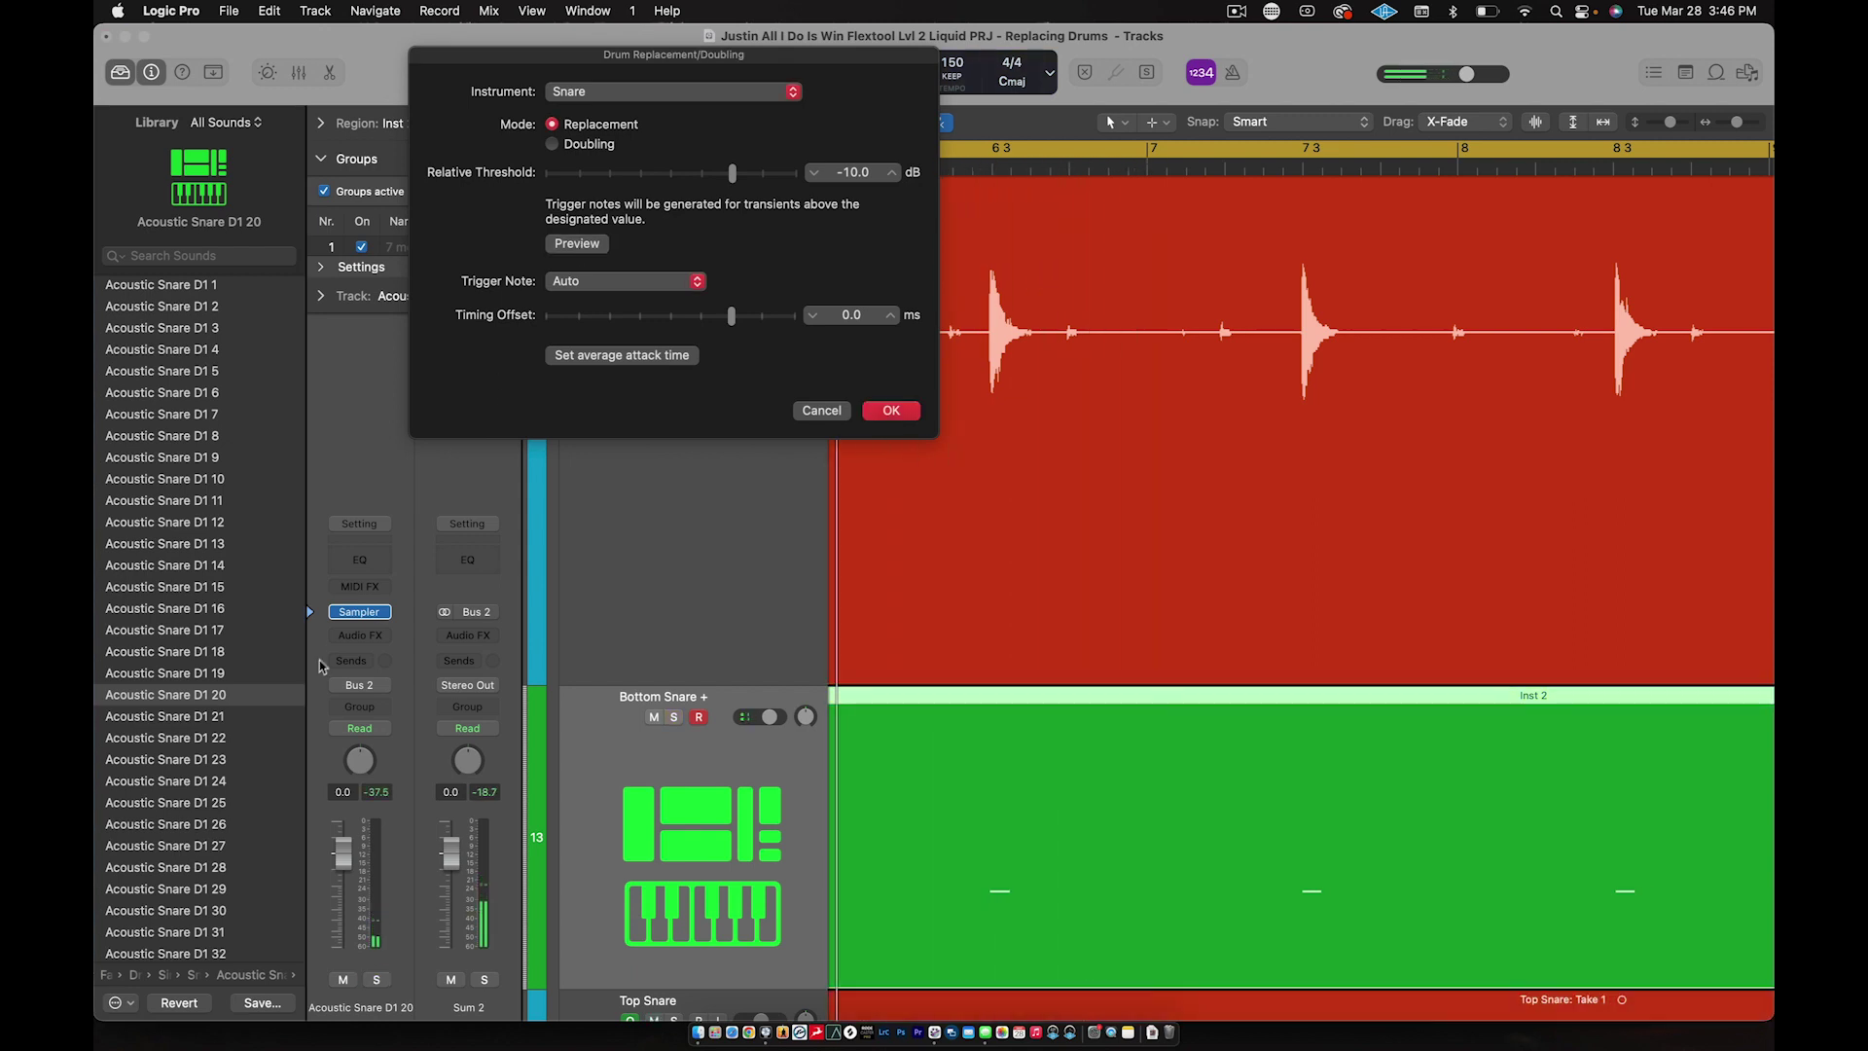
pyautogui.click(221, 717)
pyautogui.click(583, 244)
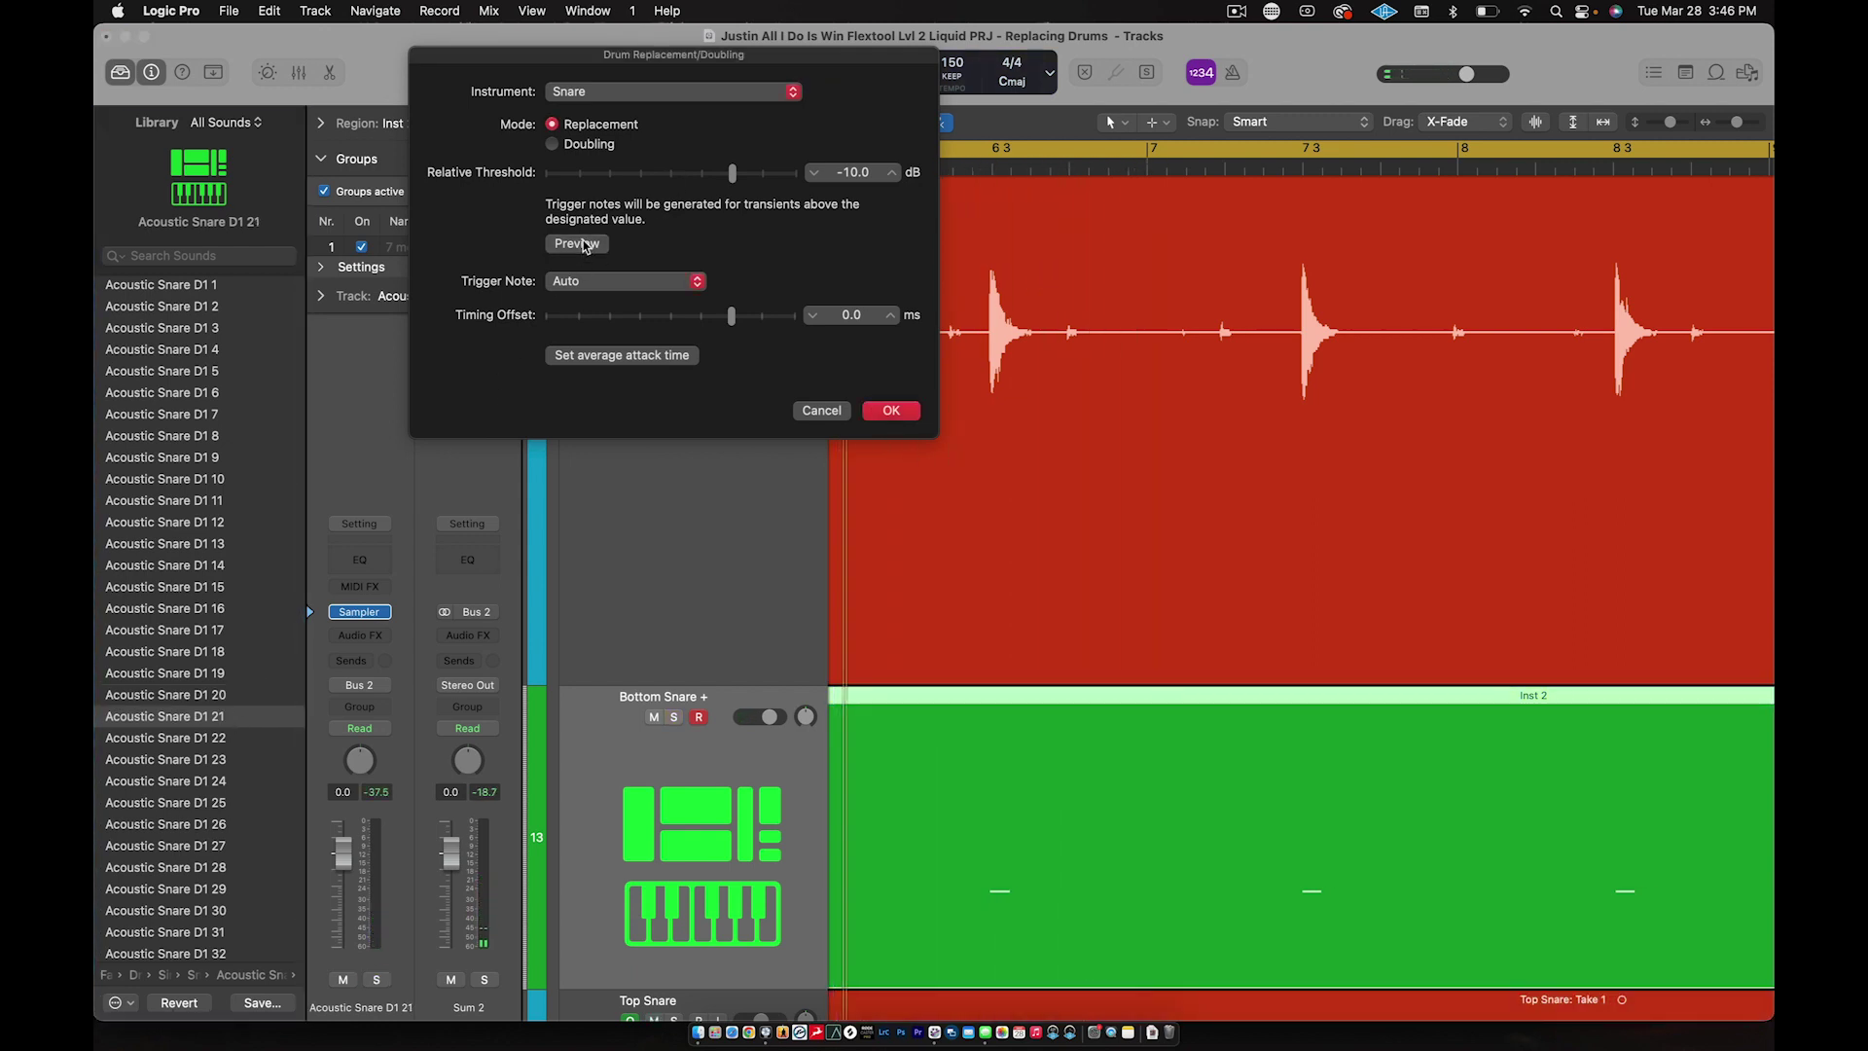
pyautogui.click(583, 244)
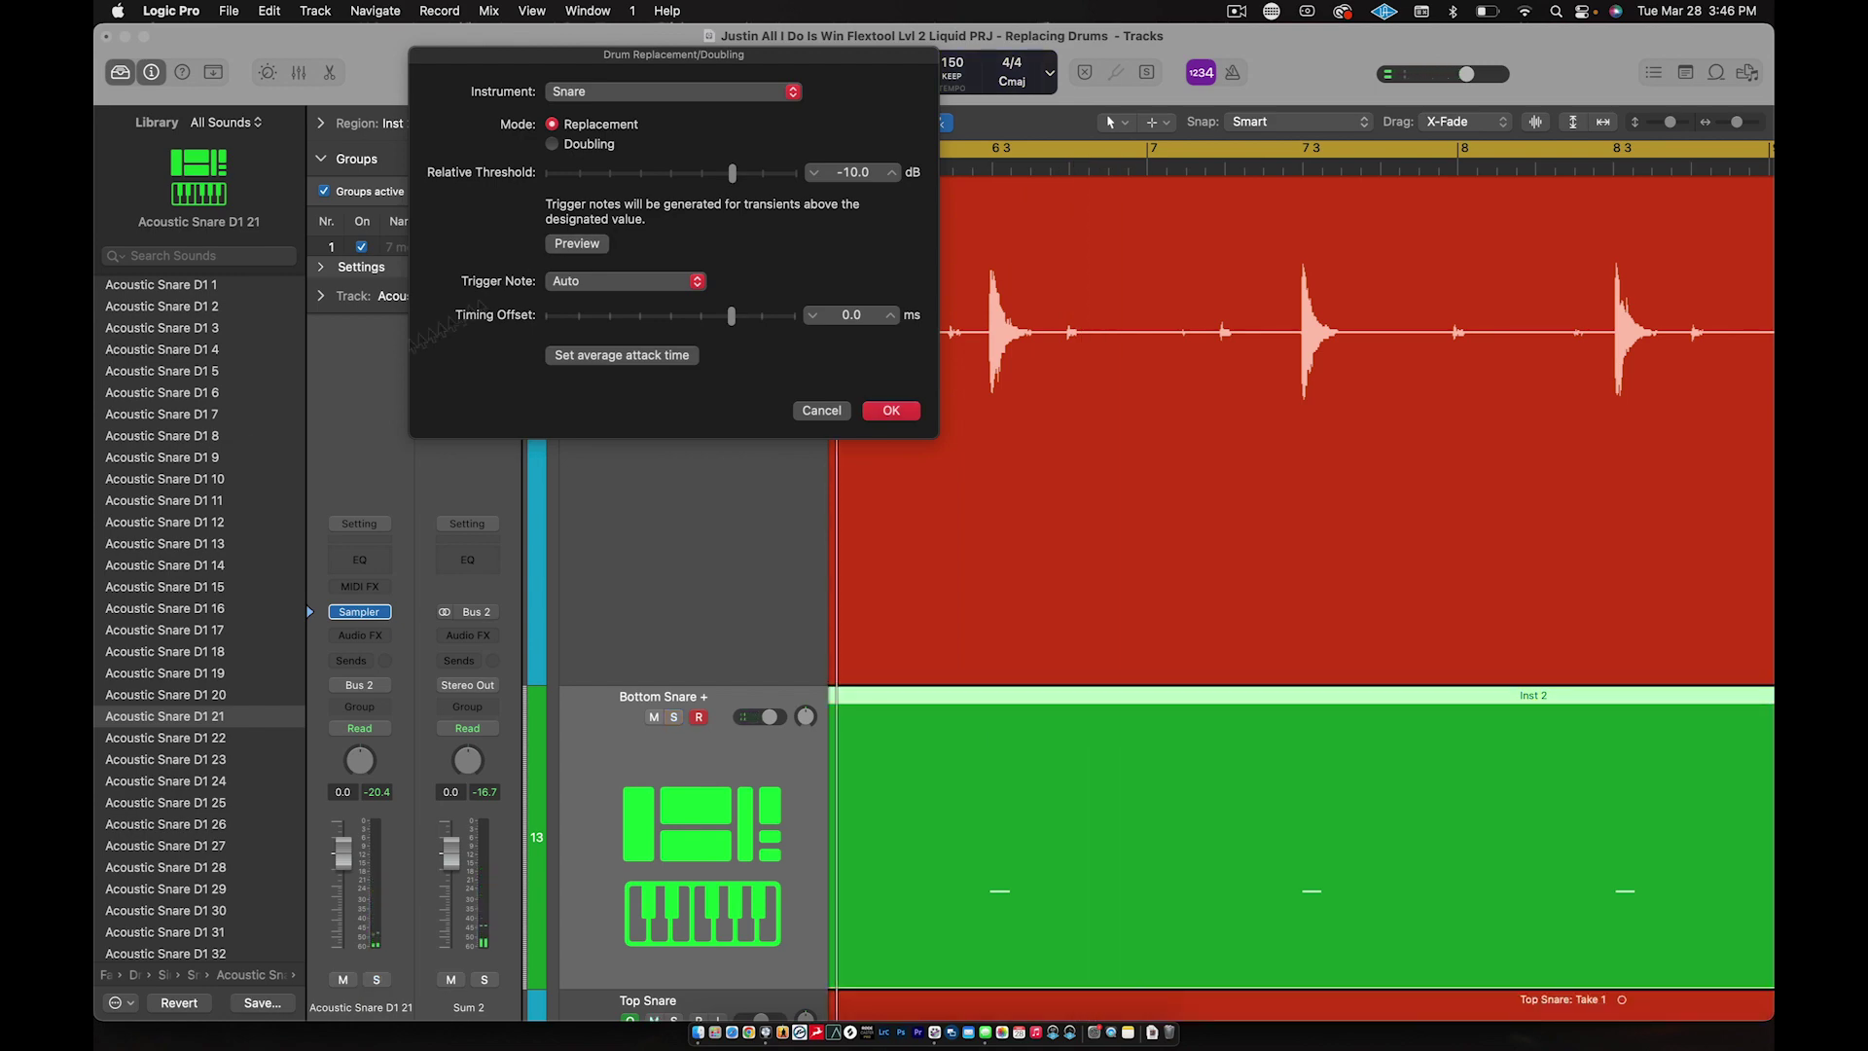
pyautogui.scroll(-1, 160, 732)
pyautogui.scroll(1, 160, 736)
pyautogui.moveTo(829, 55); pyautogui.dragTo(815, 57)
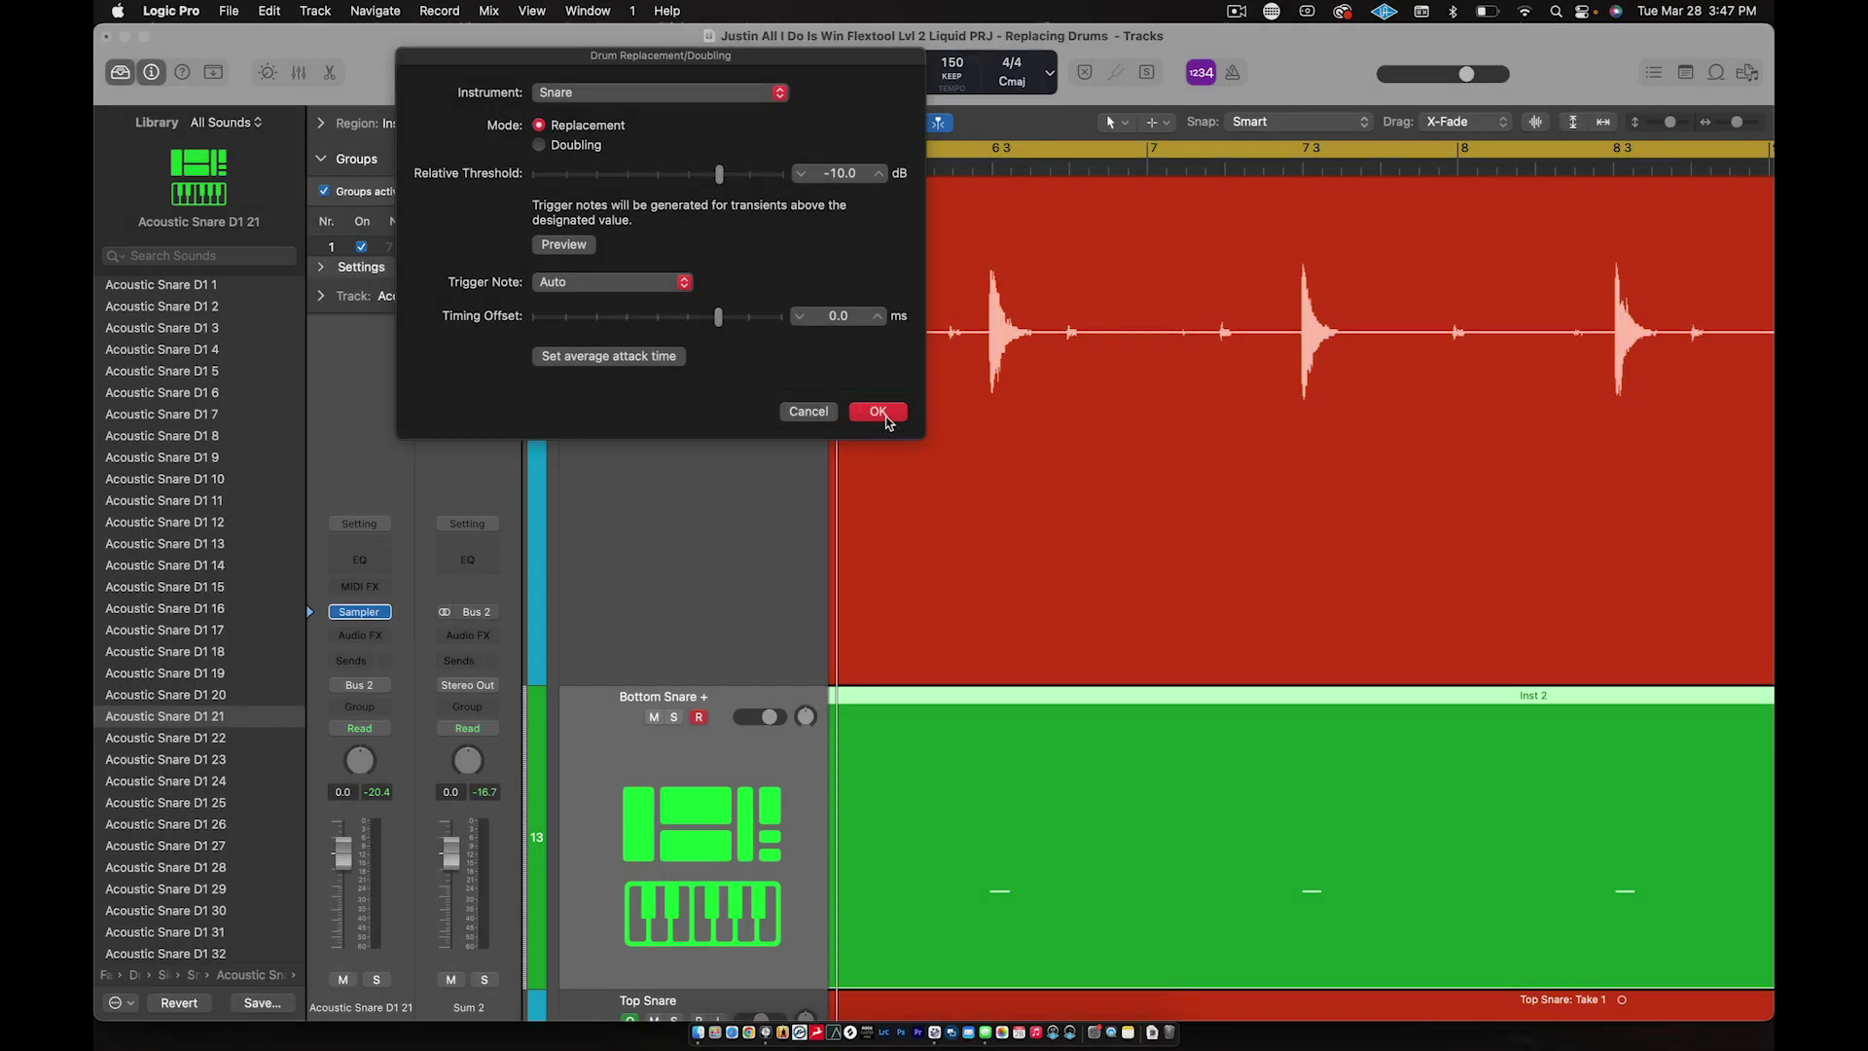
# Step: Apply the drum replacement settings and open the Inst 2 region in the Piano Roll
pyautogui.click(881, 412)
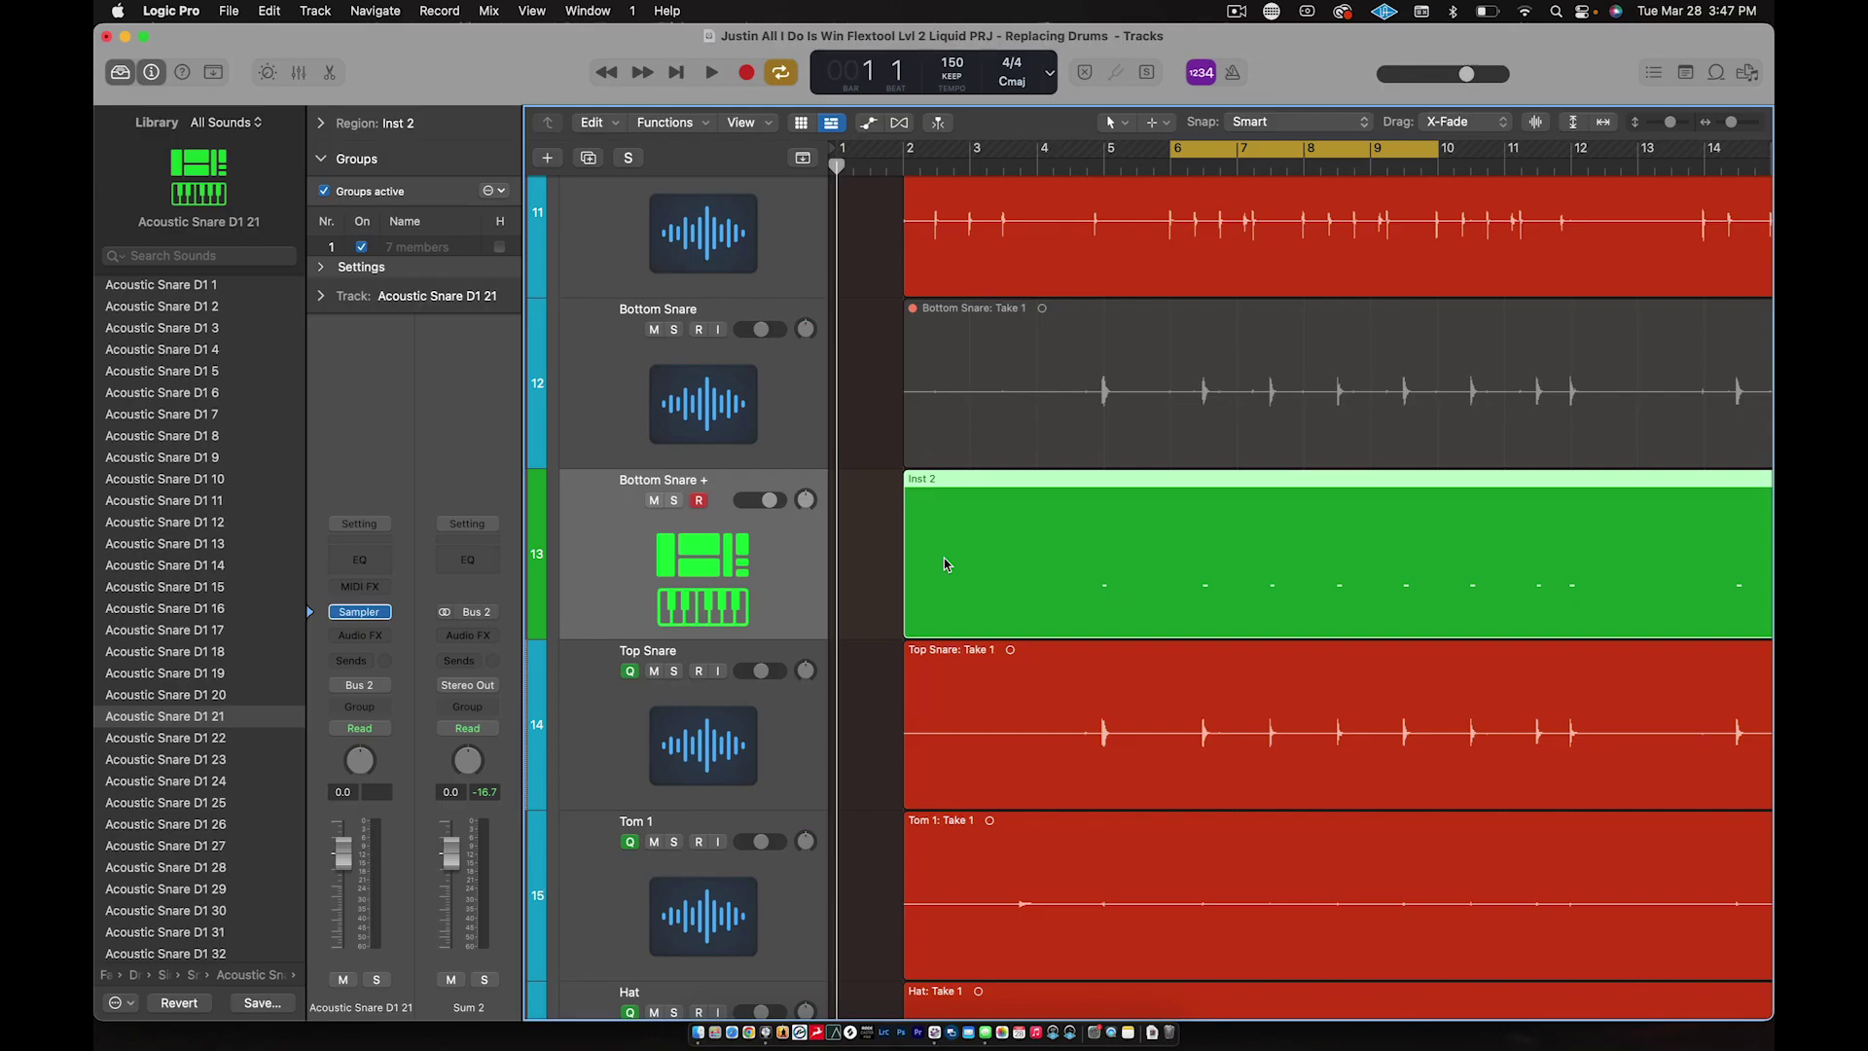
pyautogui.click(885, 533)
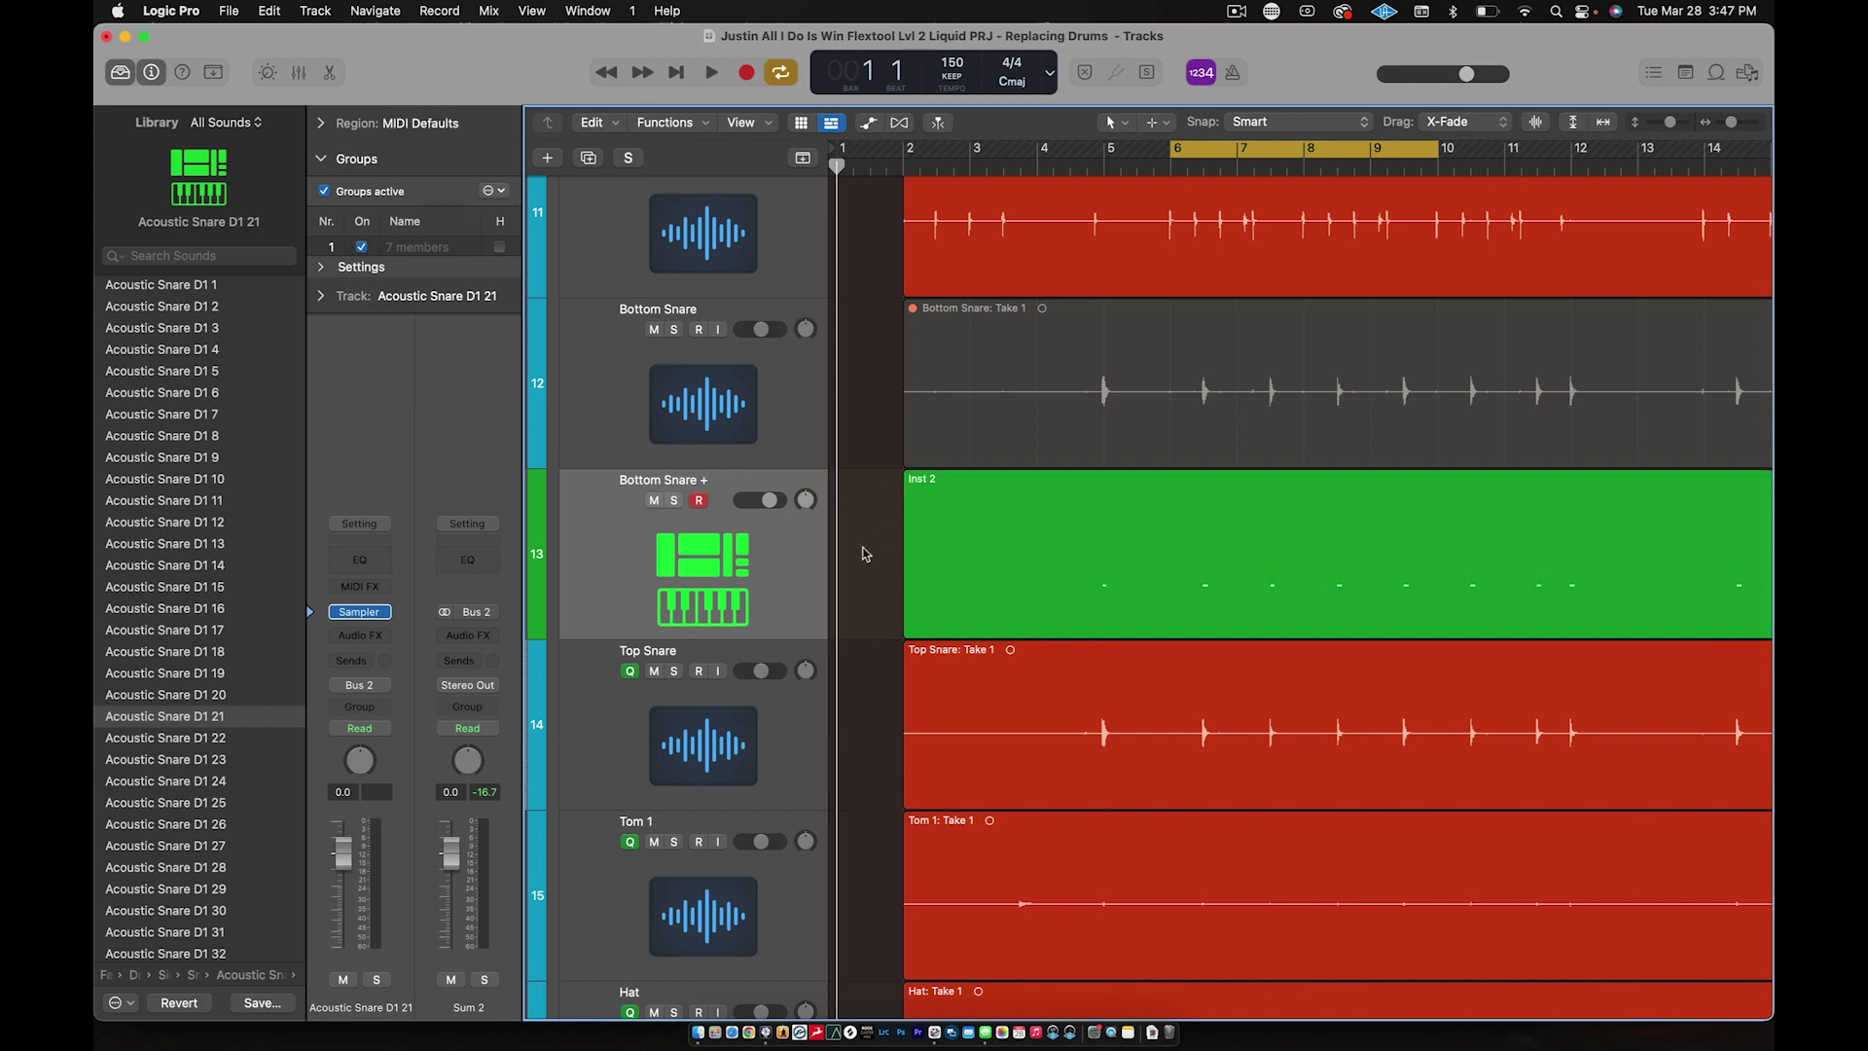
pyautogui.click(711, 560)
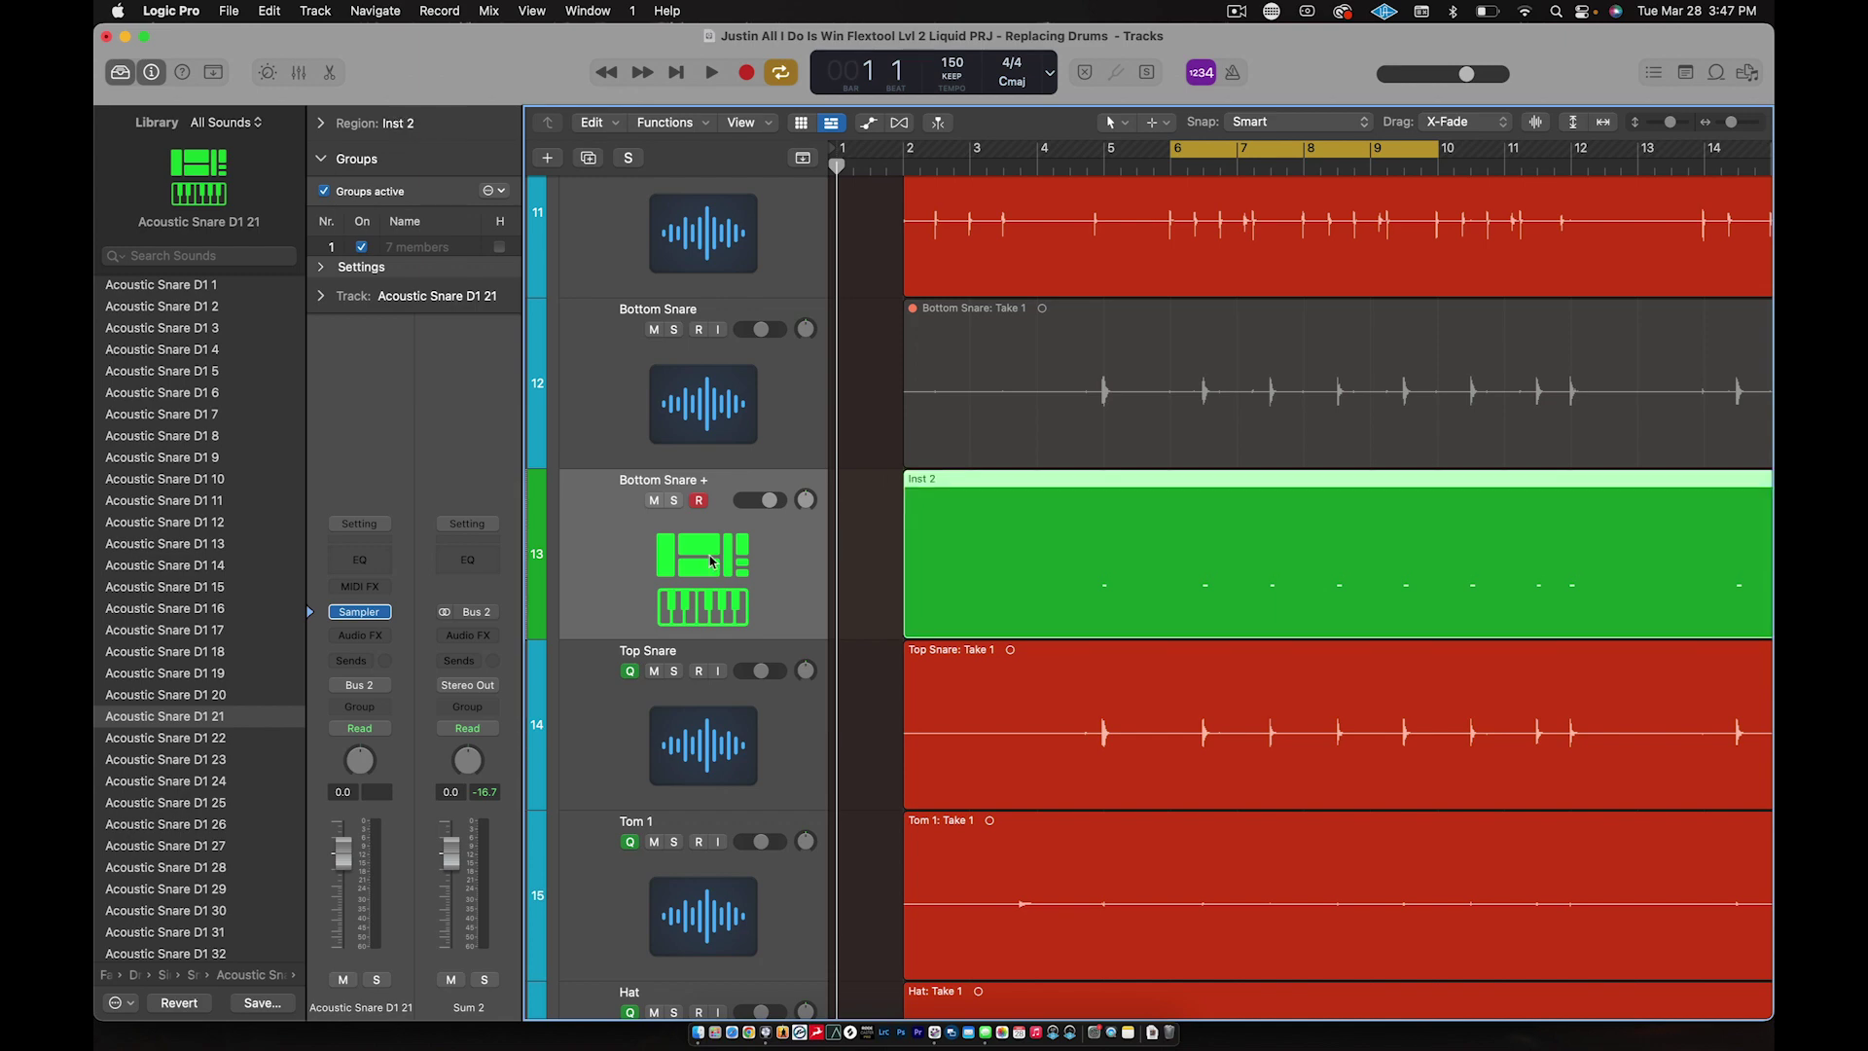
pyautogui.doubleClick(1002, 558)
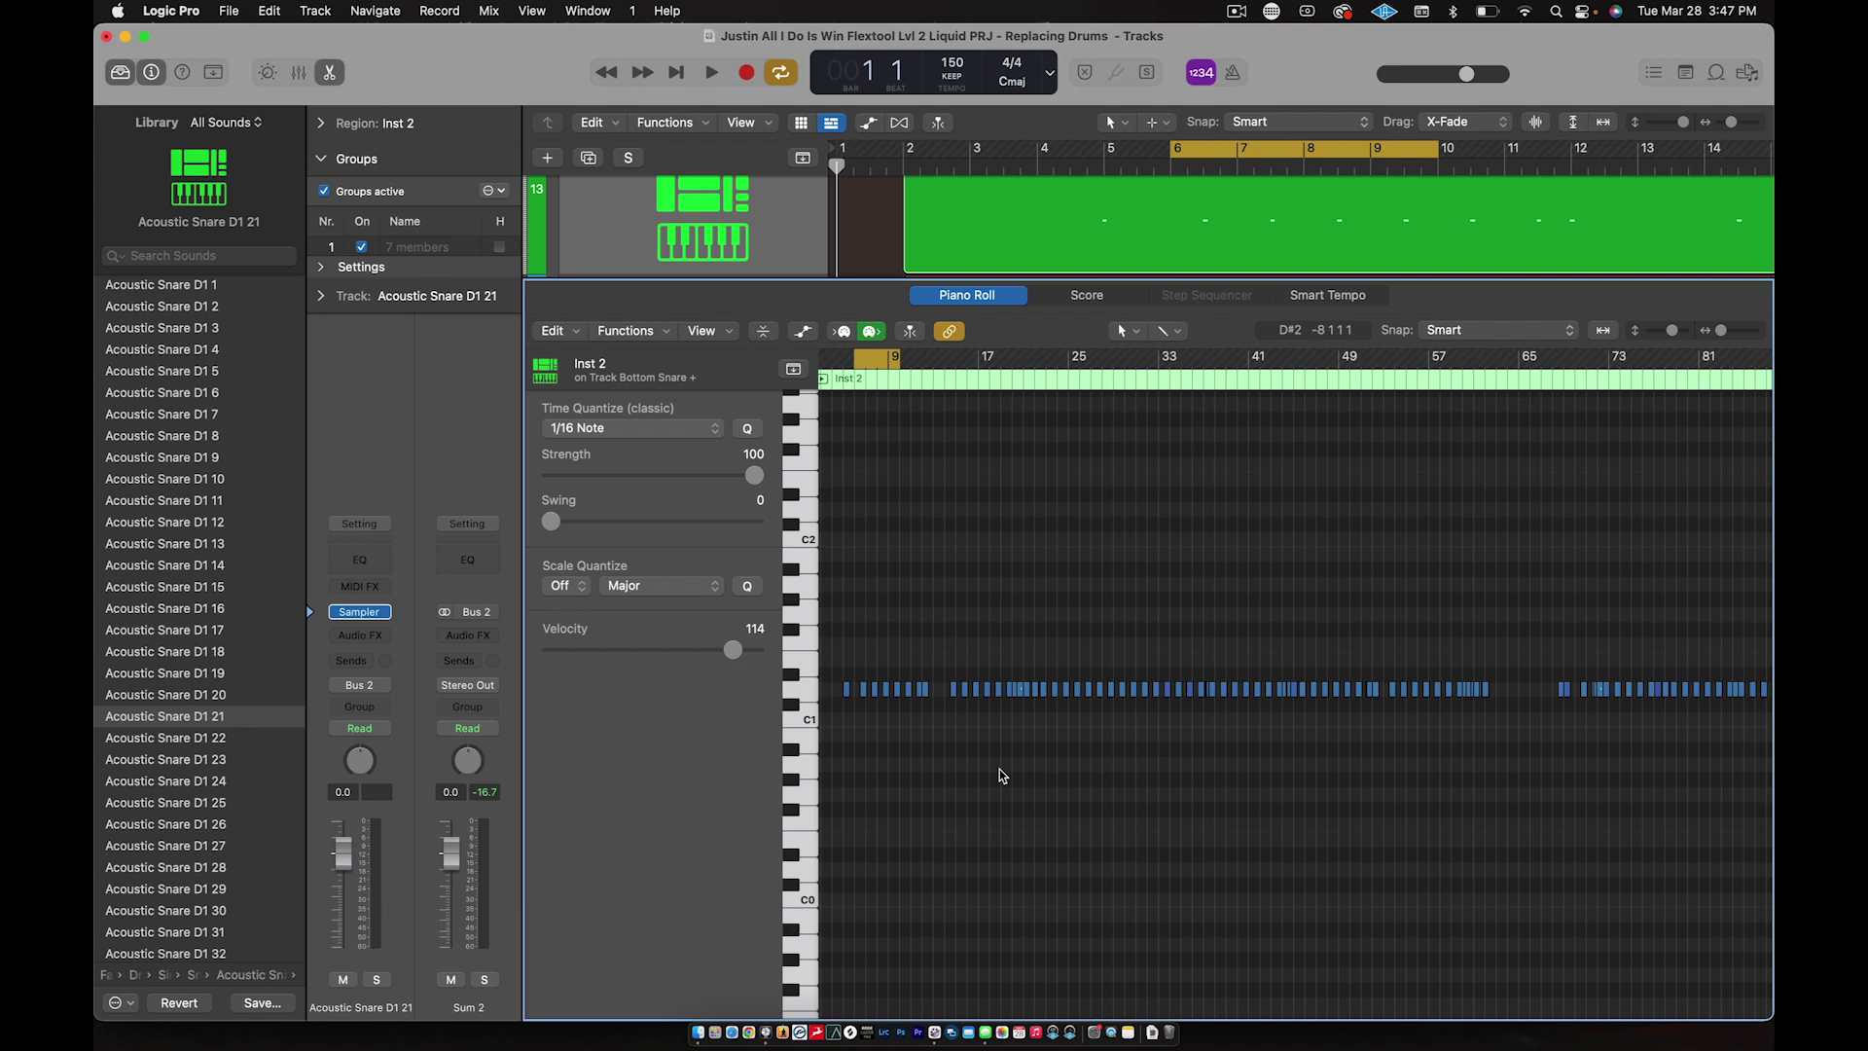
# Step: Check the trigger notes' velocities, then set all 153 notes to velocity 114
pyautogui.click(846, 690)
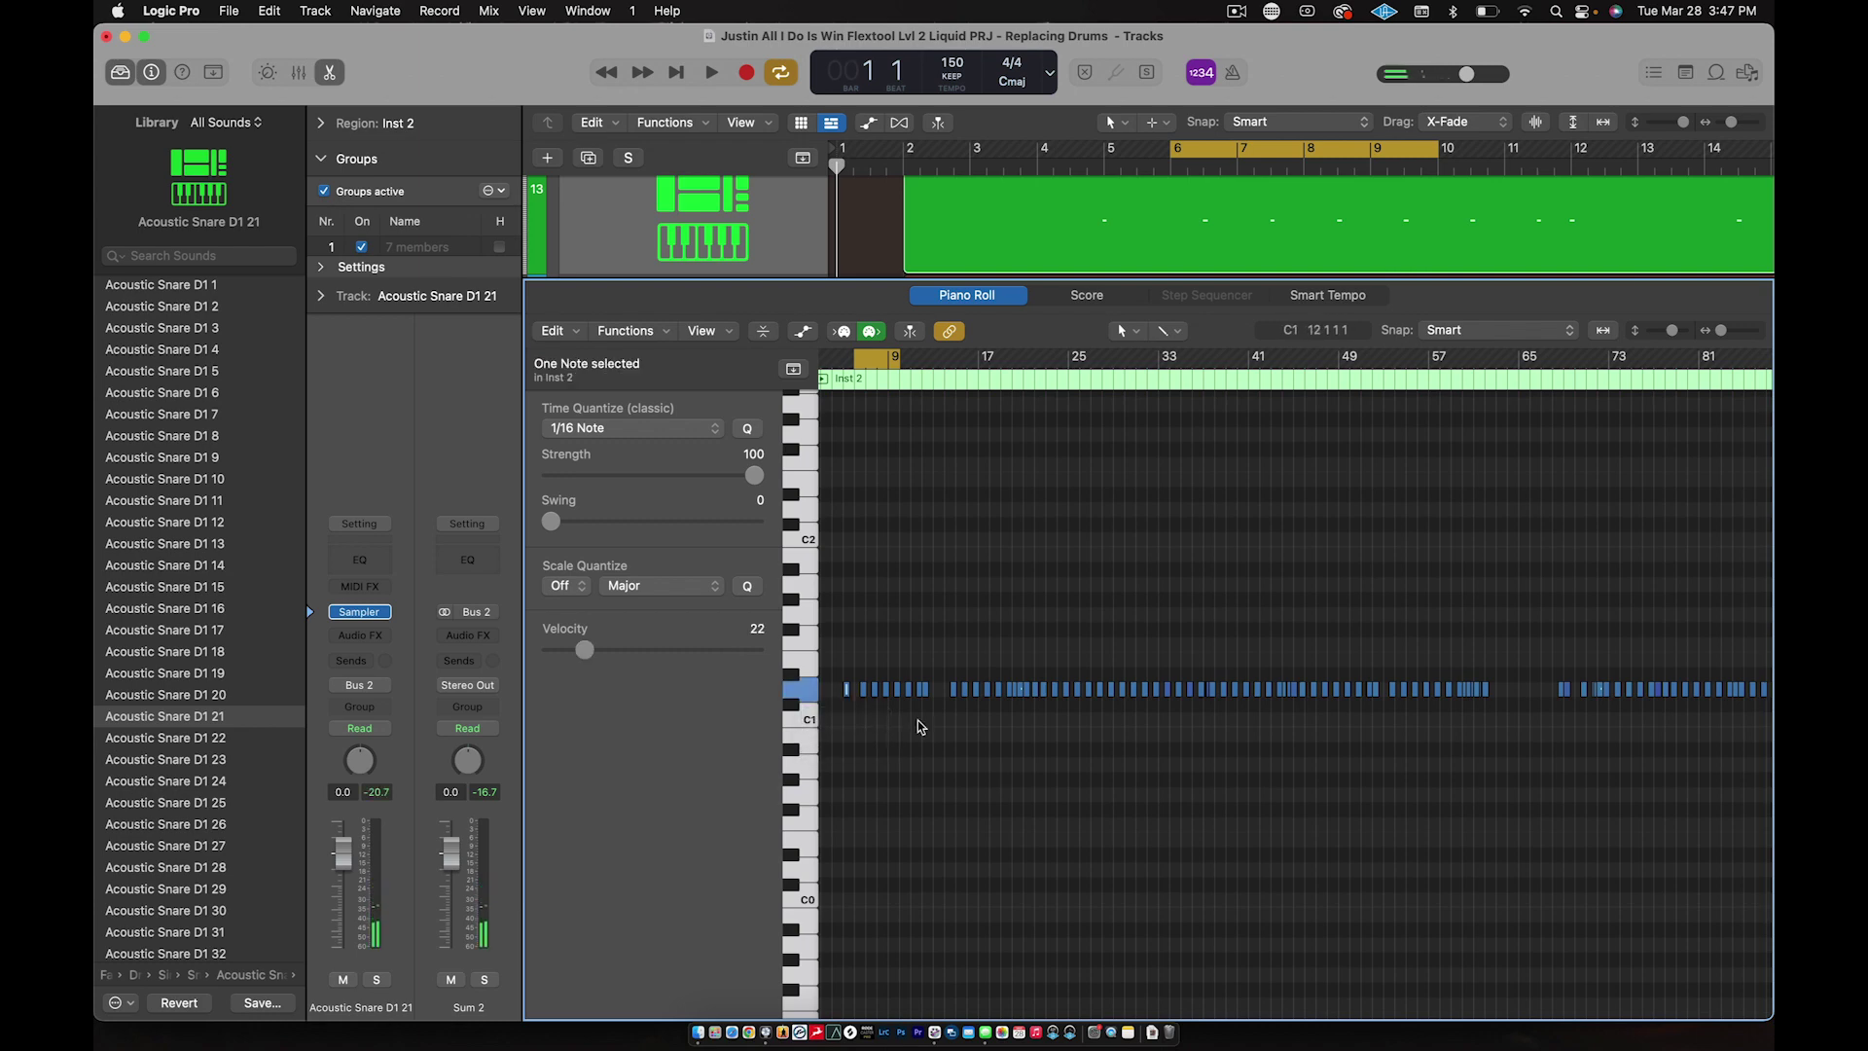
pyautogui.click(922, 771)
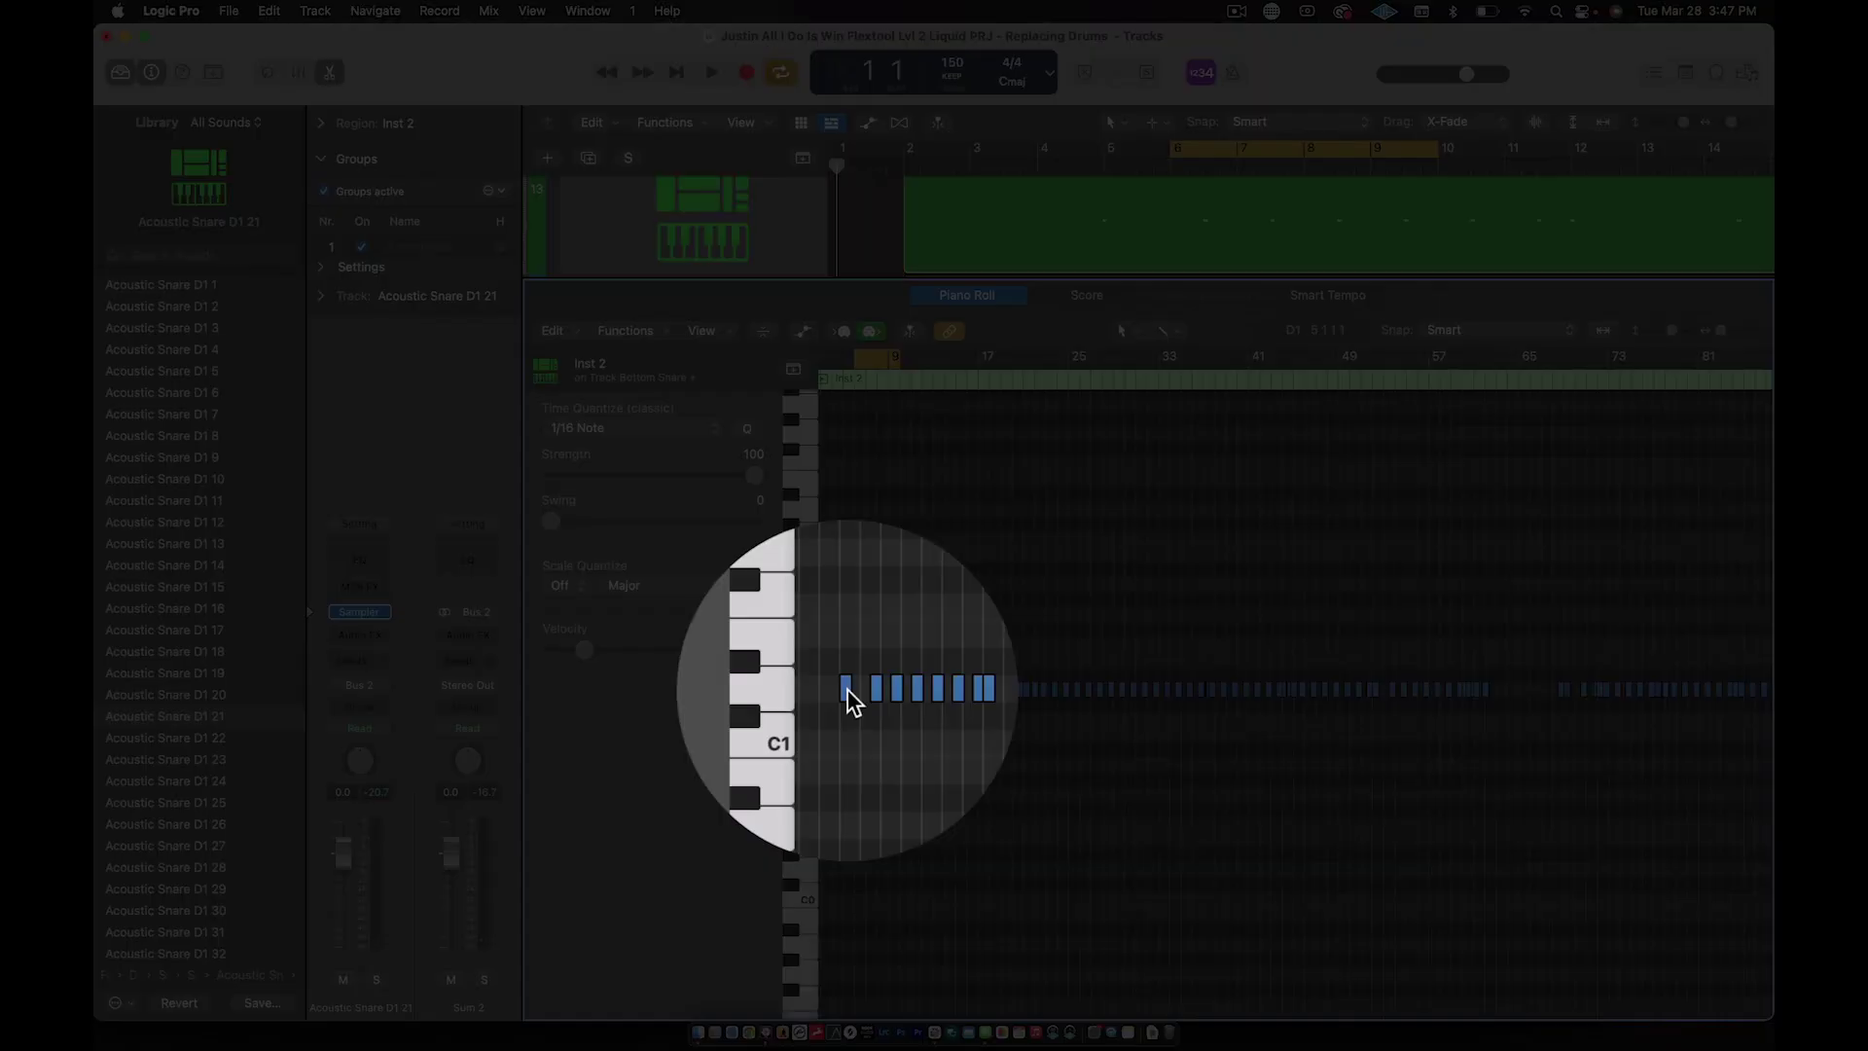
pyautogui.moveTo(845, 693)
pyautogui.click(846, 690)
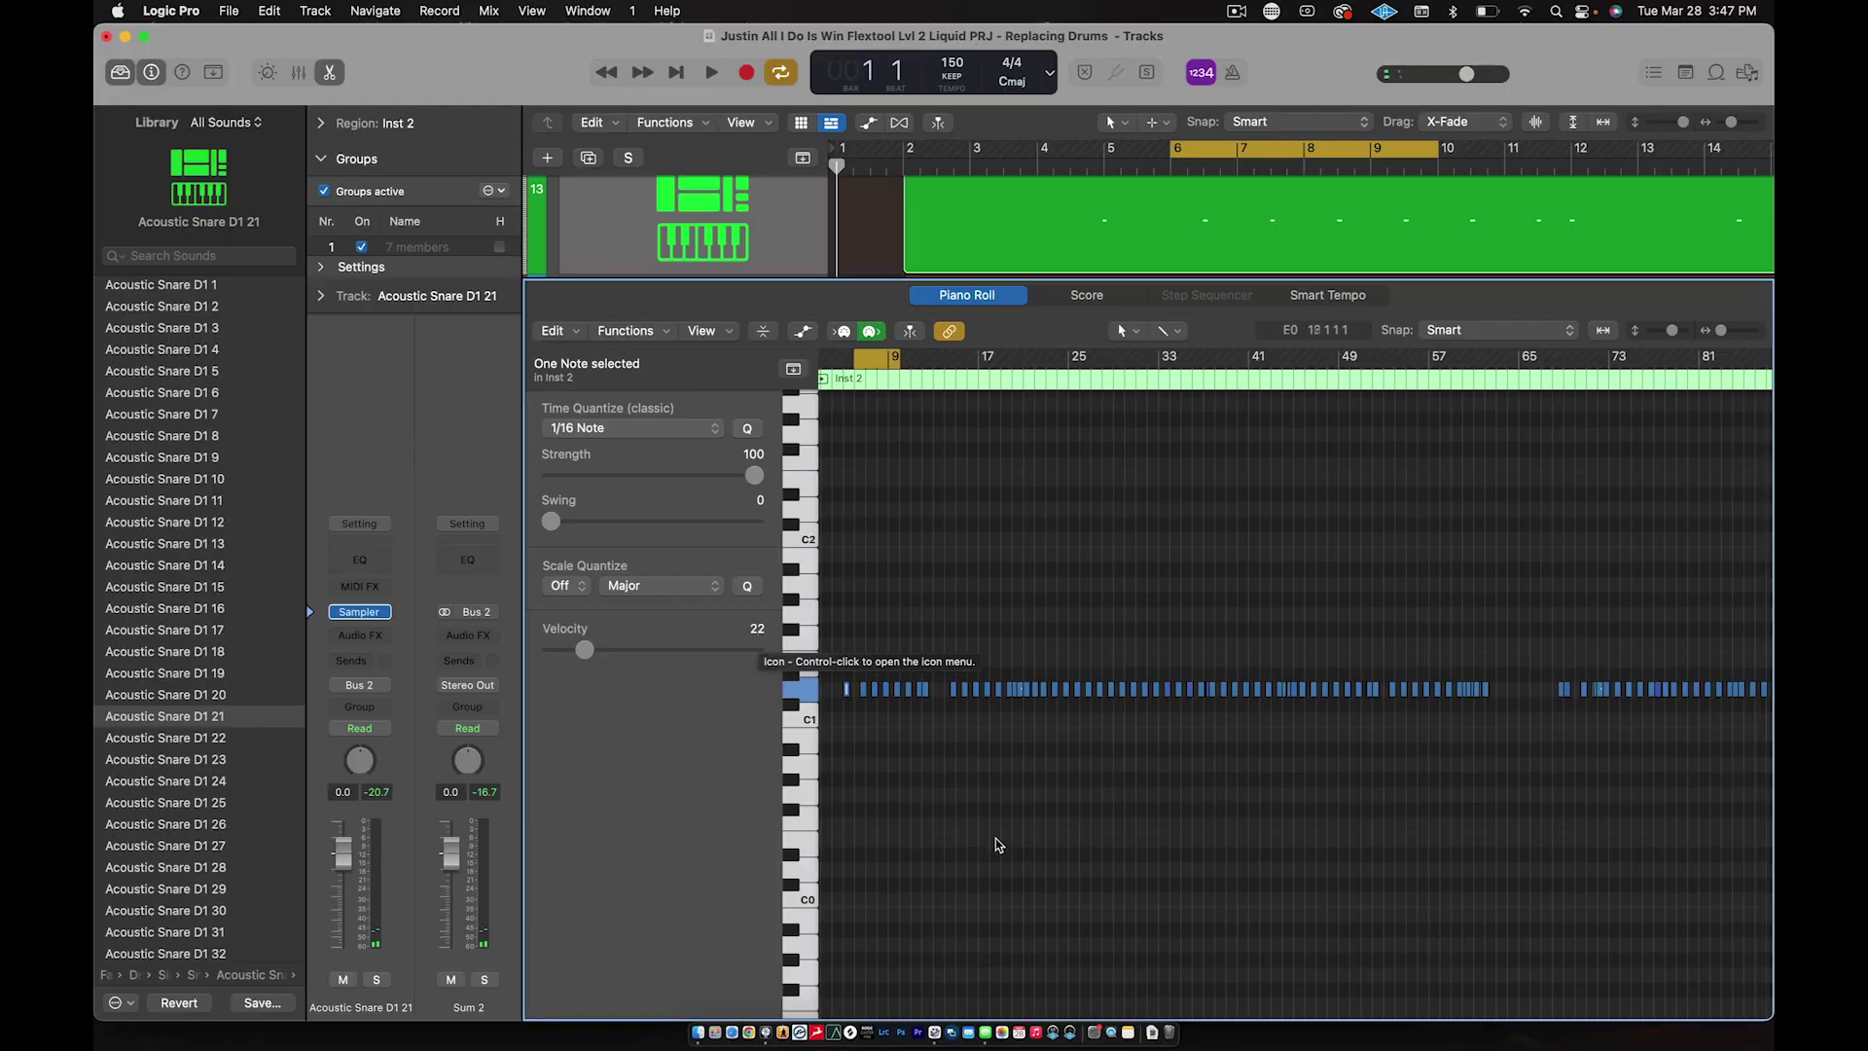
pyautogui.click(999, 844)
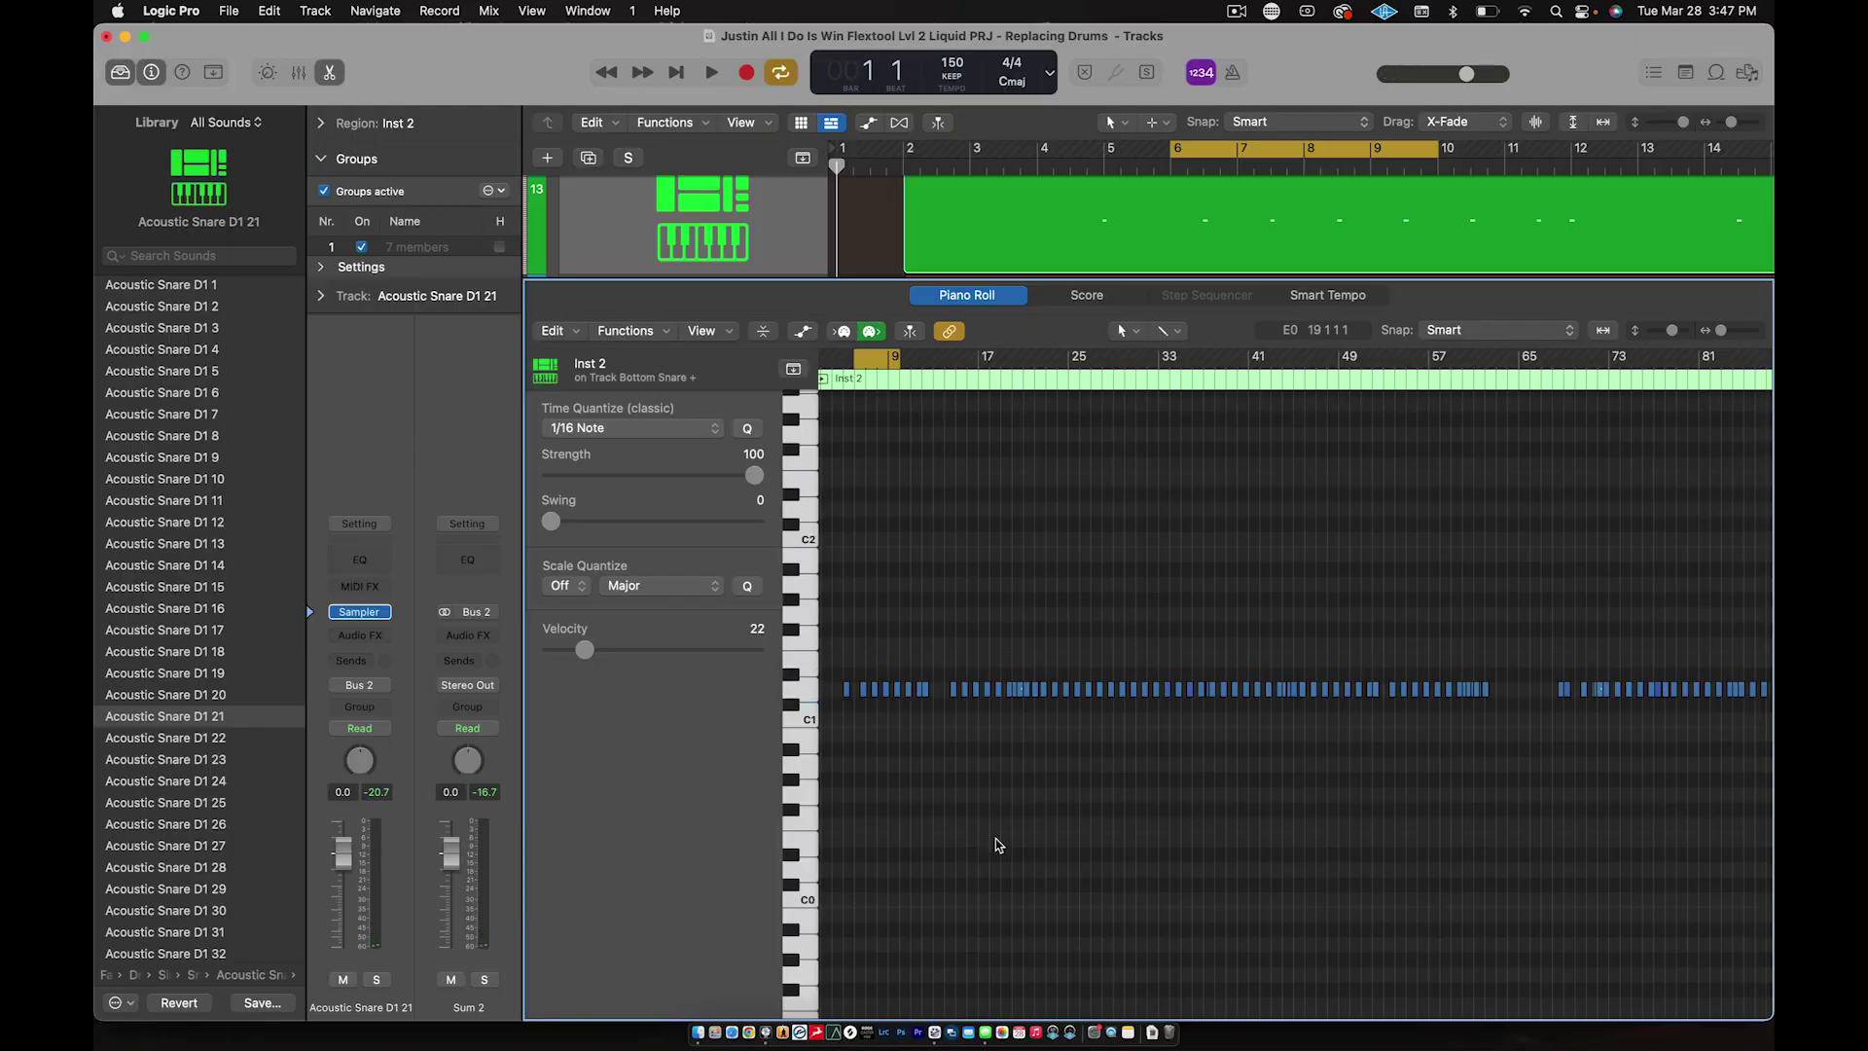
pyautogui.press('super+a')
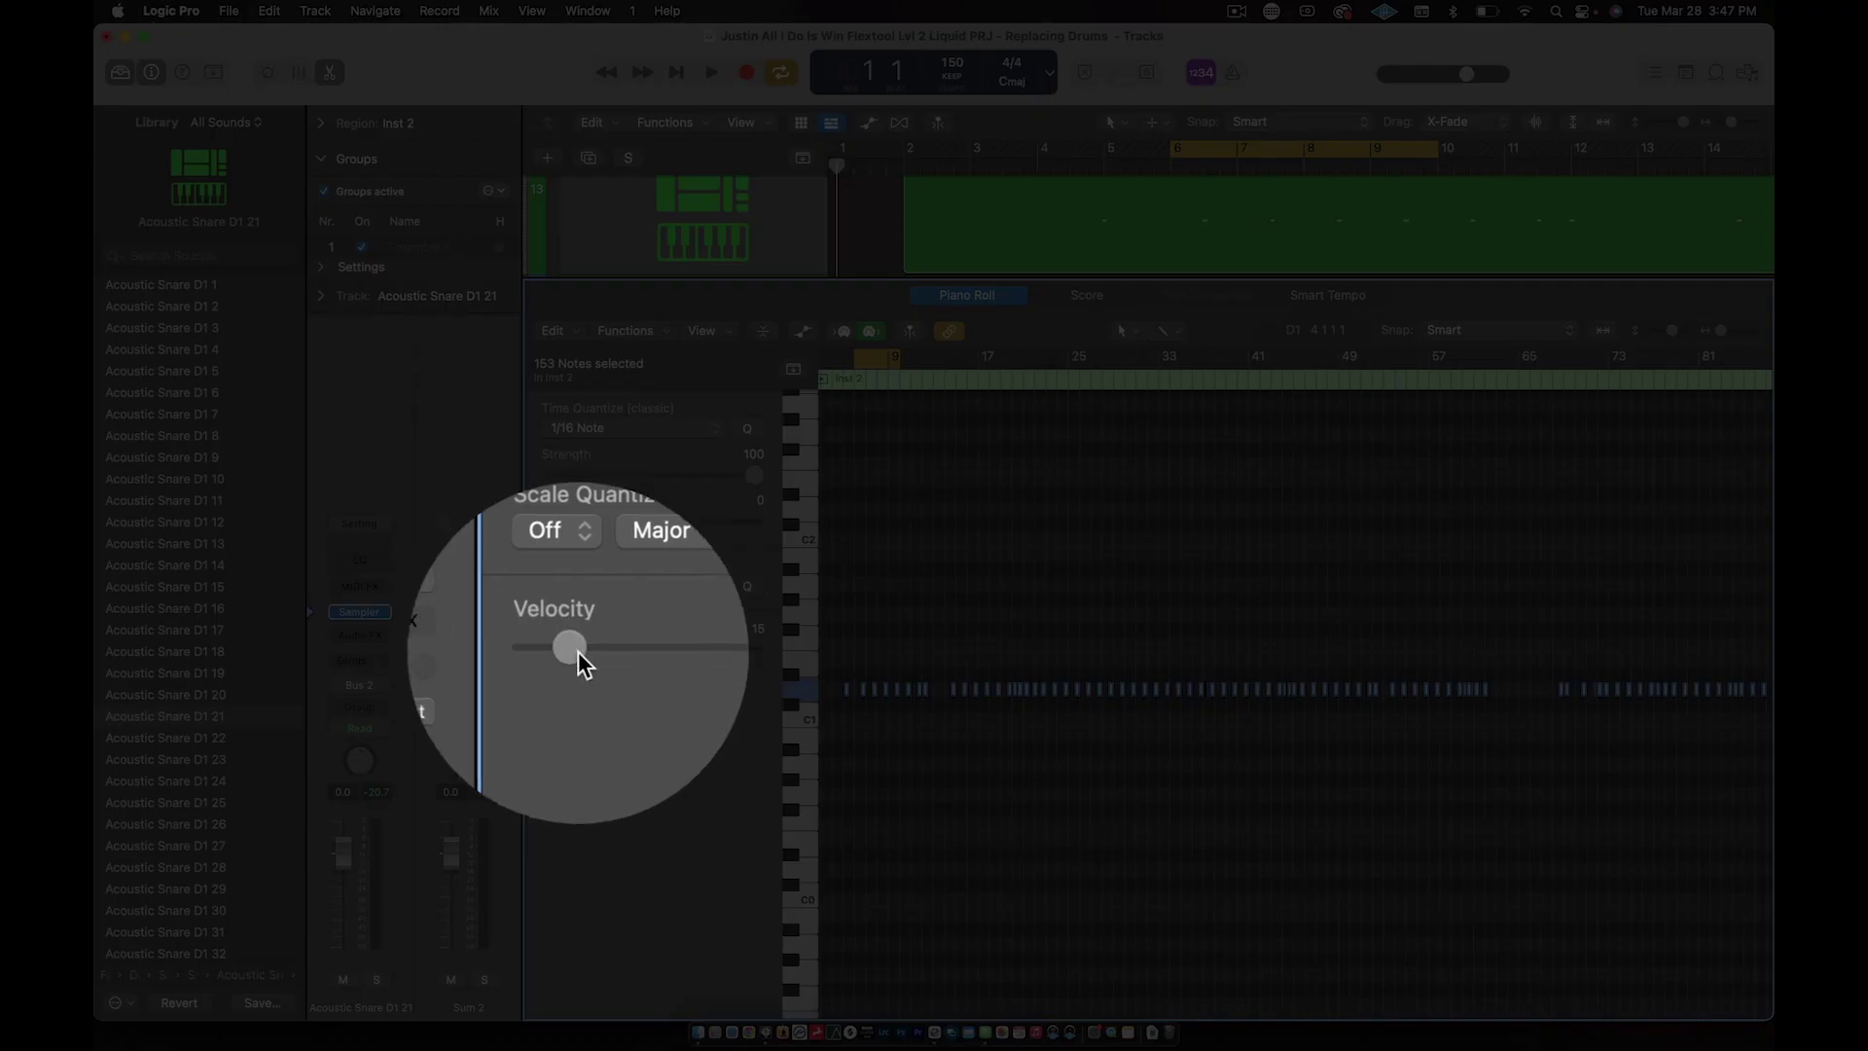
pyautogui.moveTo(578, 651); pyautogui.dragTo(723, 660)
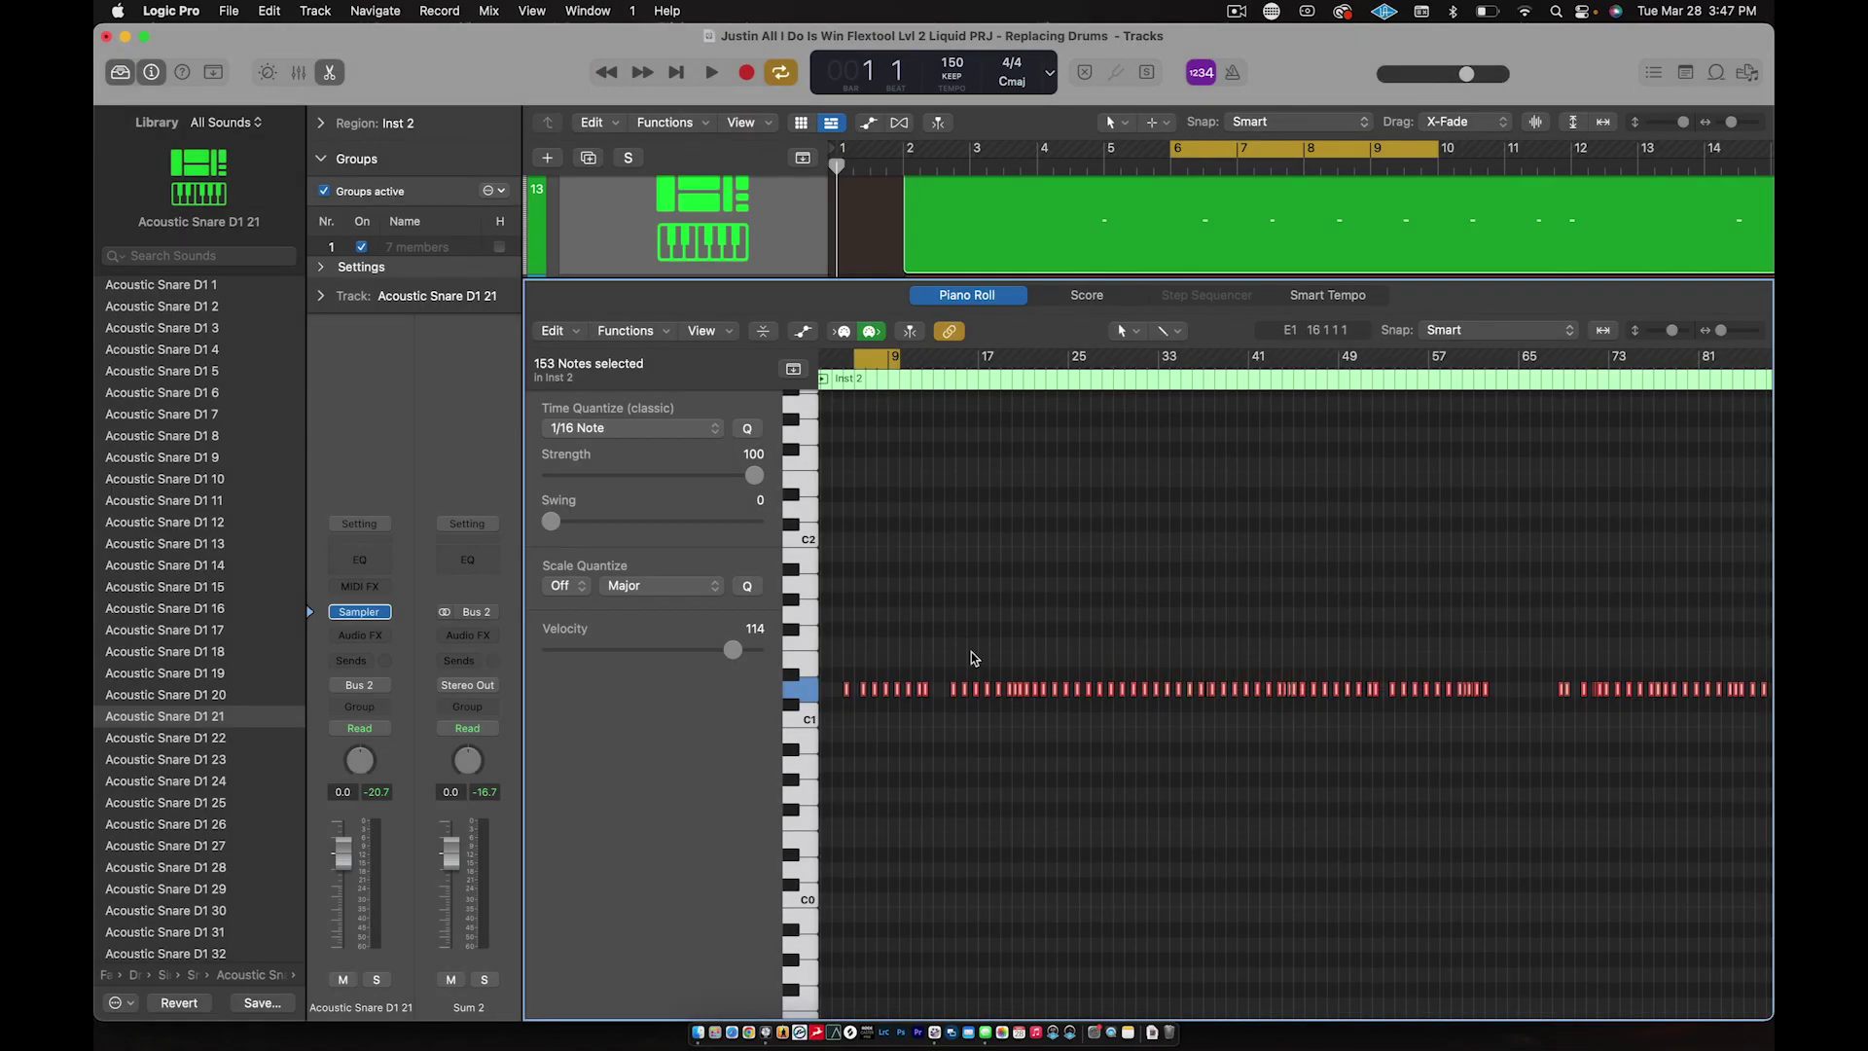
# Step: Move the cycle range to bars 7–11, deselect the notes and close the Piano Roll
pyautogui.press('super+Right')
pyautogui.press('super+Right')
pyautogui.press('super+Right')
pyautogui.hscroll(-5, 973, 659)
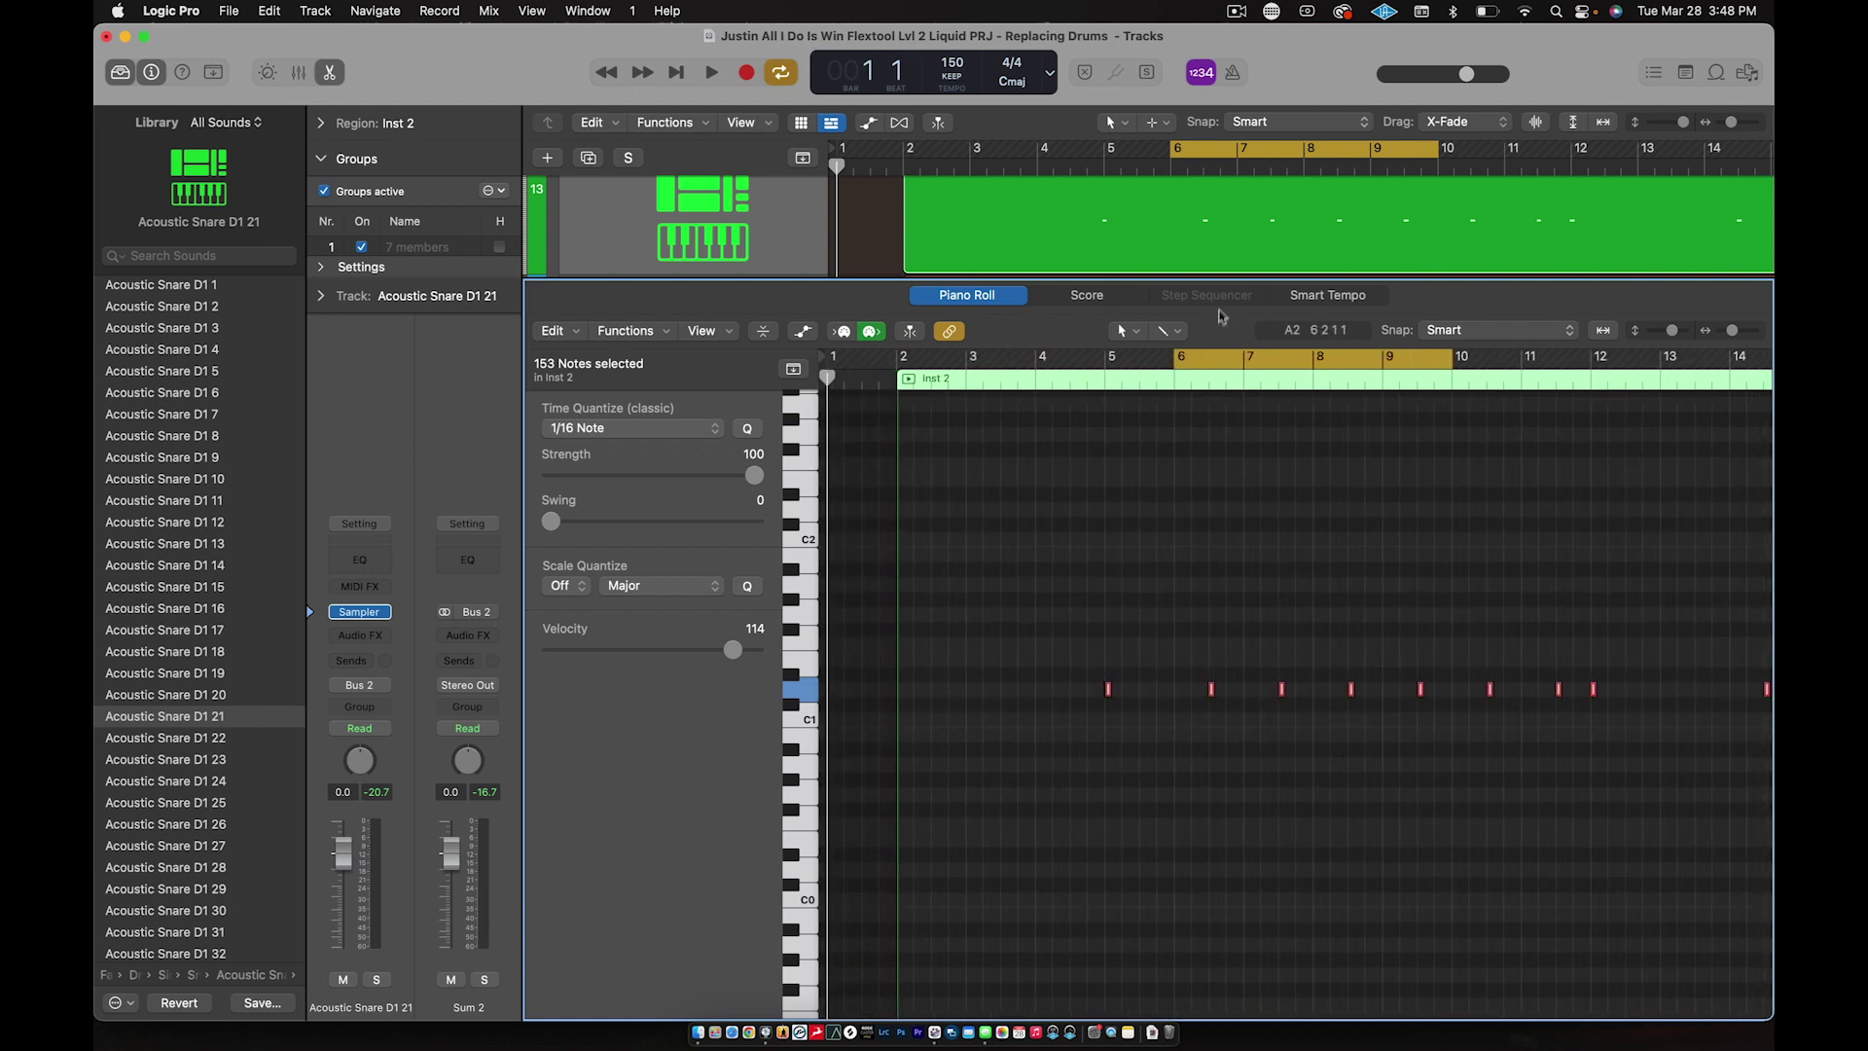
pyautogui.moveTo(1234, 357); pyautogui.dragTo(1307, 357)
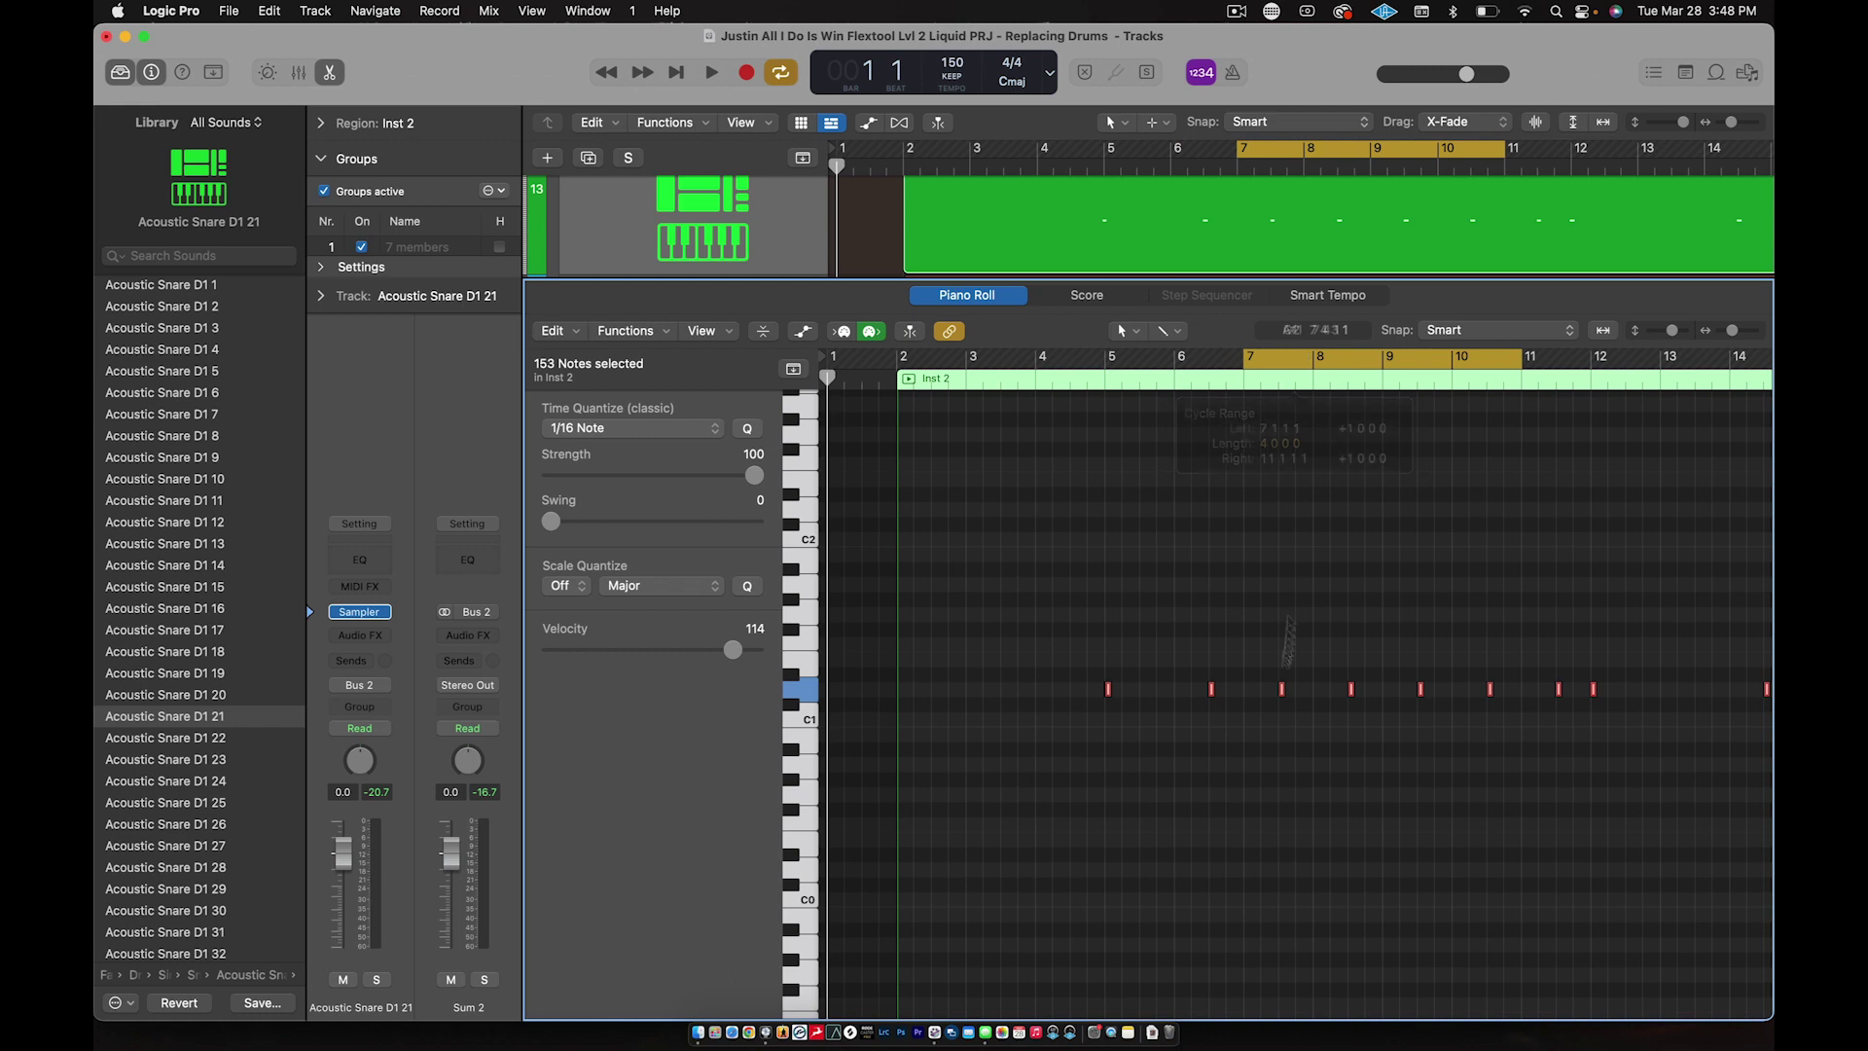
pyautogui.hscroll(4, 1273, 681)
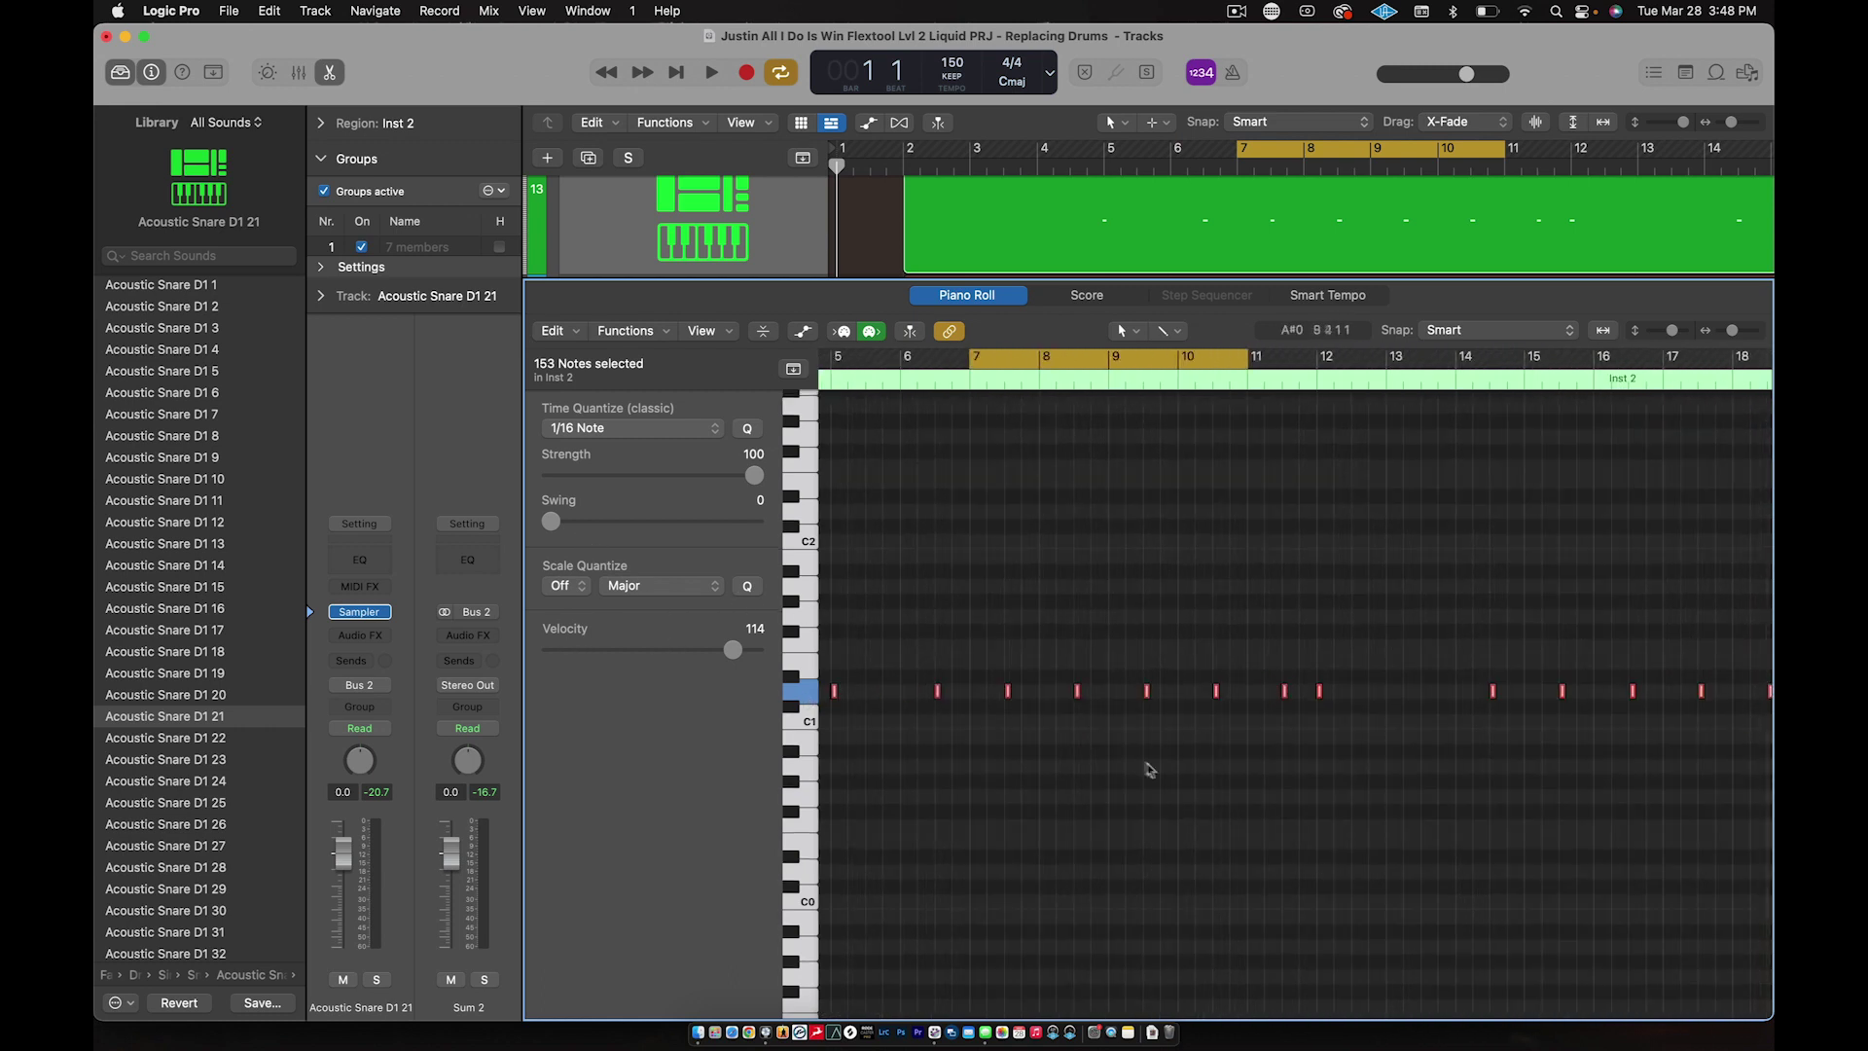
pyautogui.click(1152, 771)
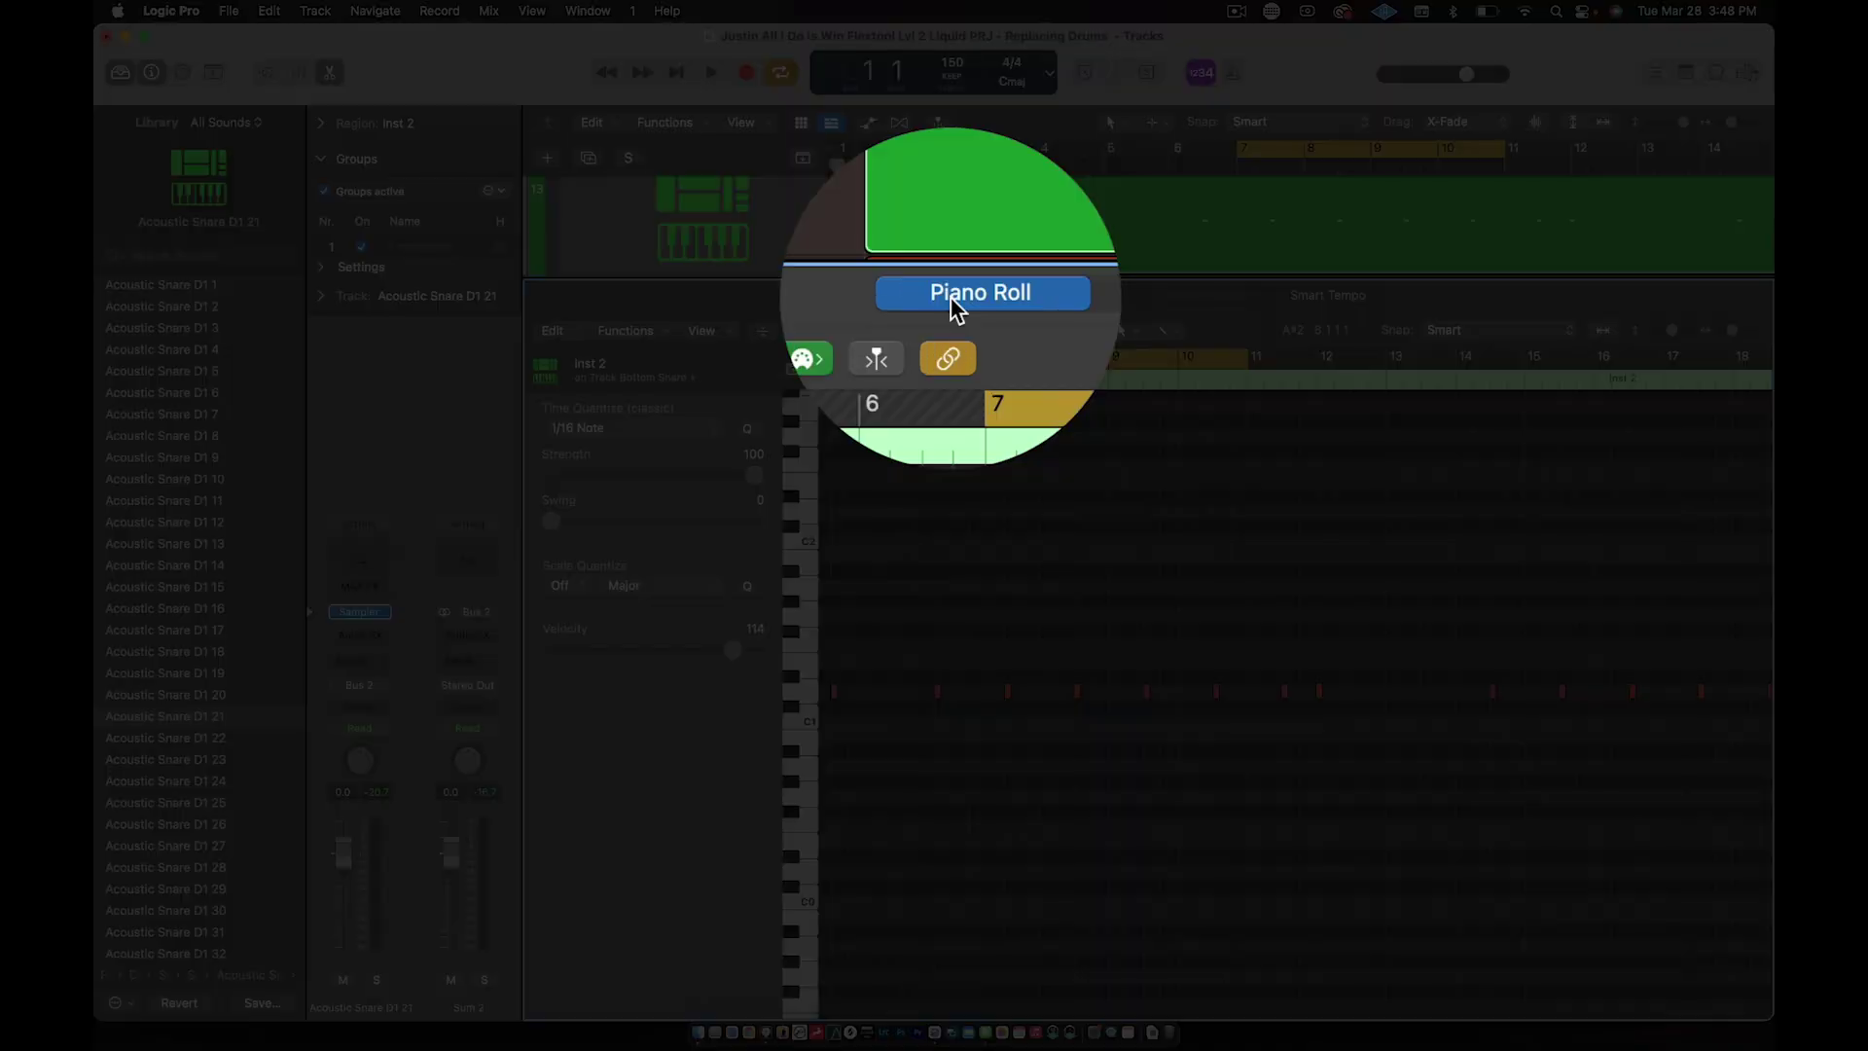
pyautogui.click(954, 305)
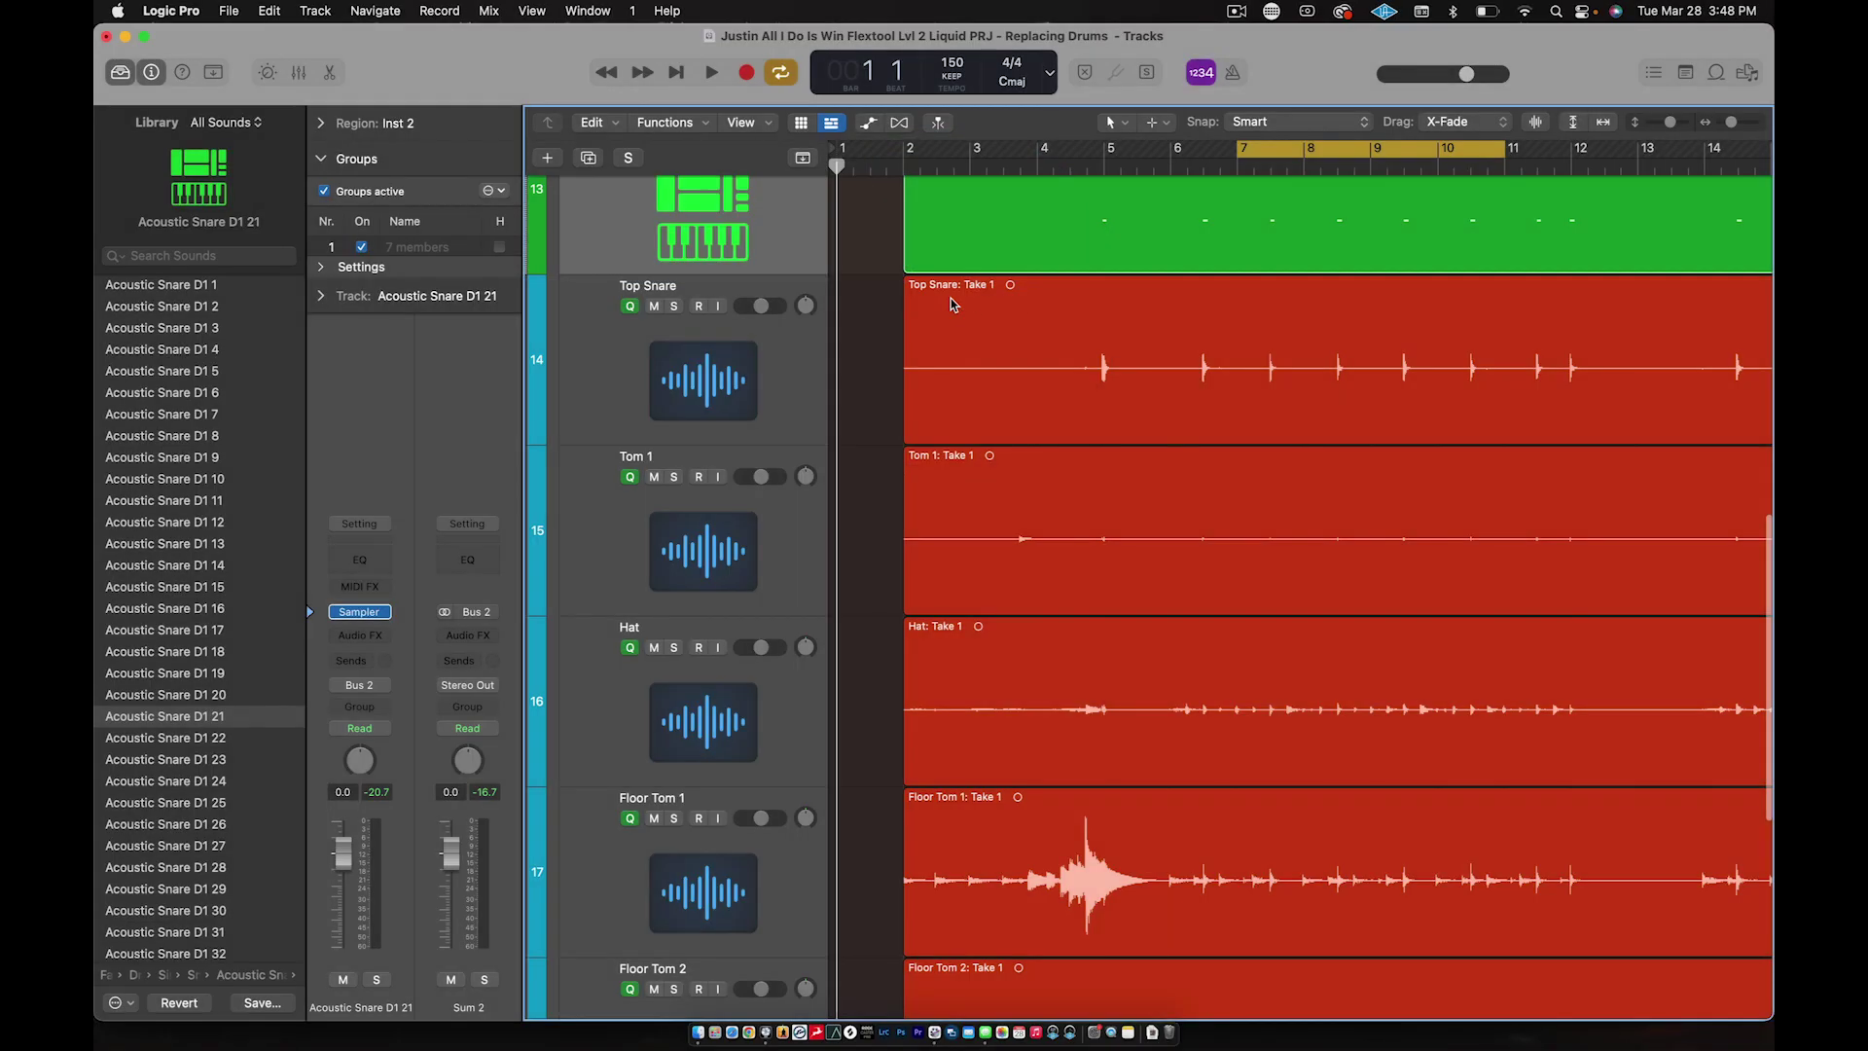
# Step: Select Bottom Snare and unmute its region with Ctrl-M
pyautogui.scroll(5, 1391, 344)
pyautogui.press('super+Left')
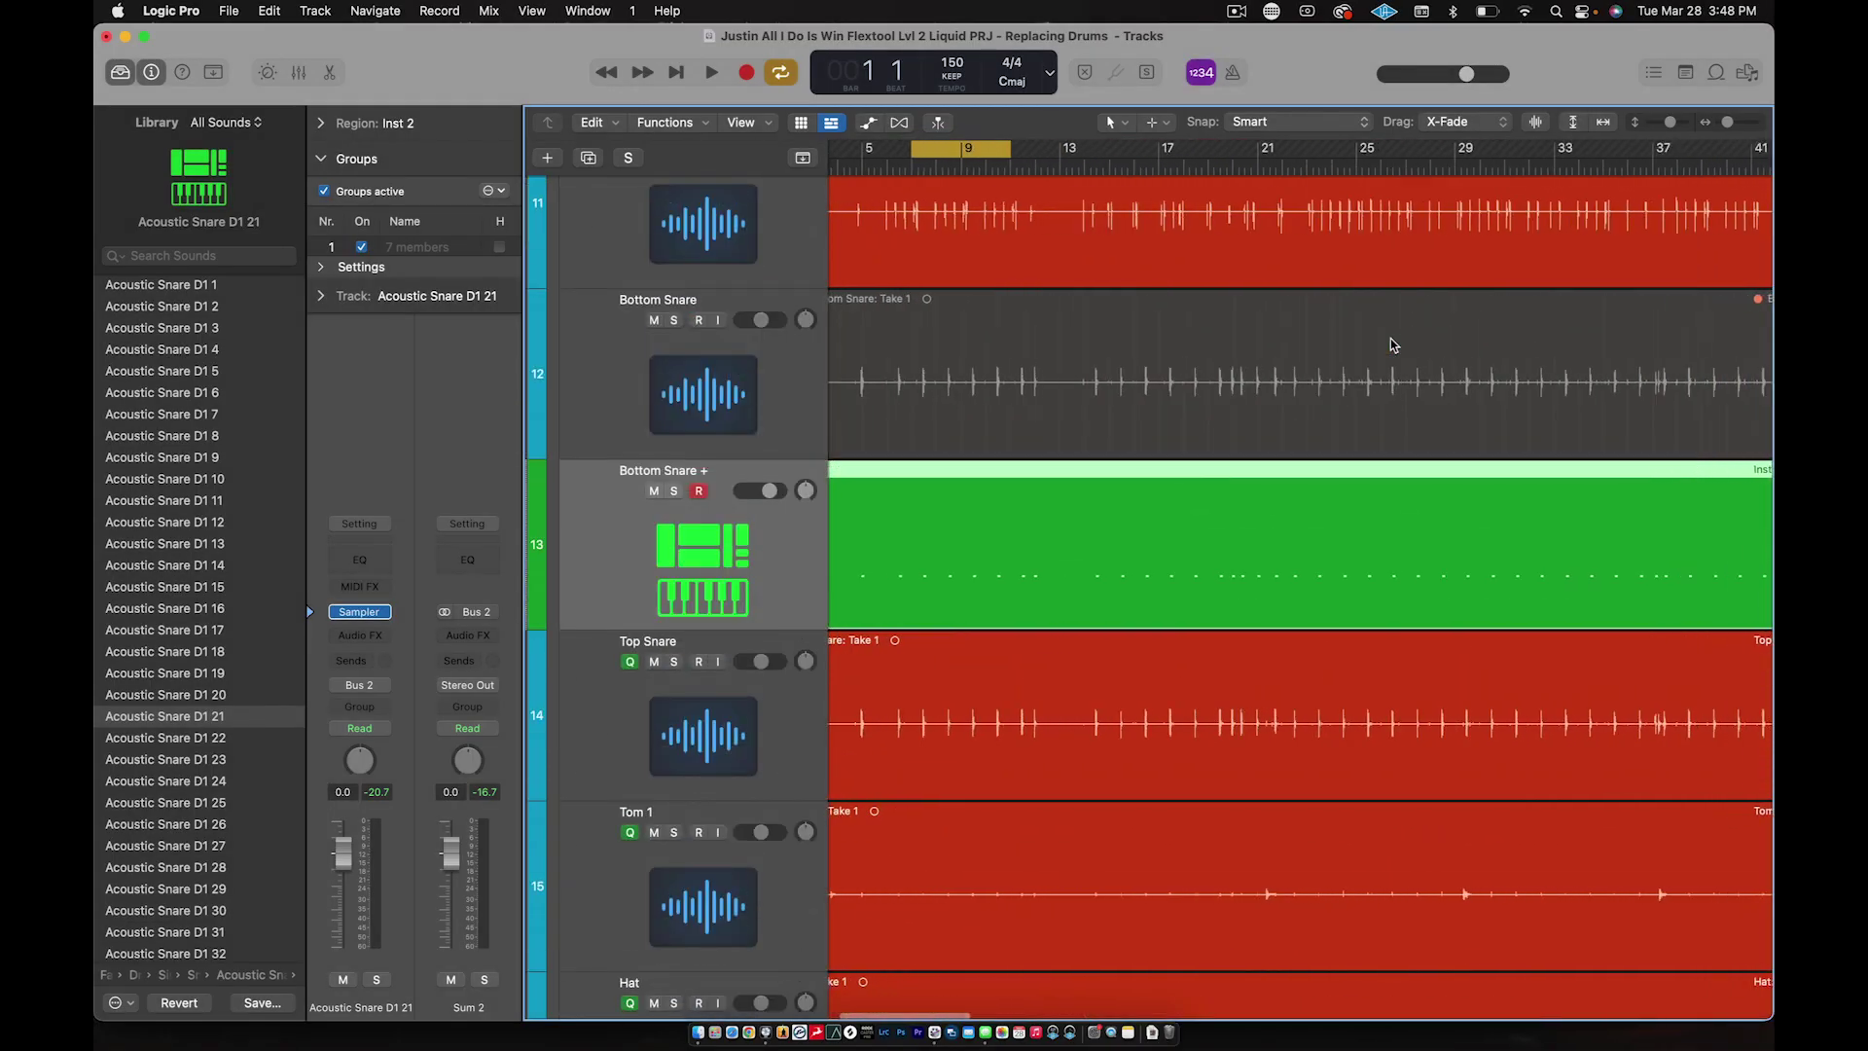
pyautogui.scroll(1, 1391, 345)
pyautogui.hscroll(-3, 1391, 339)
pyautogui.click(737, 464)
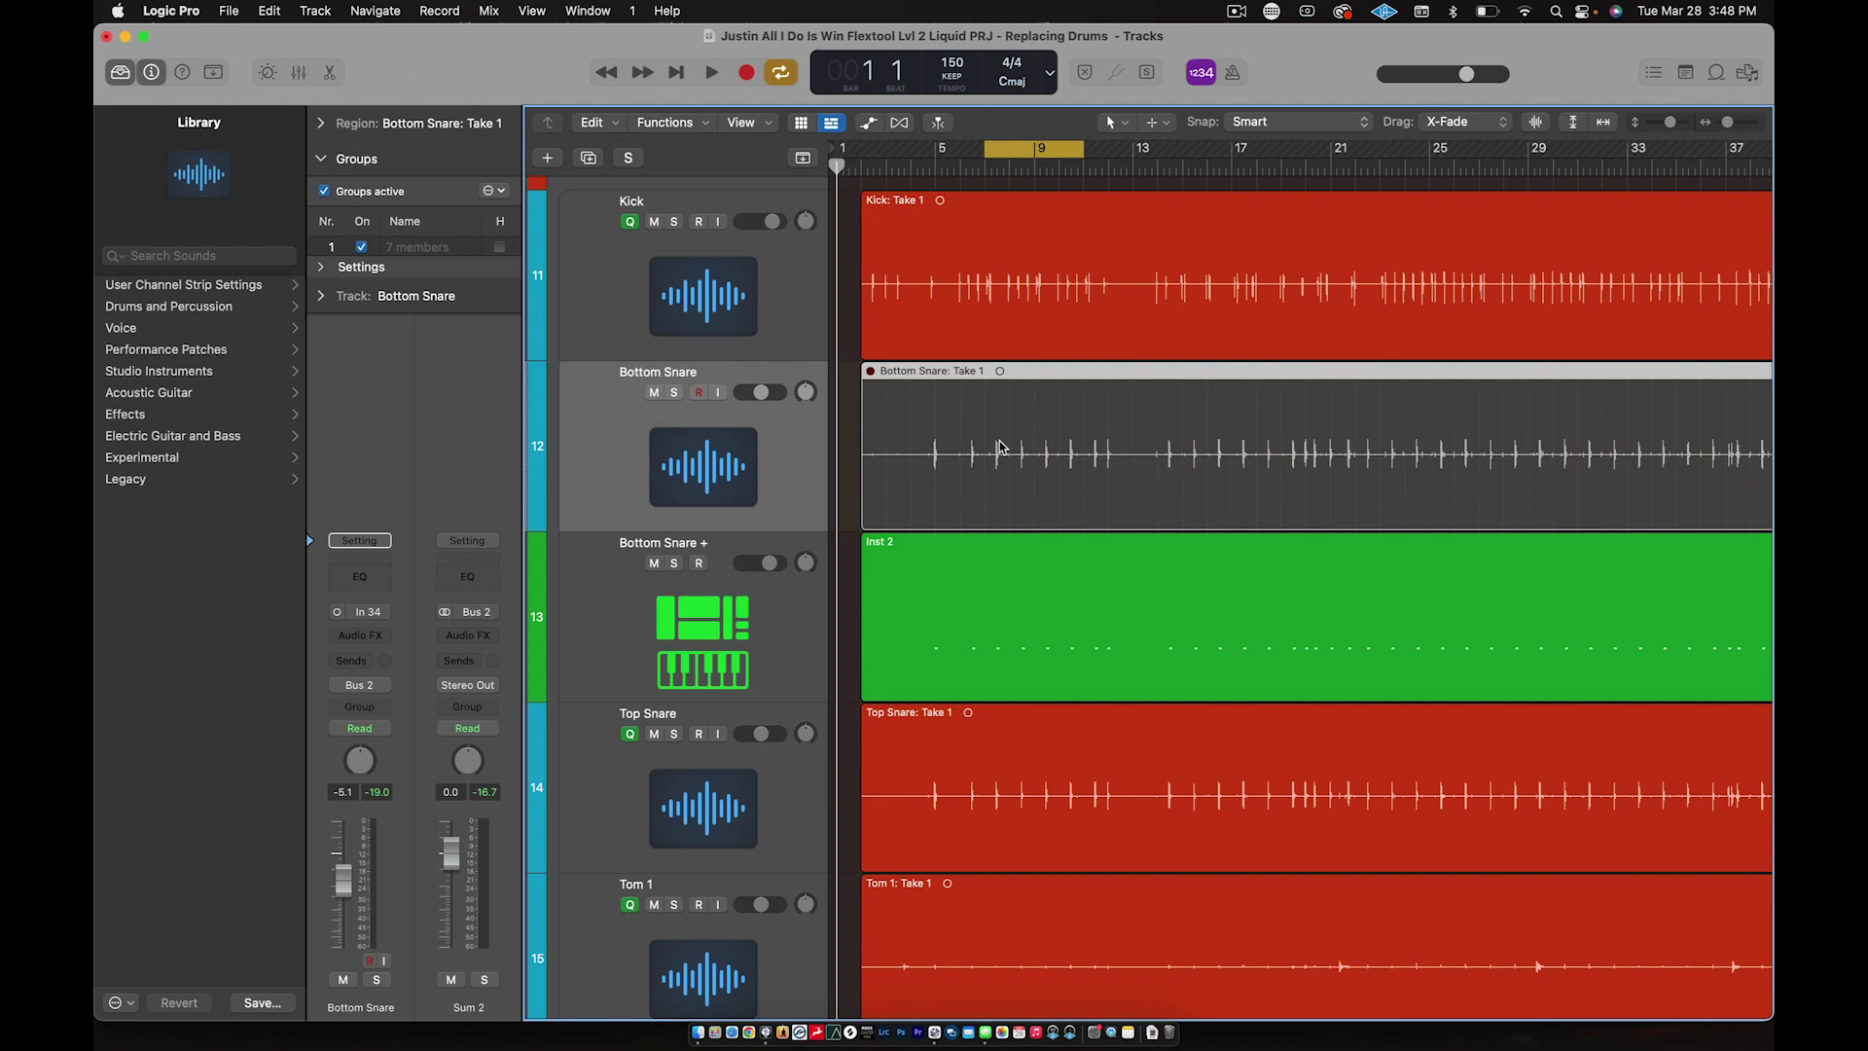
pyautogui.hotkey('ctrl', 'm')
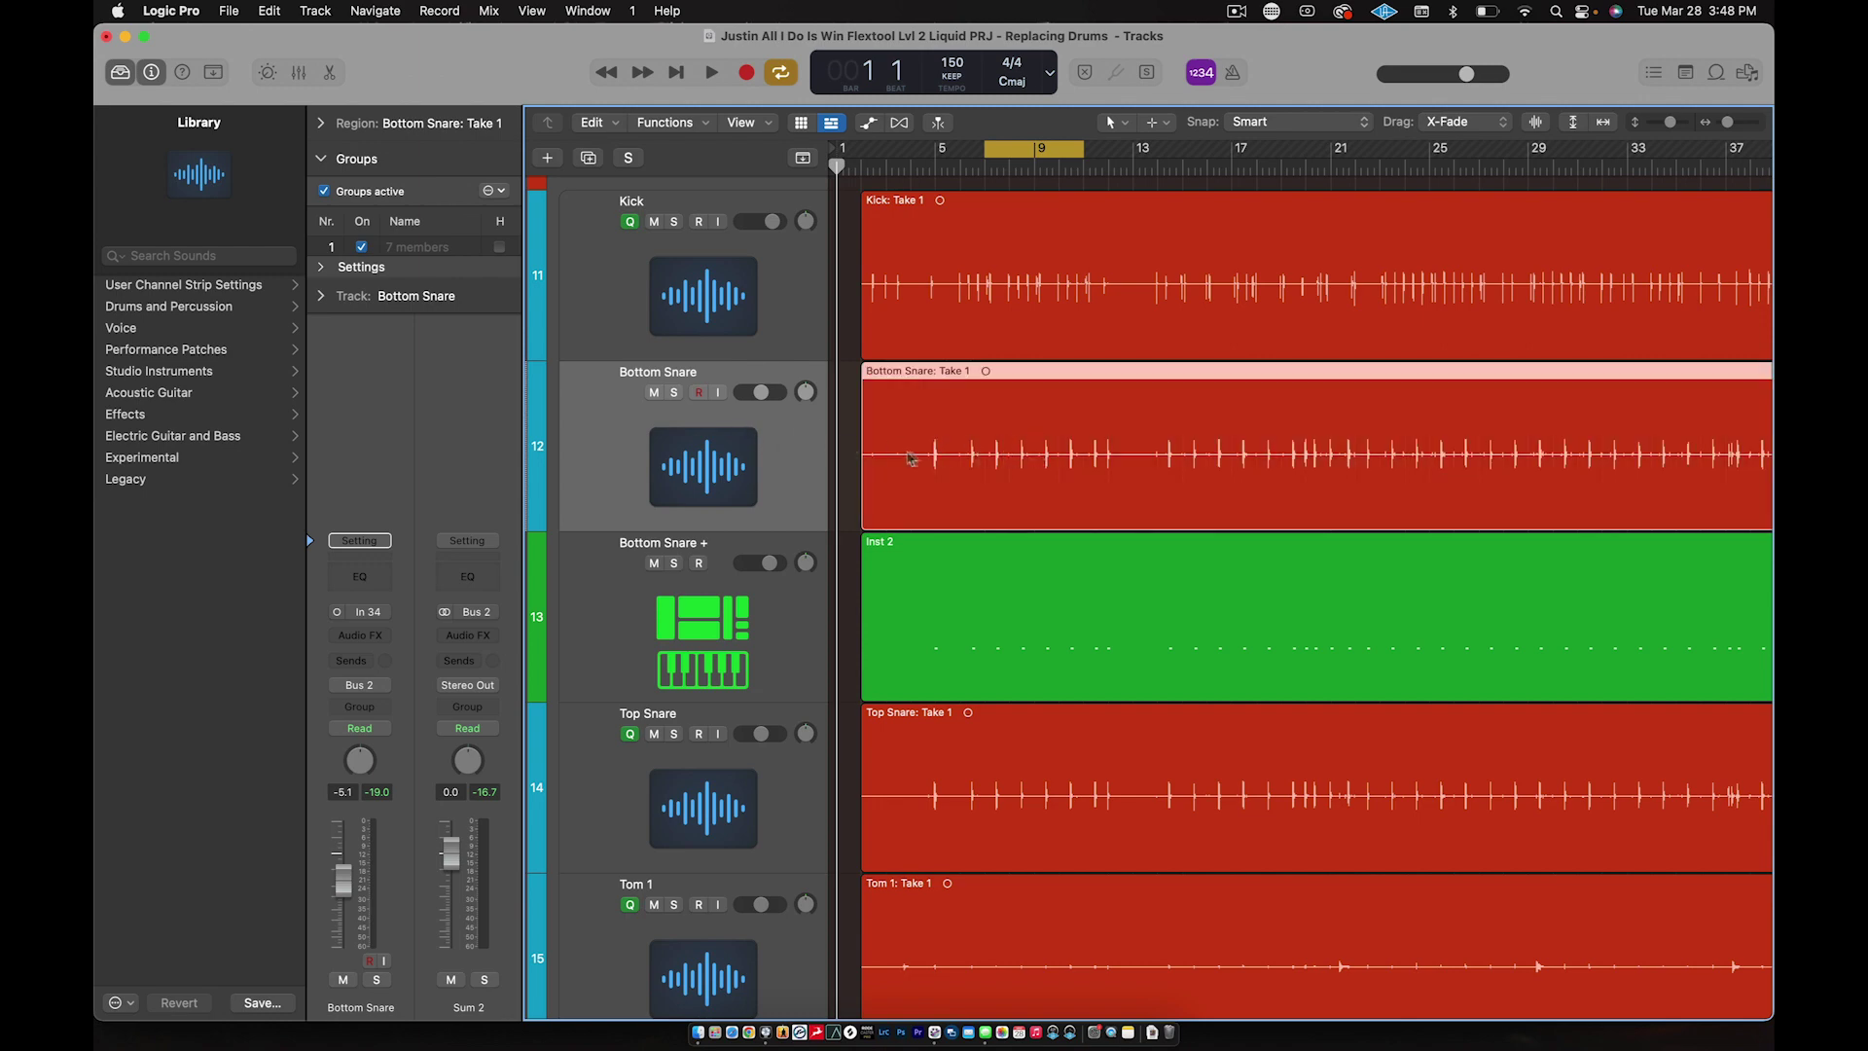
# Step: Solo Bottom Snare and Bottom Snare + and play the cycle to compare them
pyautogui.click(675, 393)
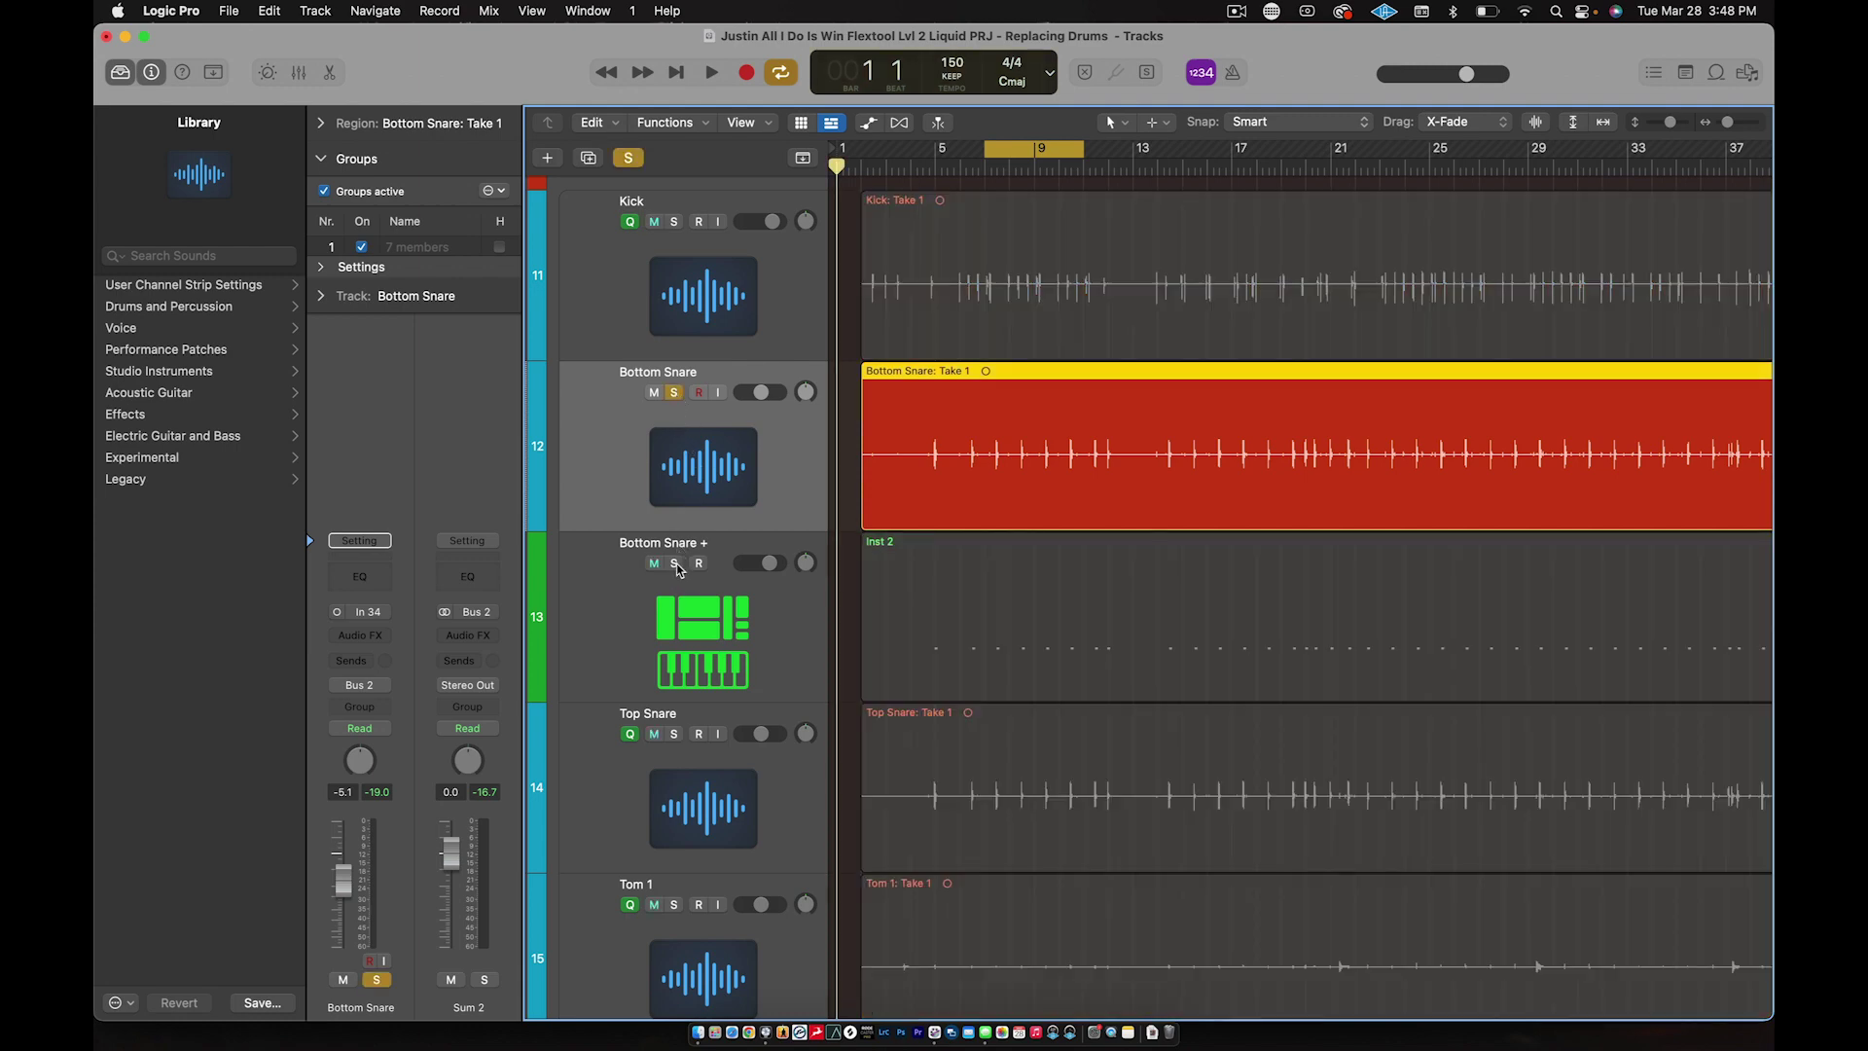
pyautogui.click(675, 563)
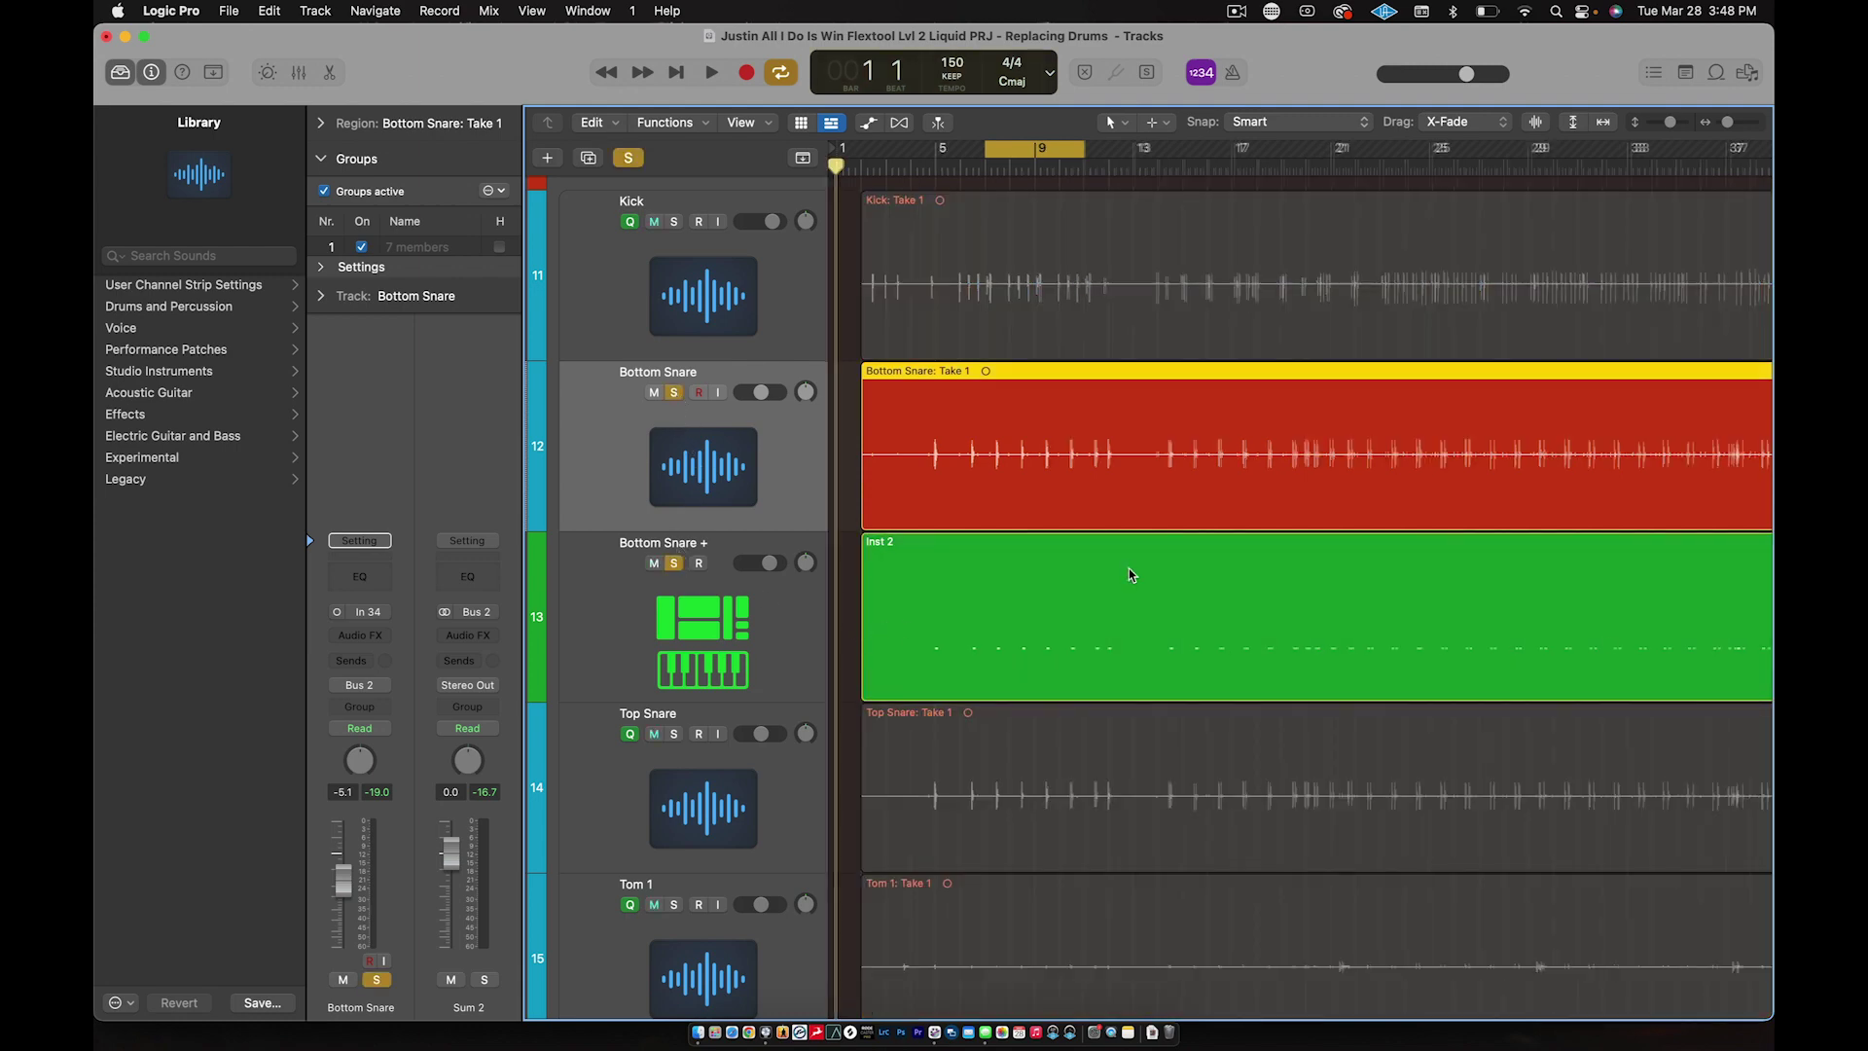
pyautogui.press('super+Right')
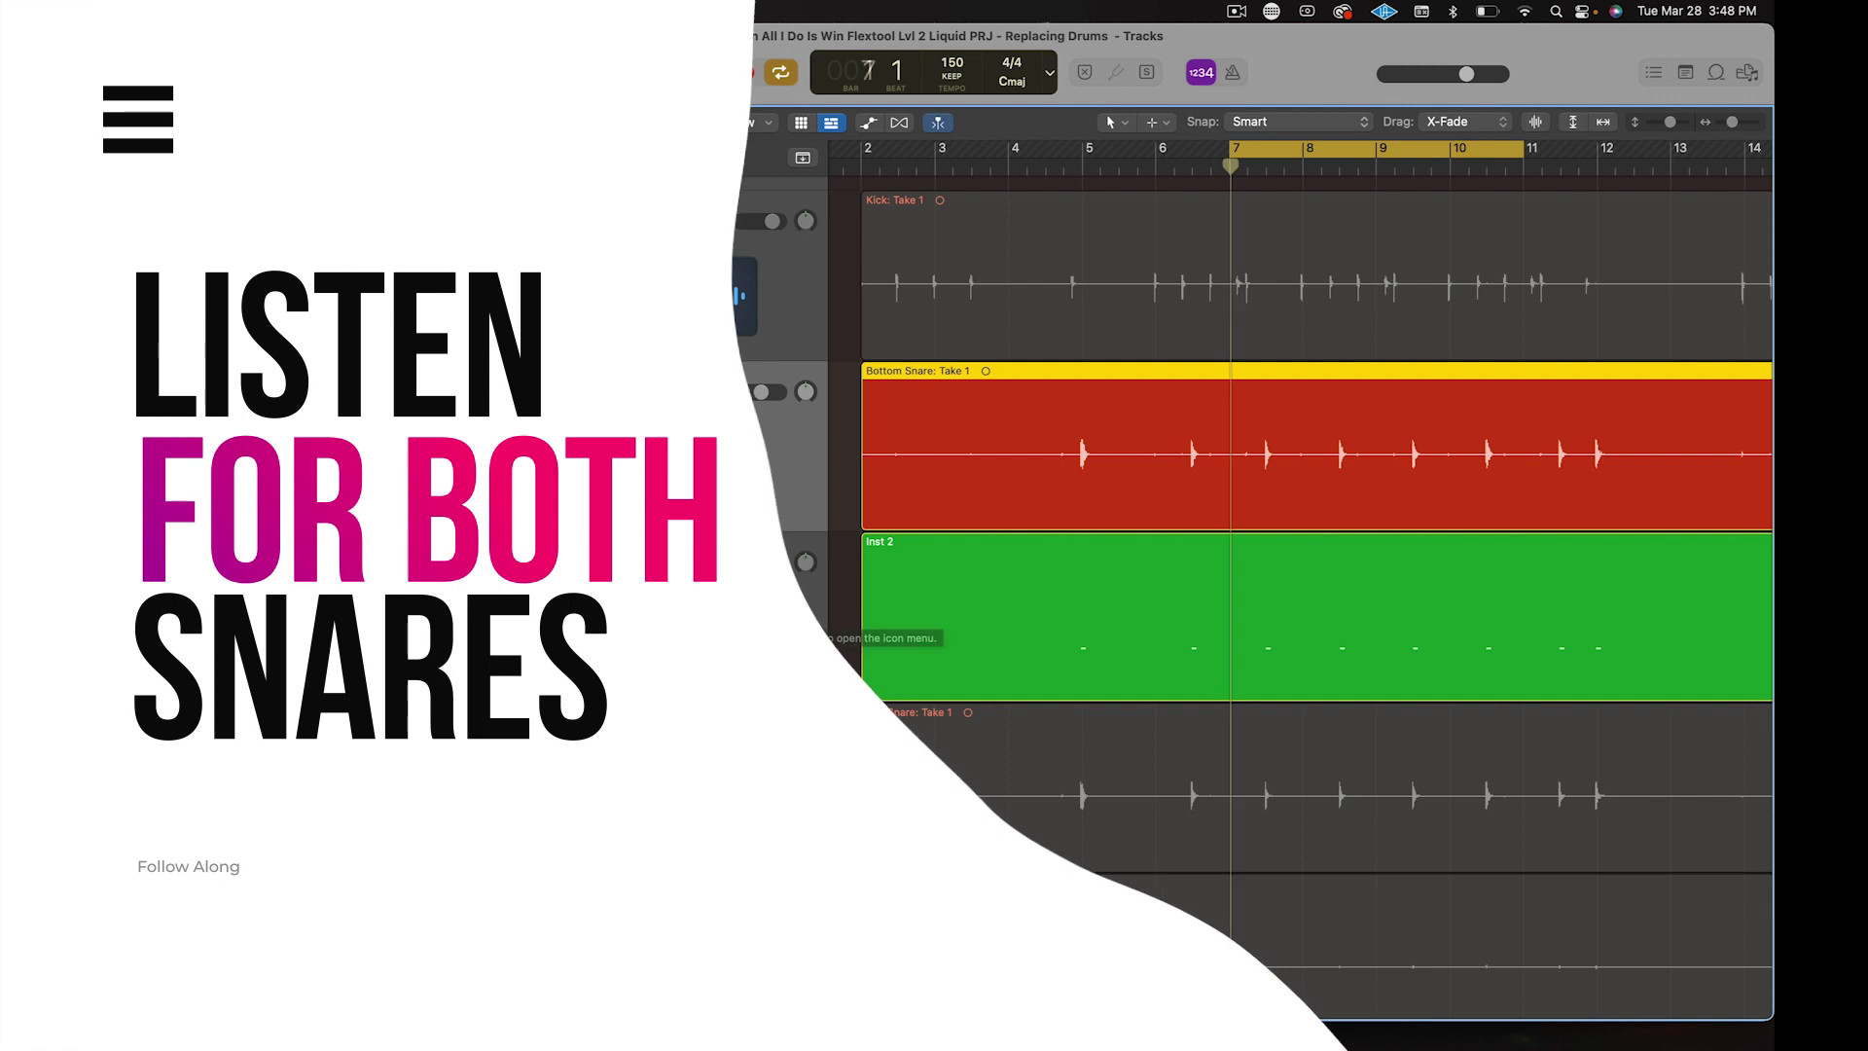
pyautogui.press('space')
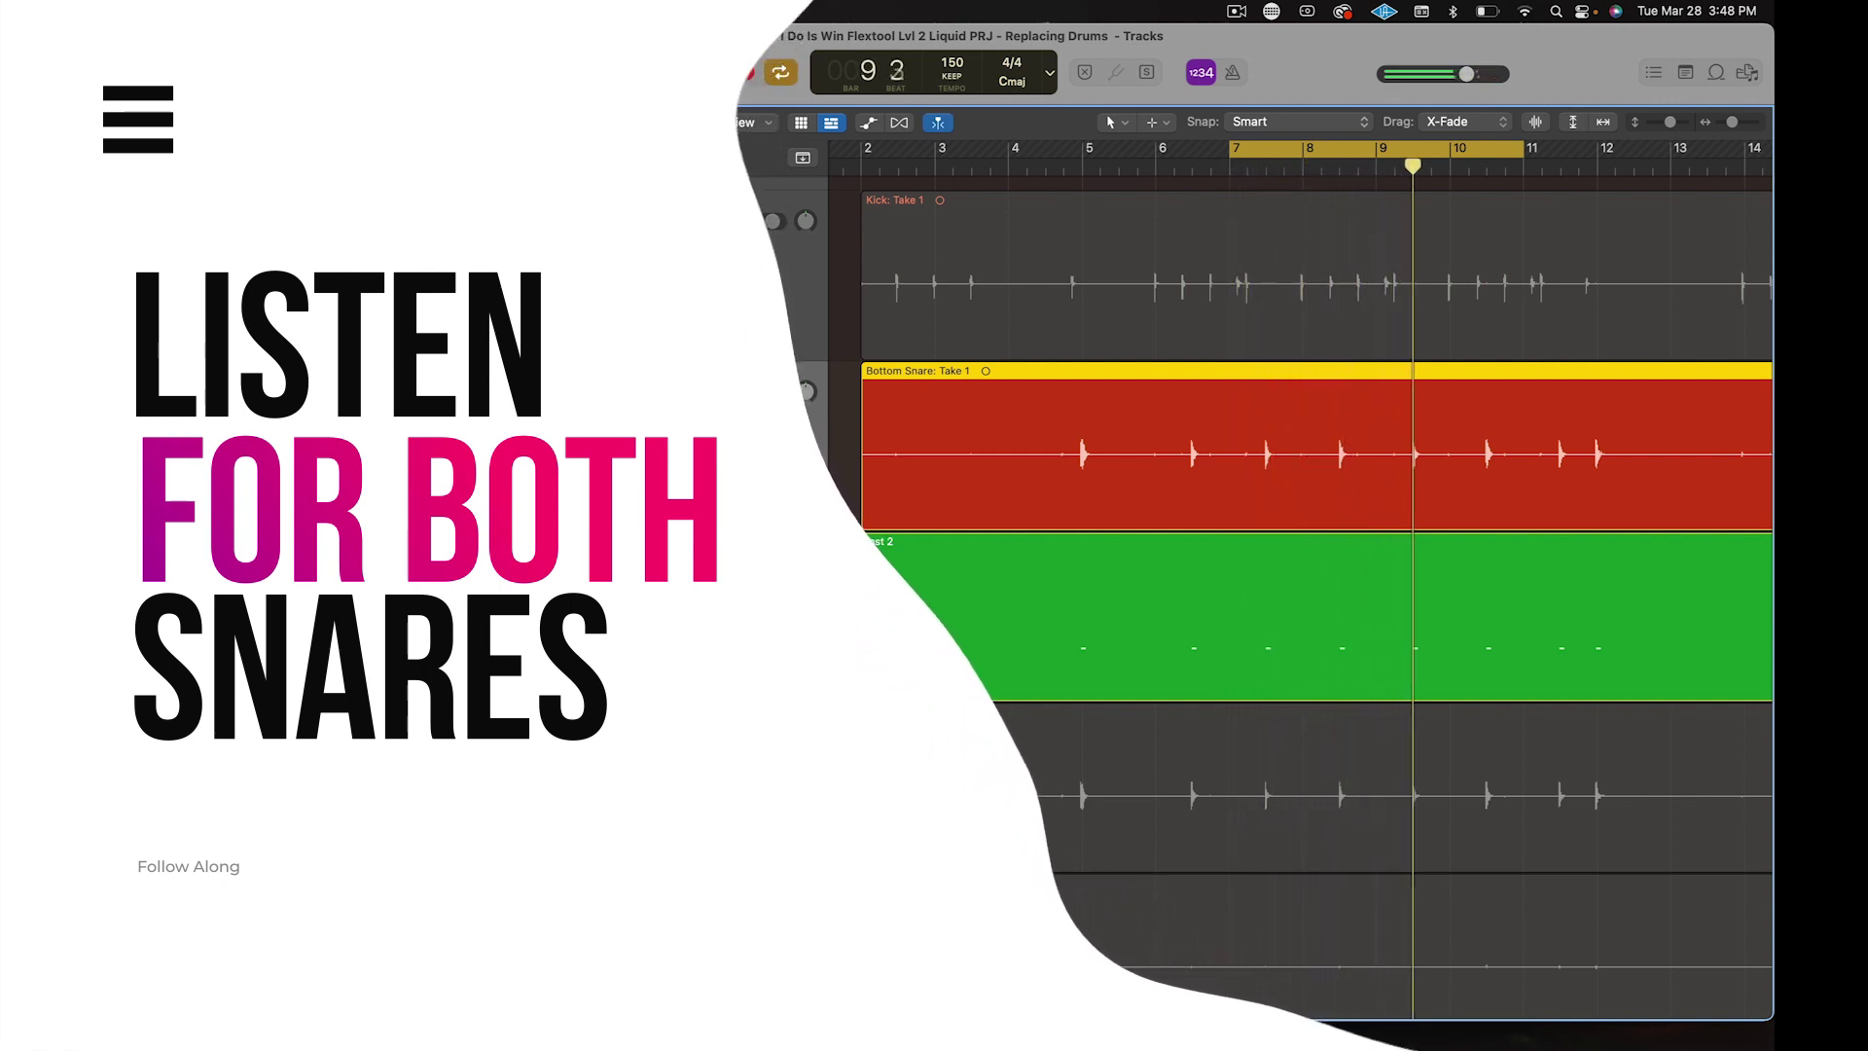
pyautogui.scroll(2, 1201, 620)
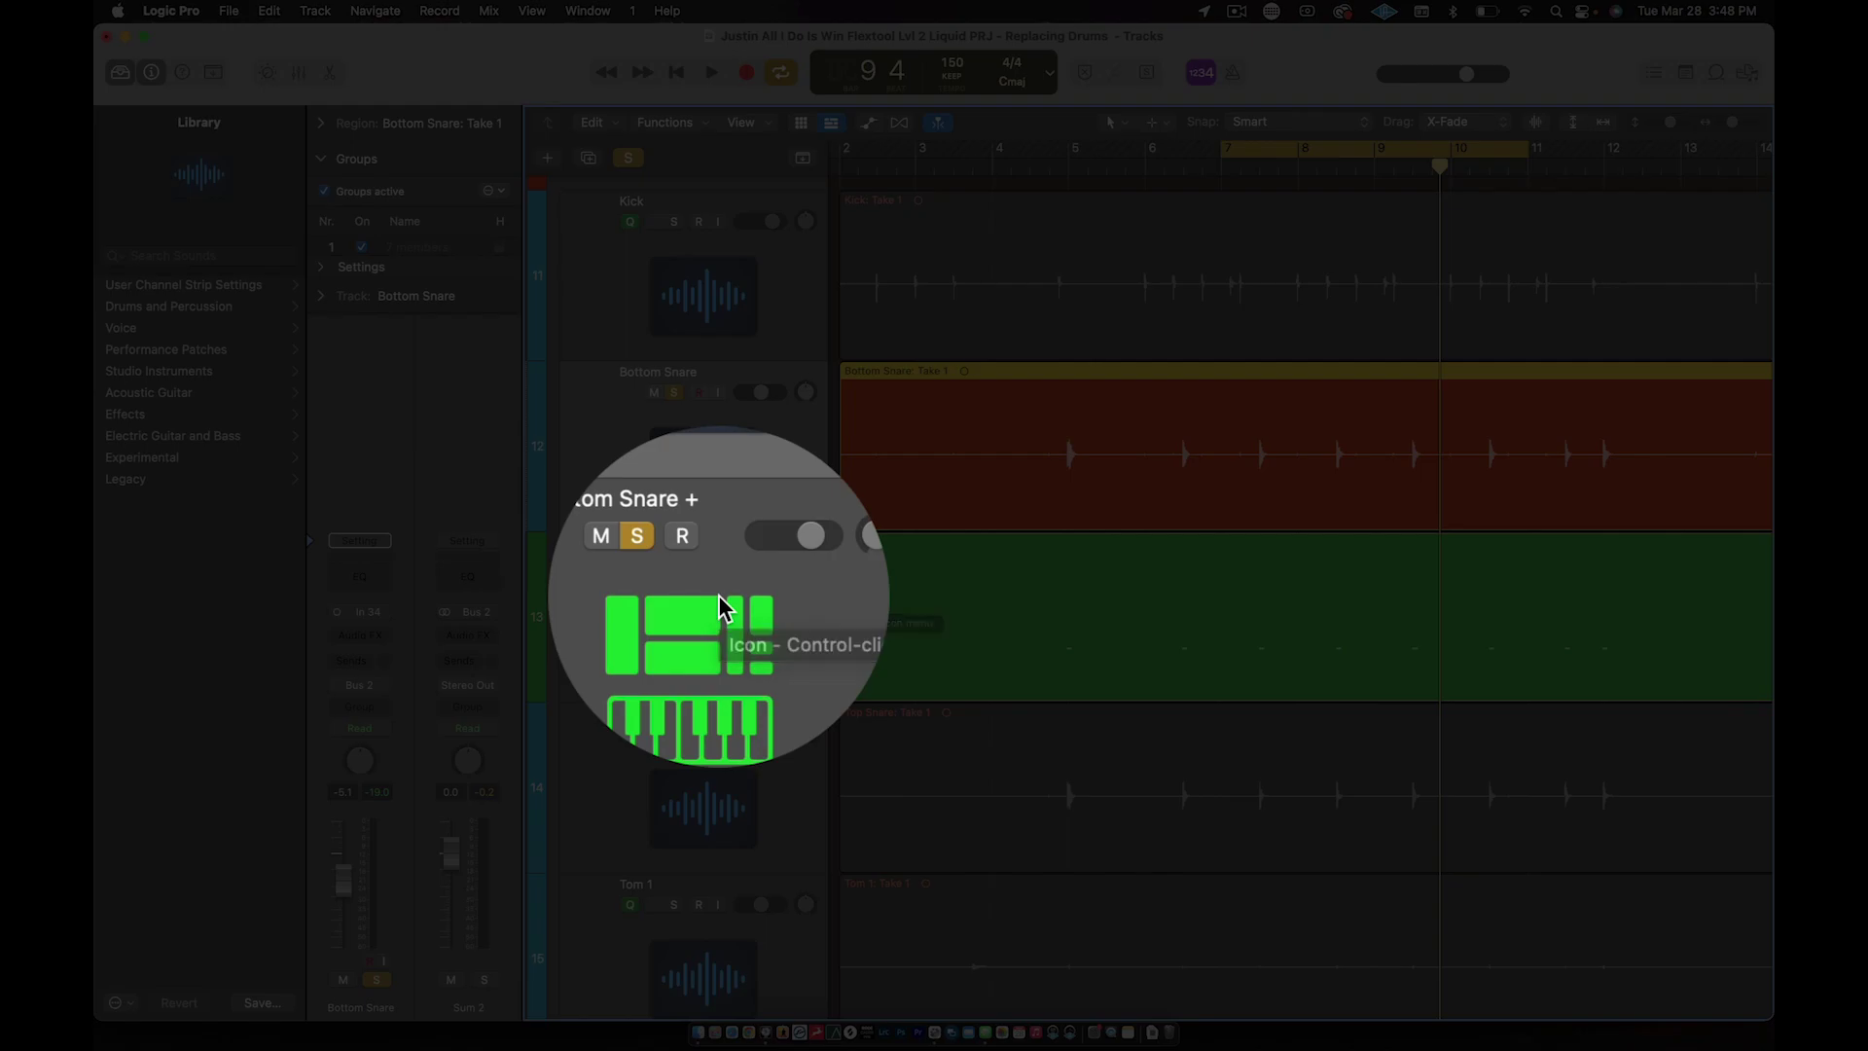
# Step: Load the Drum Kit > SoCal patch on Bottom Snare + and open its Drum Kit Designer
pyautogui.click(672, 623)
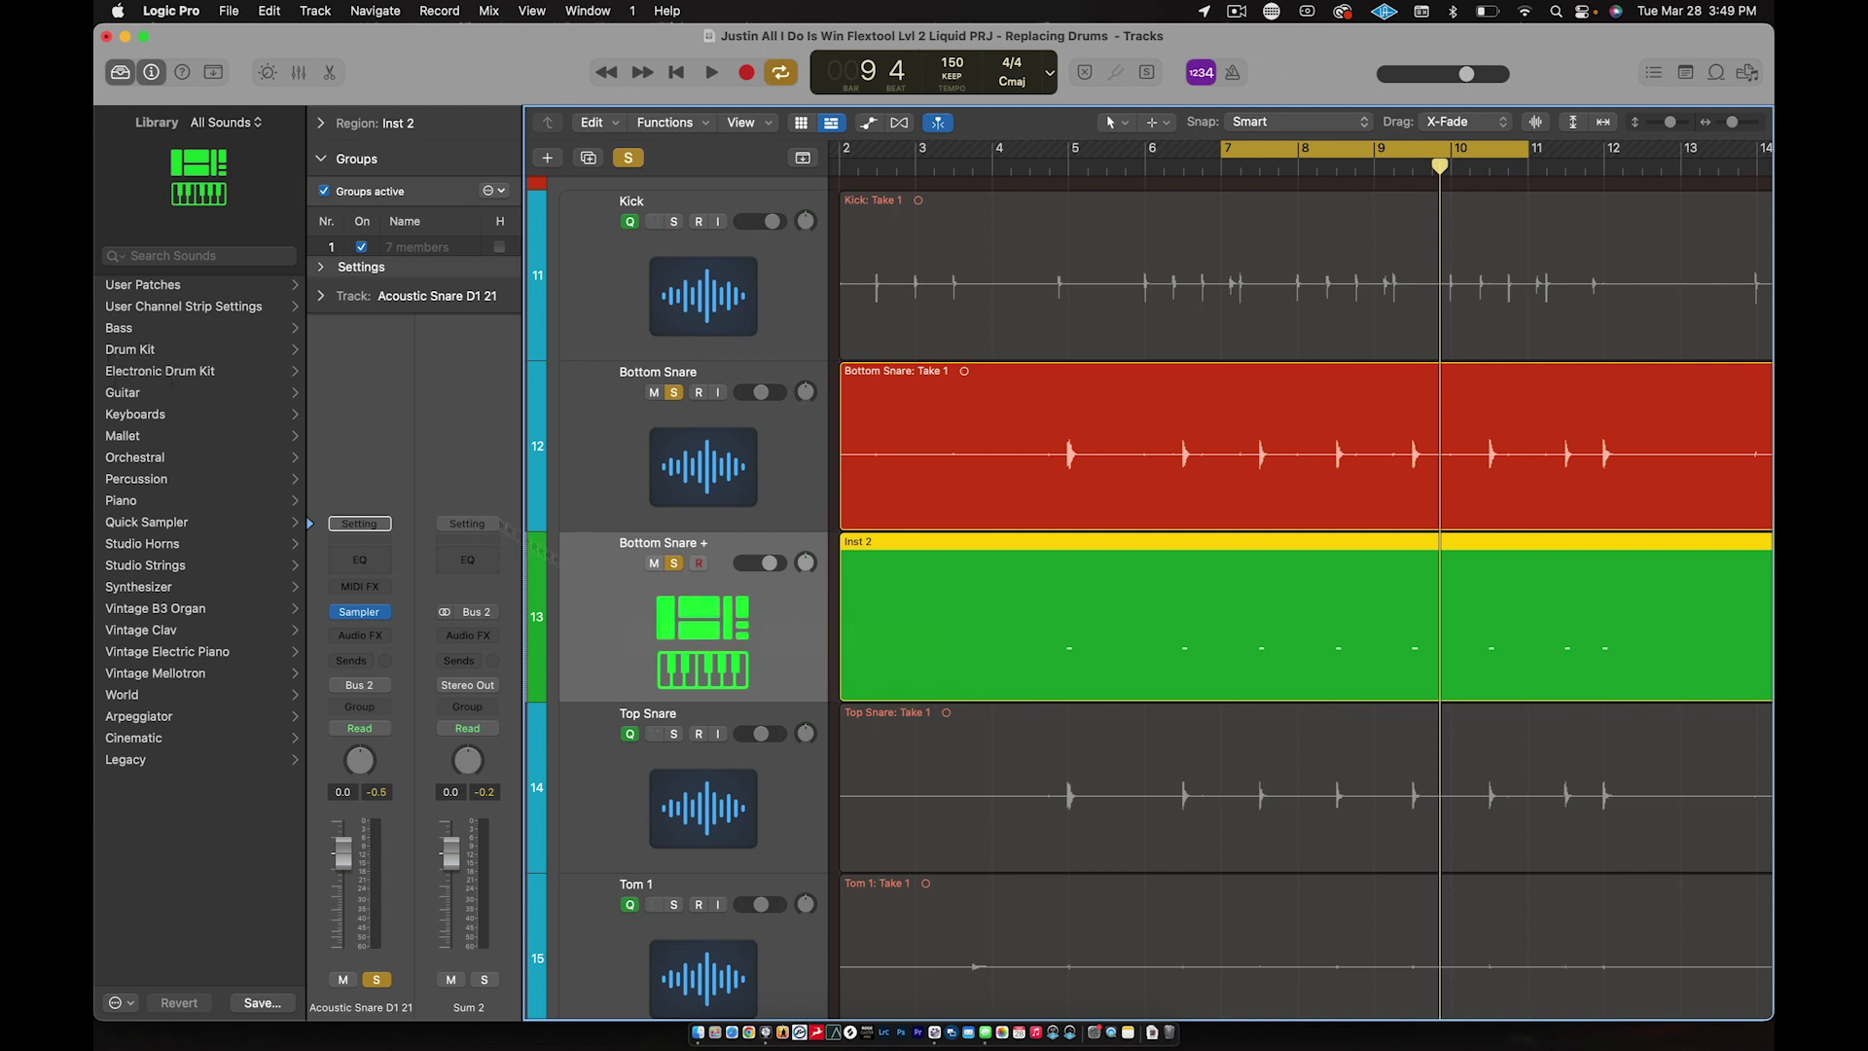
pyautogui.click(155, 349)
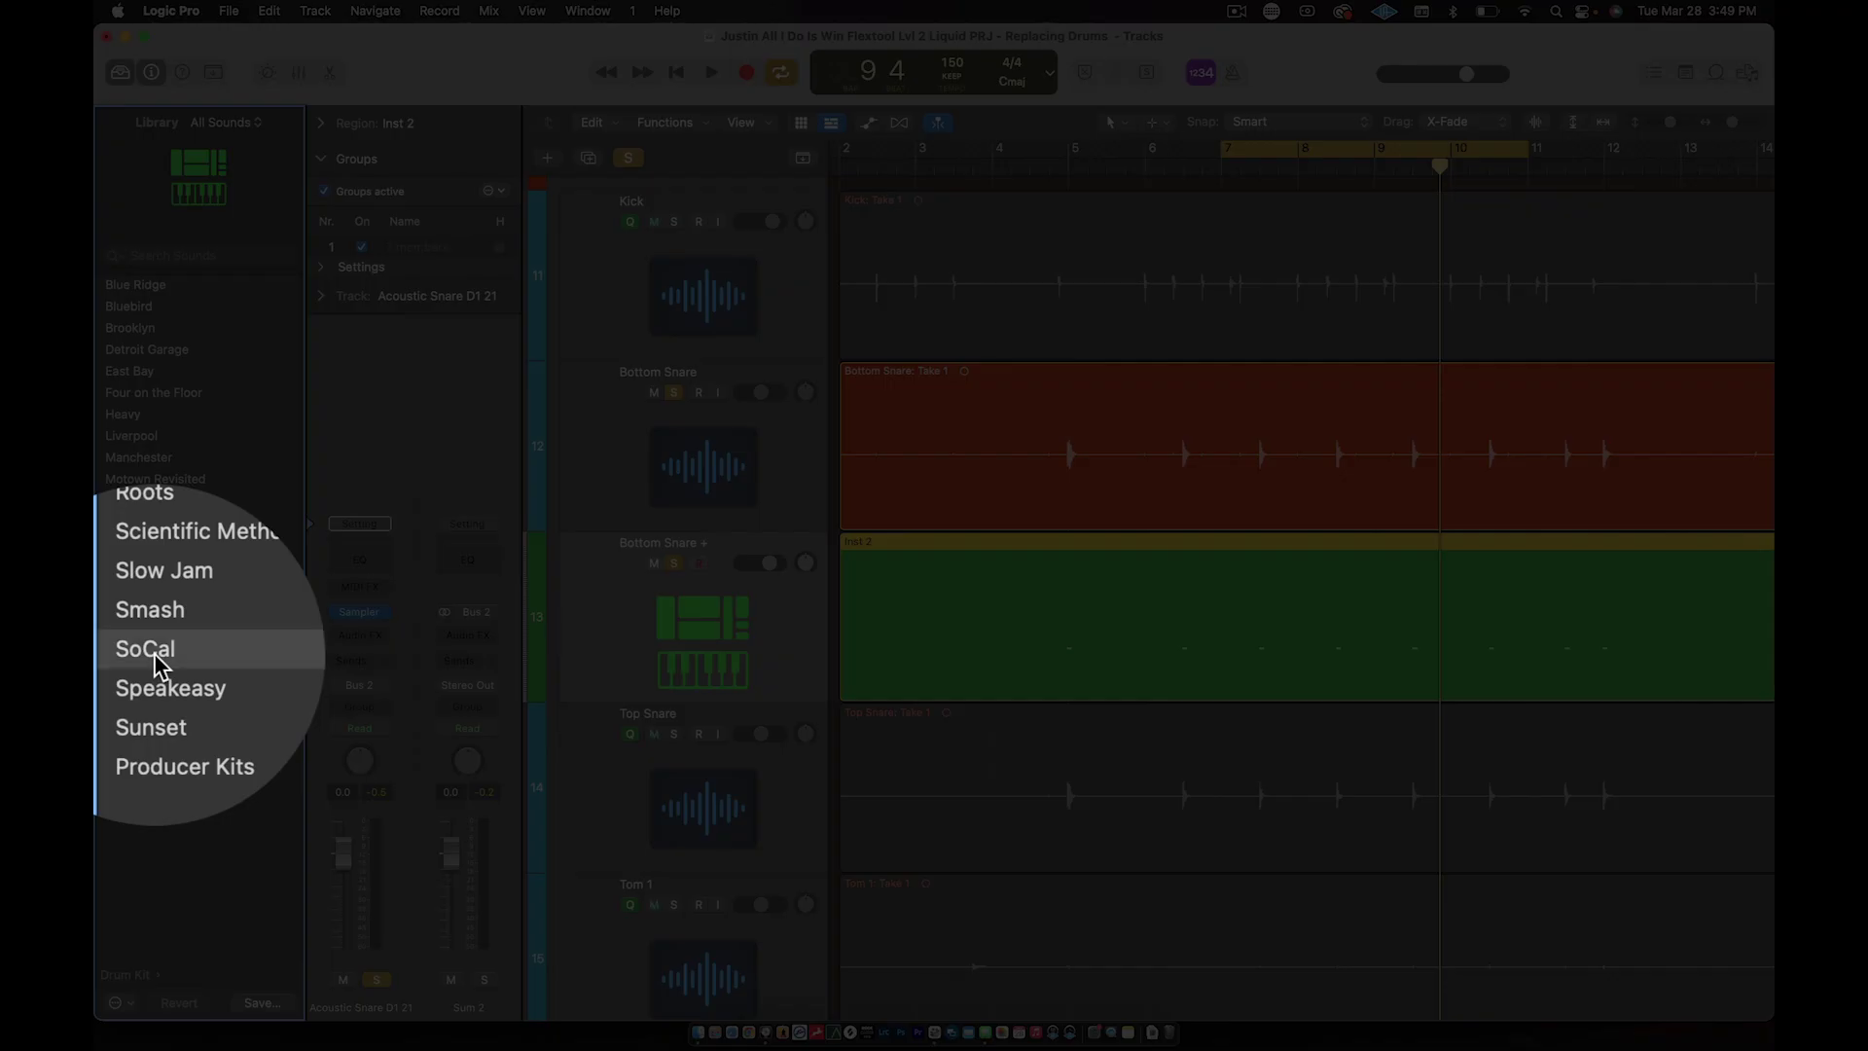
pyautogui.click(127, 658)
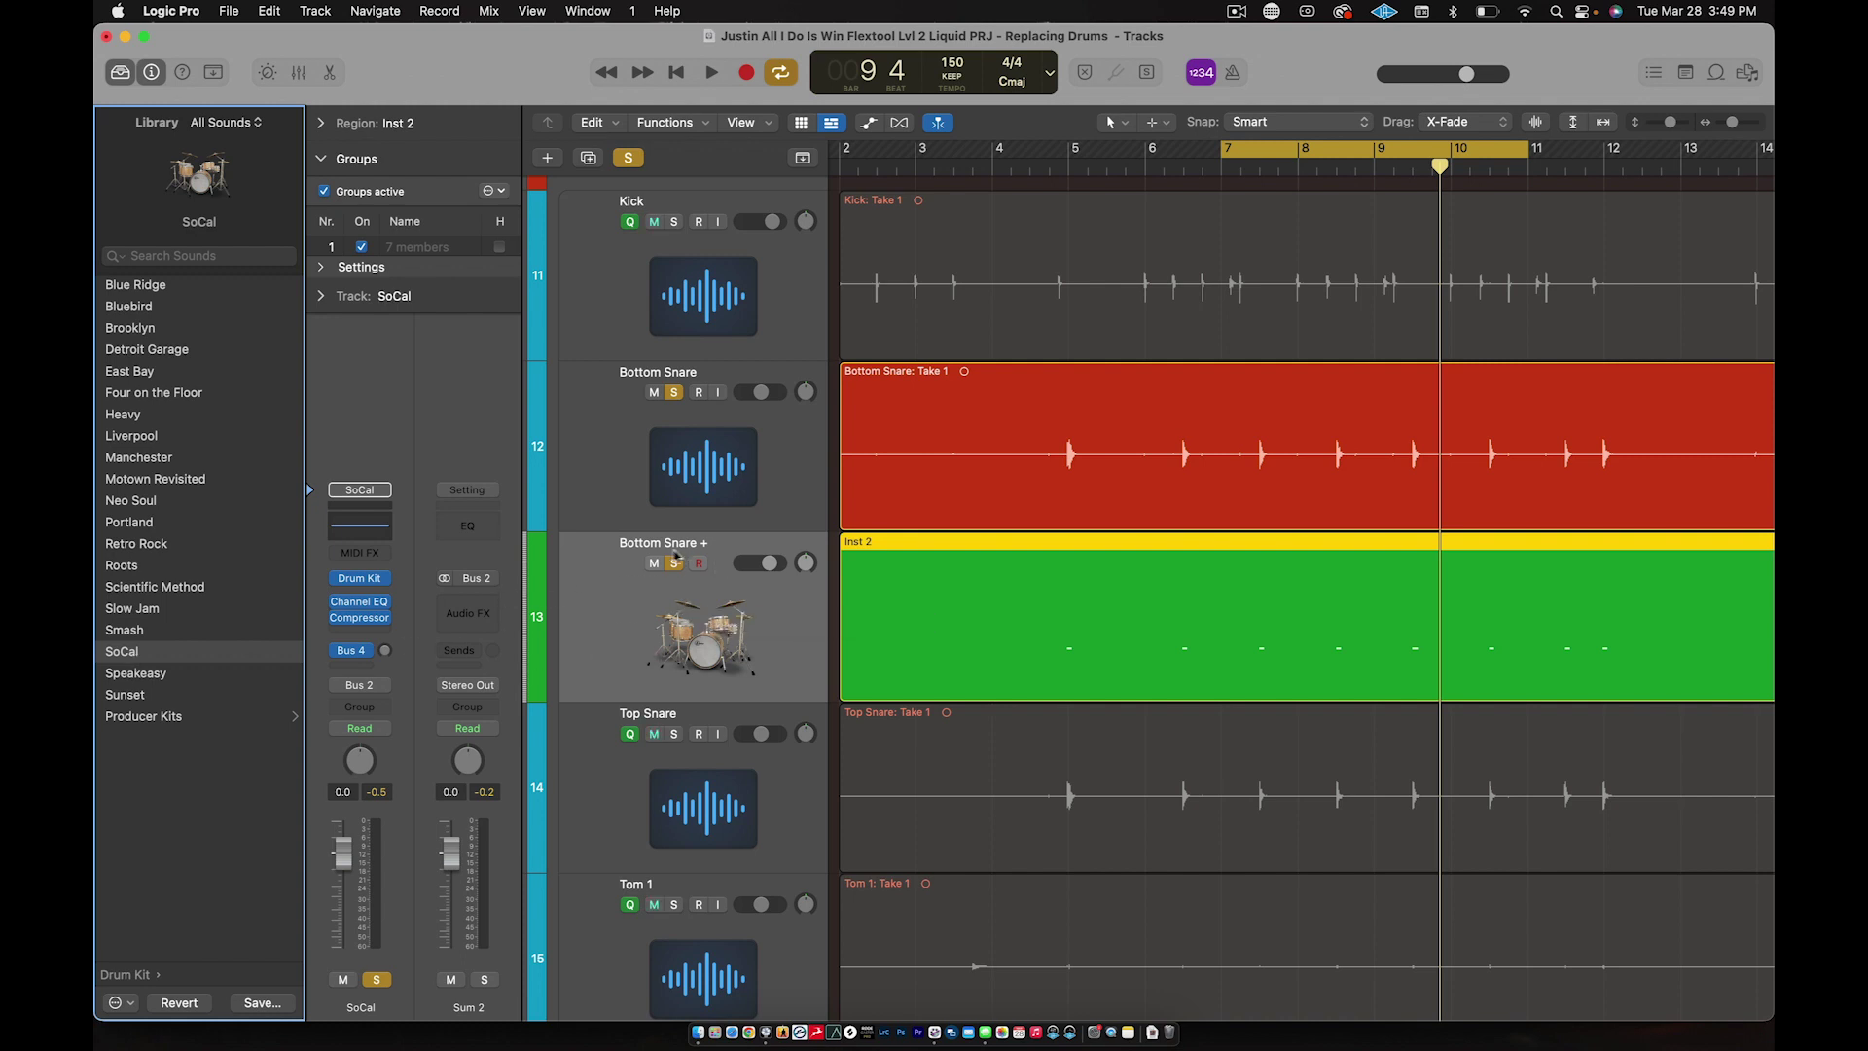
pyautogui.moveTo(362, 580)
pyautogui.click(362, 581)
# Step: Try the SoCal, SoCal 2 and SoCal 3 snares, then settle back on SoCal
pyautogui.moveTo(1037, 282); pyautogui.dragTo(736, 232)
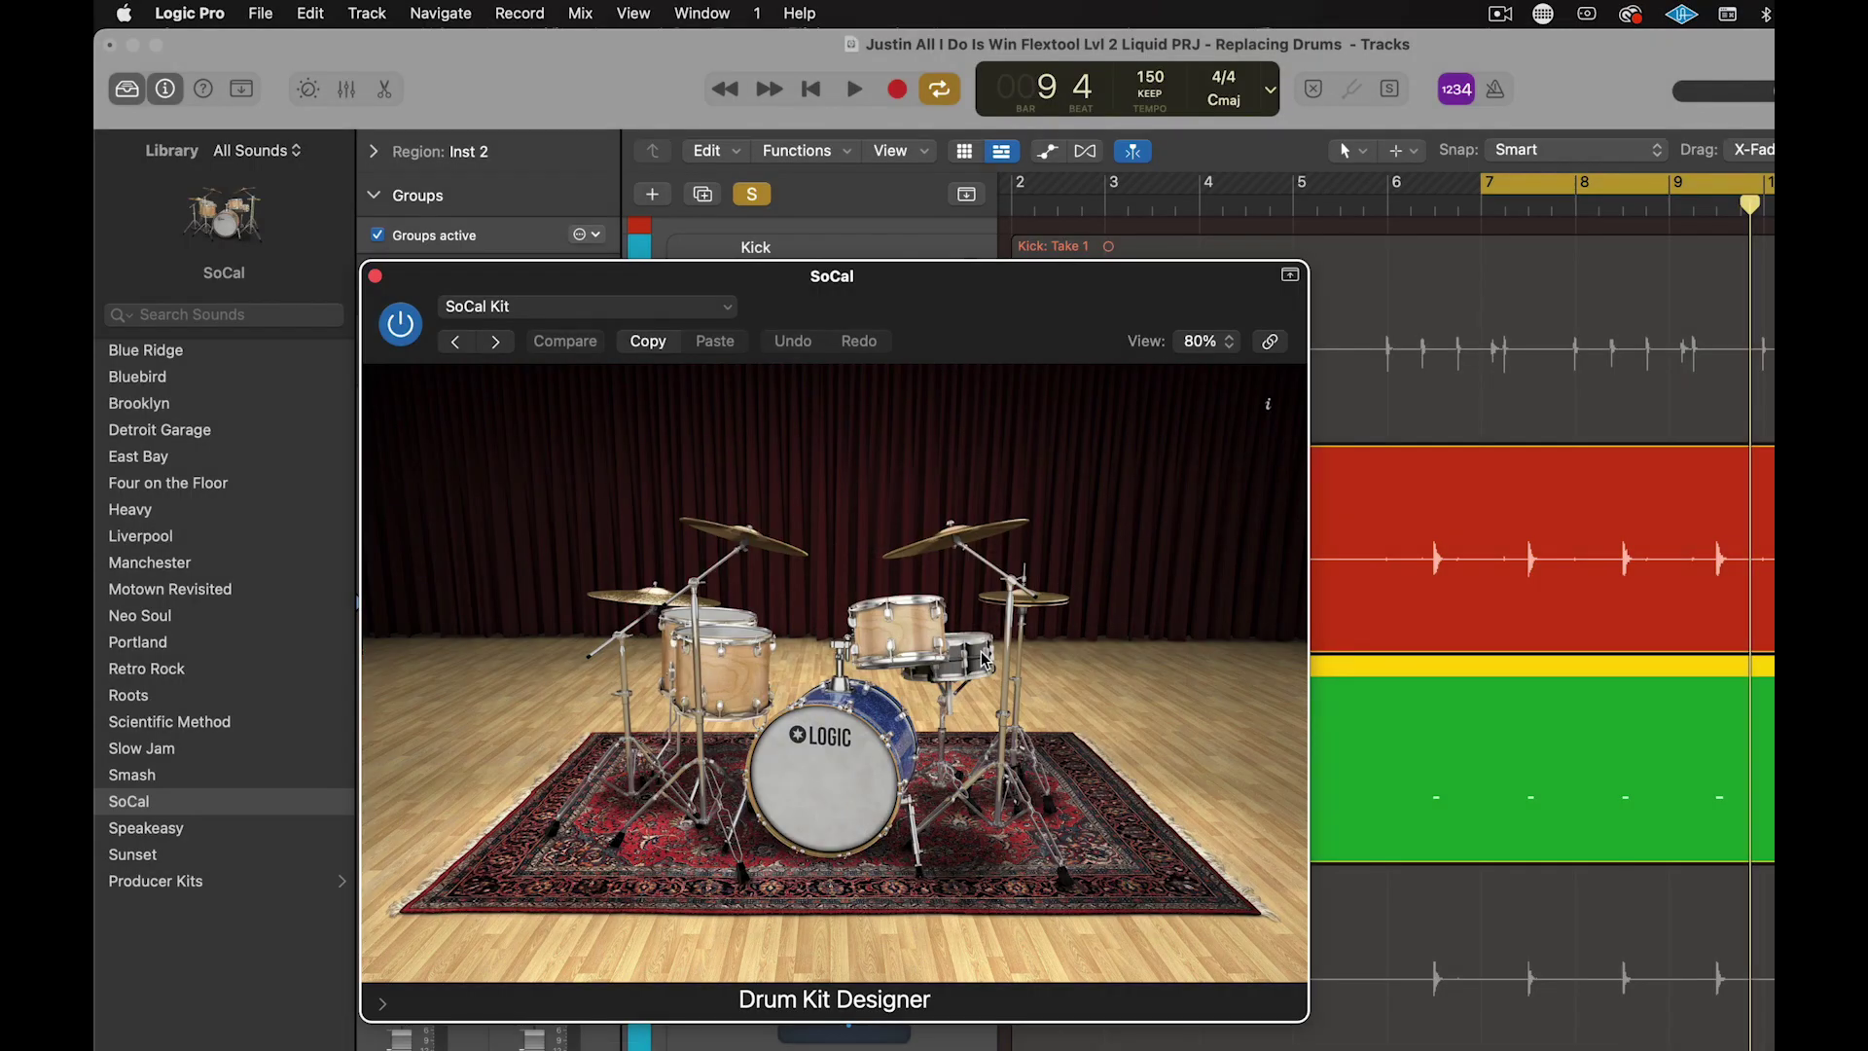
pyautogui.click(984, 658)
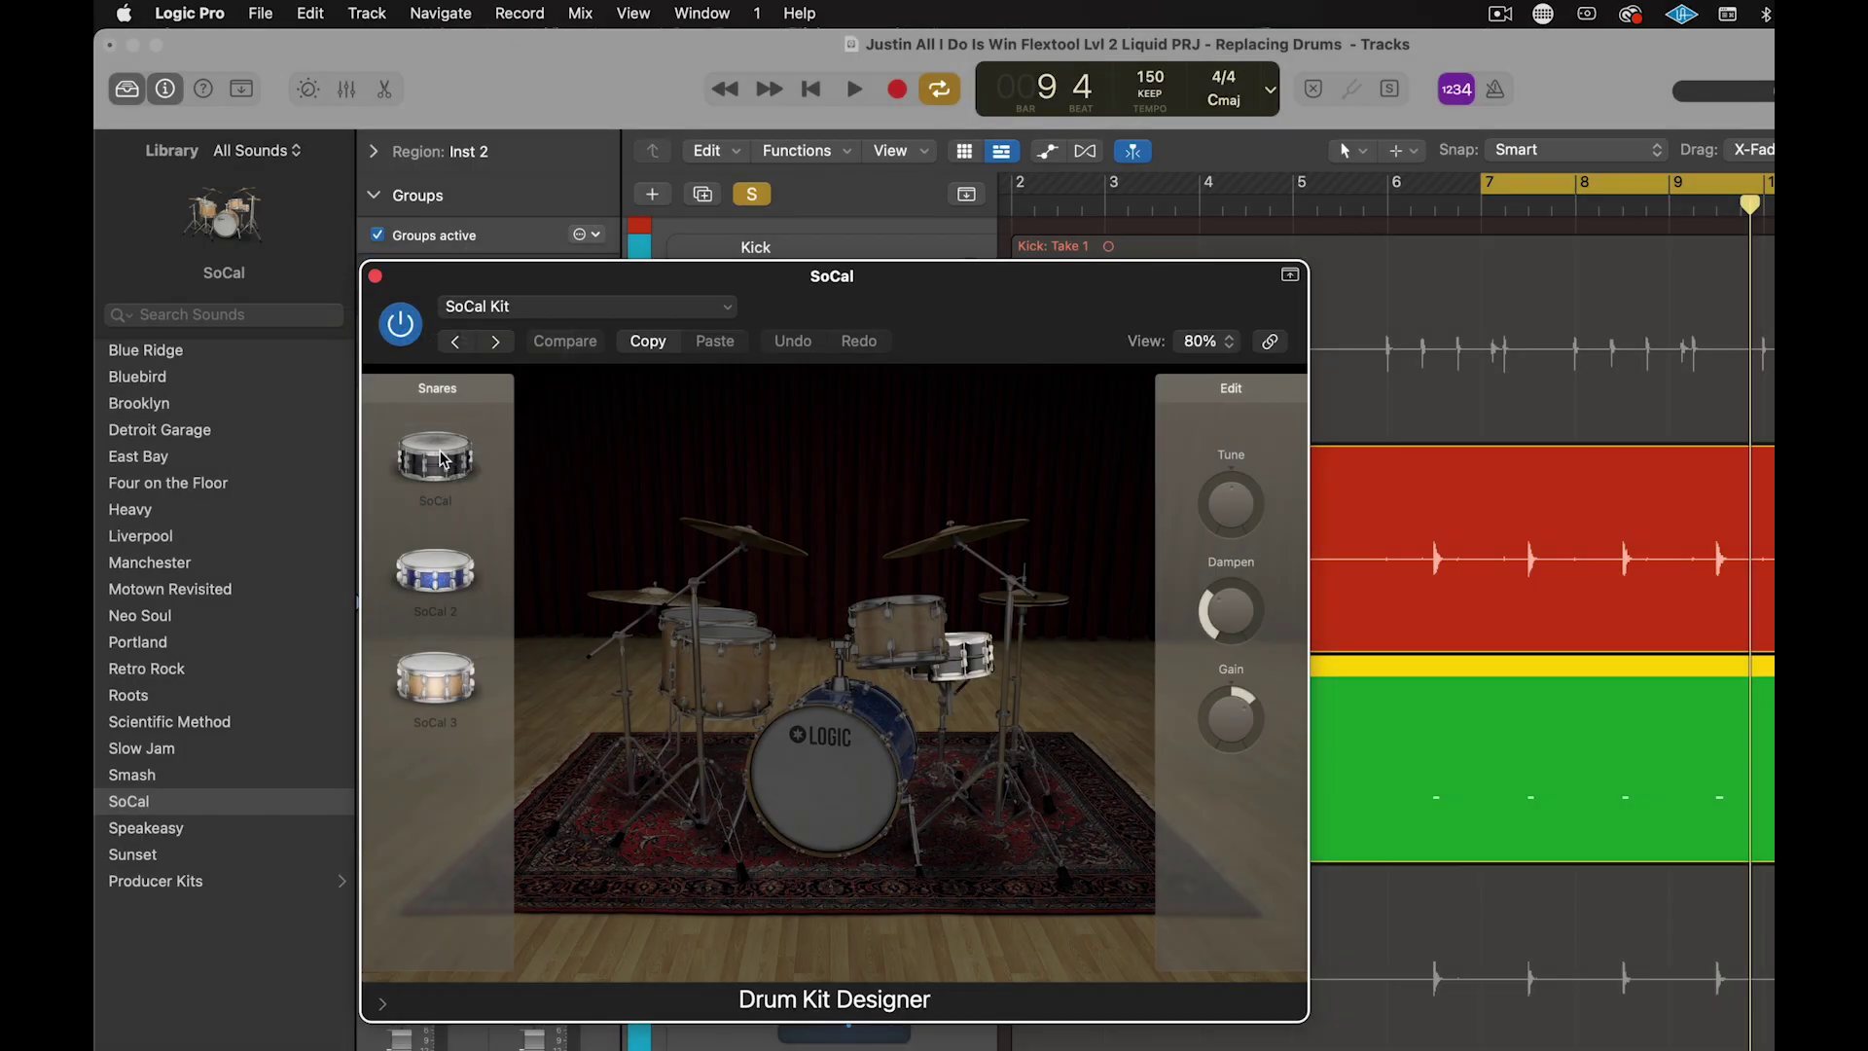
pyautogui.click(440, 457)
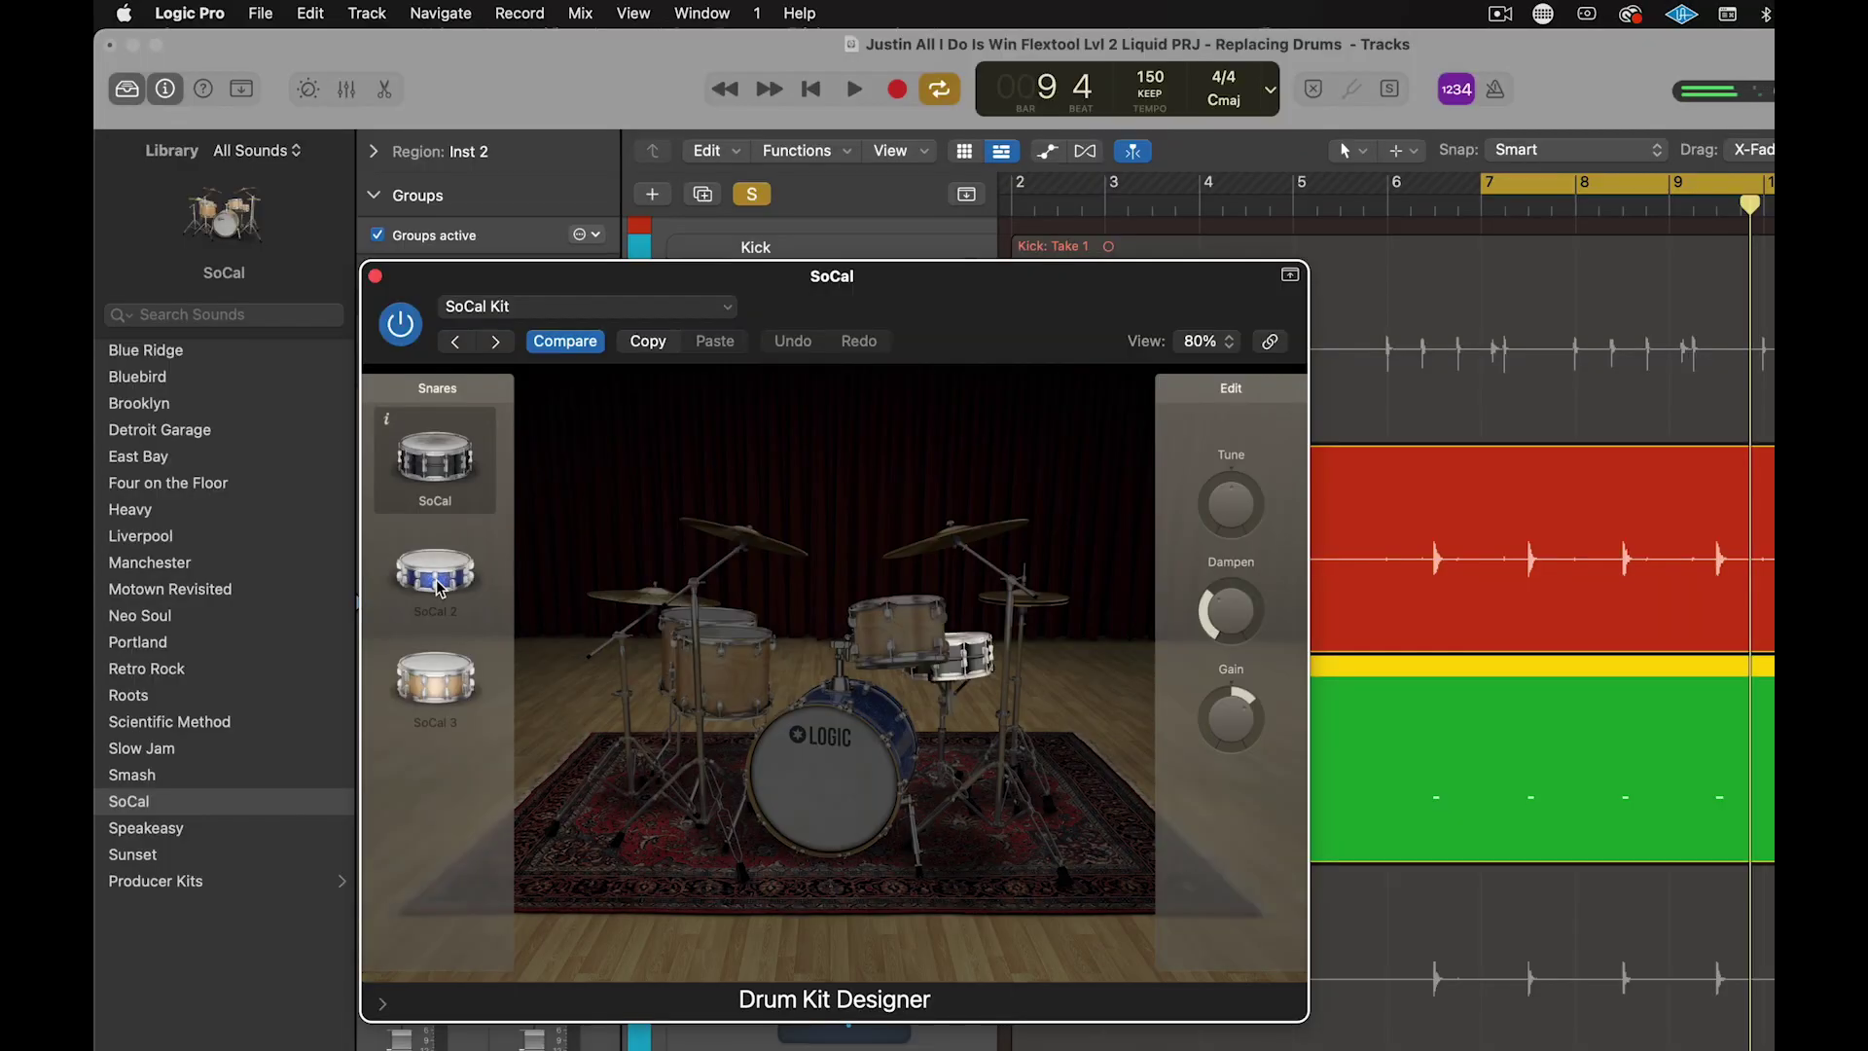
pyautogui.click(439, 584)
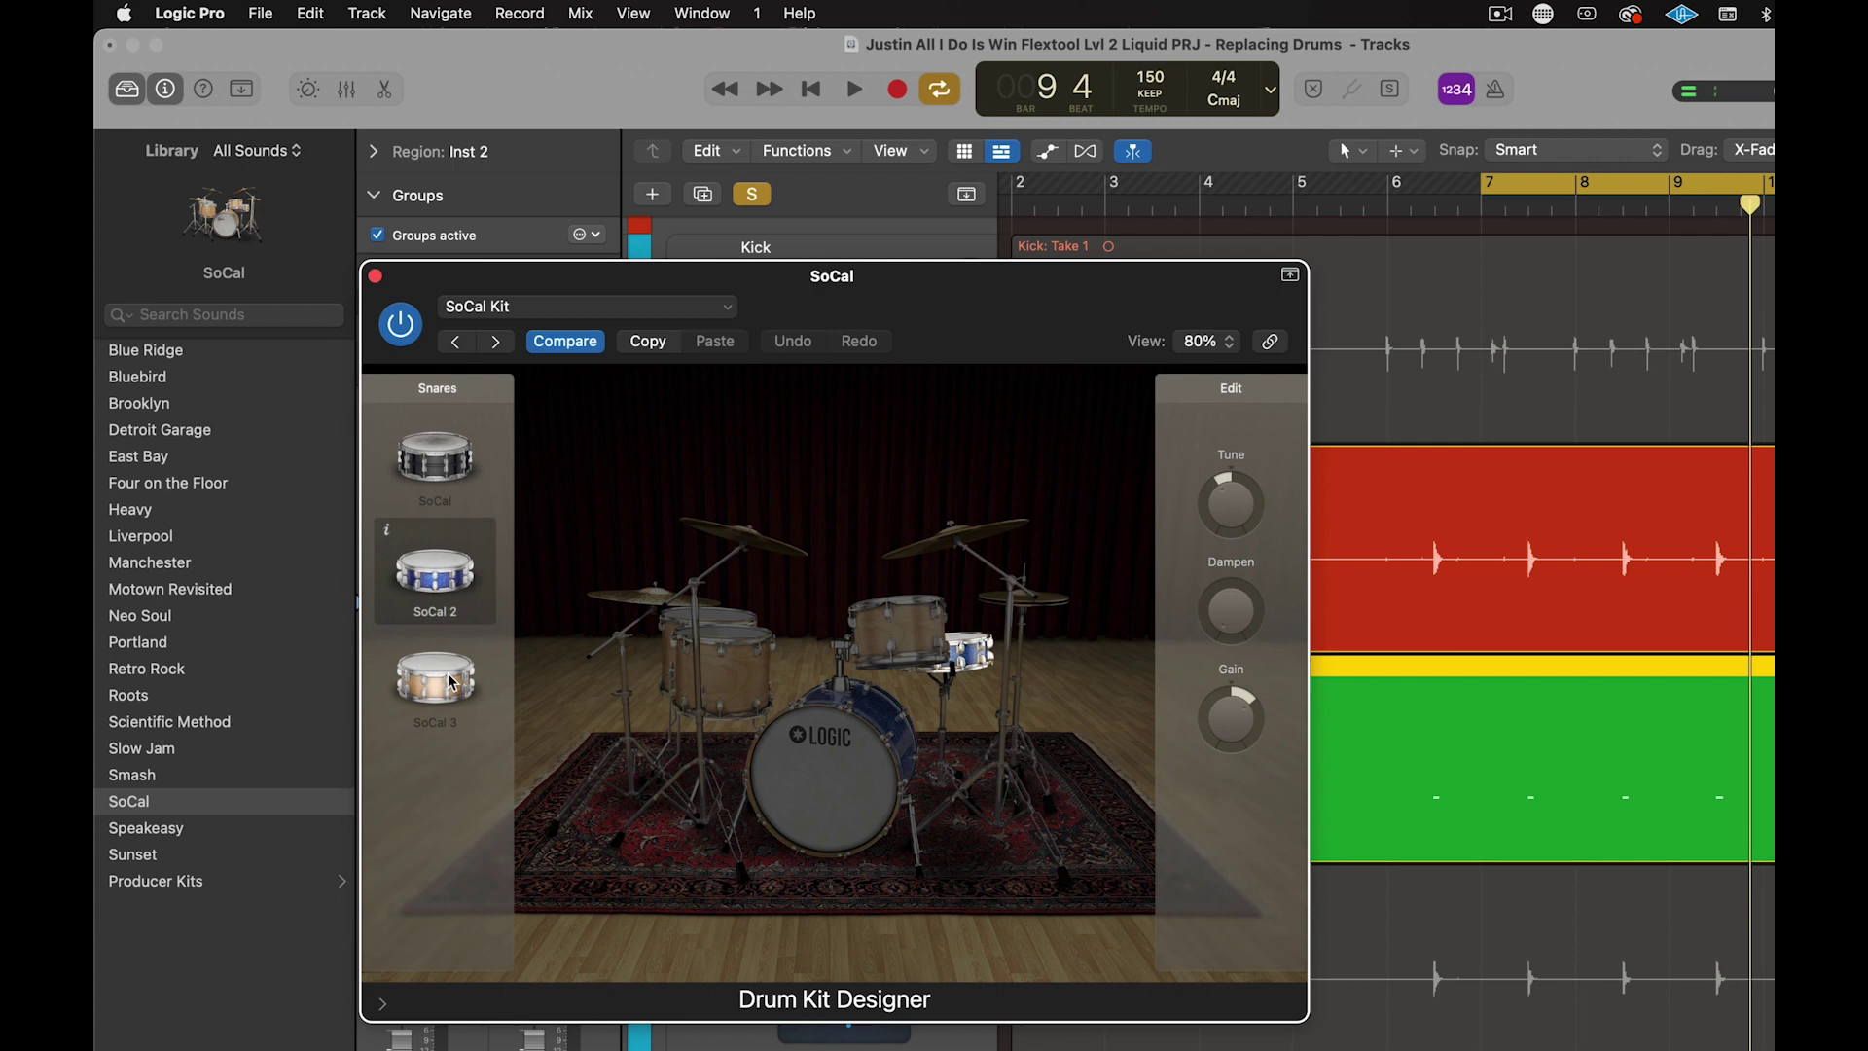
pyautogui.click(451, 683)
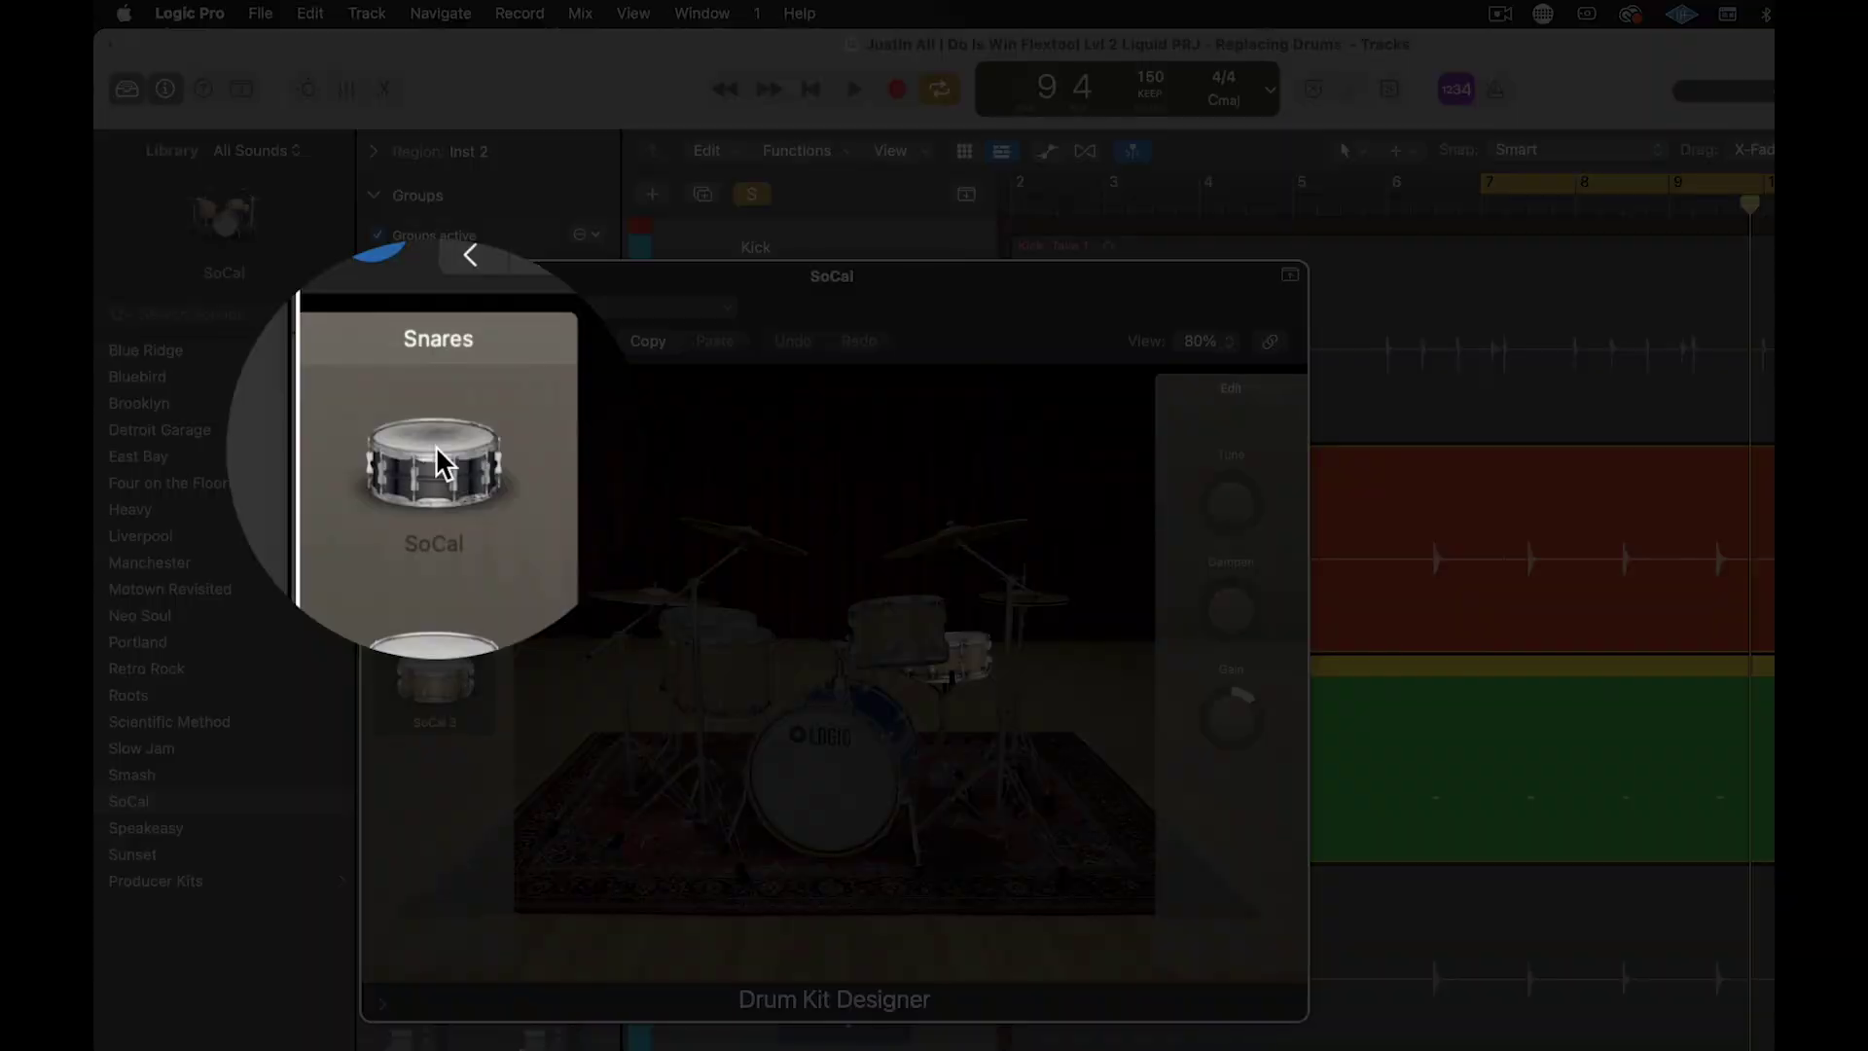
pyautogui.click(440, 458)
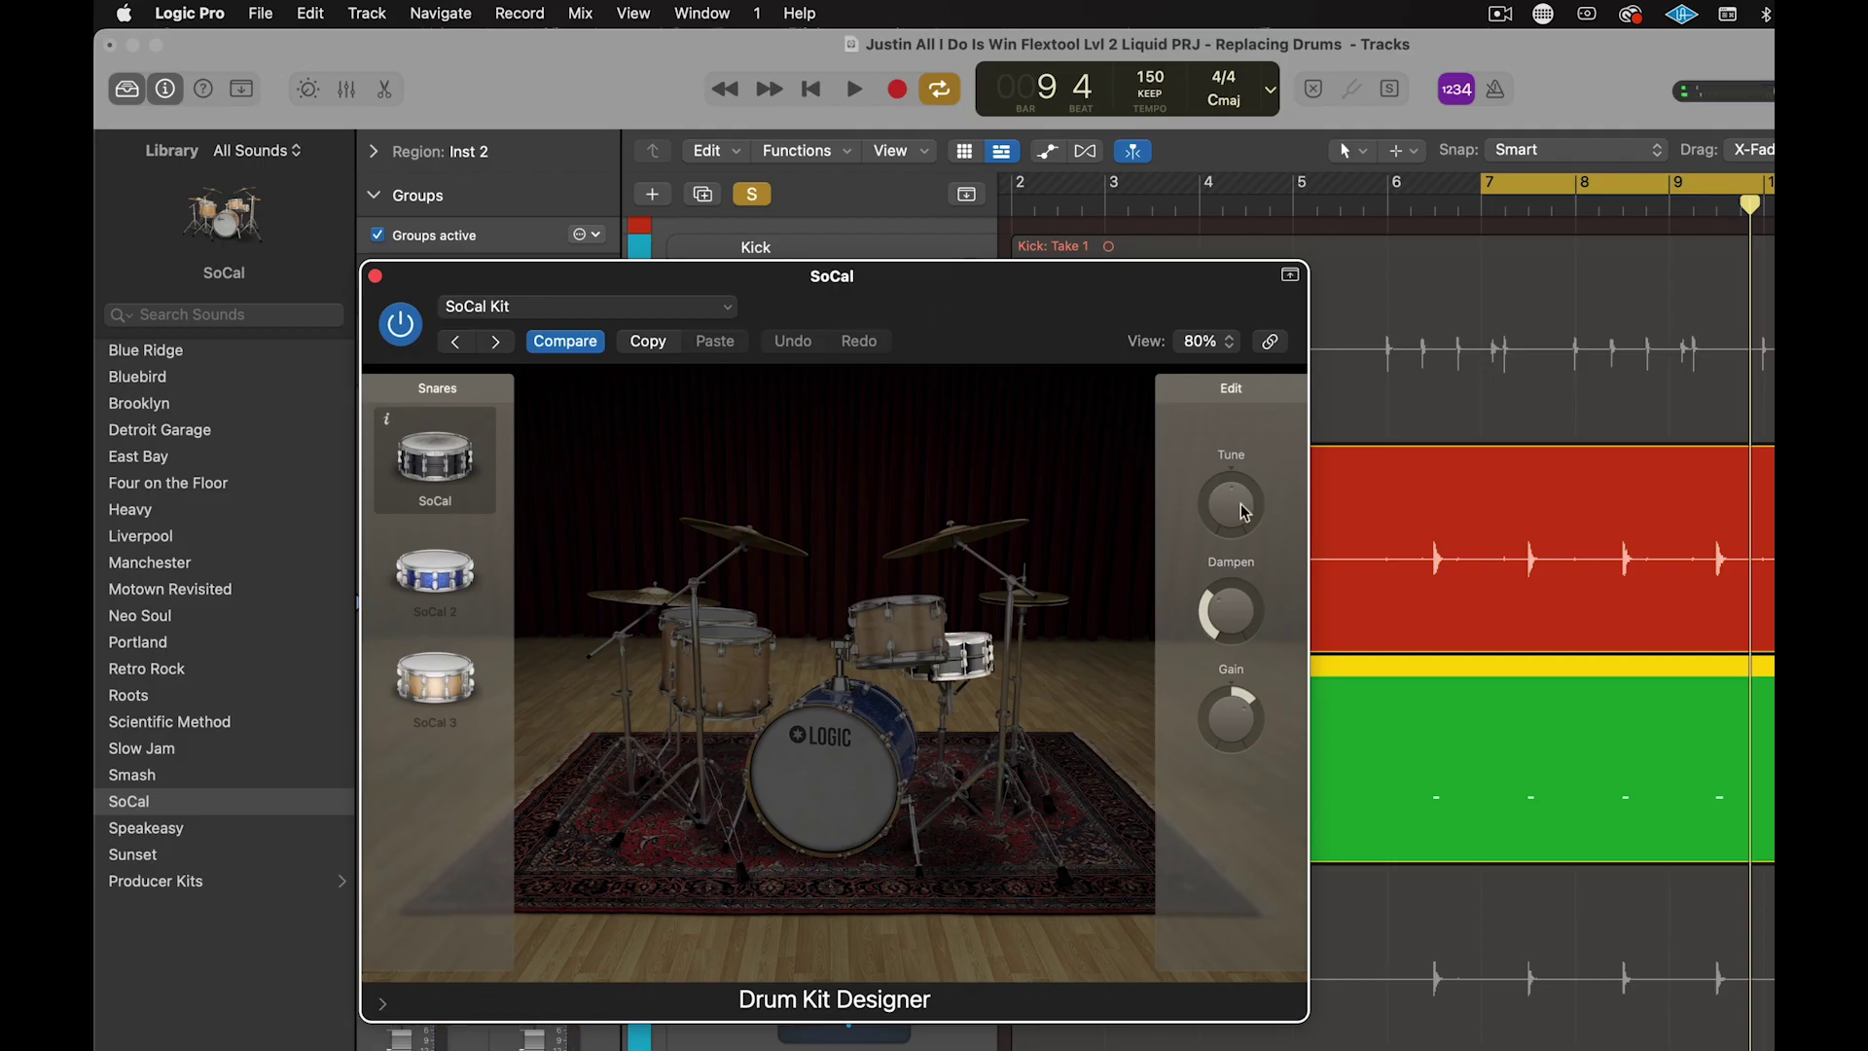
pyautogui.click(968, 647)
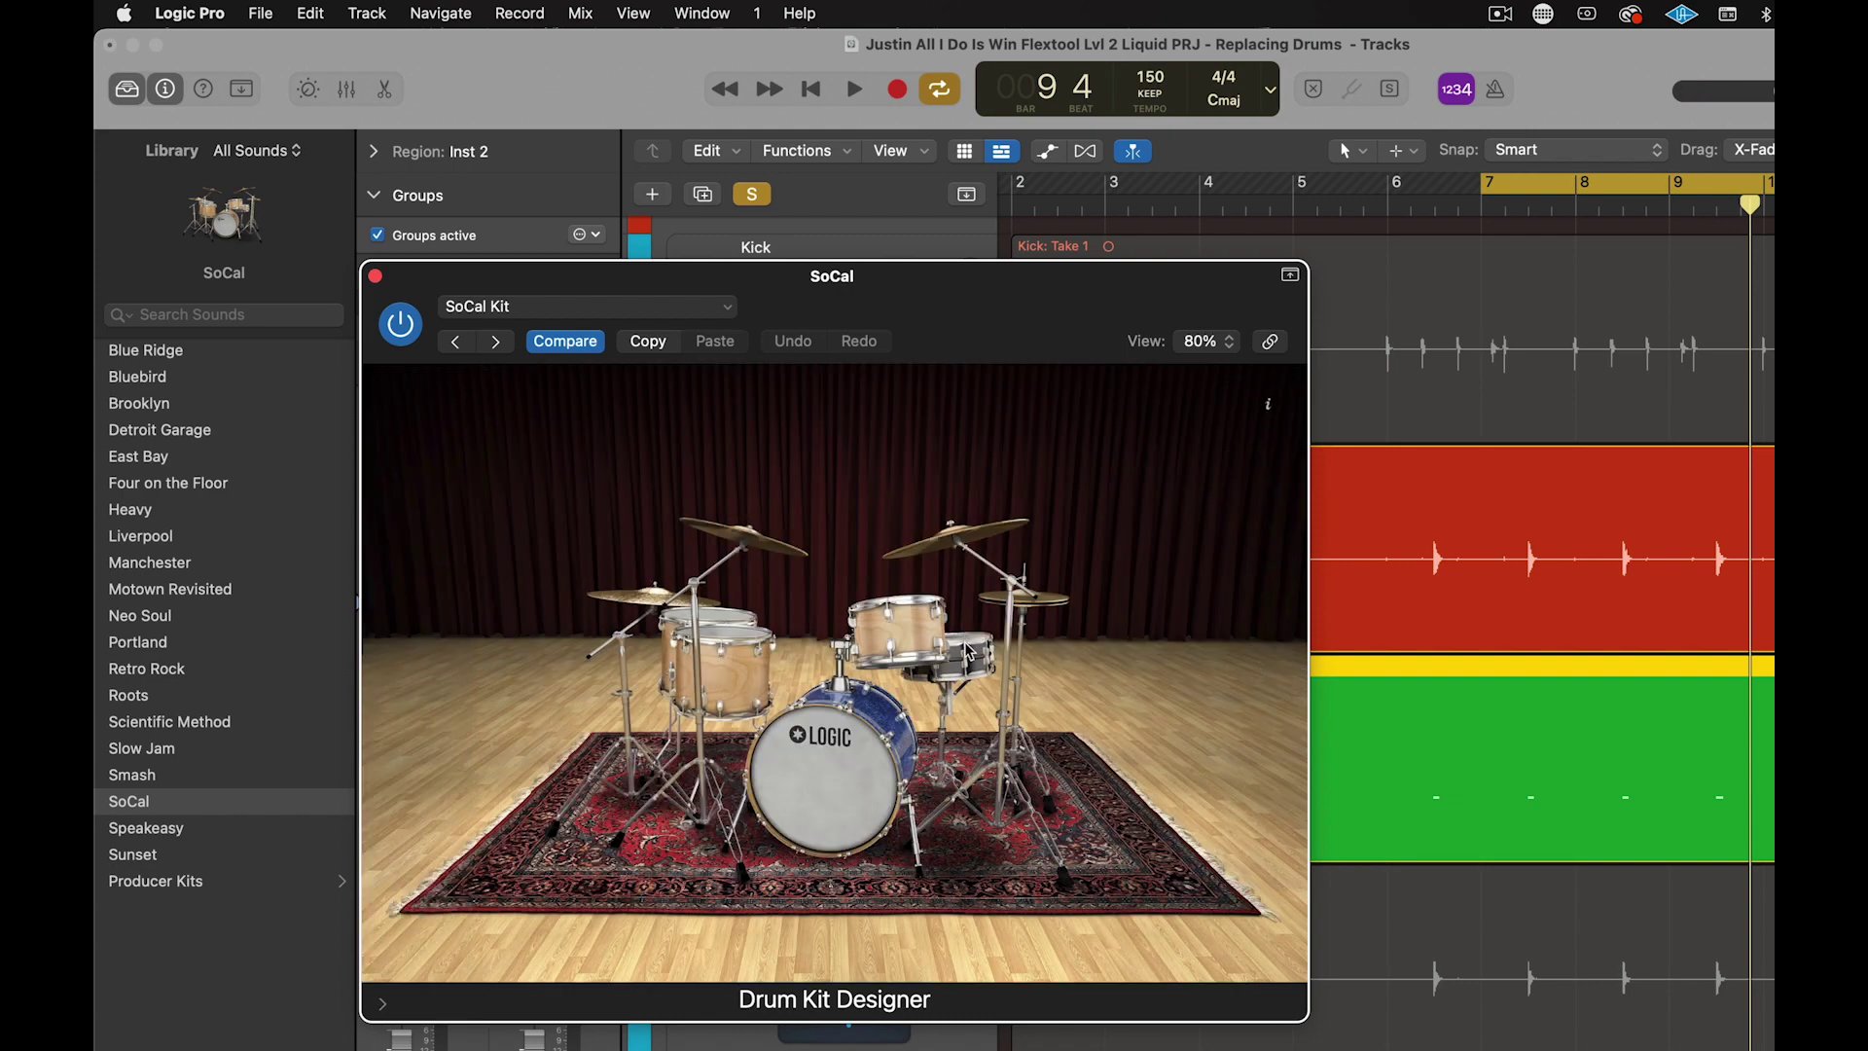
# Step: Retune the SoCal snare to -141 cent, audition it, and close Drum Kit Designer
pyautogui.click(968, 650)
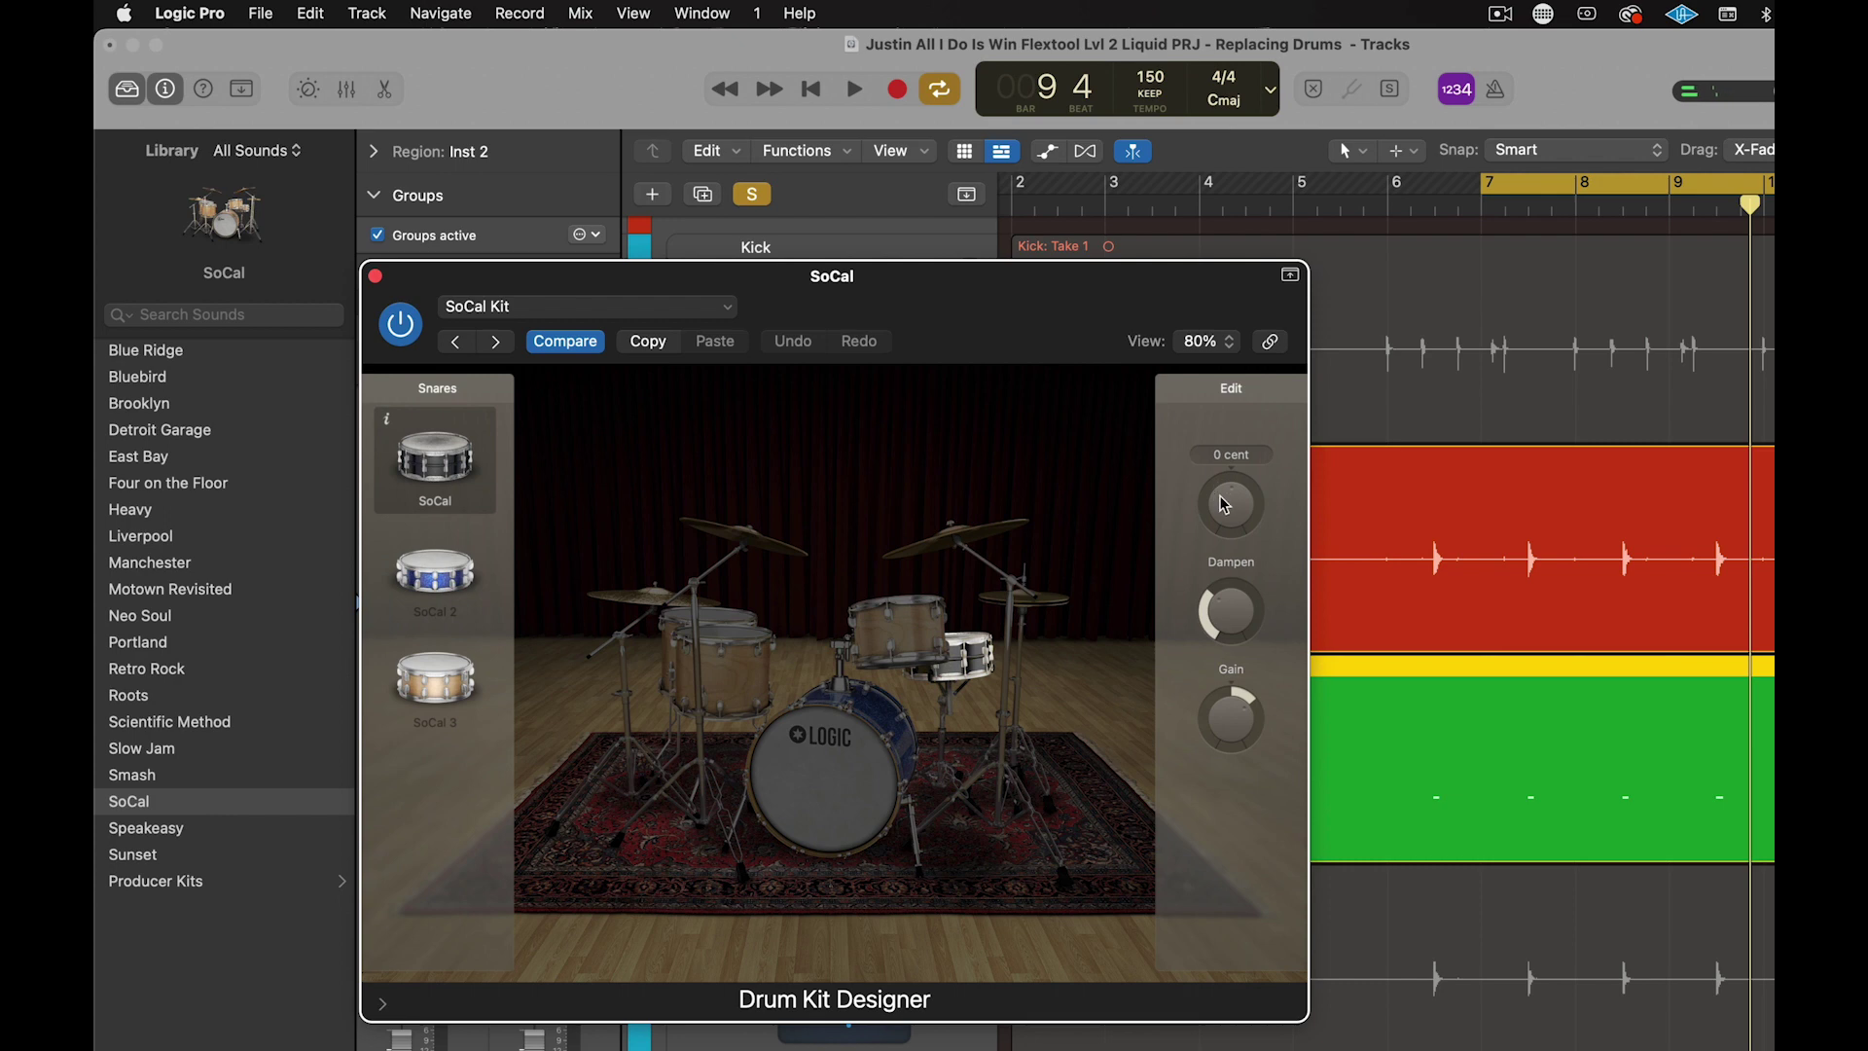
pyautogui.click(1224, 506)
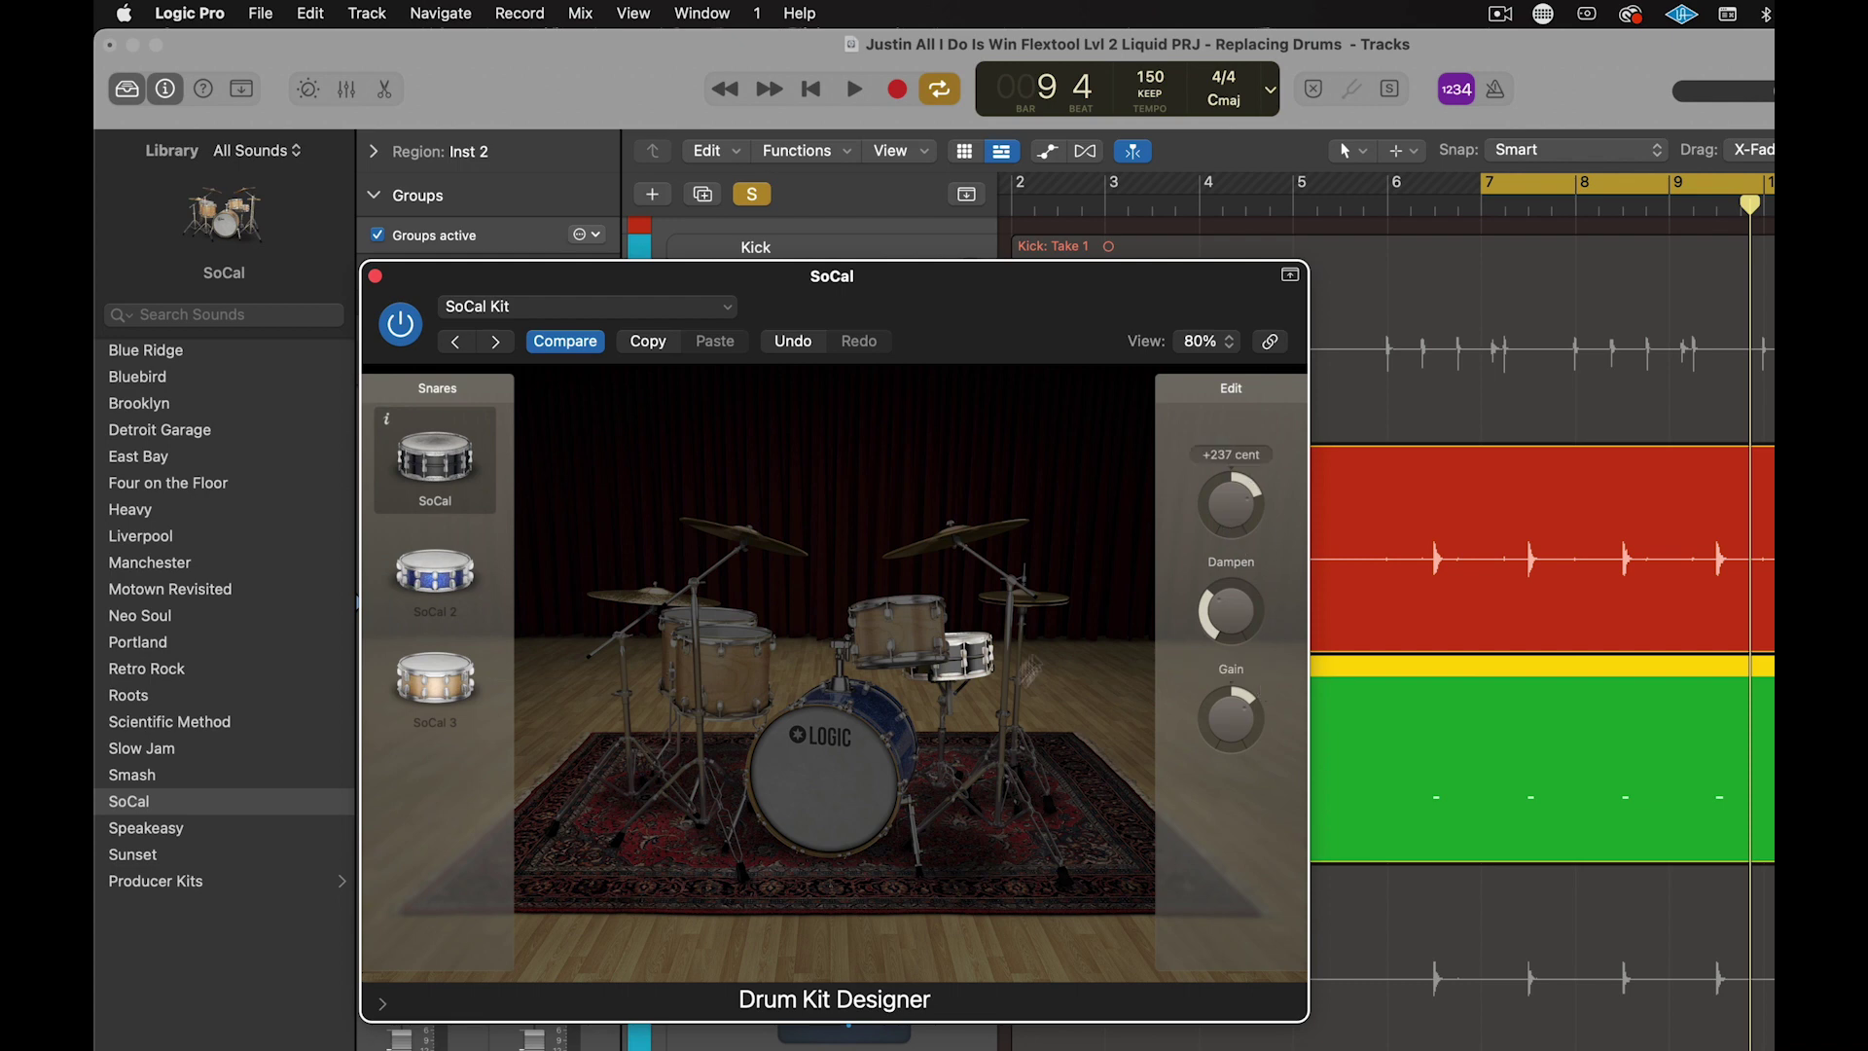
pyautogui.click(969, 659)
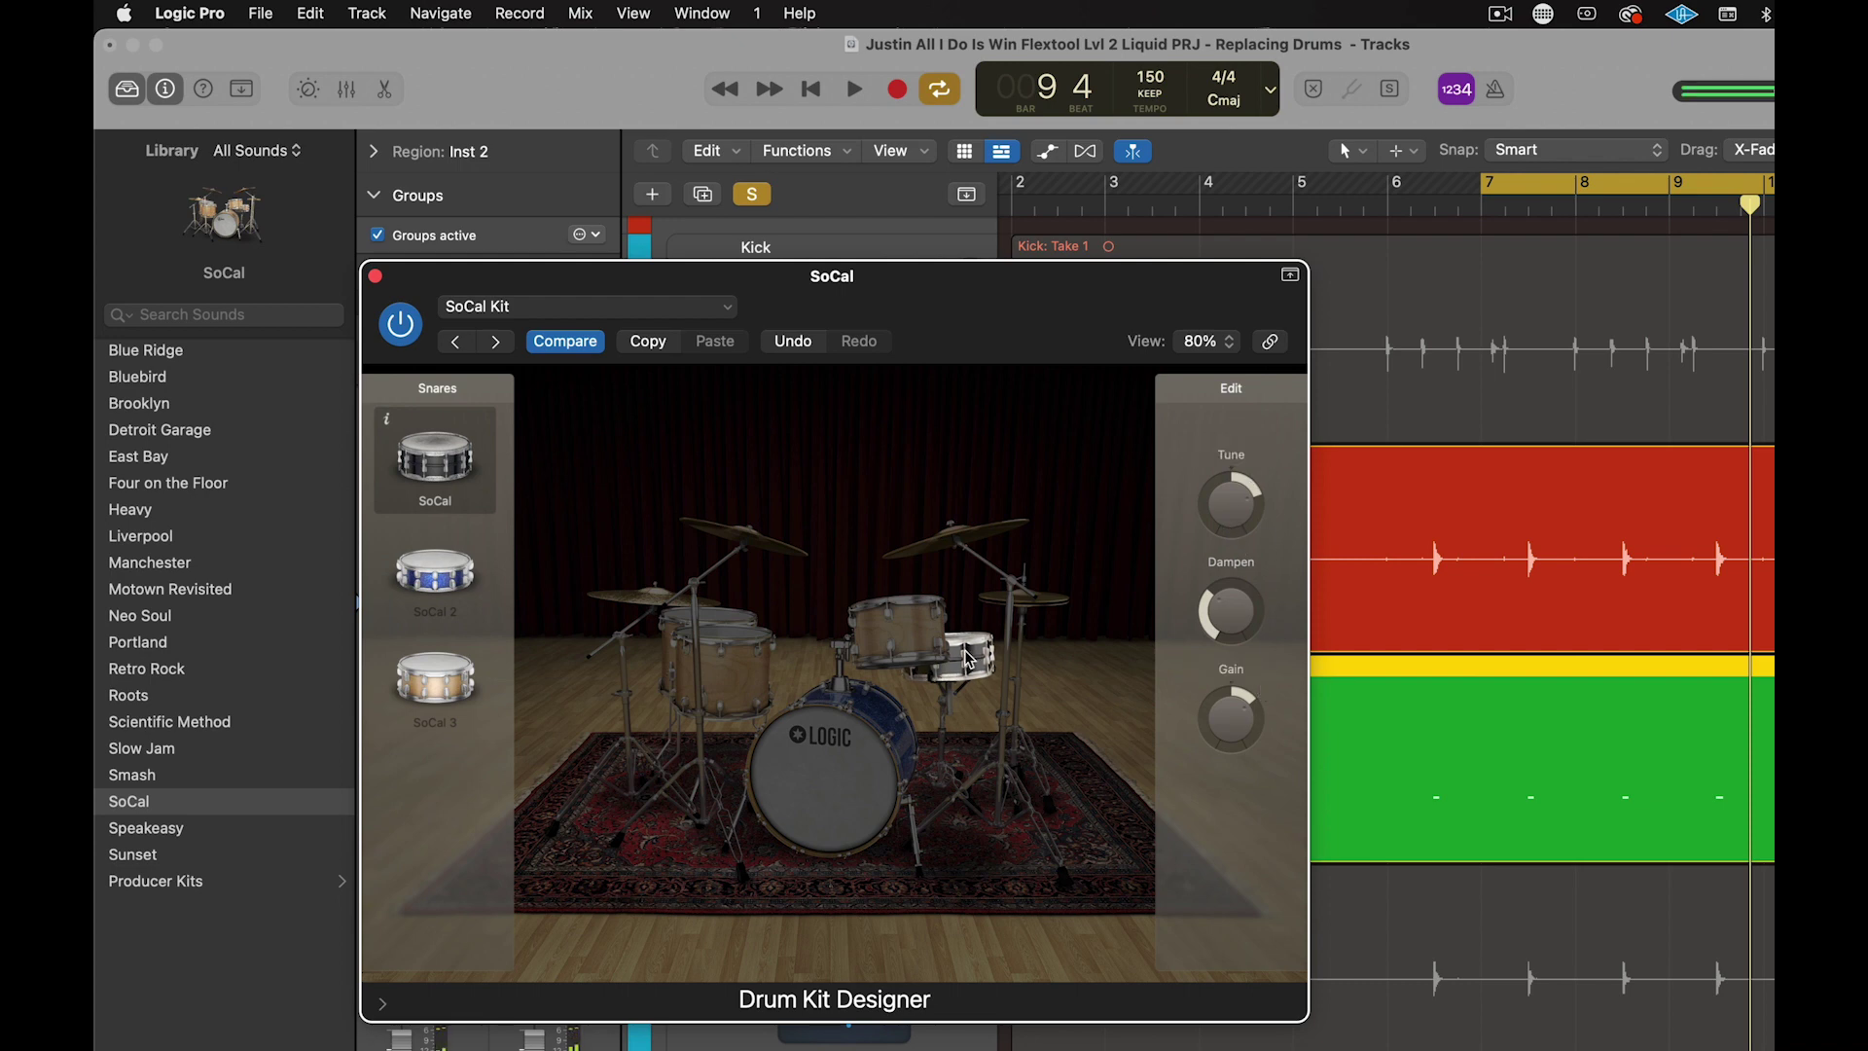
pyautogui.moveTo(1230, 521)
pyautogui.moveTo(1232, 515)
pyautogui.mouseDown()
pyautogui.moveTo(1226, 572)
pyautogui.moveTo(1229, 516)
pyautogui.mouseUp()
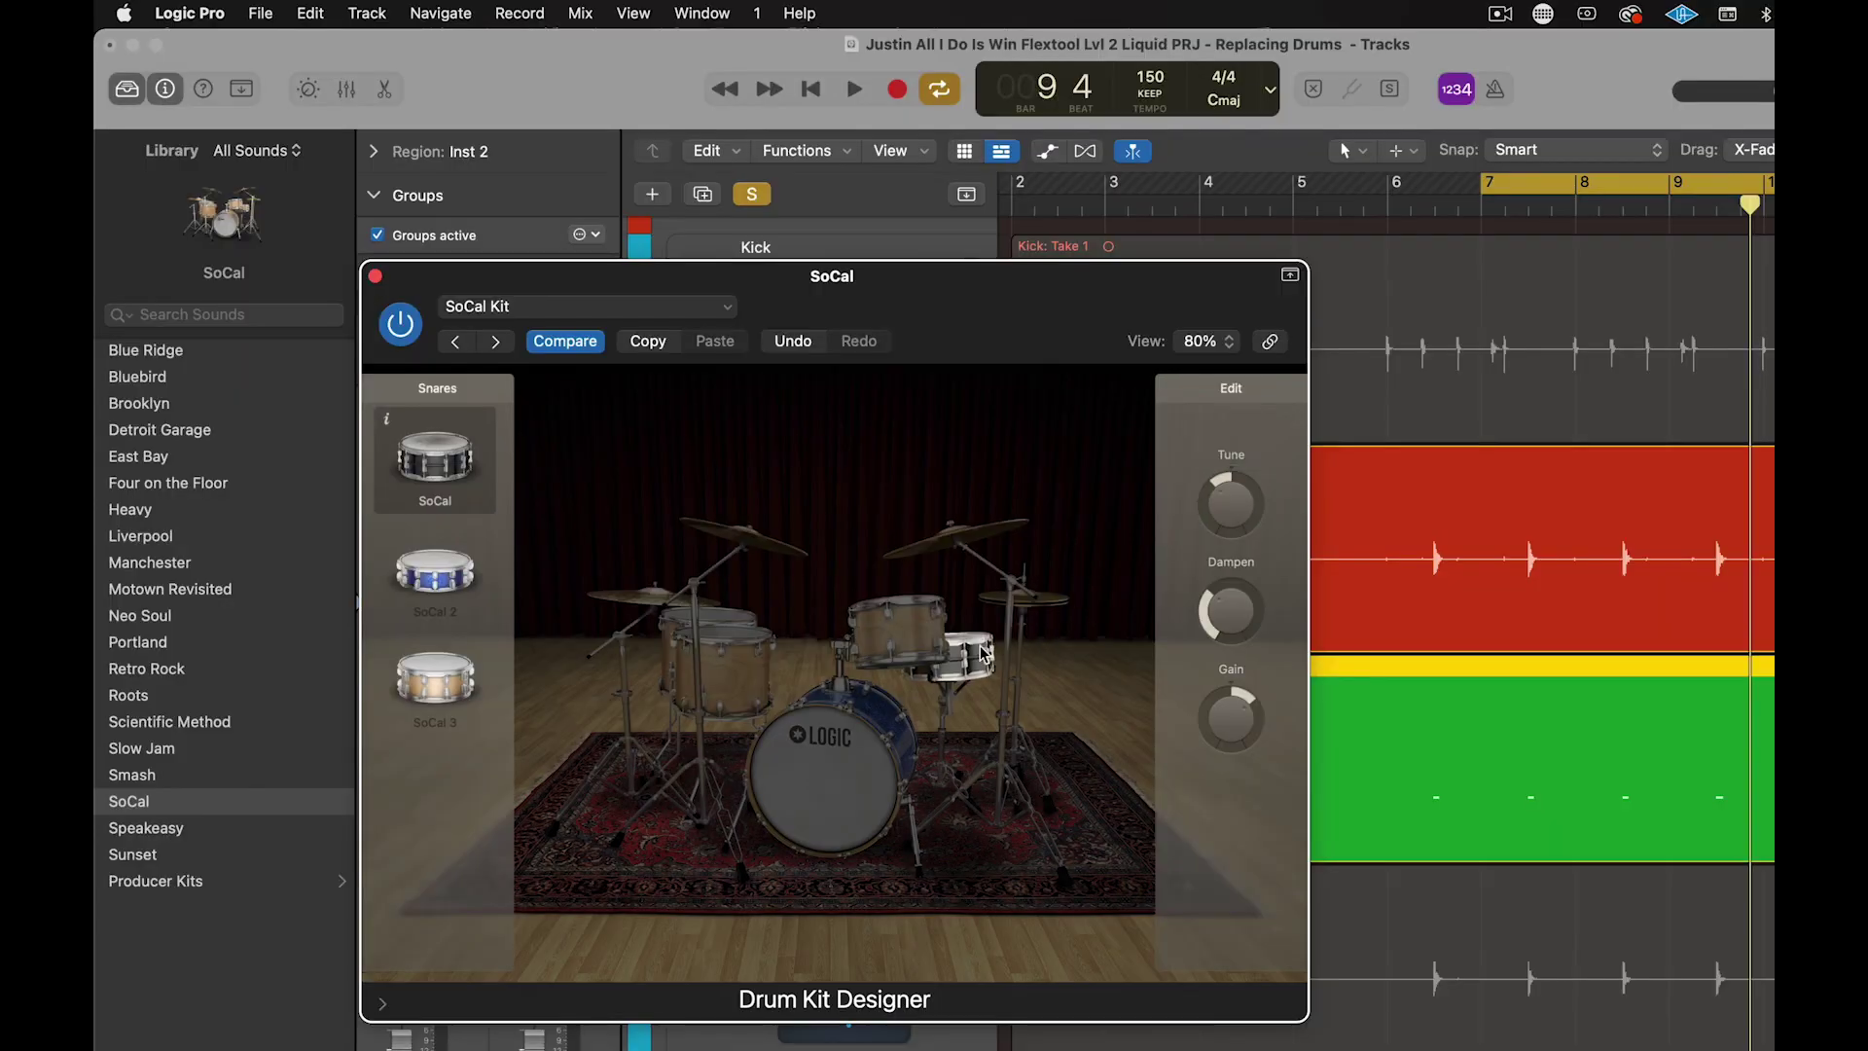
pyautogui.click(978, 645)
pyautogui.click(978, 645)
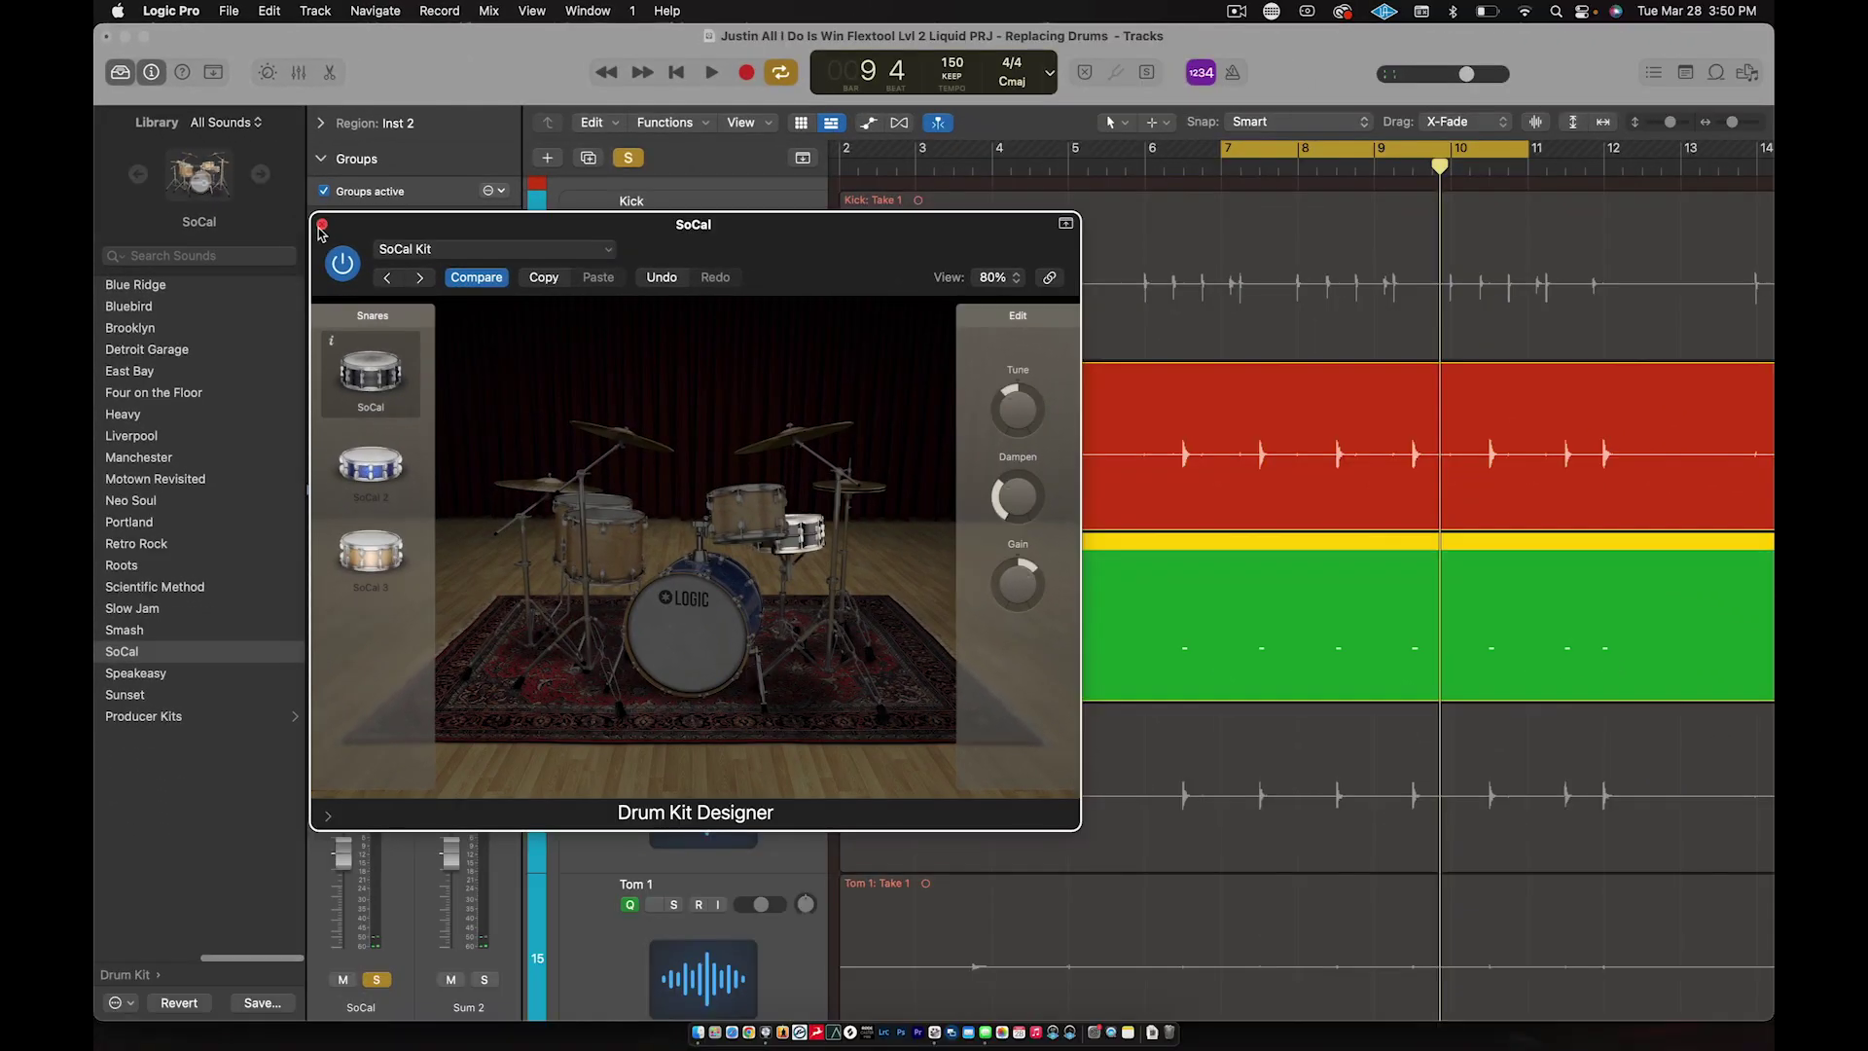
pyautogui.click(323, 225)
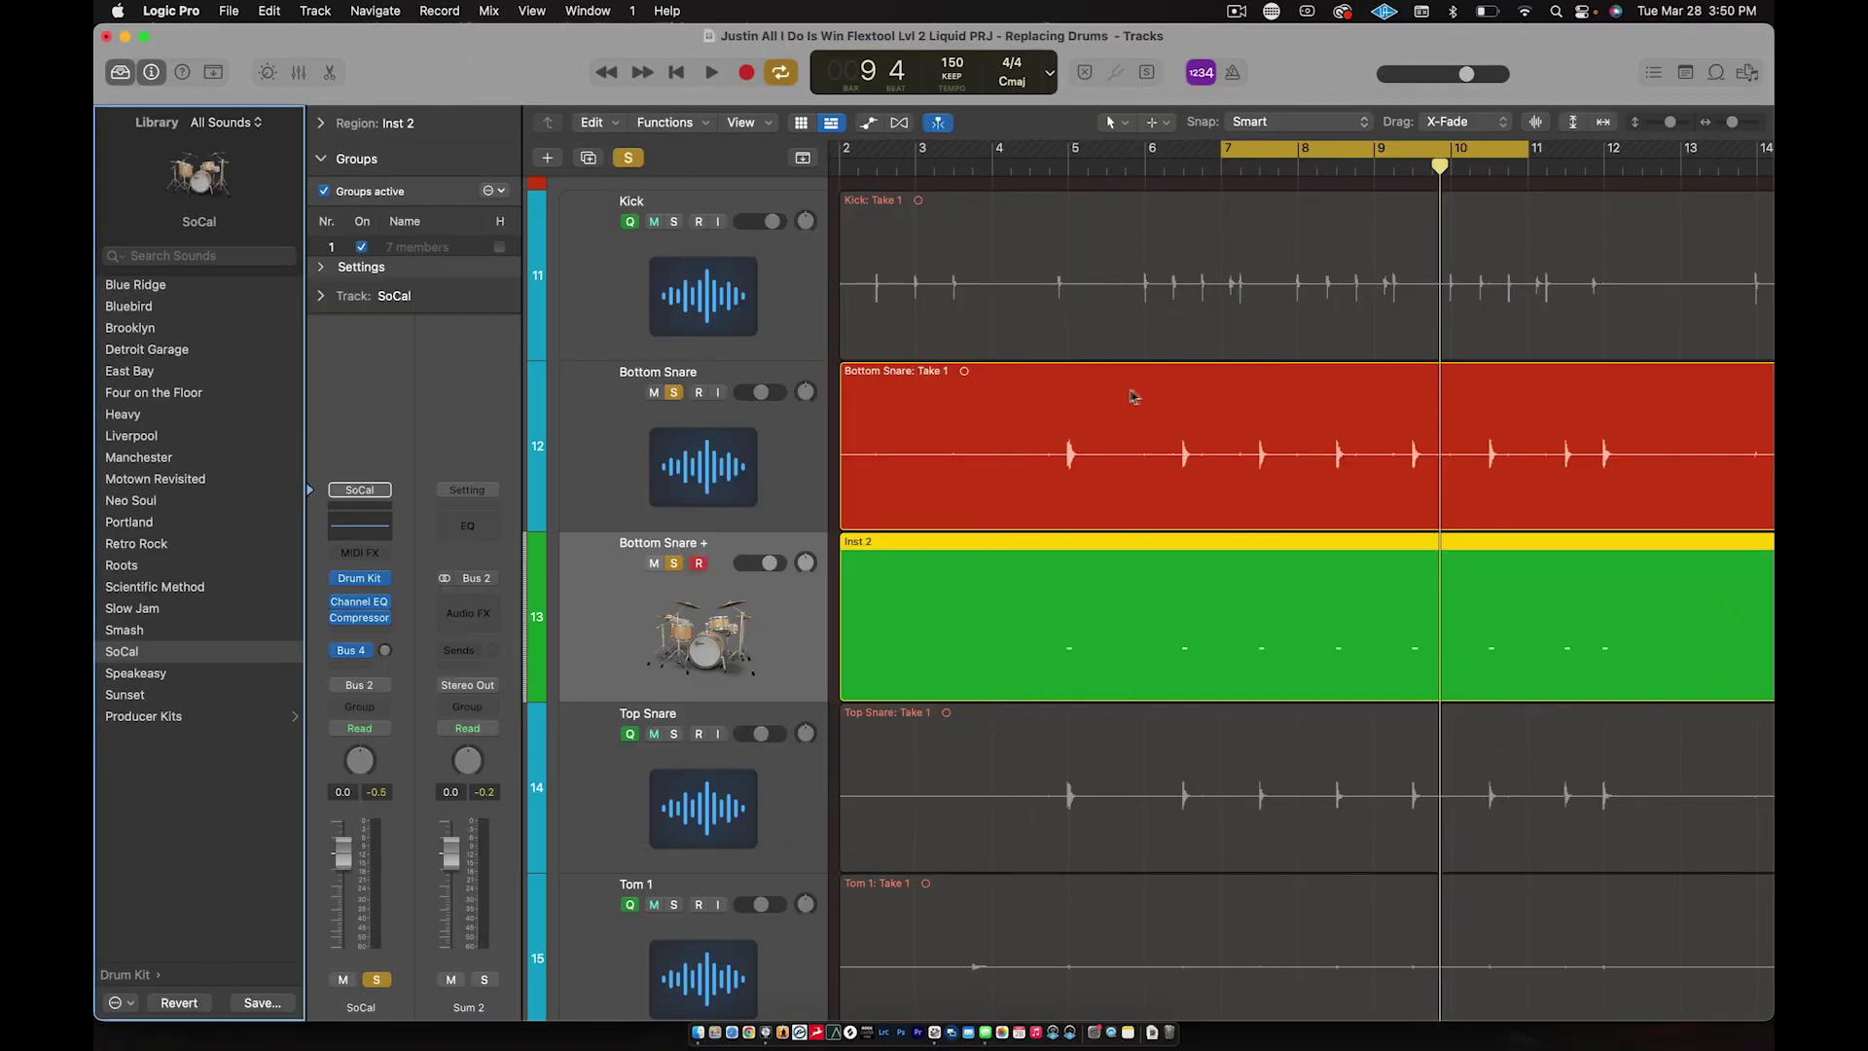
pyautogui.hscroll(-2, 1256, 386)
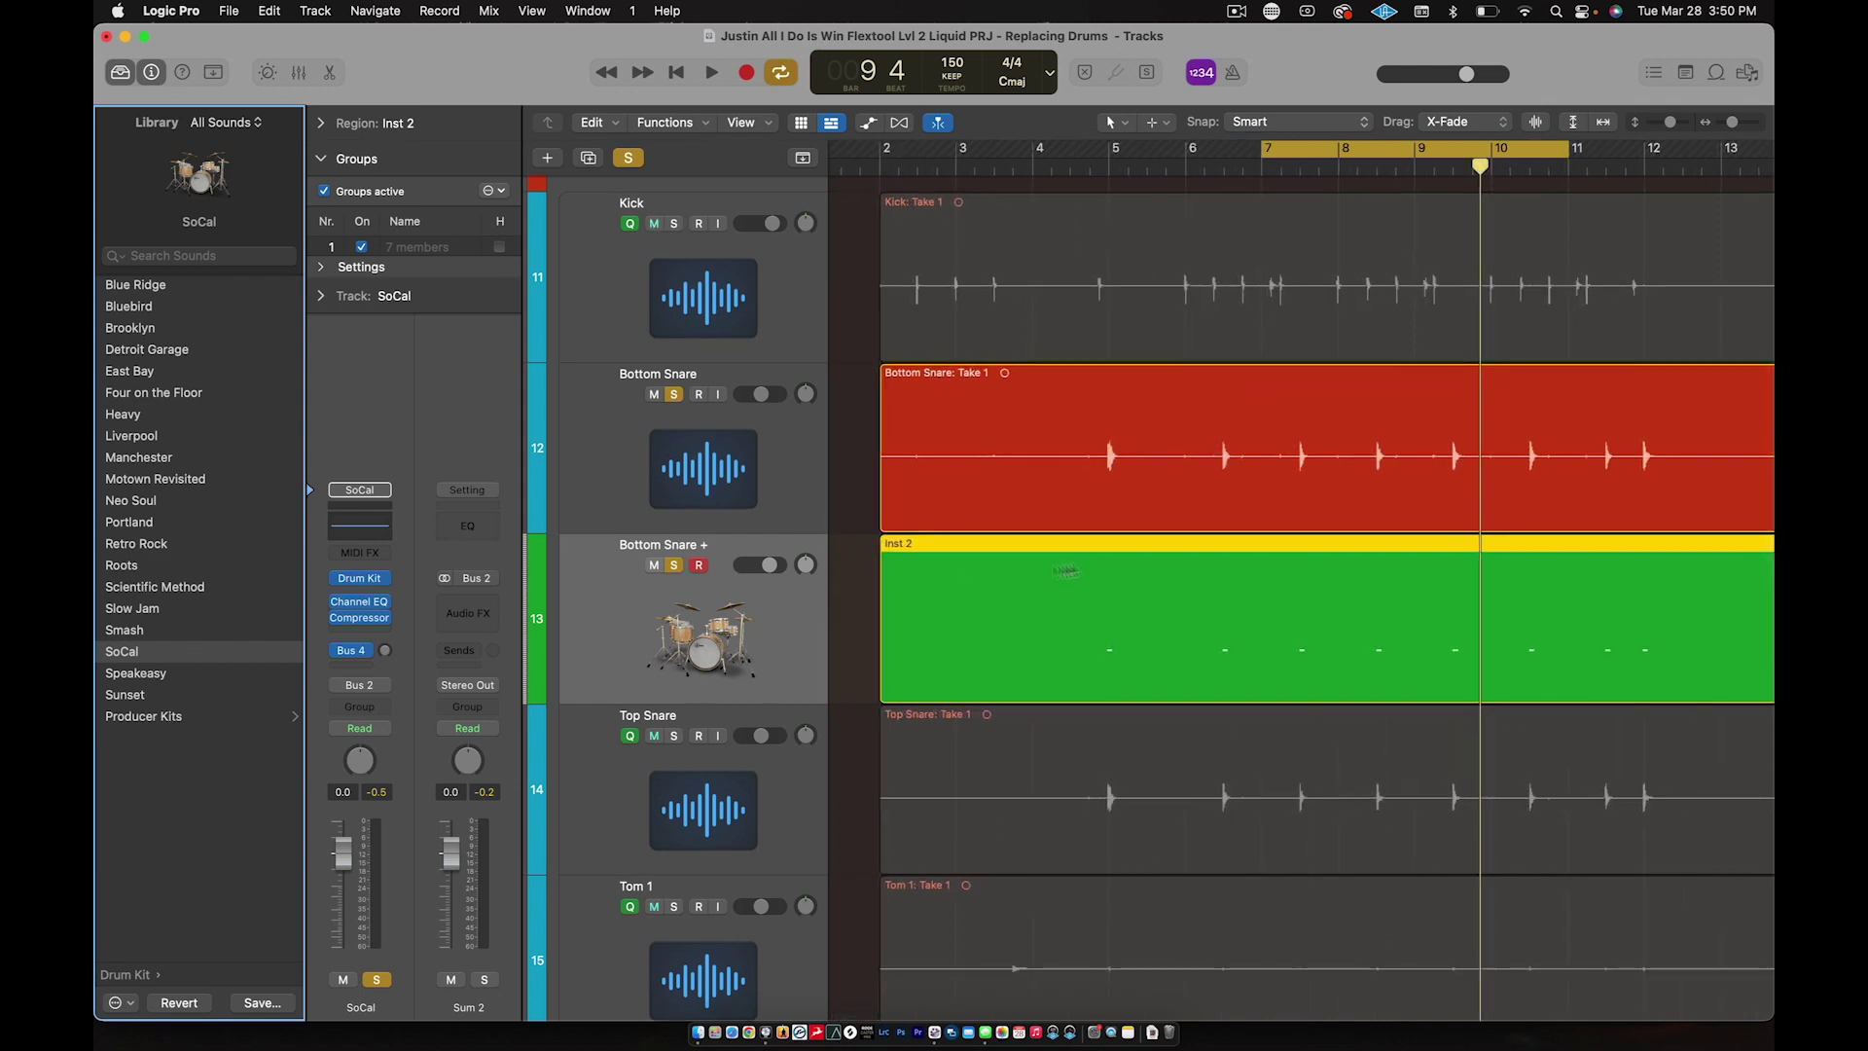
# Step: Lower the Bottom Snare + drum kit track's volume to about -5.2 dB
pyautogui.click(730, 453)
pyautogui.click(686, 613)
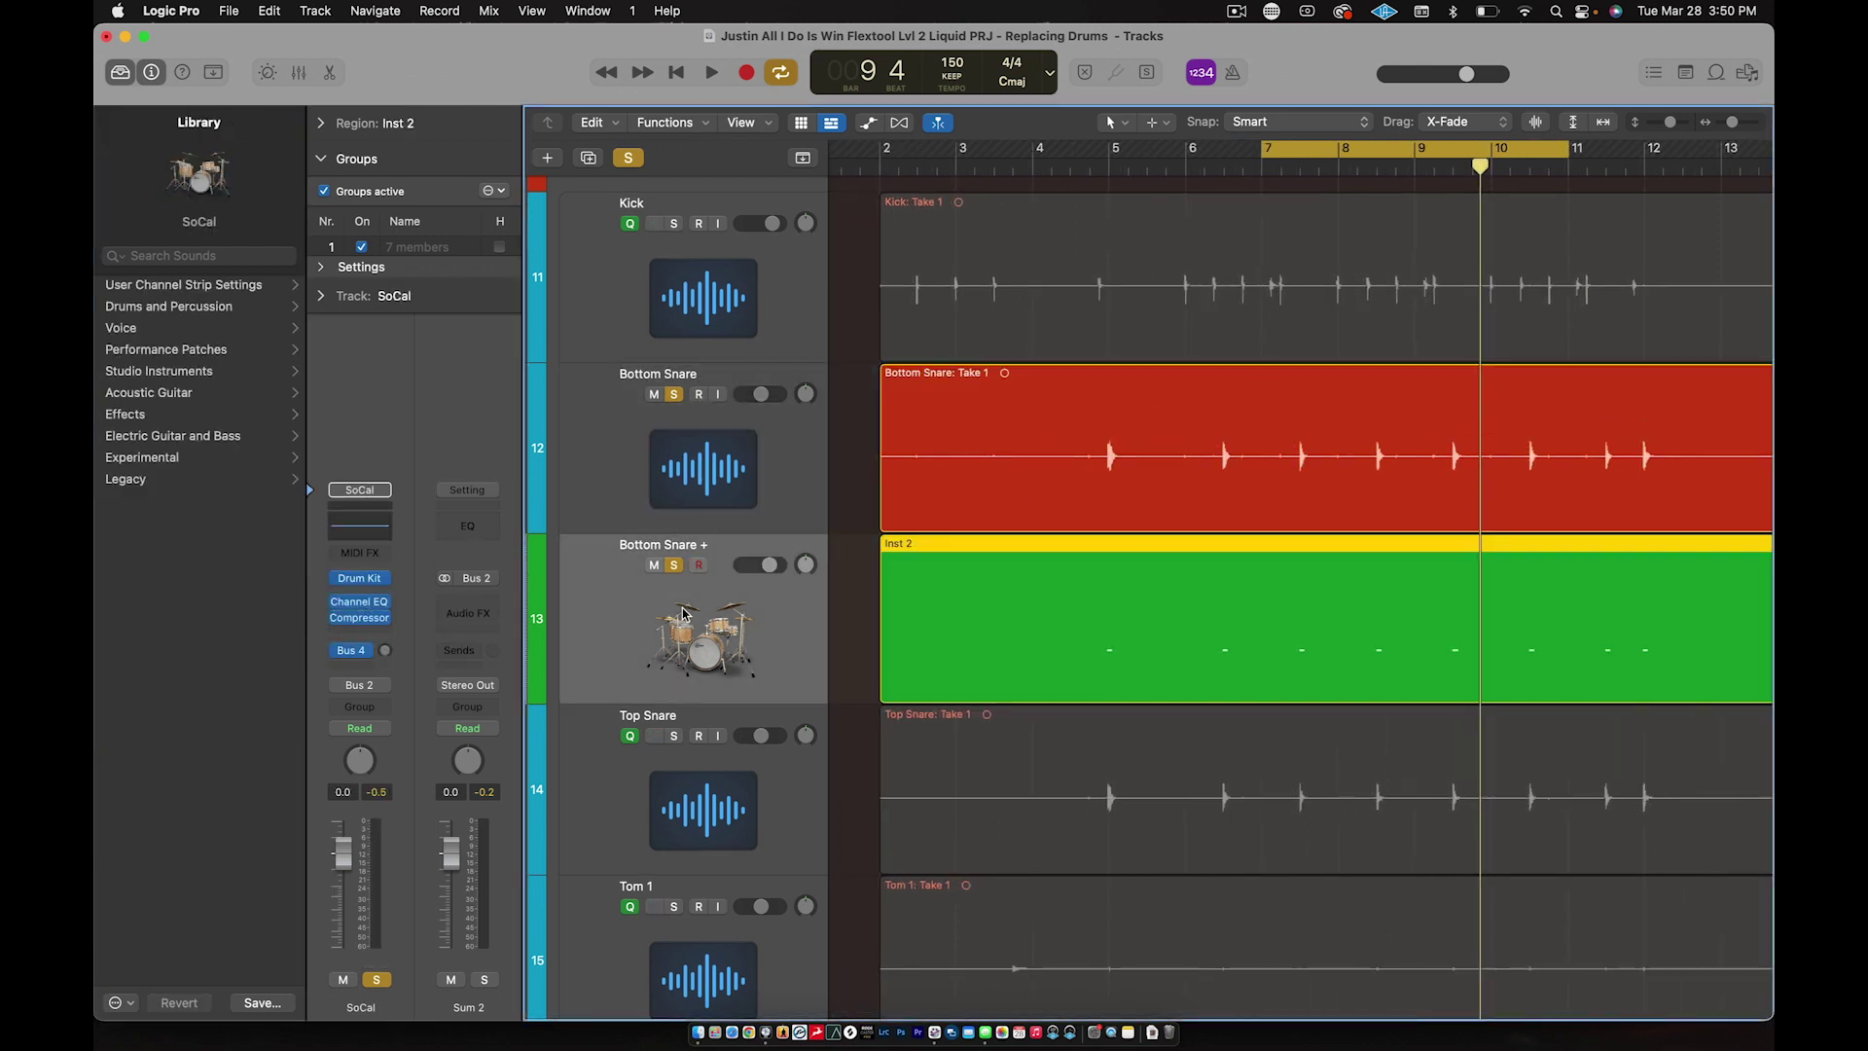
pyautogui.click(703, 470)
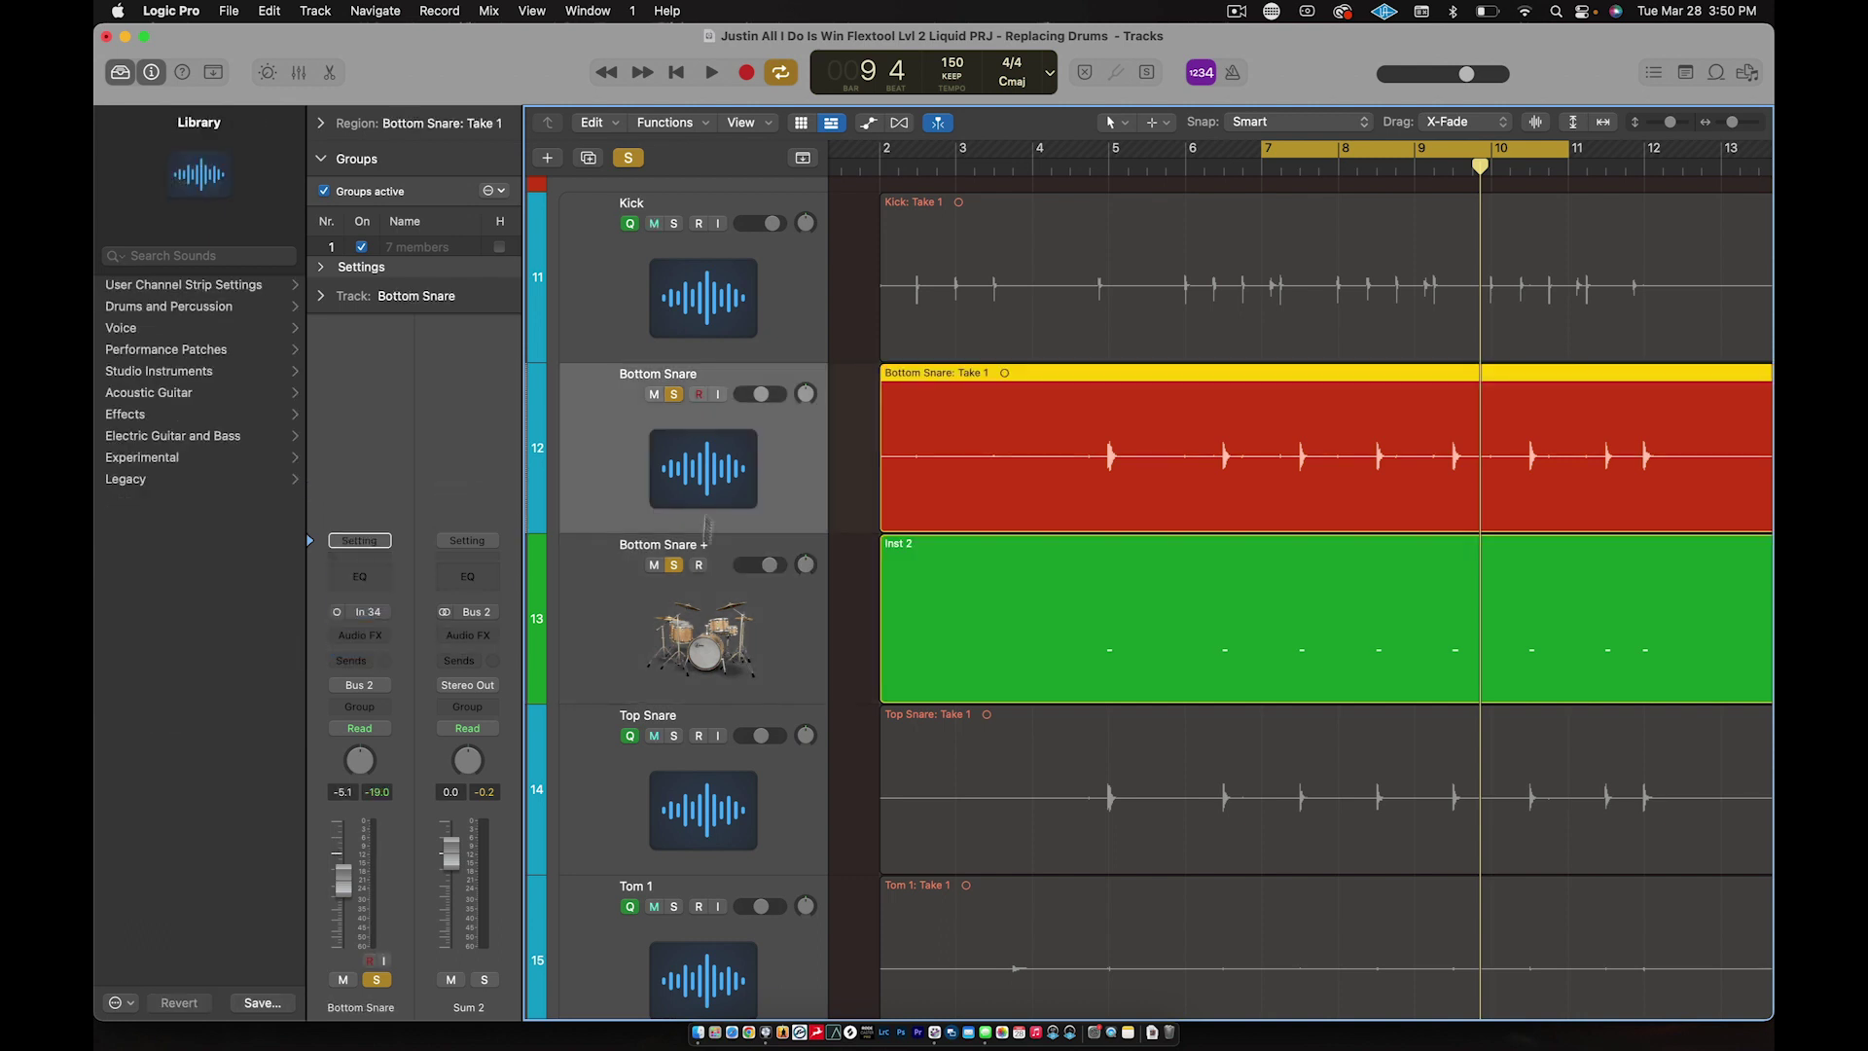
pyautogui.click(693, 621)
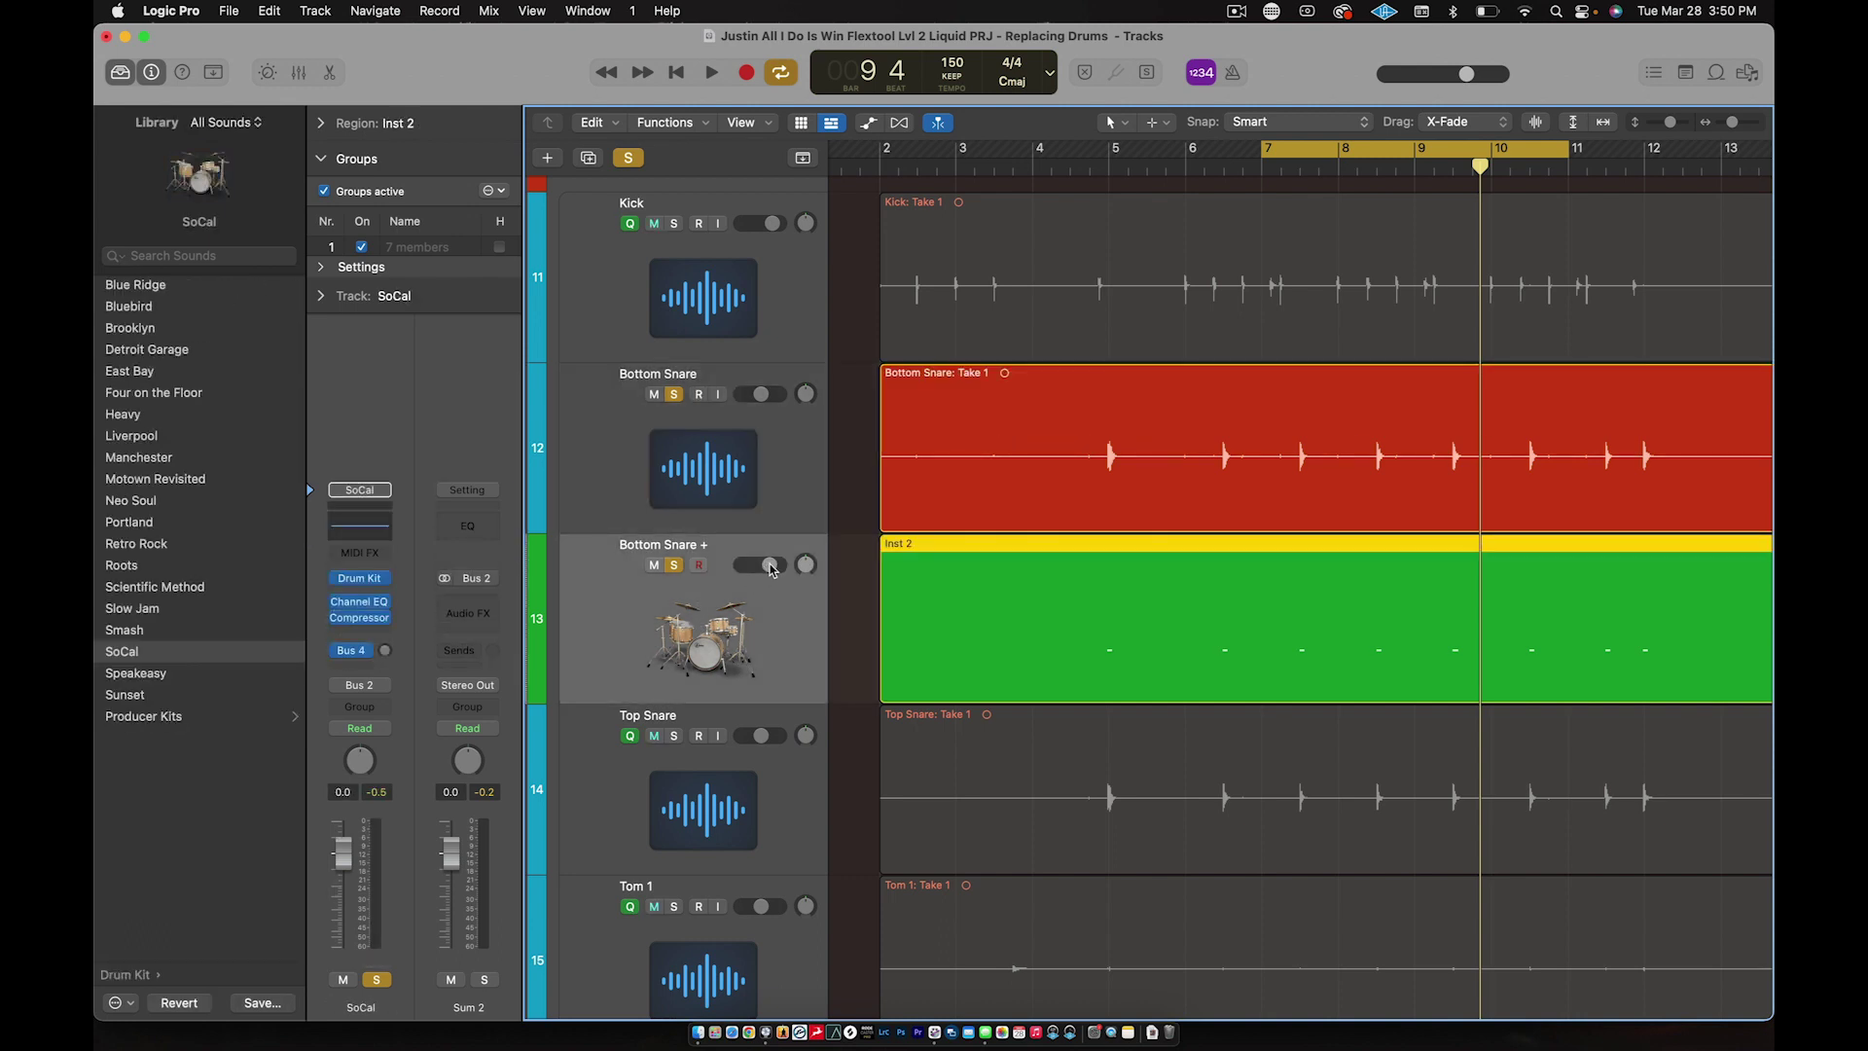
pyautogui.moveTo(768, 564)
pyautogui.moveTo(770, 564); pyautogui.dragTo(760, 564)
# Step: Zoom in on the timeline and play the cycle once to check the snare blend
pyautogui.press('super+Right')
pyautogui.hscroll(2, 1093, 516)
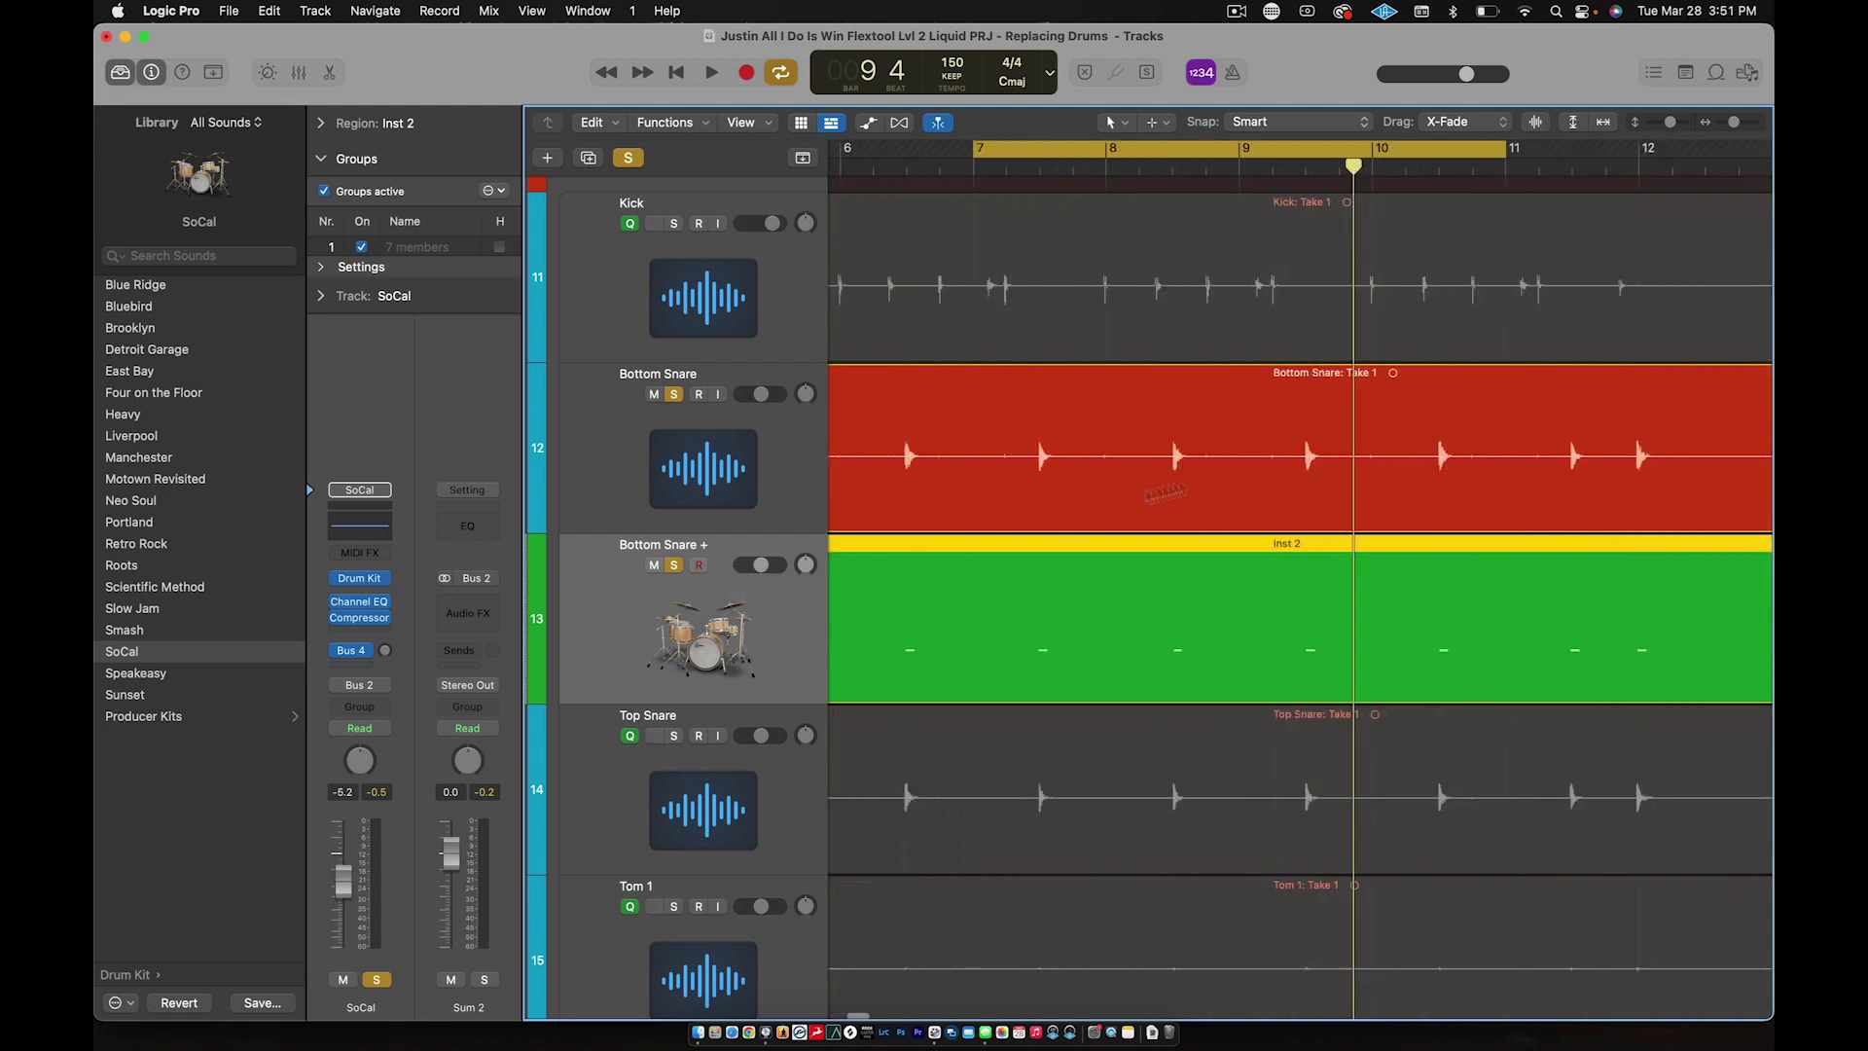
pyautogui.press('space')
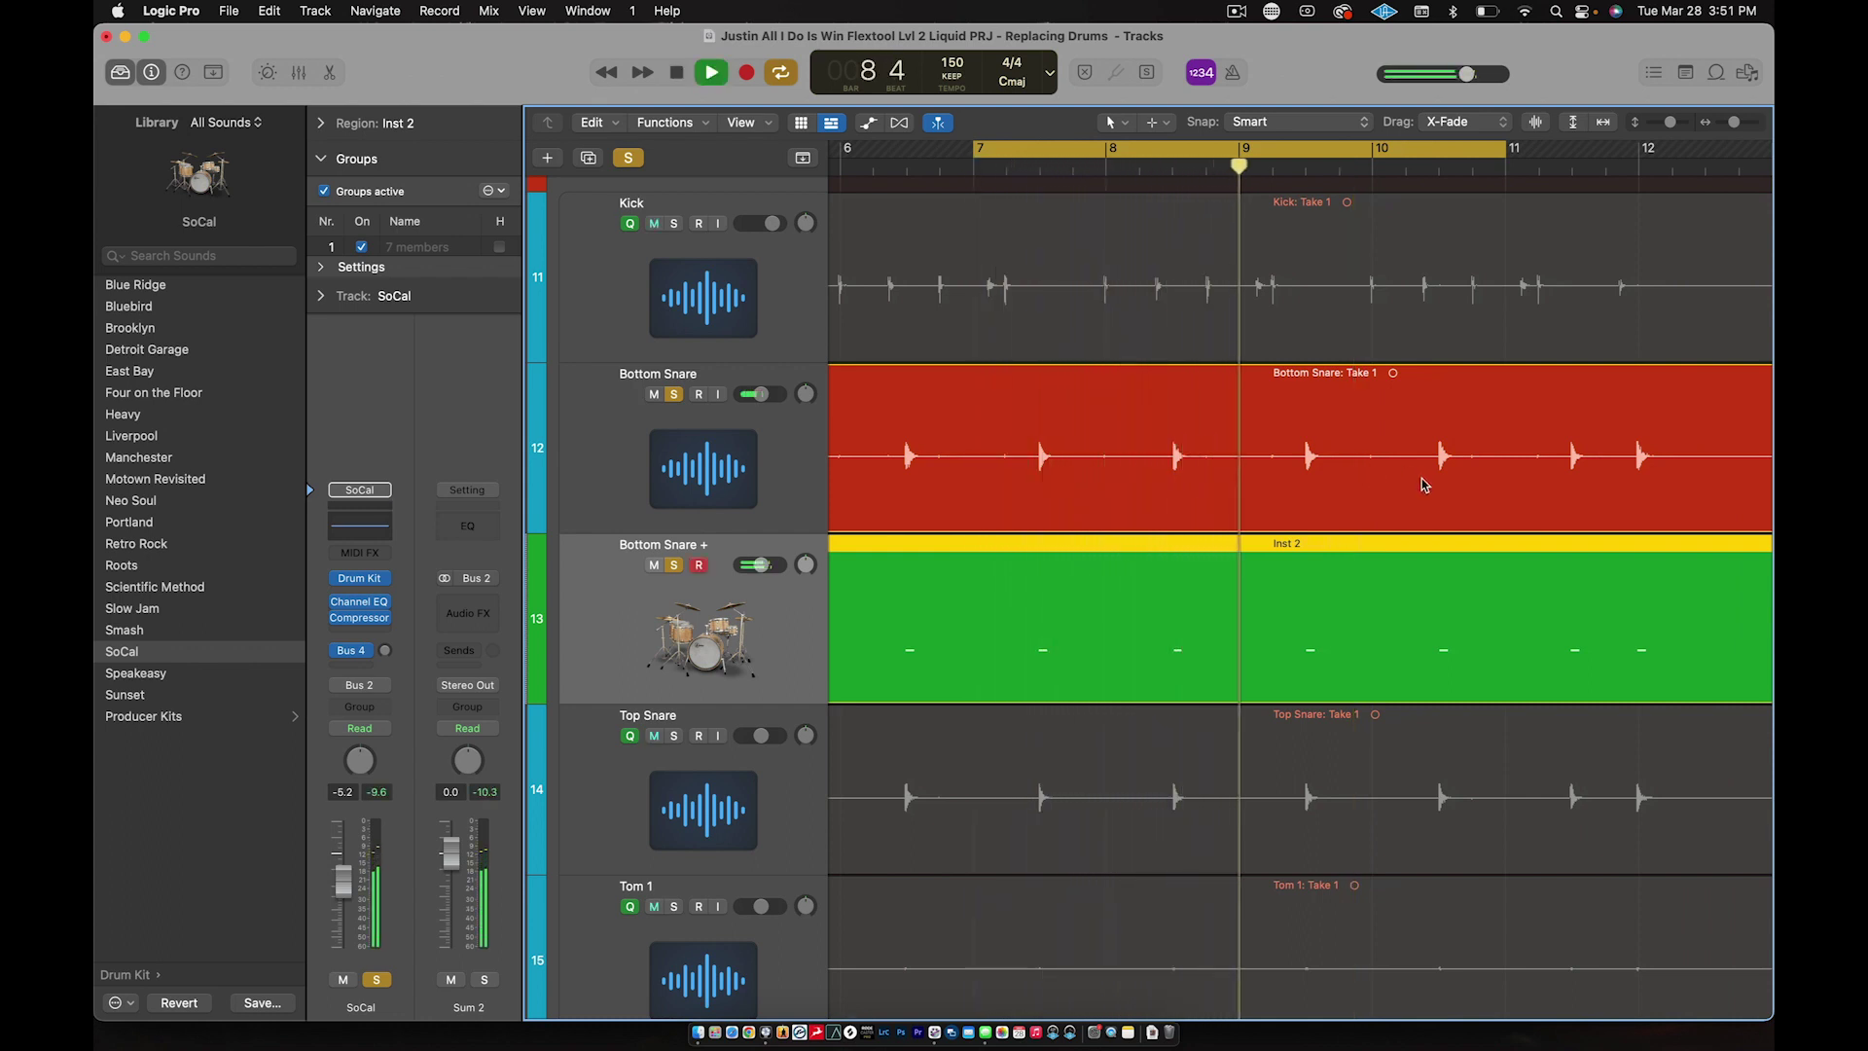
pyautogui.press('space')
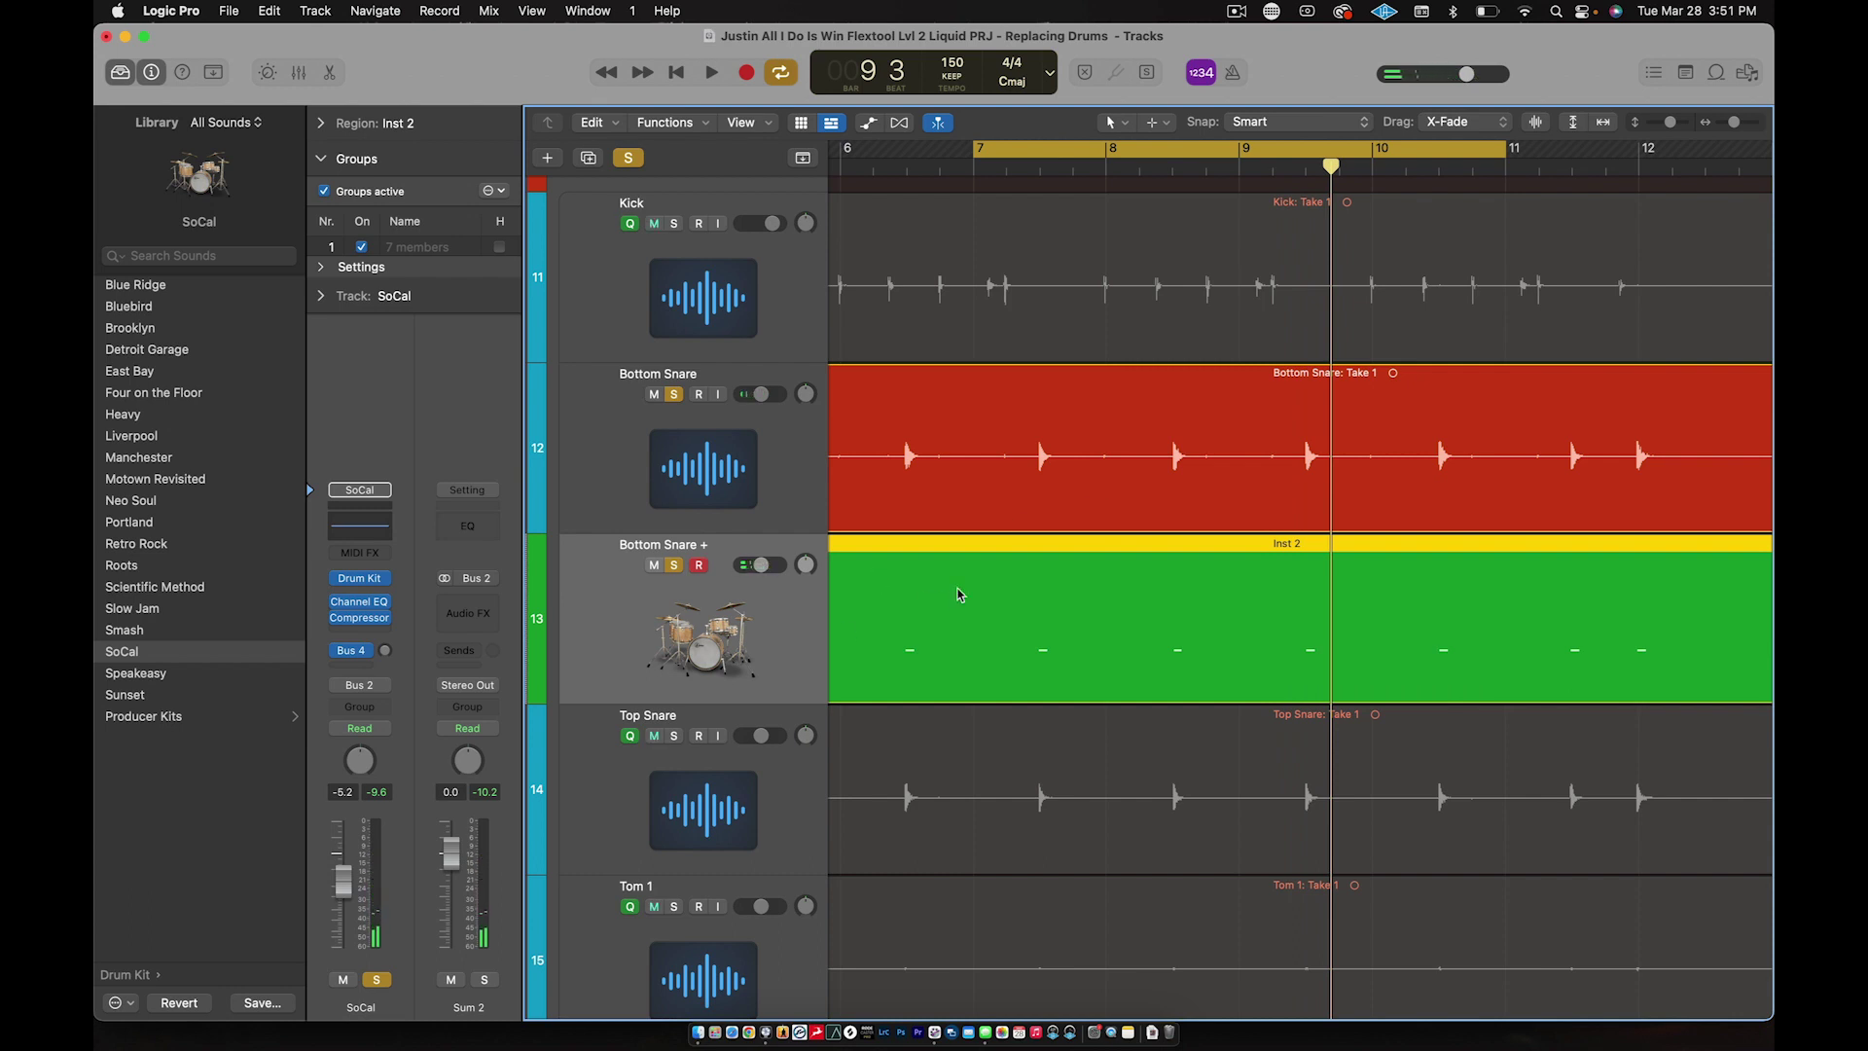
pyautogui.click(679, 820)
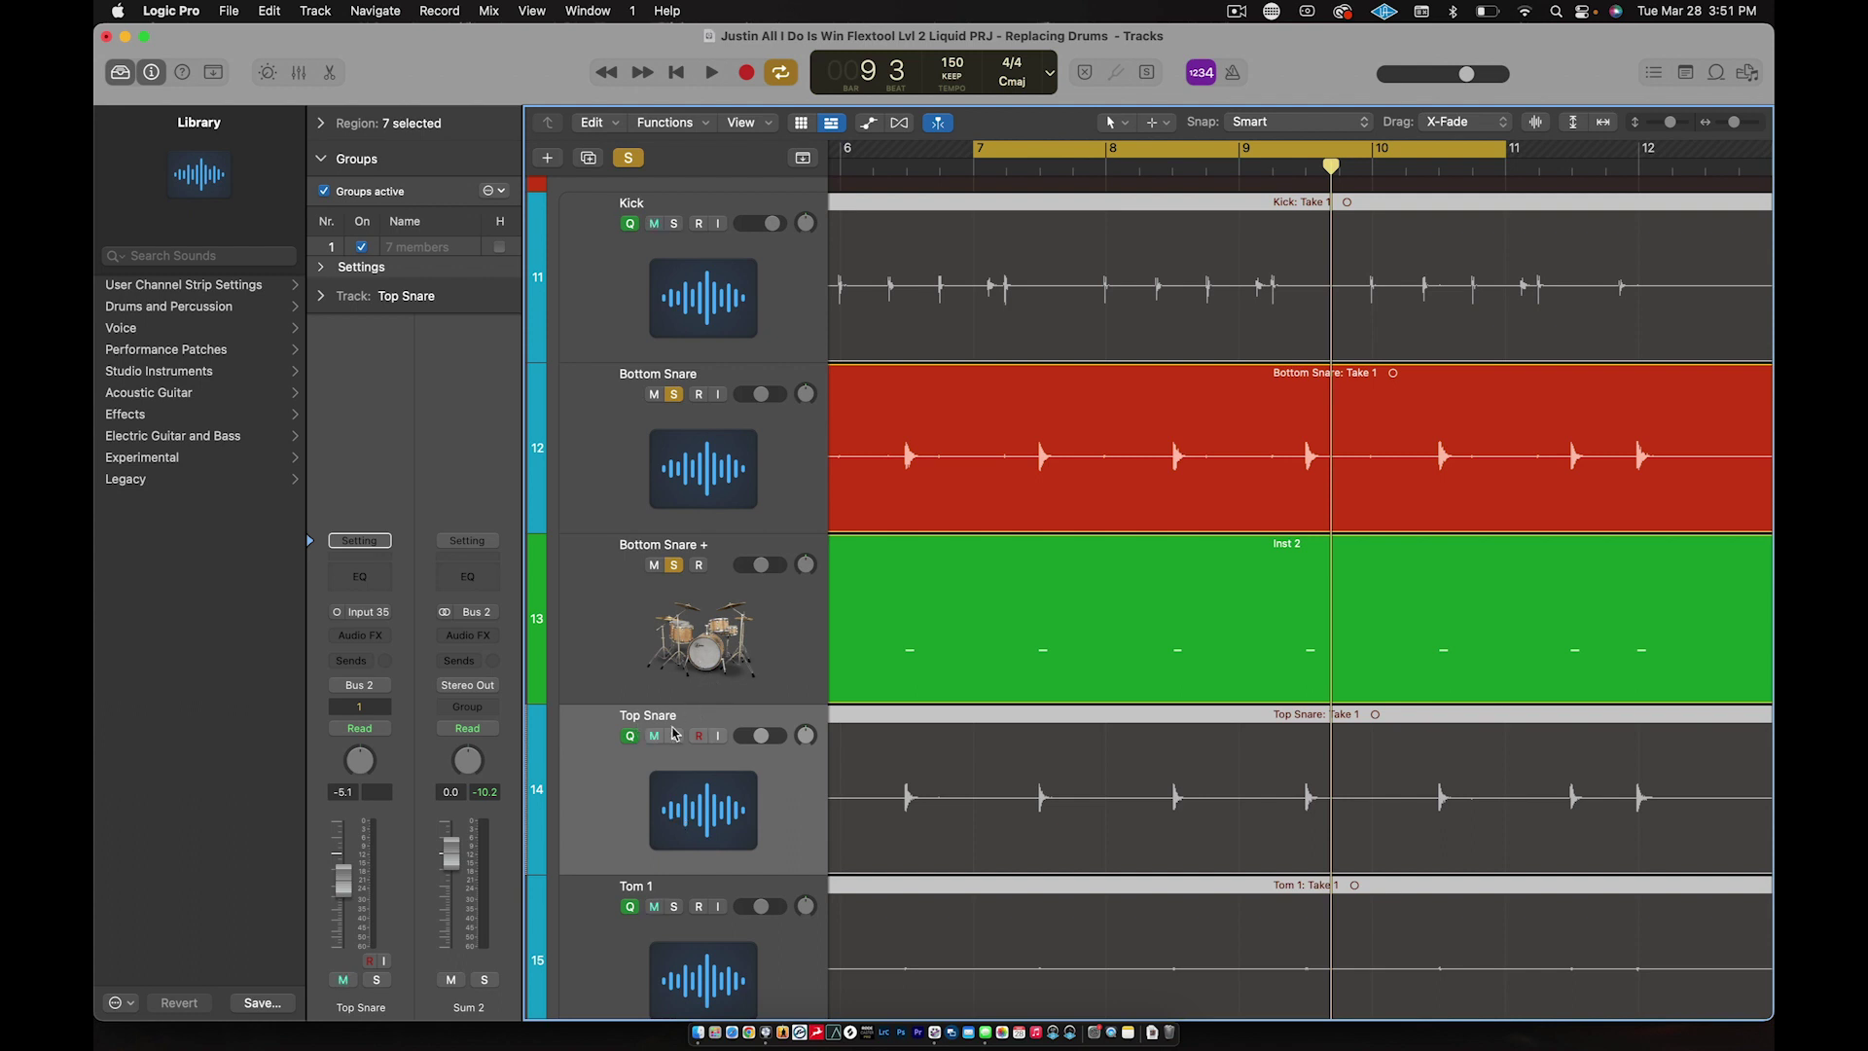
# Step: Set Top Snare's group to No Group and solo it
pyautogui.click(366, 708)
pyautogui.click(373, 679)
pyautogui.click(731, 648)
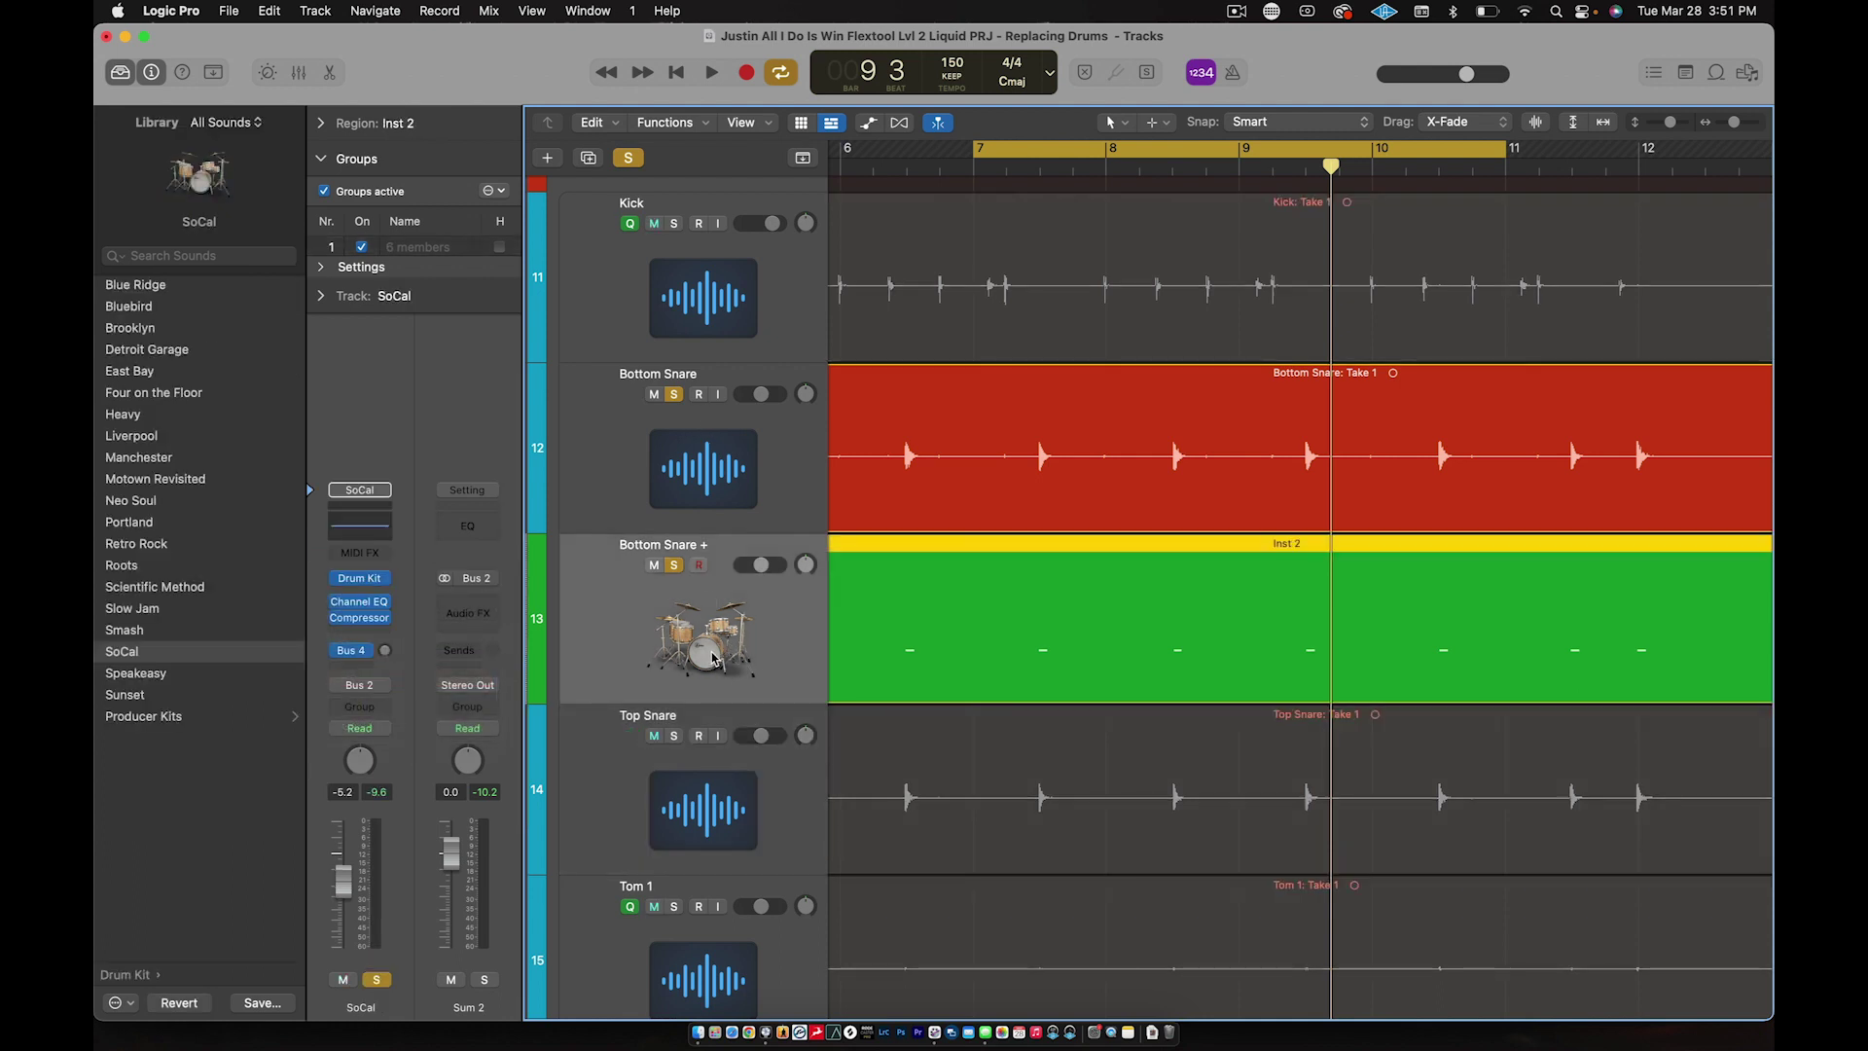
pyautogui.click(696, 765)
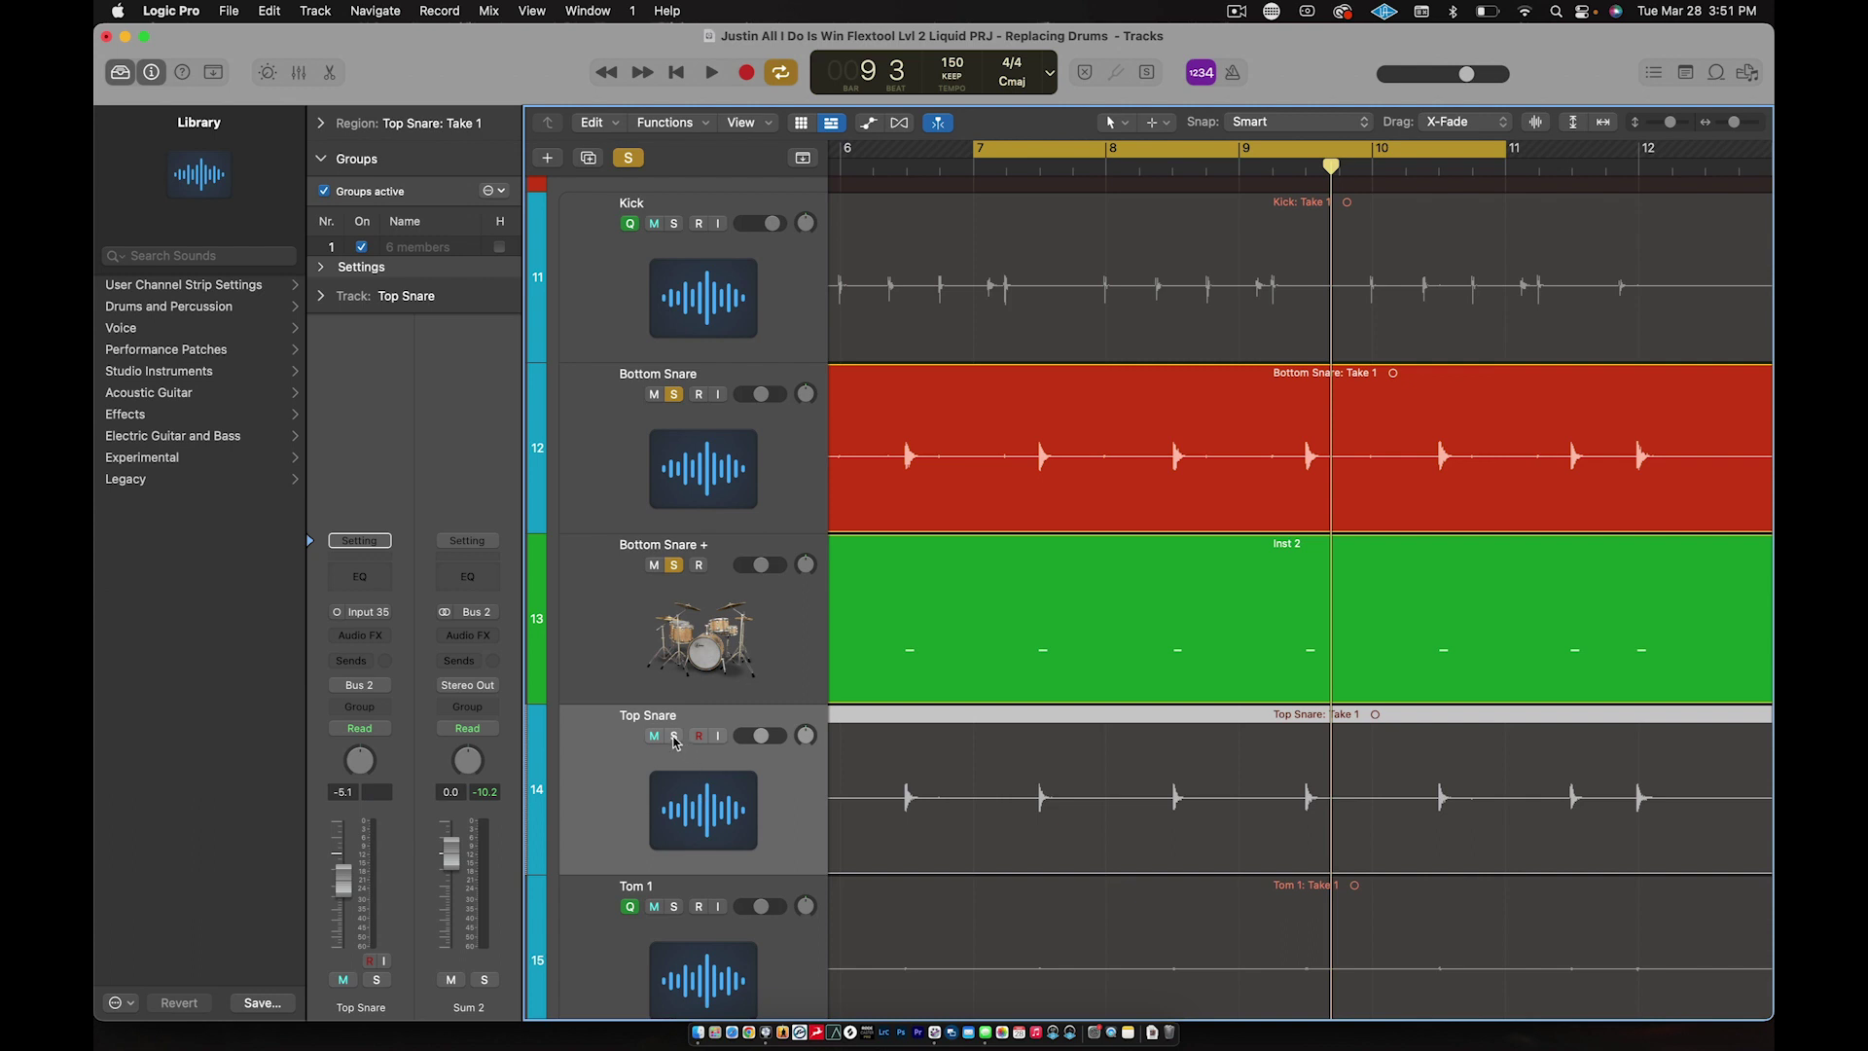
pyautogui.click(674, 737)
# Step: Play the cycle, unsoloing and resoloing Bottom Snare + to compare, then stop
pyautogui.click(692, 481)
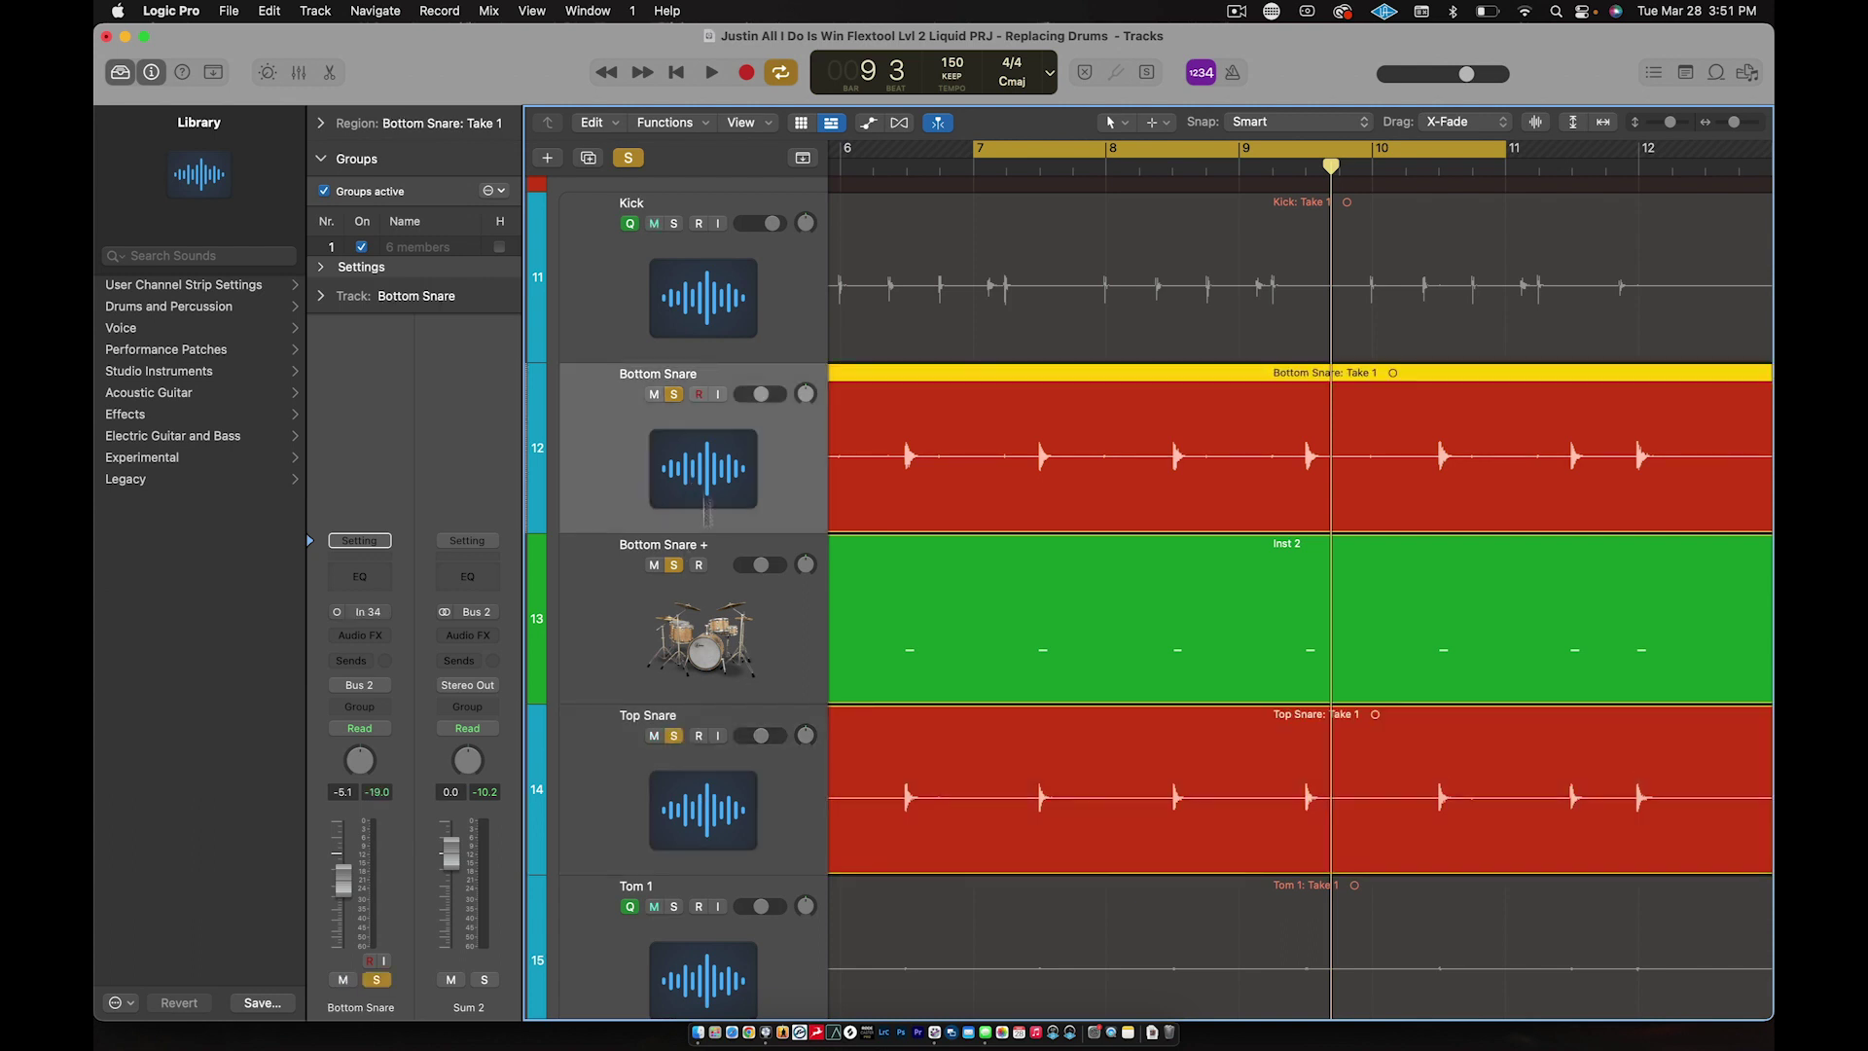
pyautogui.click(717, 800)
pyautogui.click(723, 640)
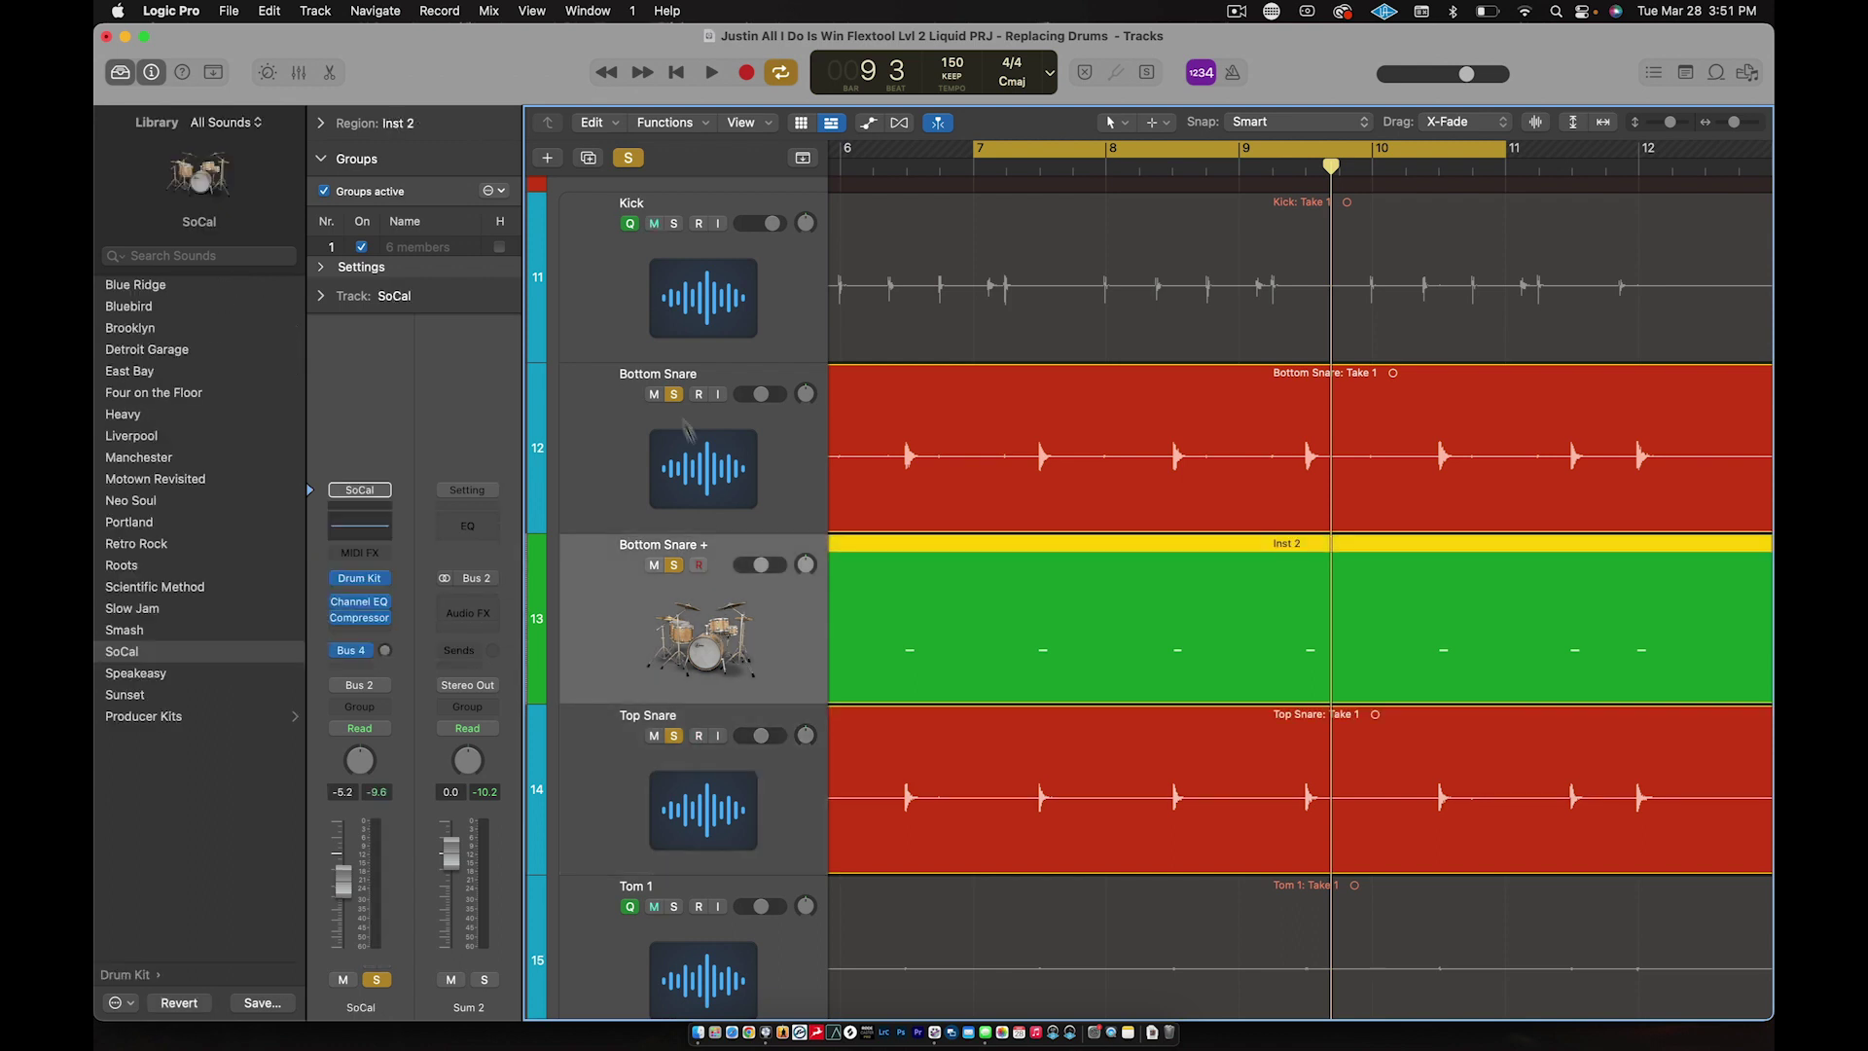
pyautogui.press('space')
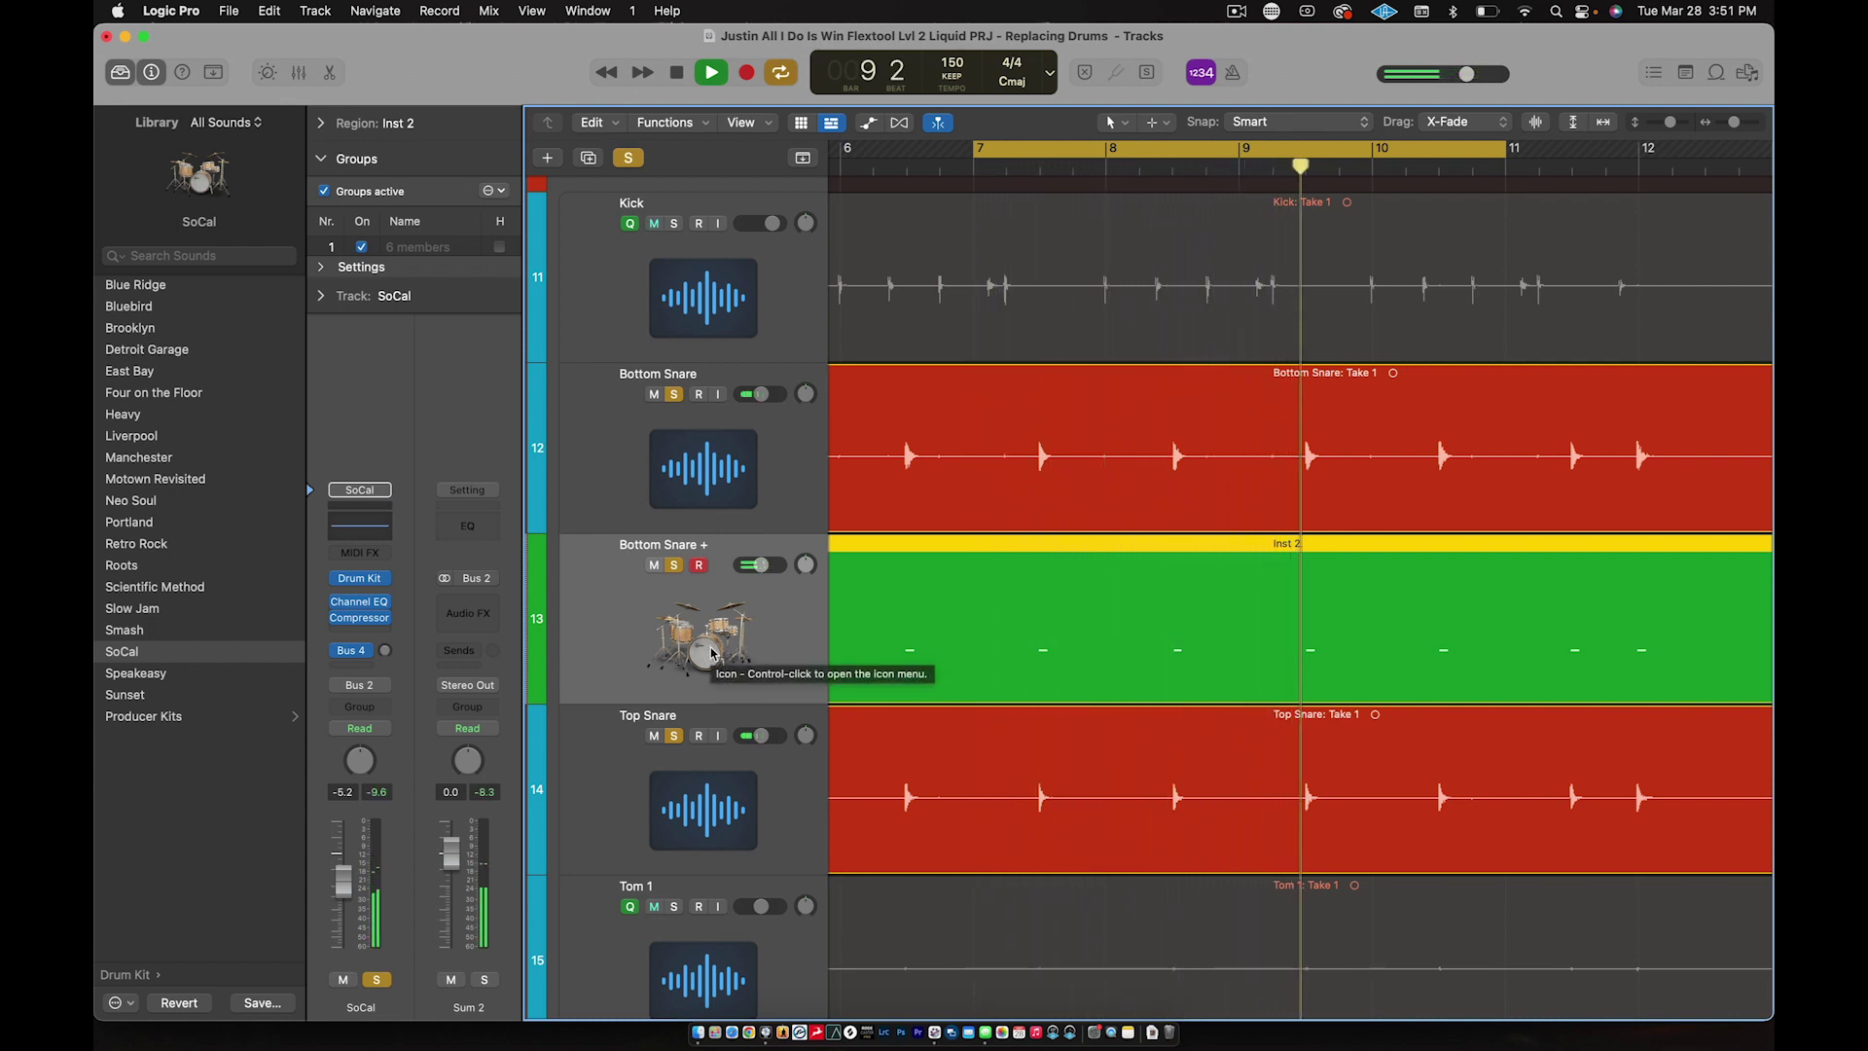
pyautogui.click(678, 574)
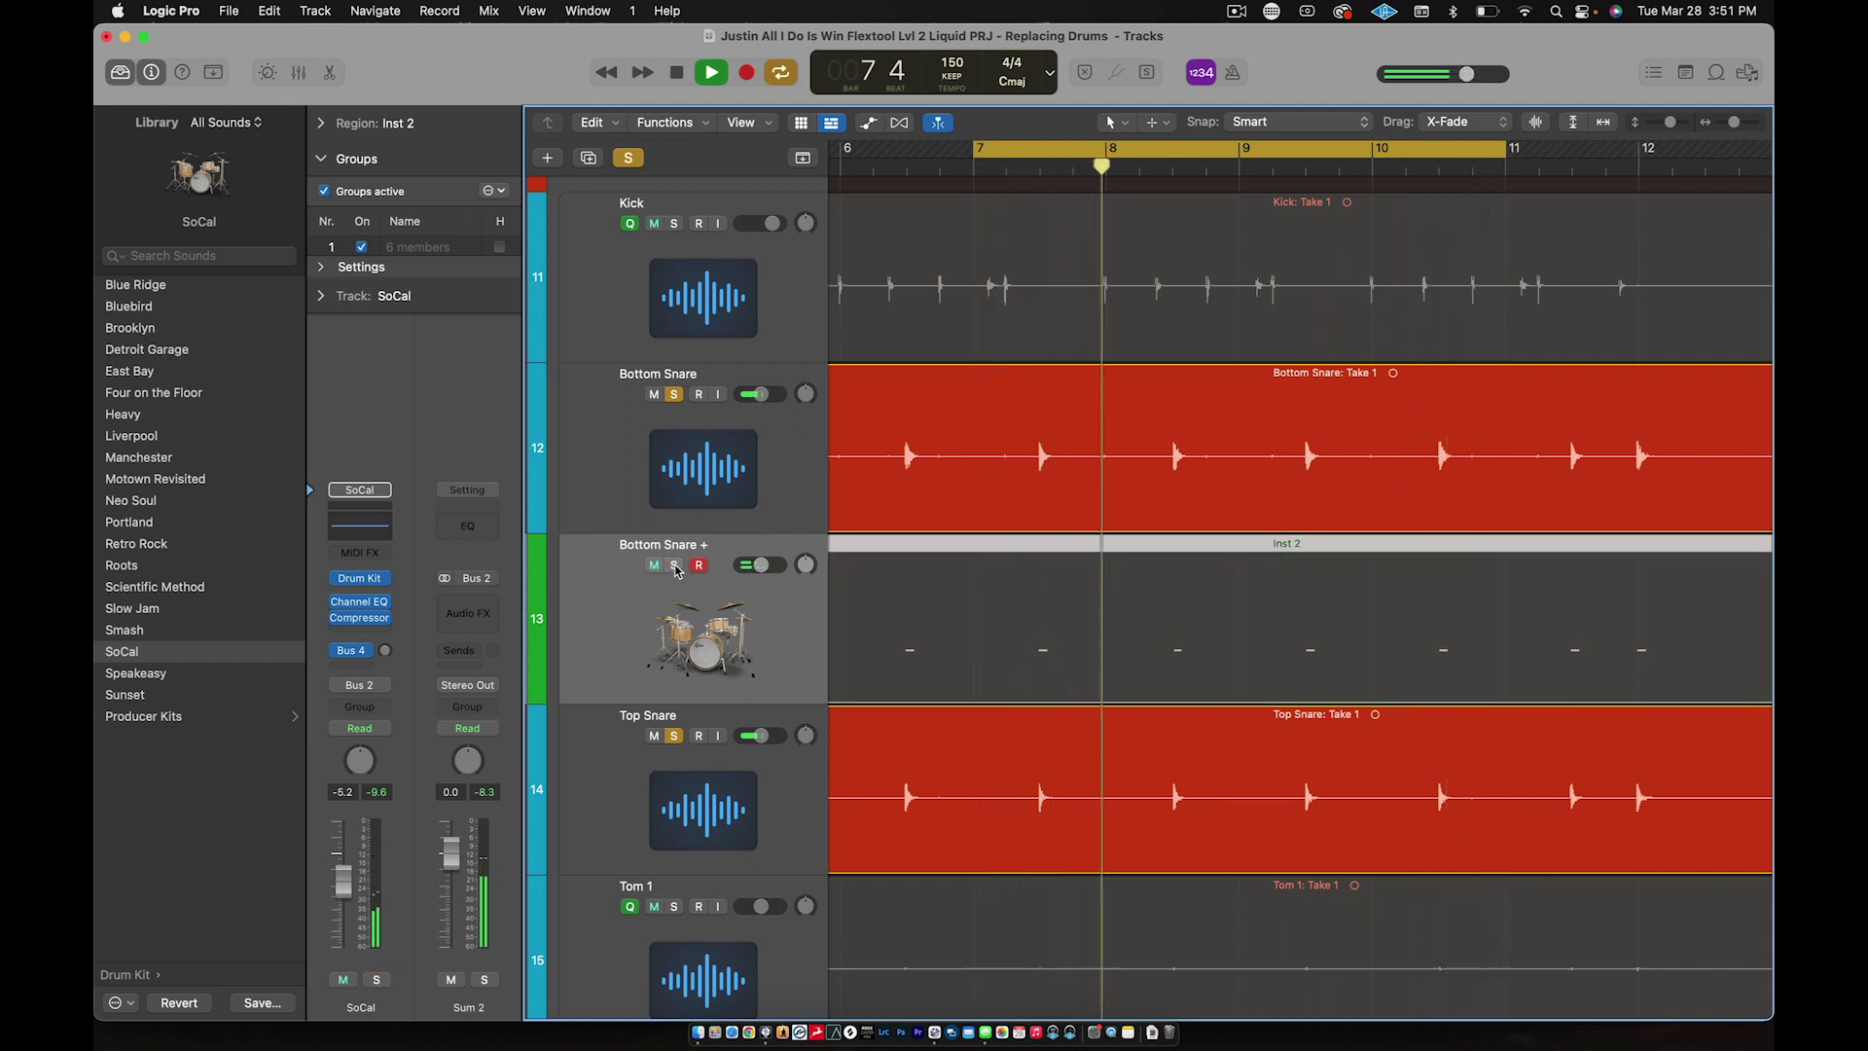
pyautogui.click(677, 570)
pyautogui.press('space')
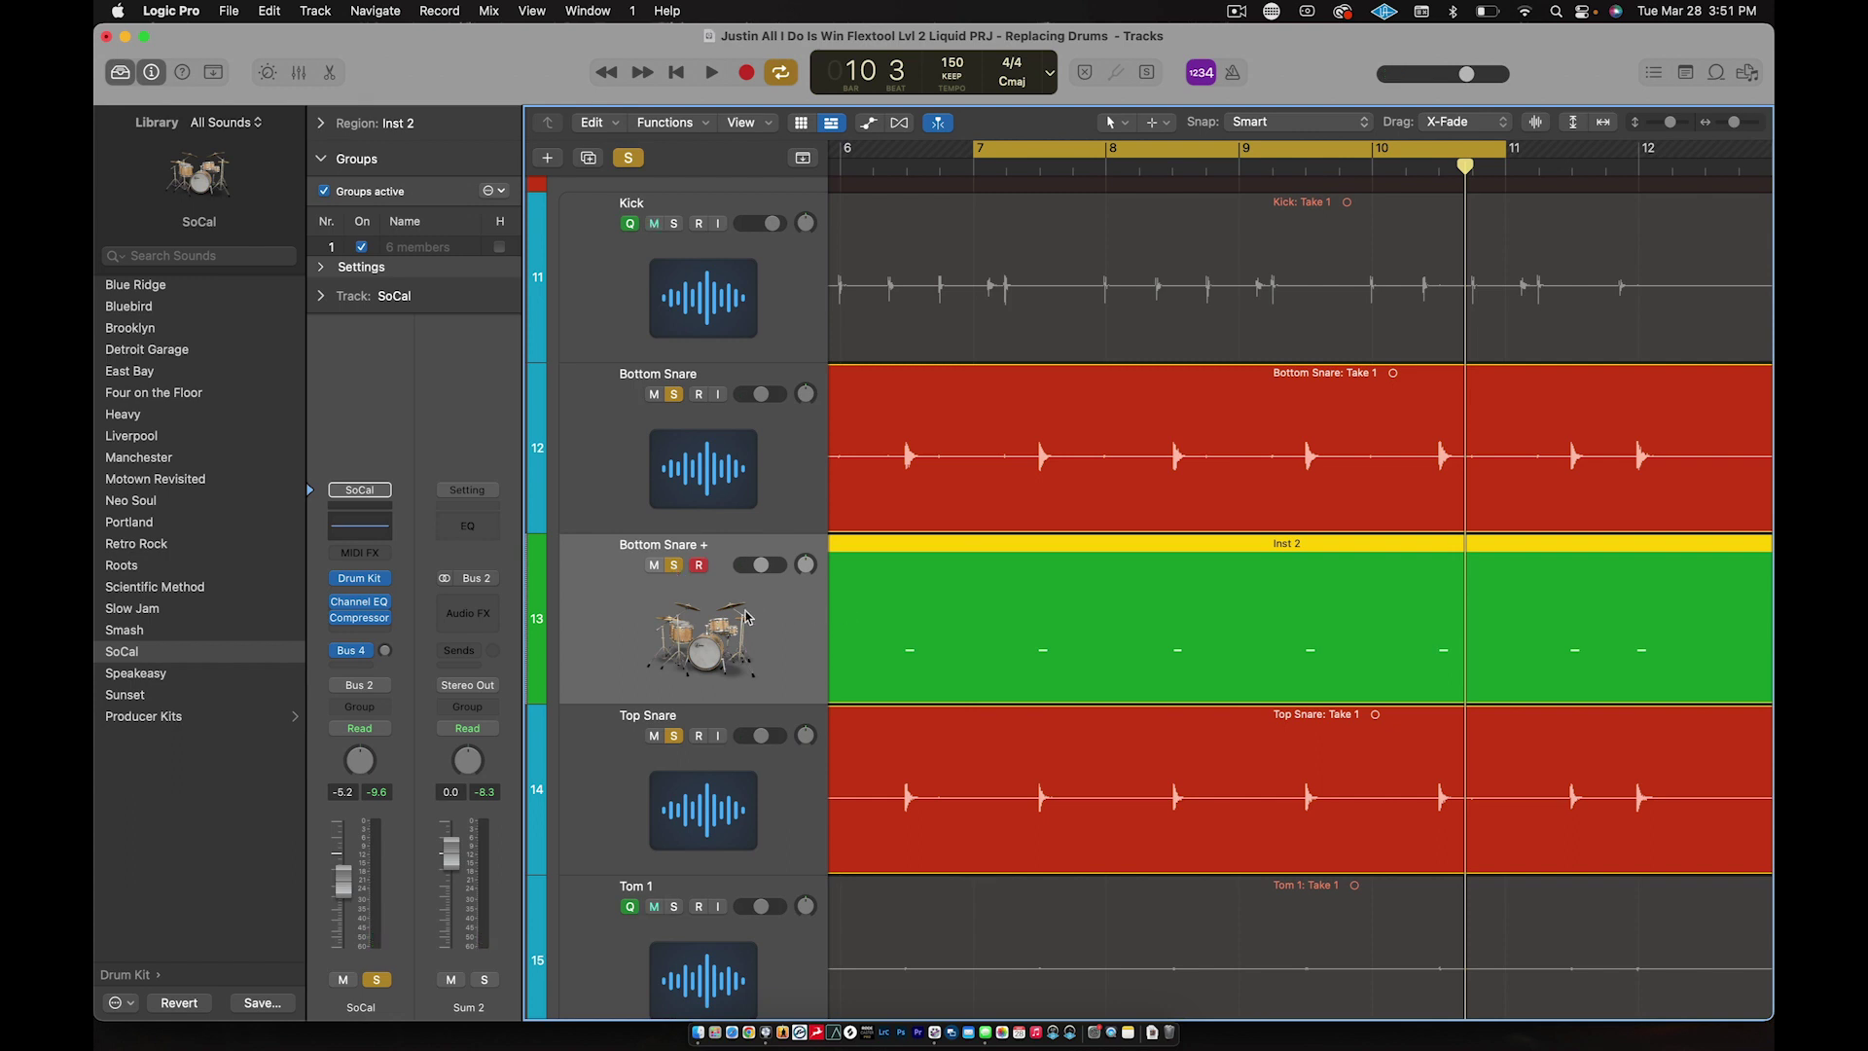
# Step: Rename Bottom Snare + to 'New Snr Dub' and move it below Top Snare
pyautogui.doubleClick(678, 547)
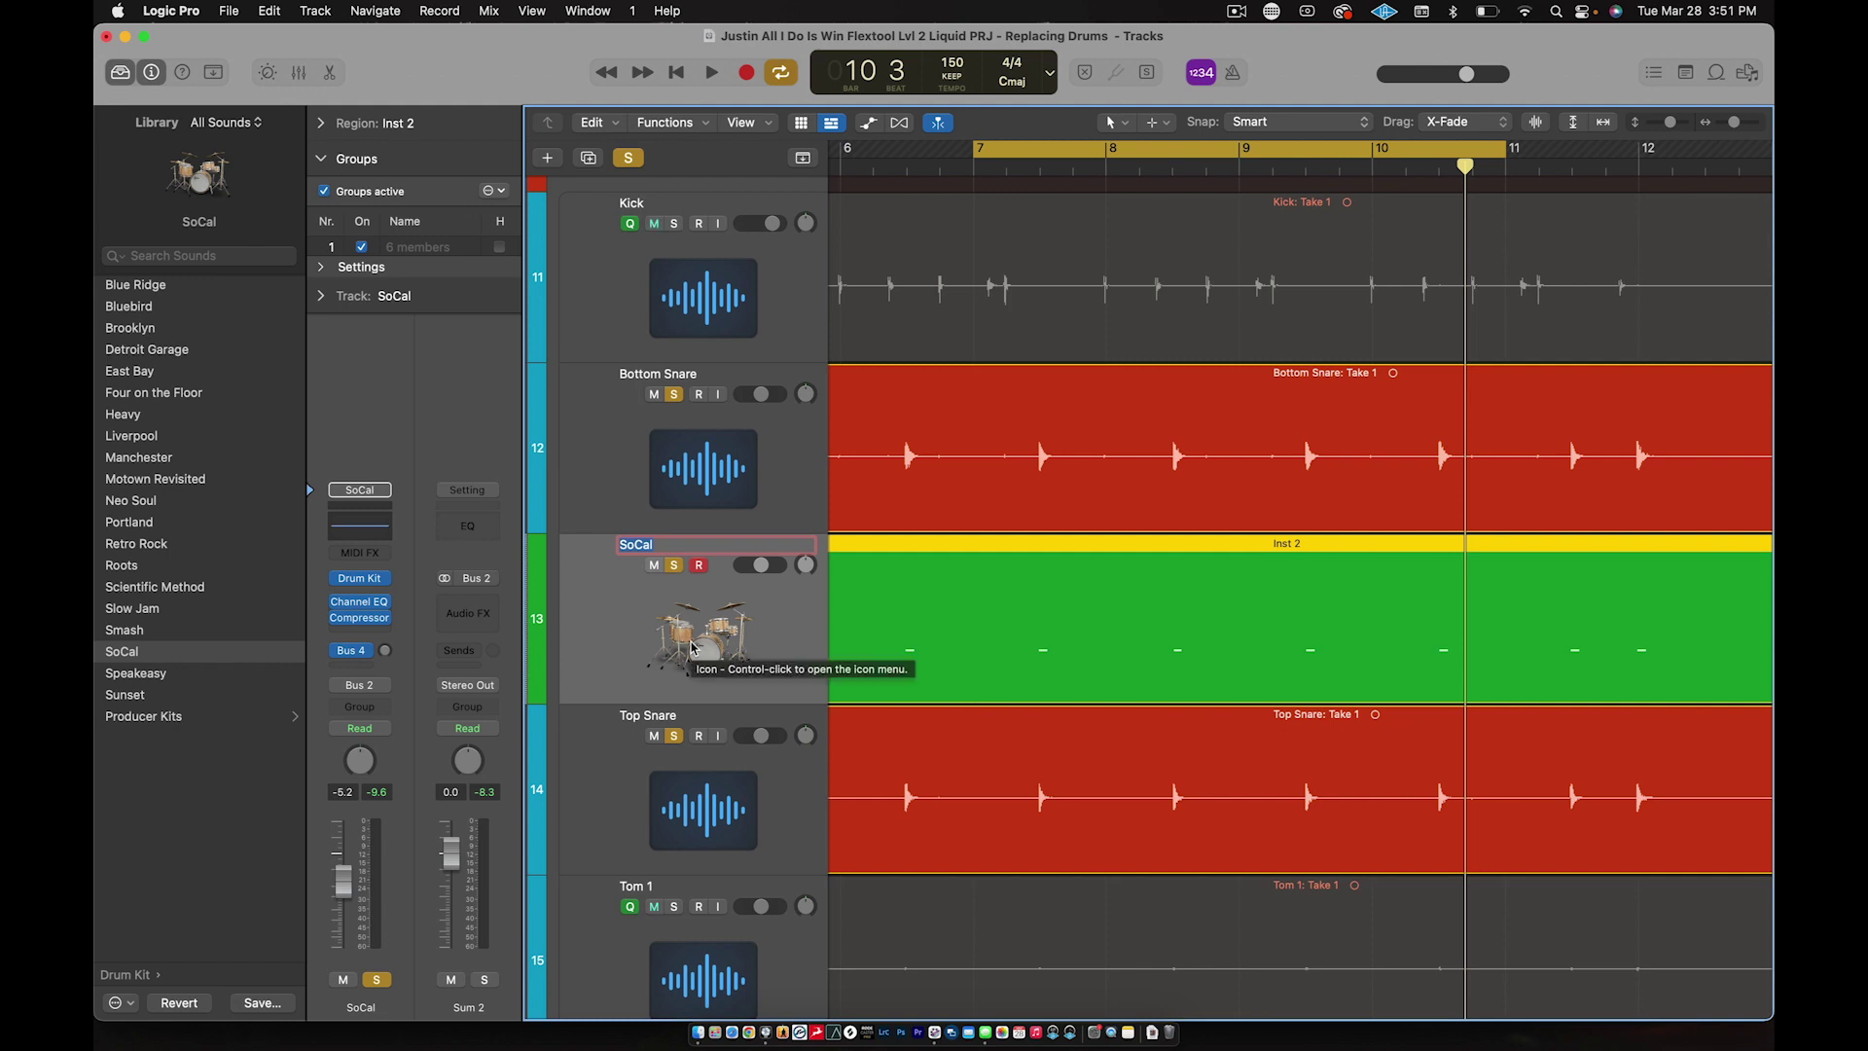
pyautogui.write('New Snr Dub')
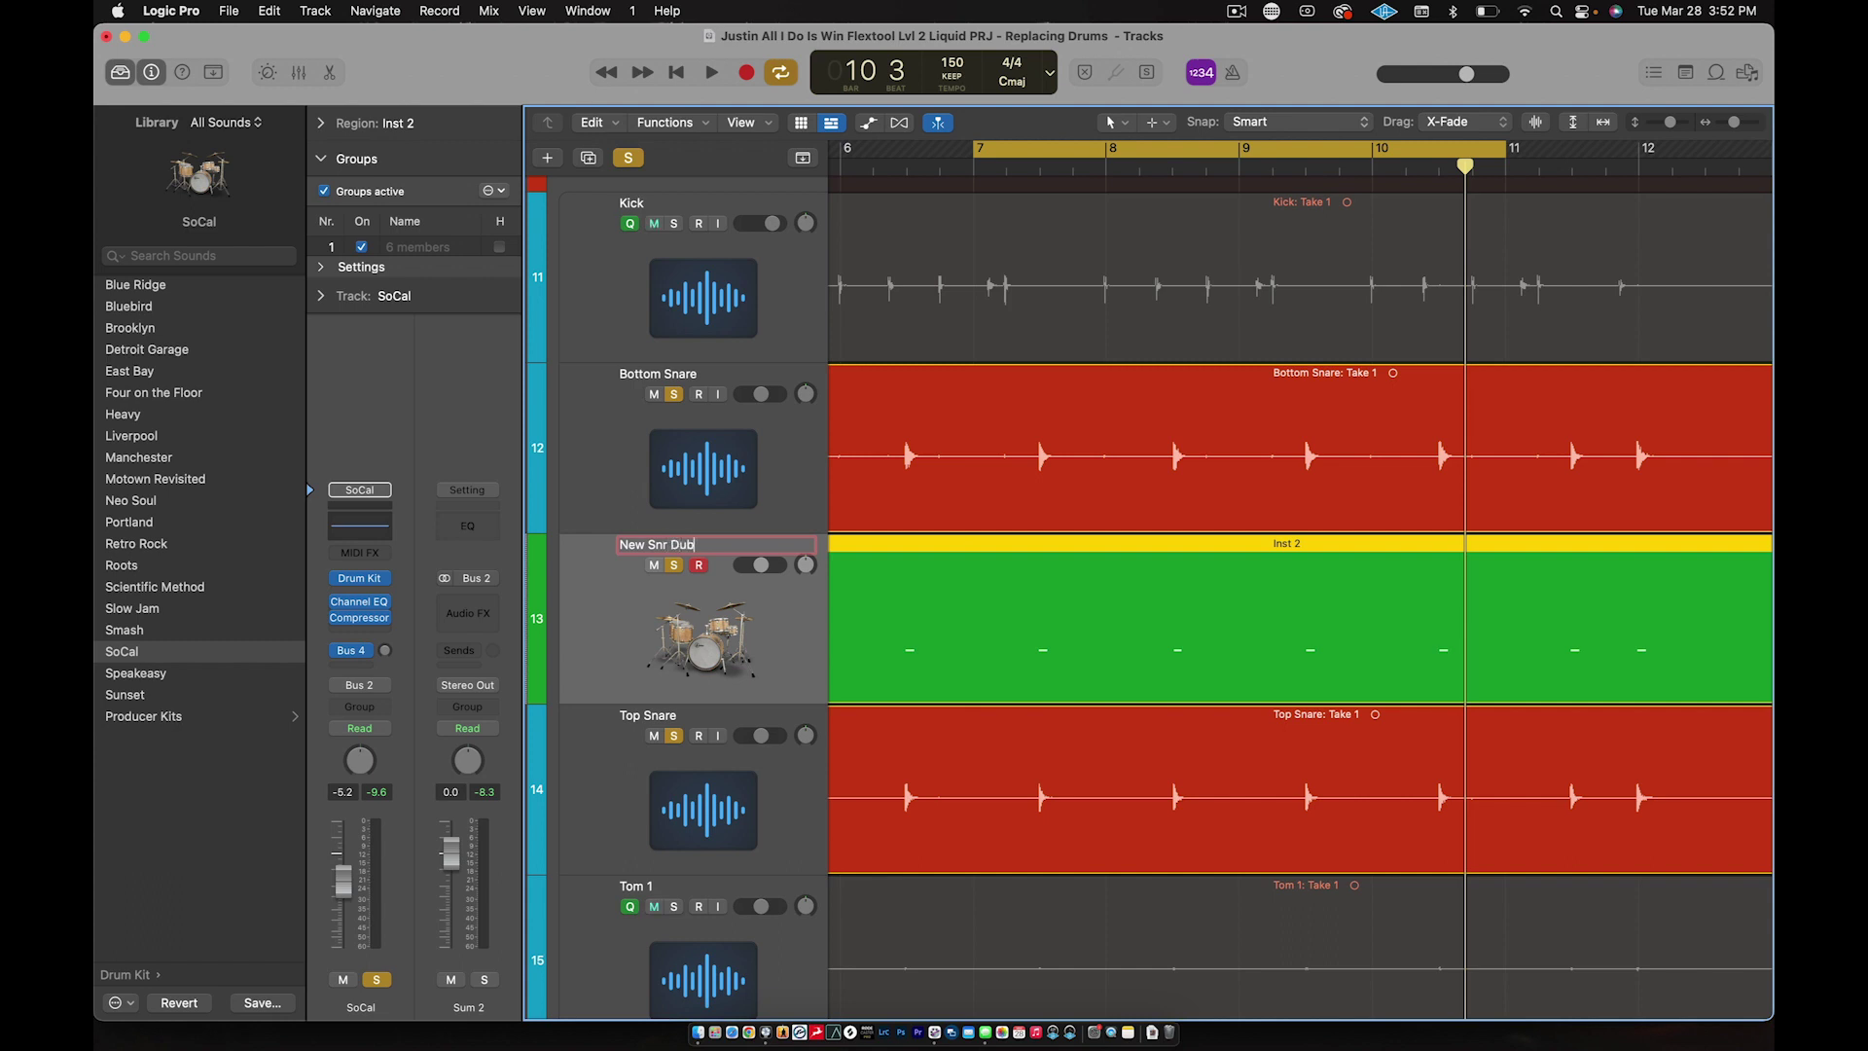
pyautogui.press('Return')
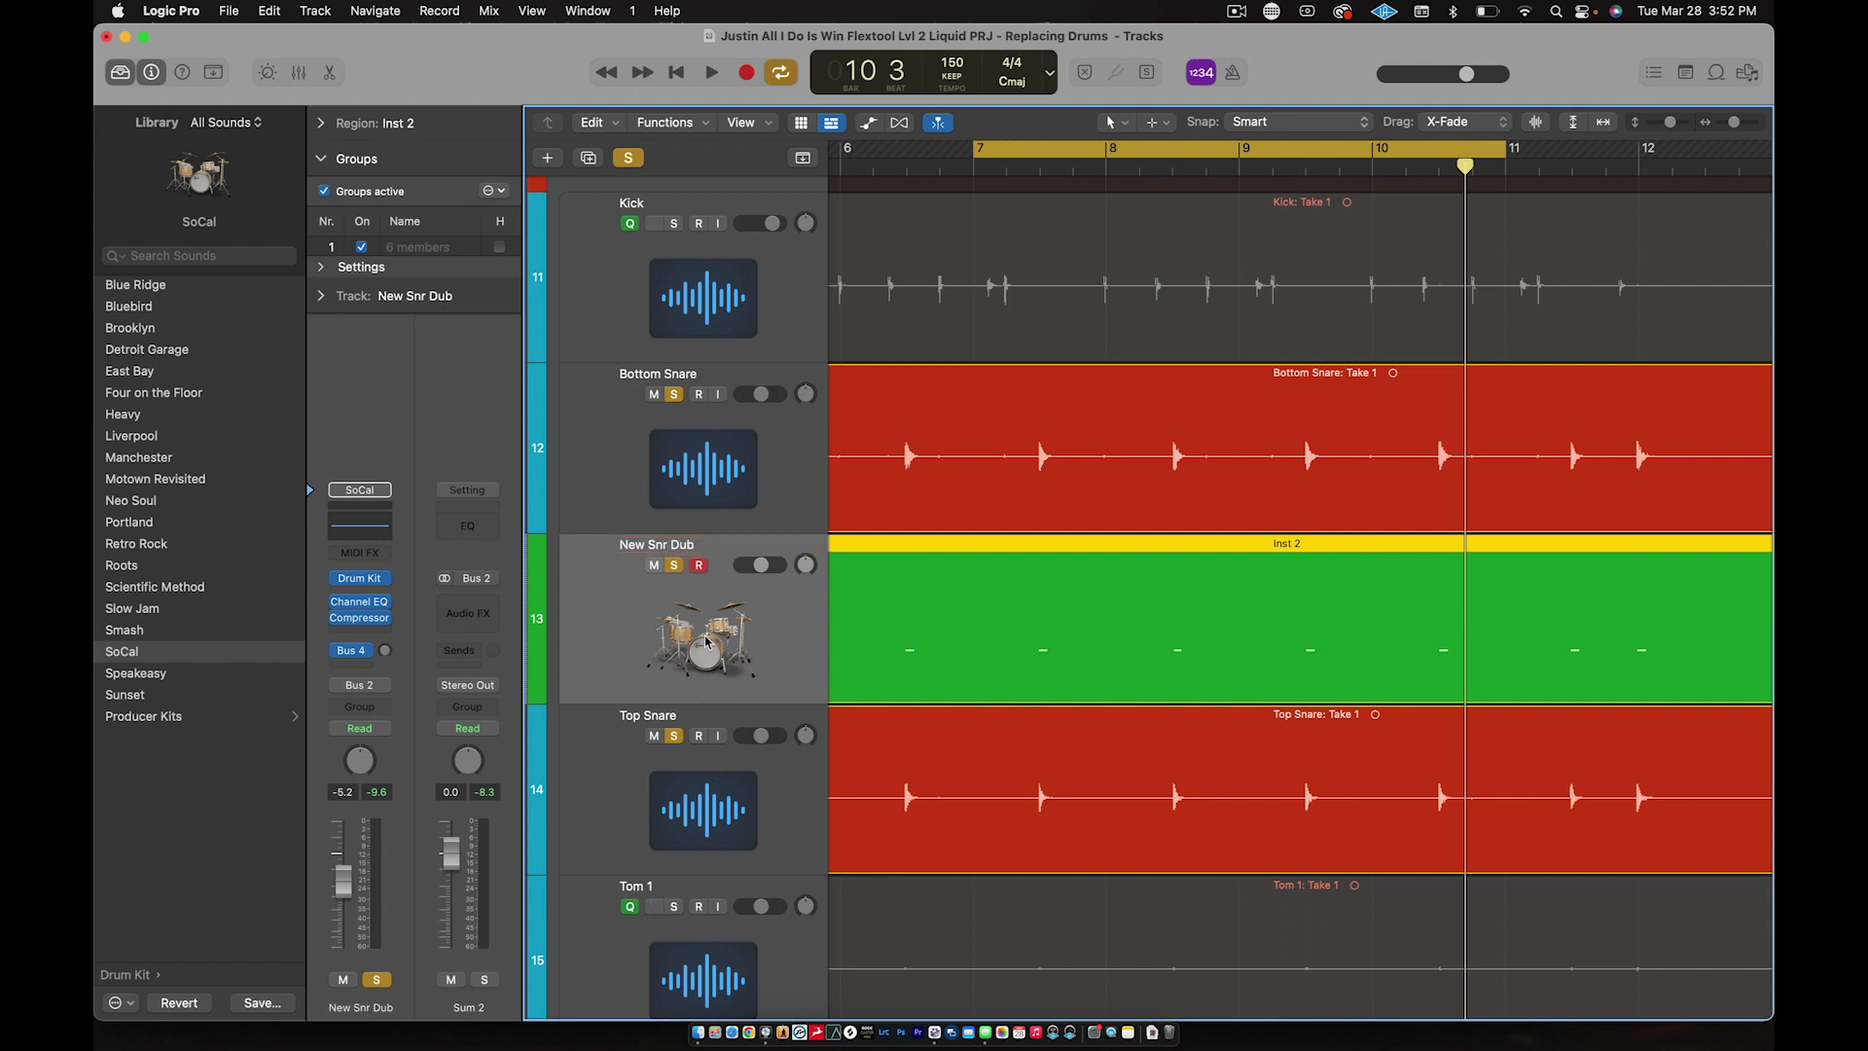
pyautogui.moveTo(707, 642); pyautogui.dragTo(708, 811)
pyautogui.press('z')
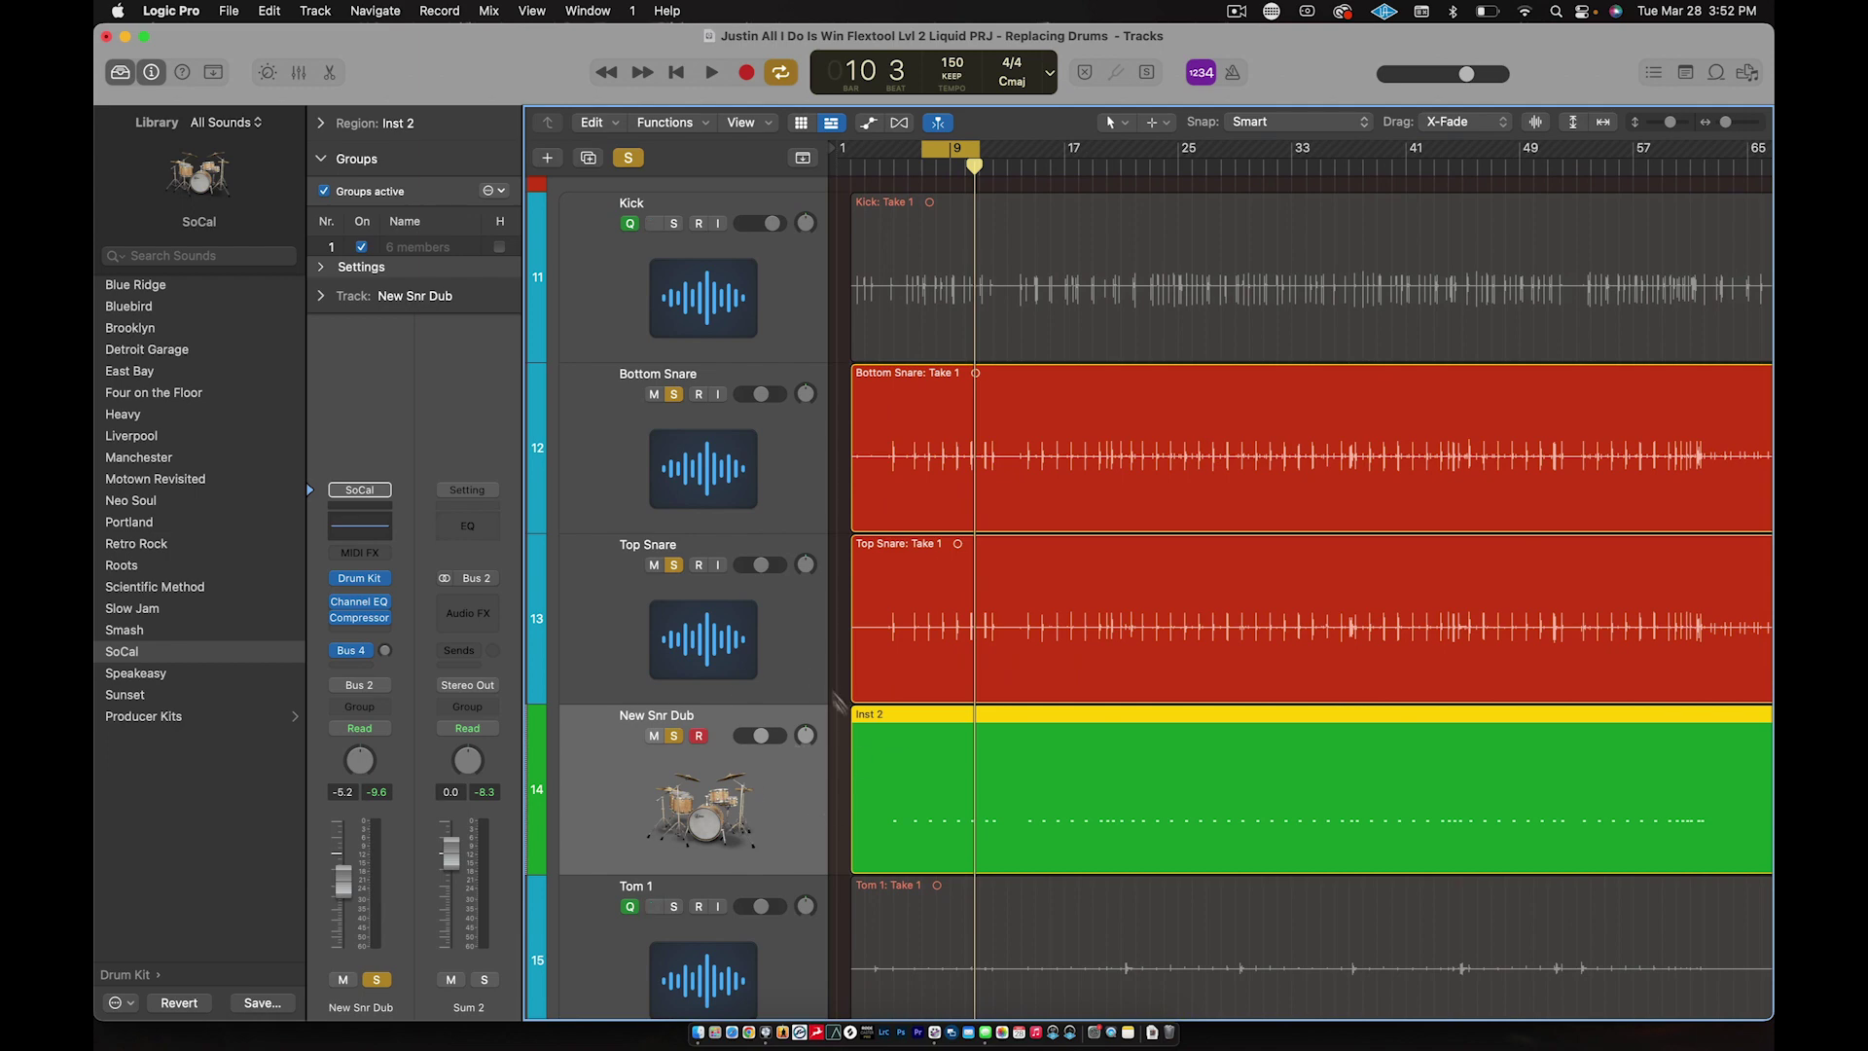
# Step: Add the Bottom Snare and Top Snare tracks to Group 1
pyautogui.click(695, 458)
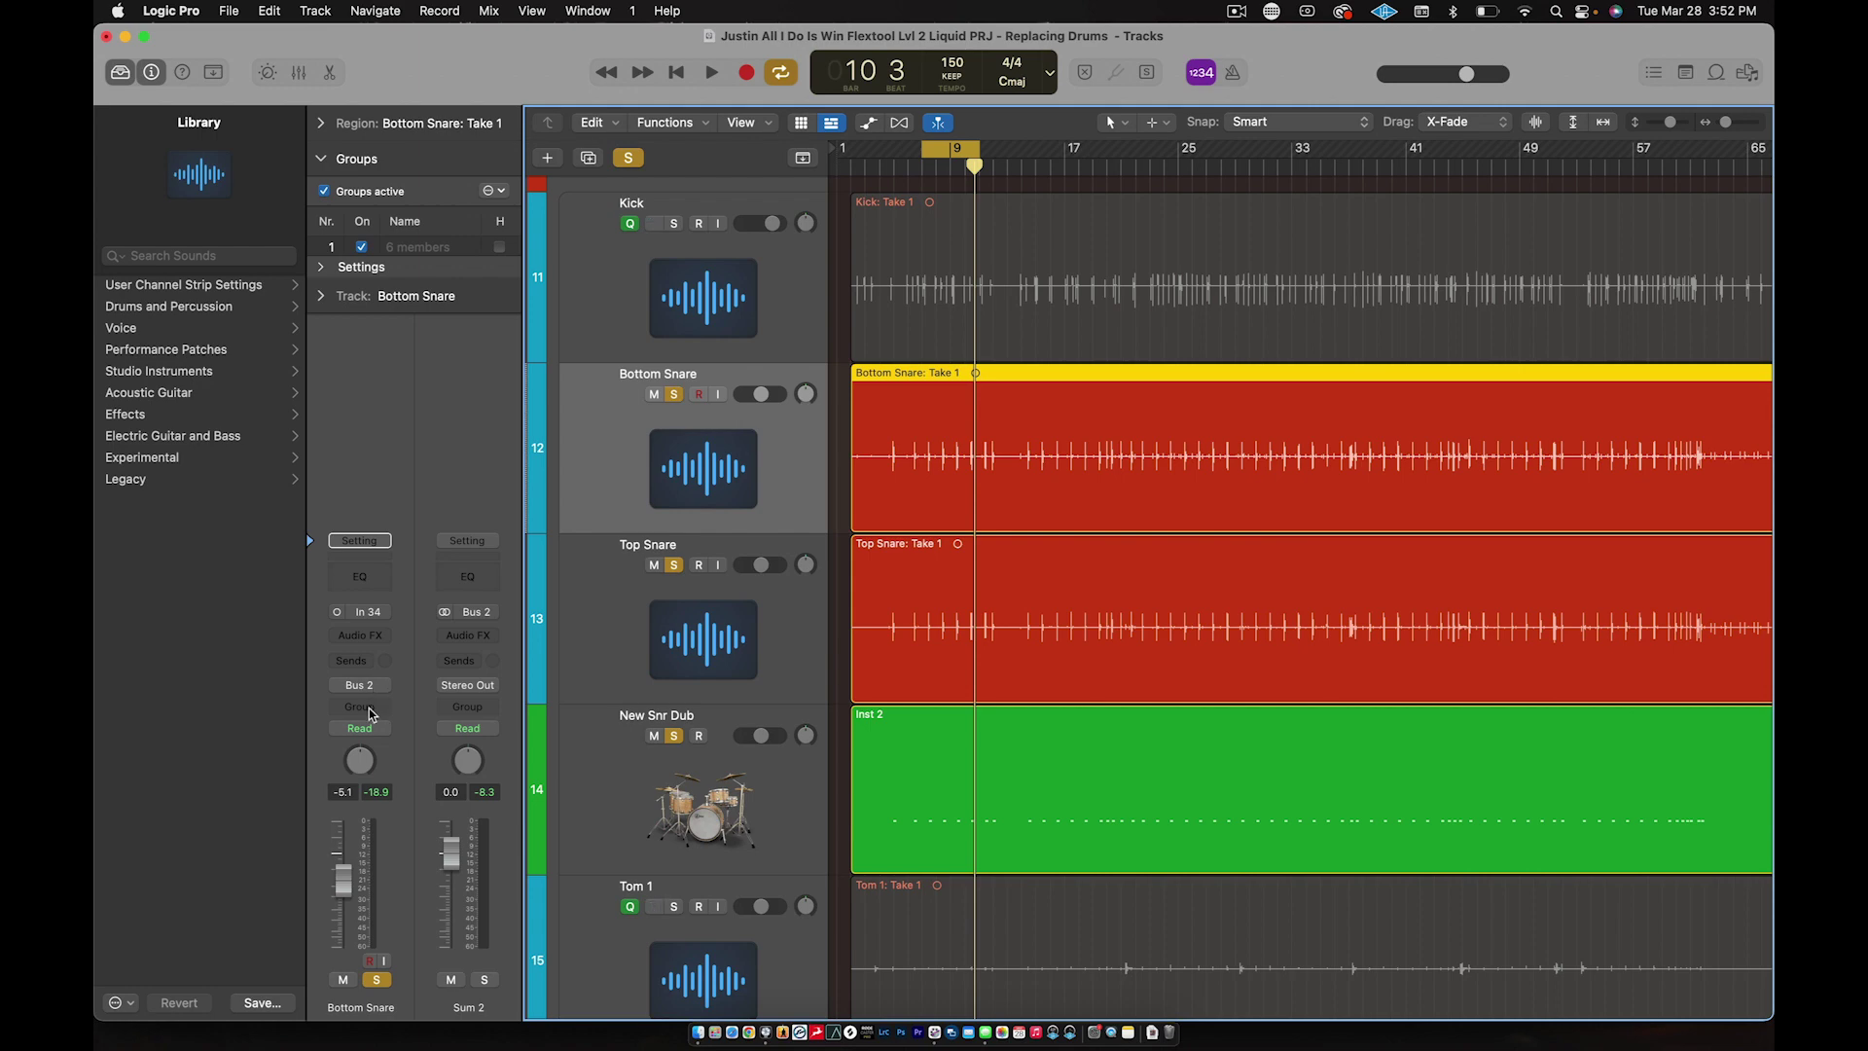
pyautogui.click(372, 713)
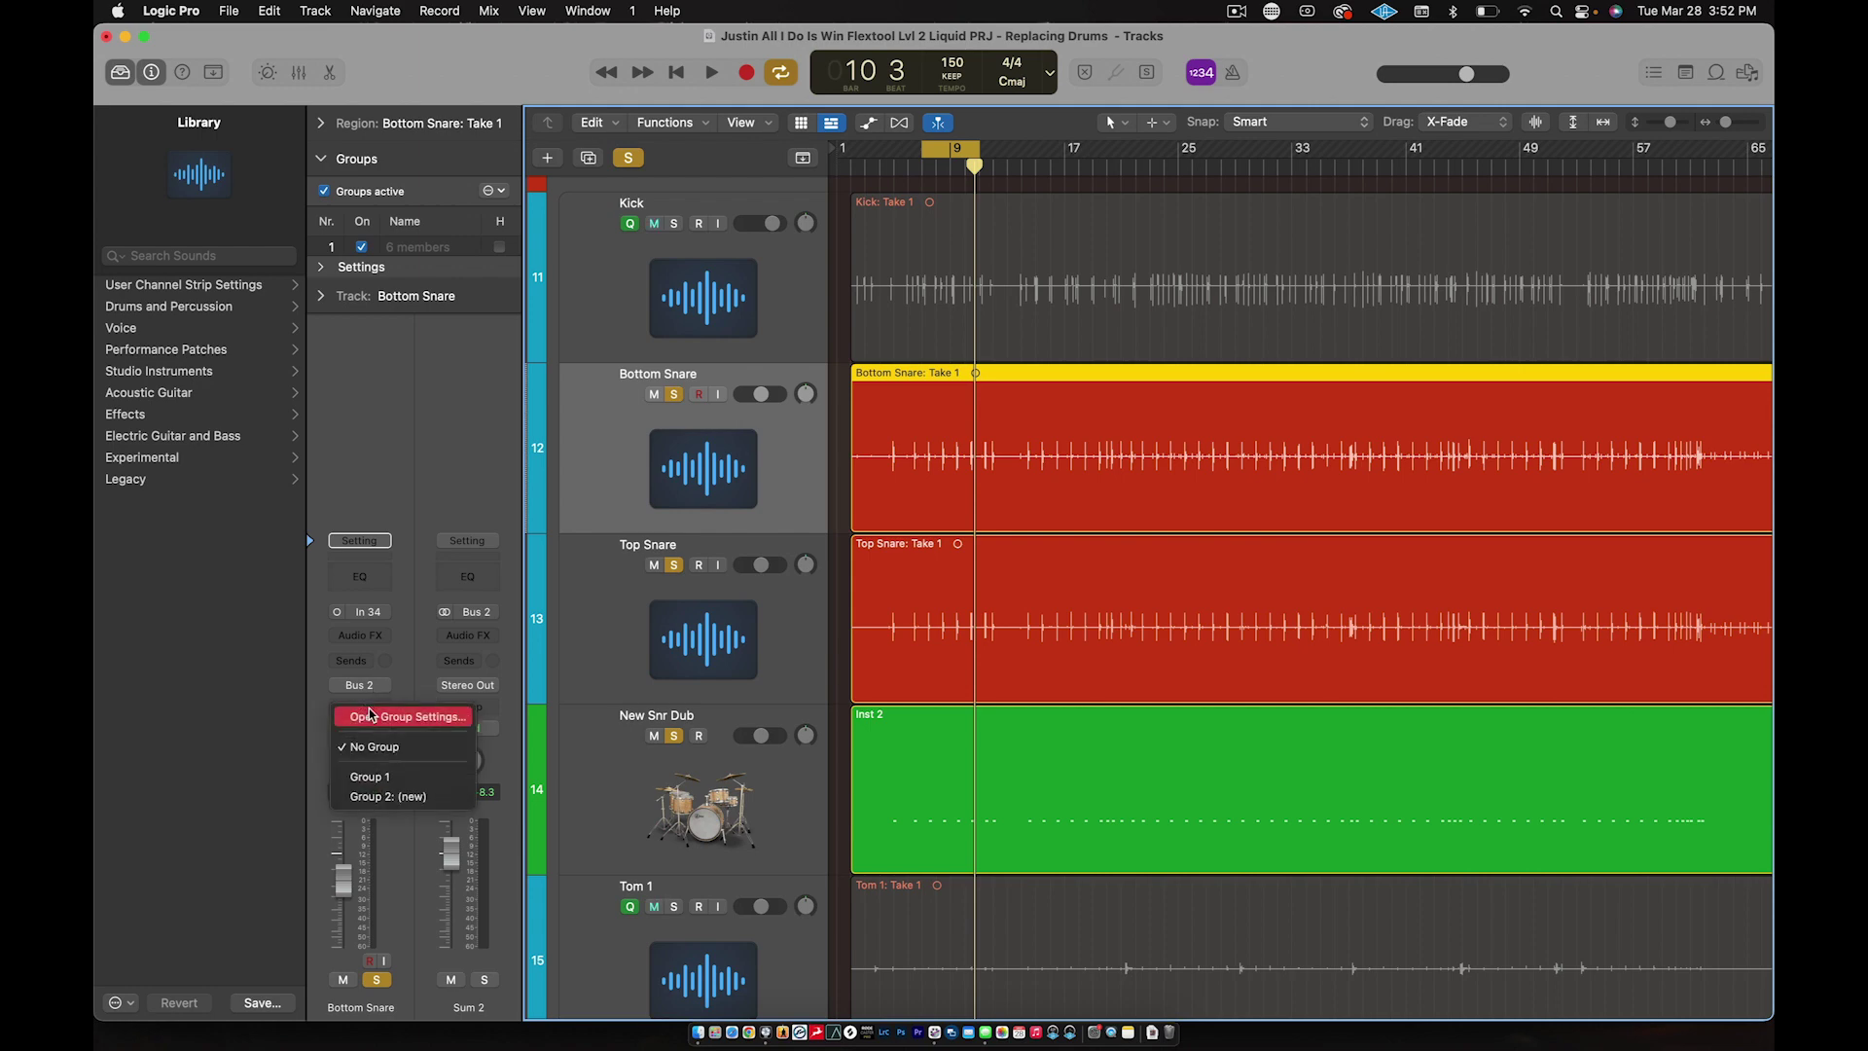
pyautogui.click(372, 776)
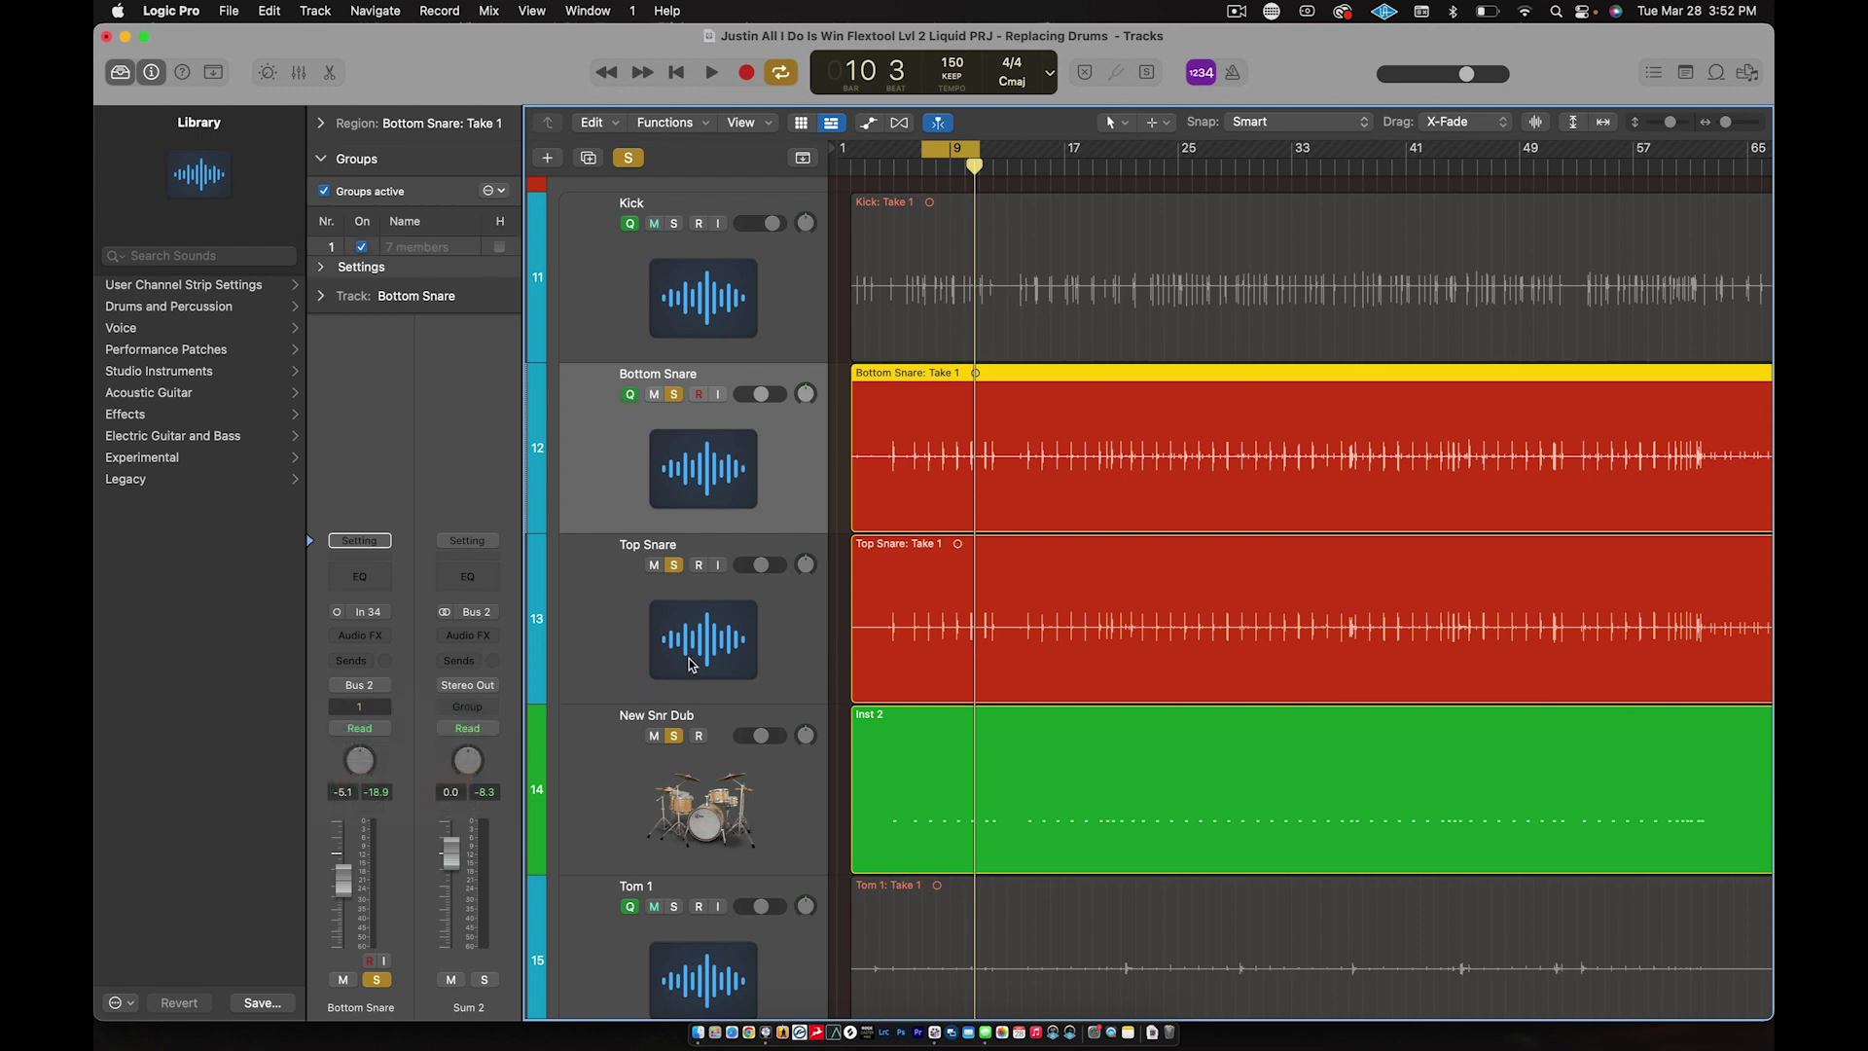
pyautogui.click(670, 619)
pyautogui.click(365, 704)
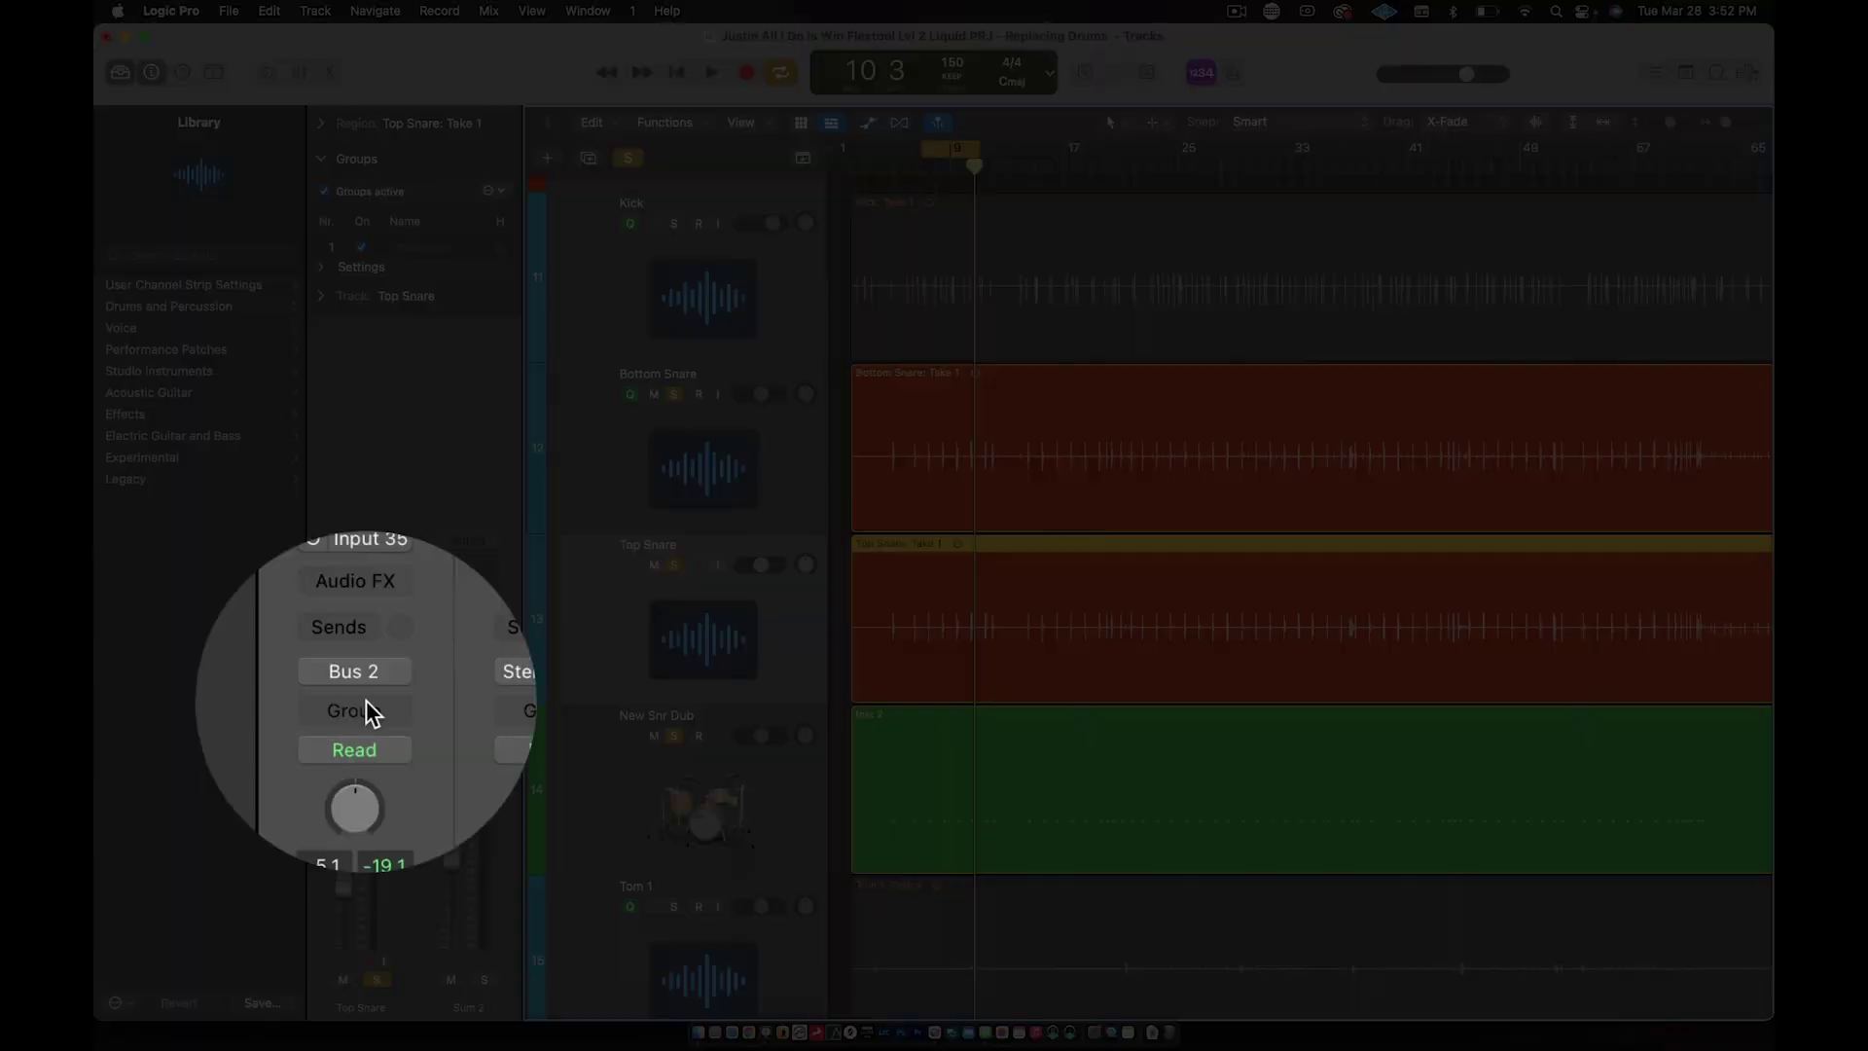
pyautogui.click(380, 774)
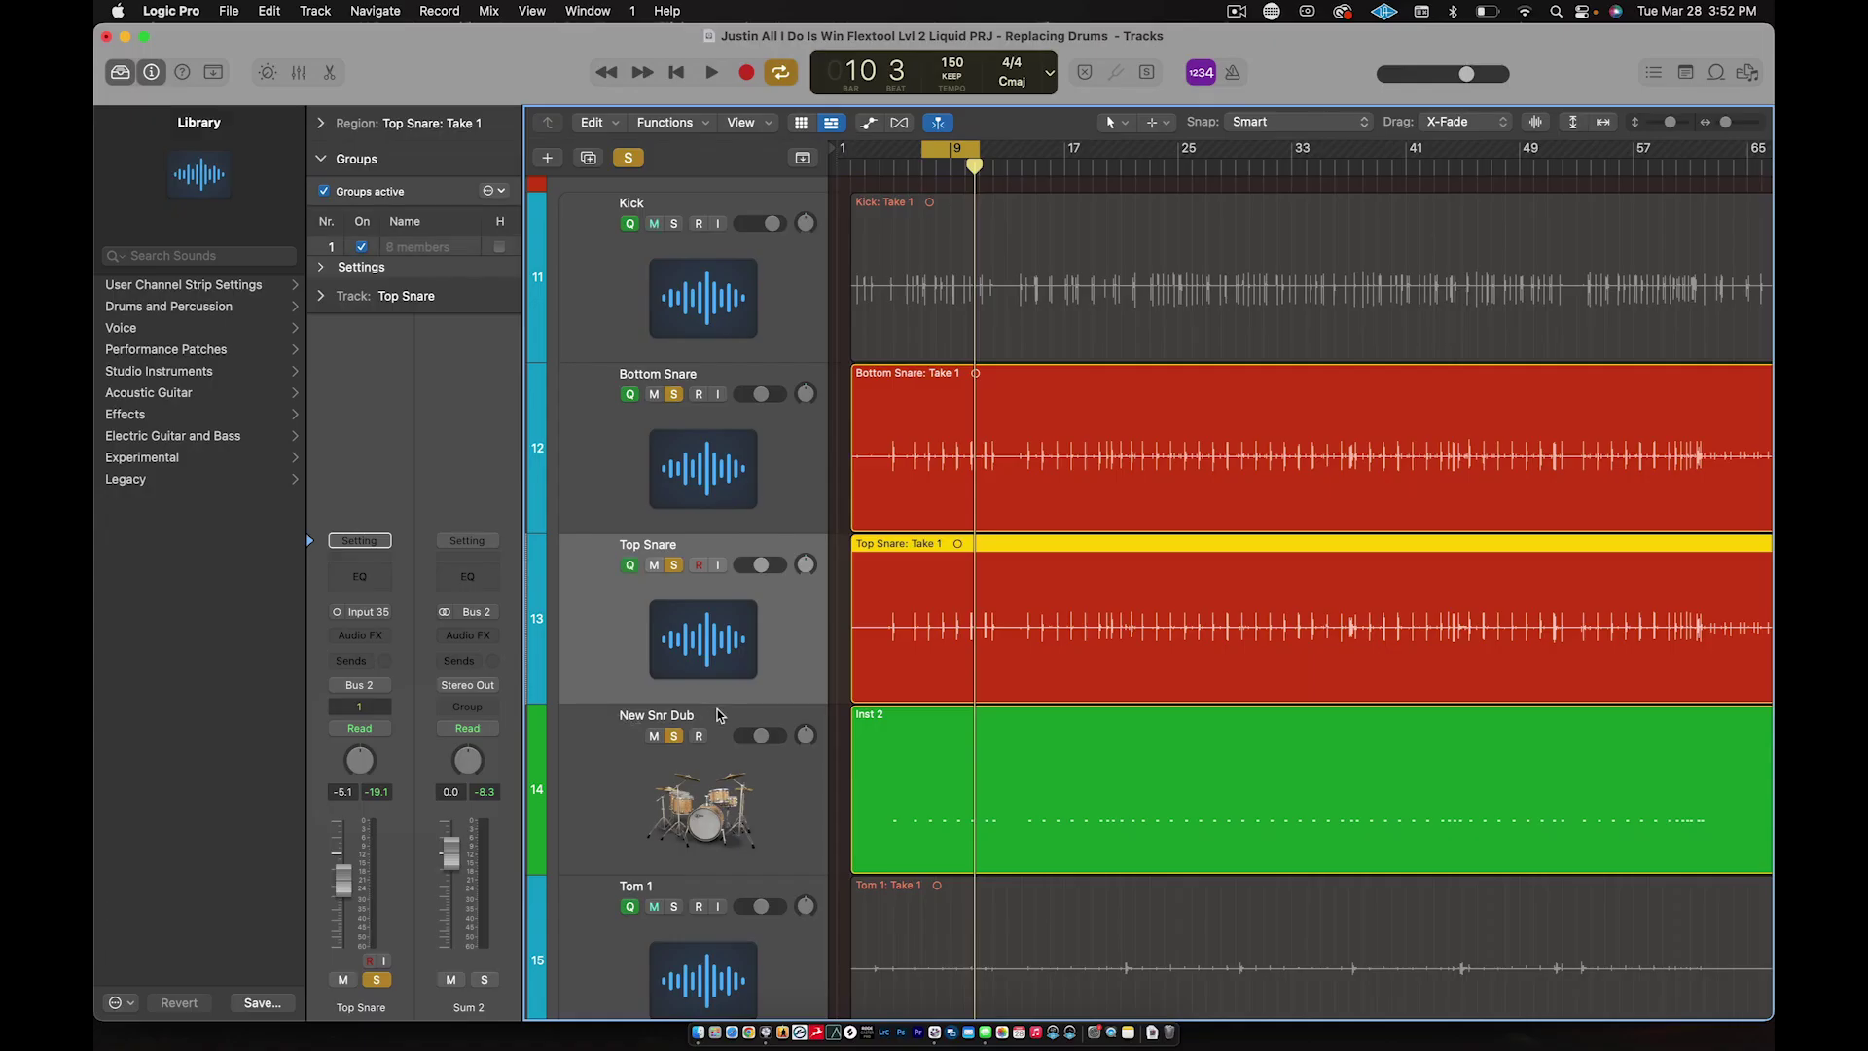
# Step: Select the New Snr Dub track and the grouped snare regions
pyautogui.click(698, 715)
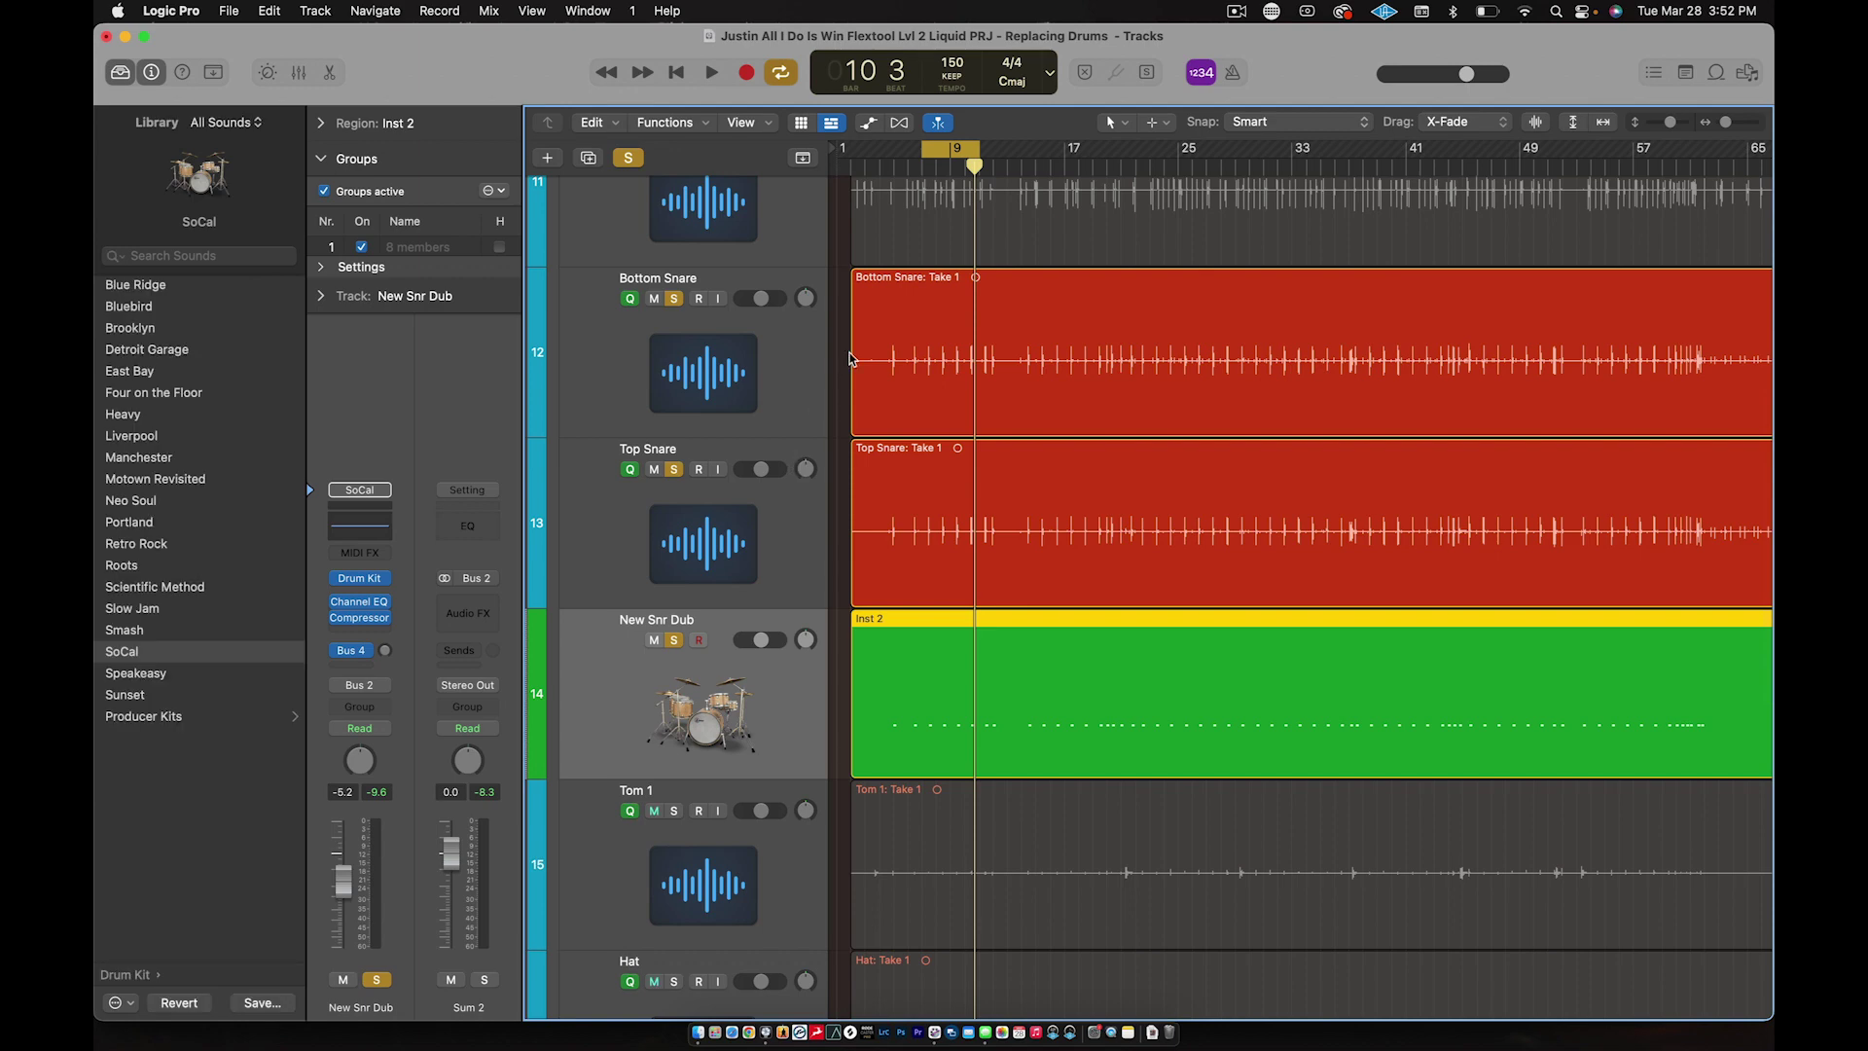
pyautogui.scroll(6, 1045, 382)
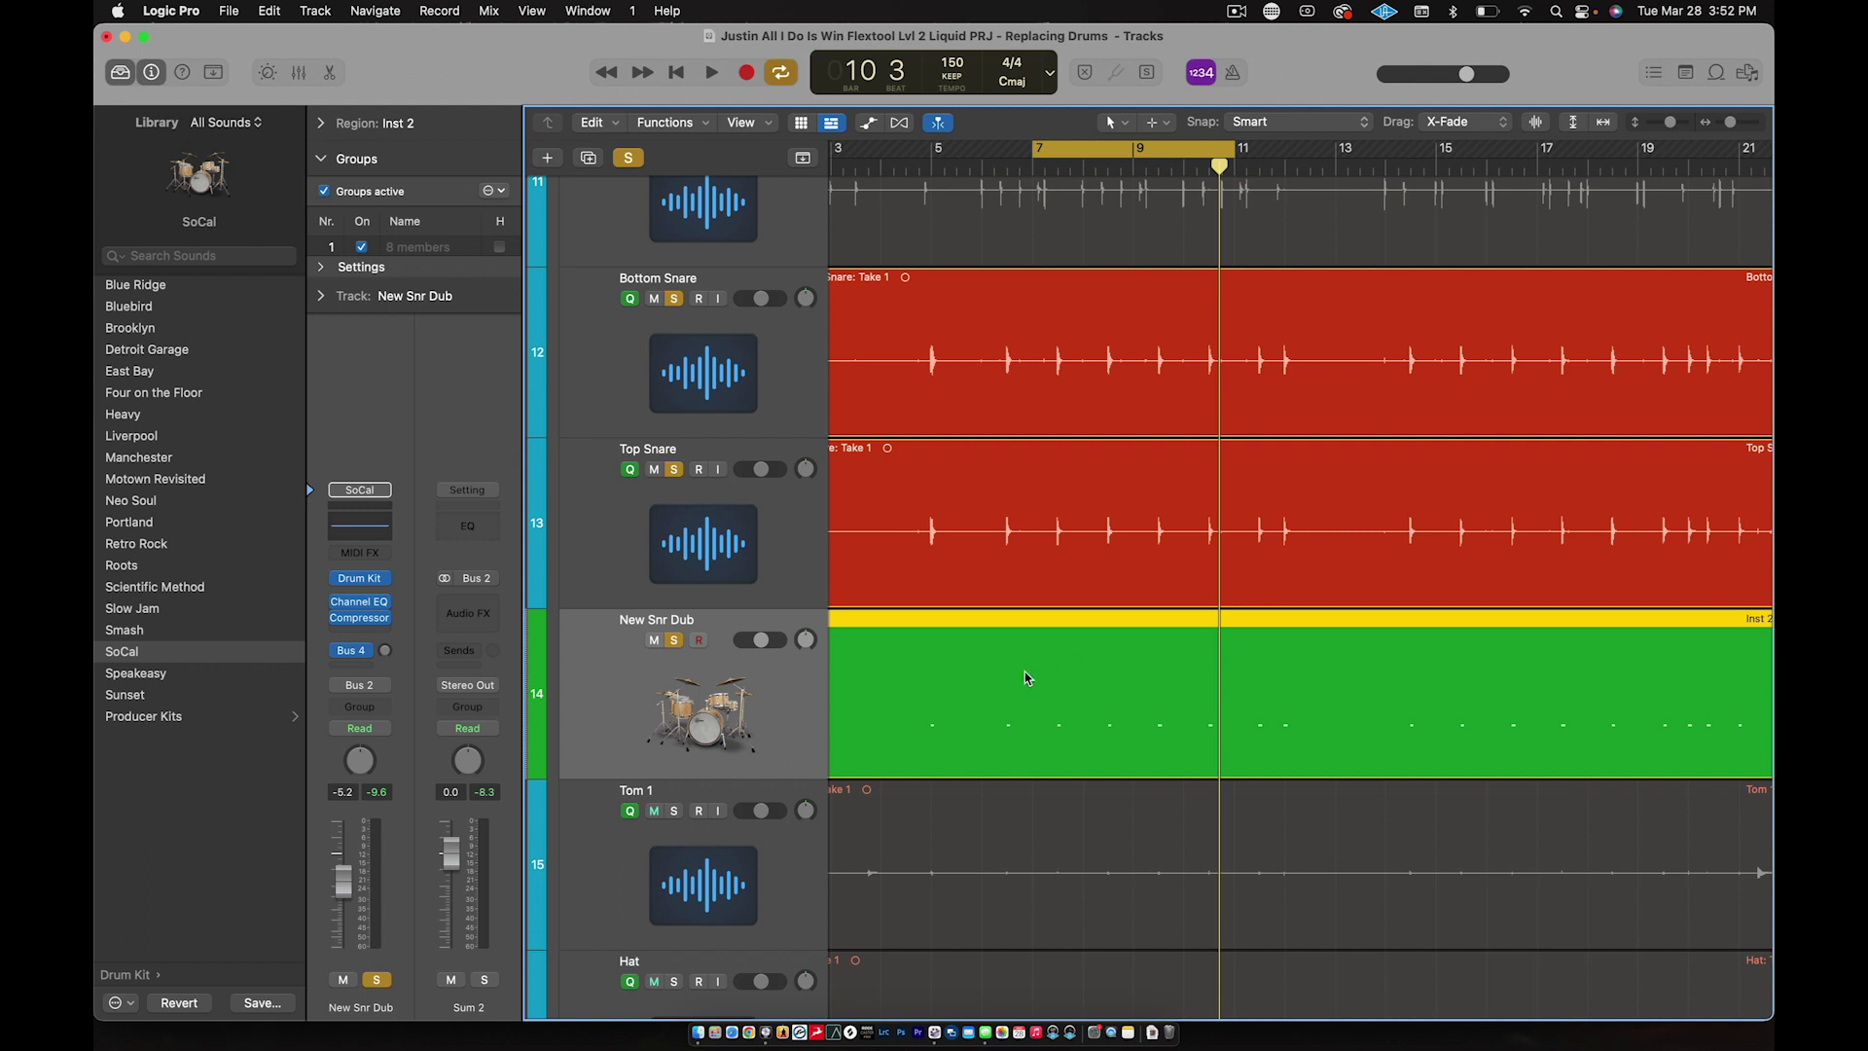
pyautogui.click(751, 543)
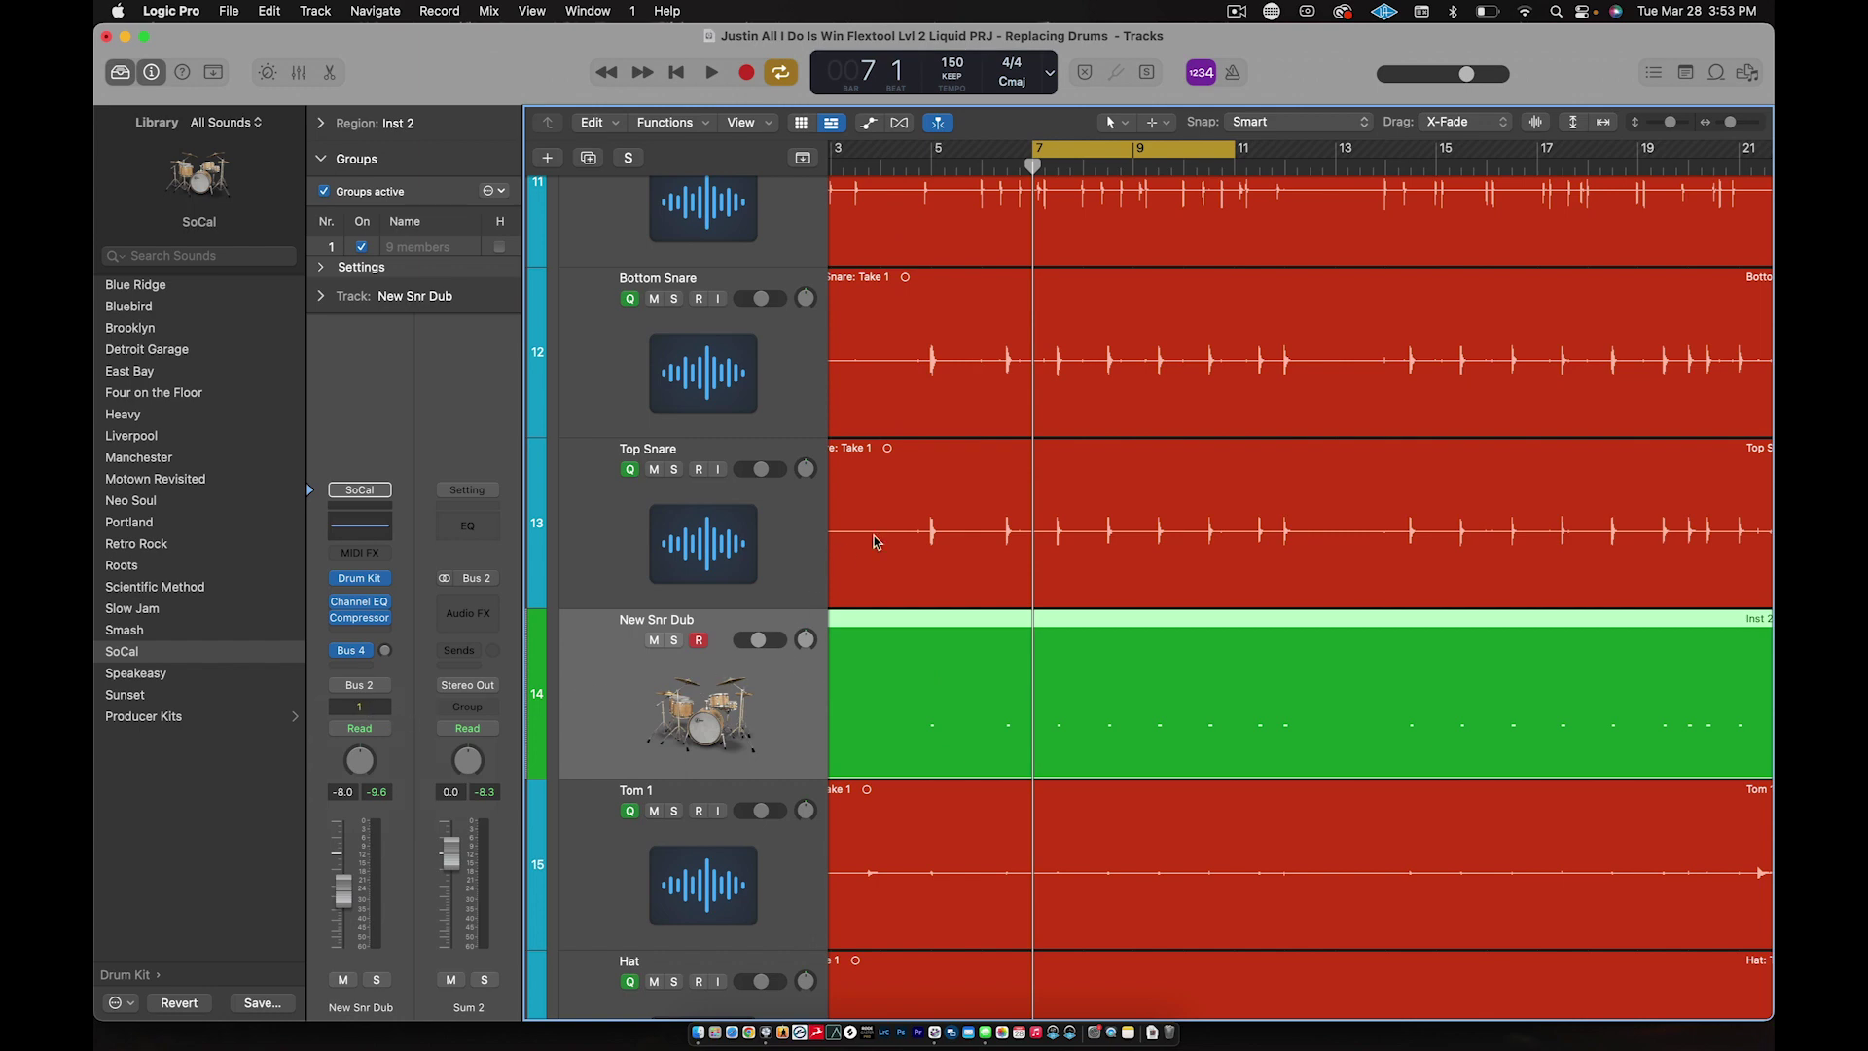
pyautogui.scroll(-10, 874, 535)
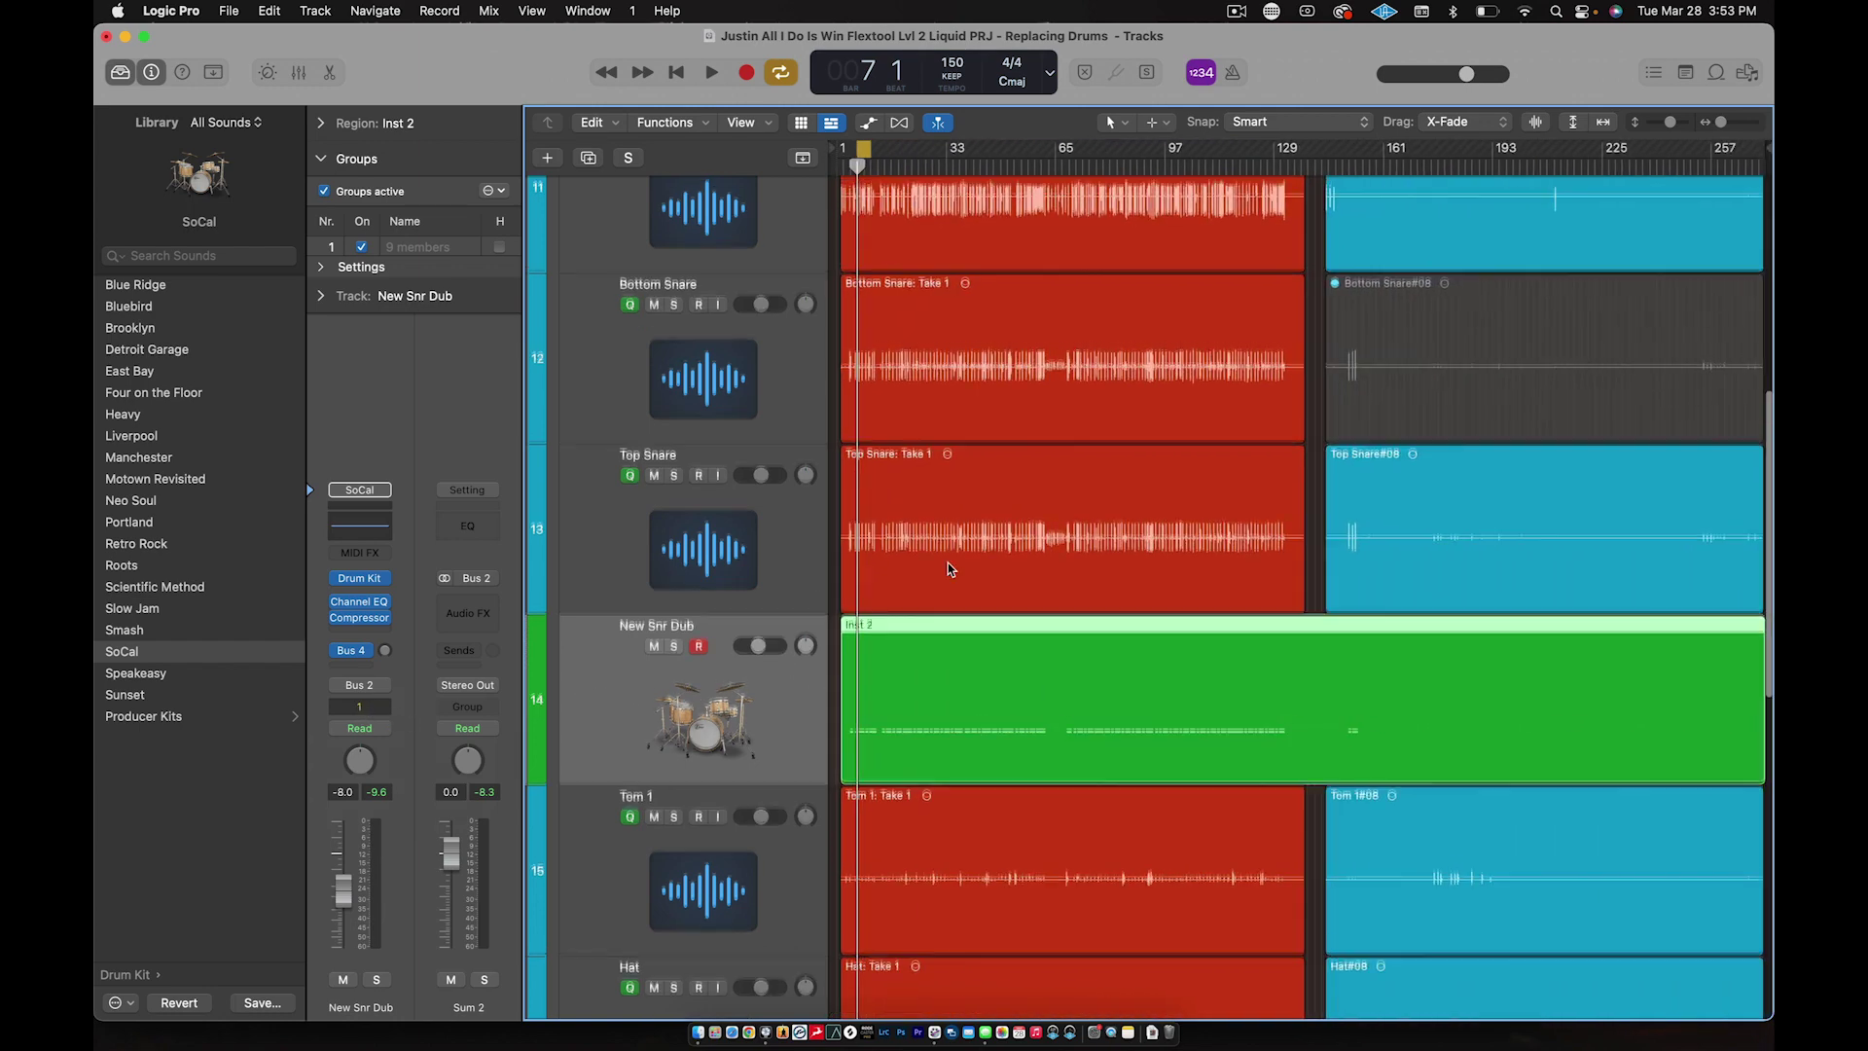
# Step: Cut Inst 2 and the grouped drum regions at bar 139 with the Scissors tool
pyautogui.scroll(1, 947, 568)
pyautogui.rightClick(1337, 793)
pyautogui.click(1362, 864)
pyautogui.click(1310, 710)
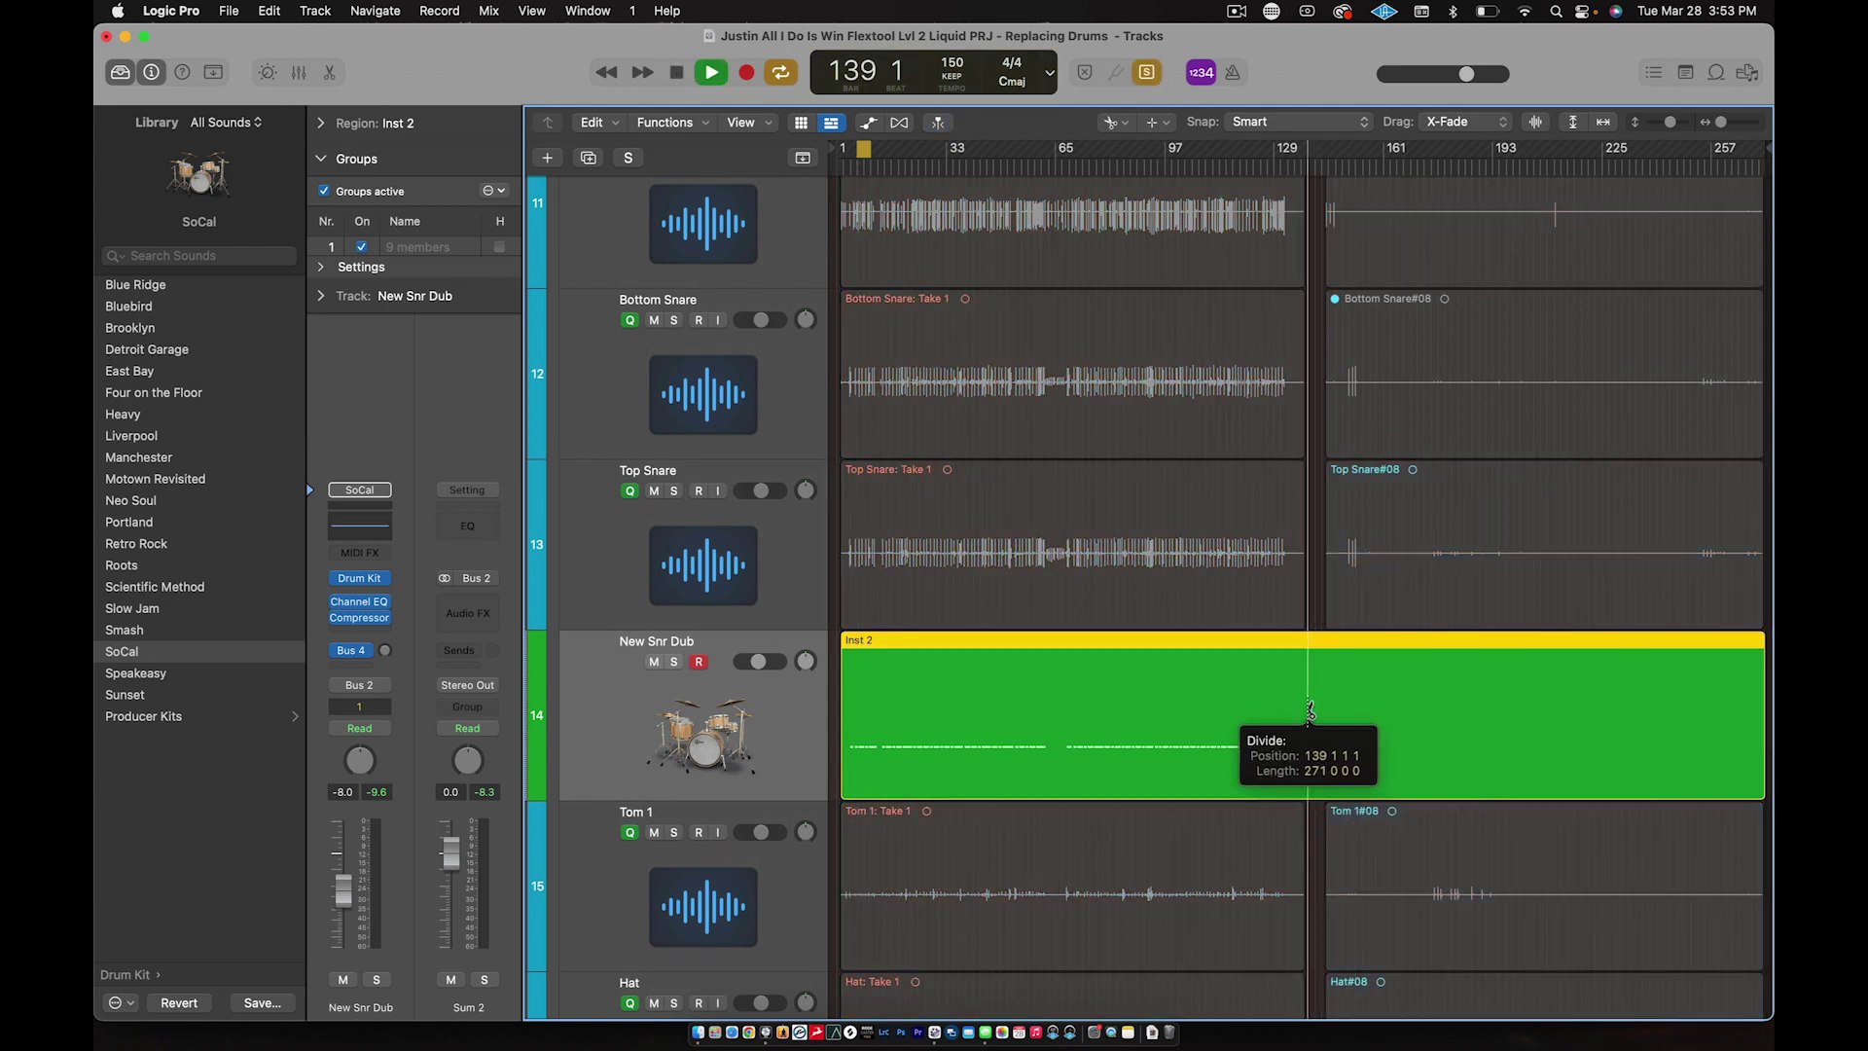
pyautogui.press('t')
pyautogui.click(1417, 693)
pyautogui.click(1418, 696)
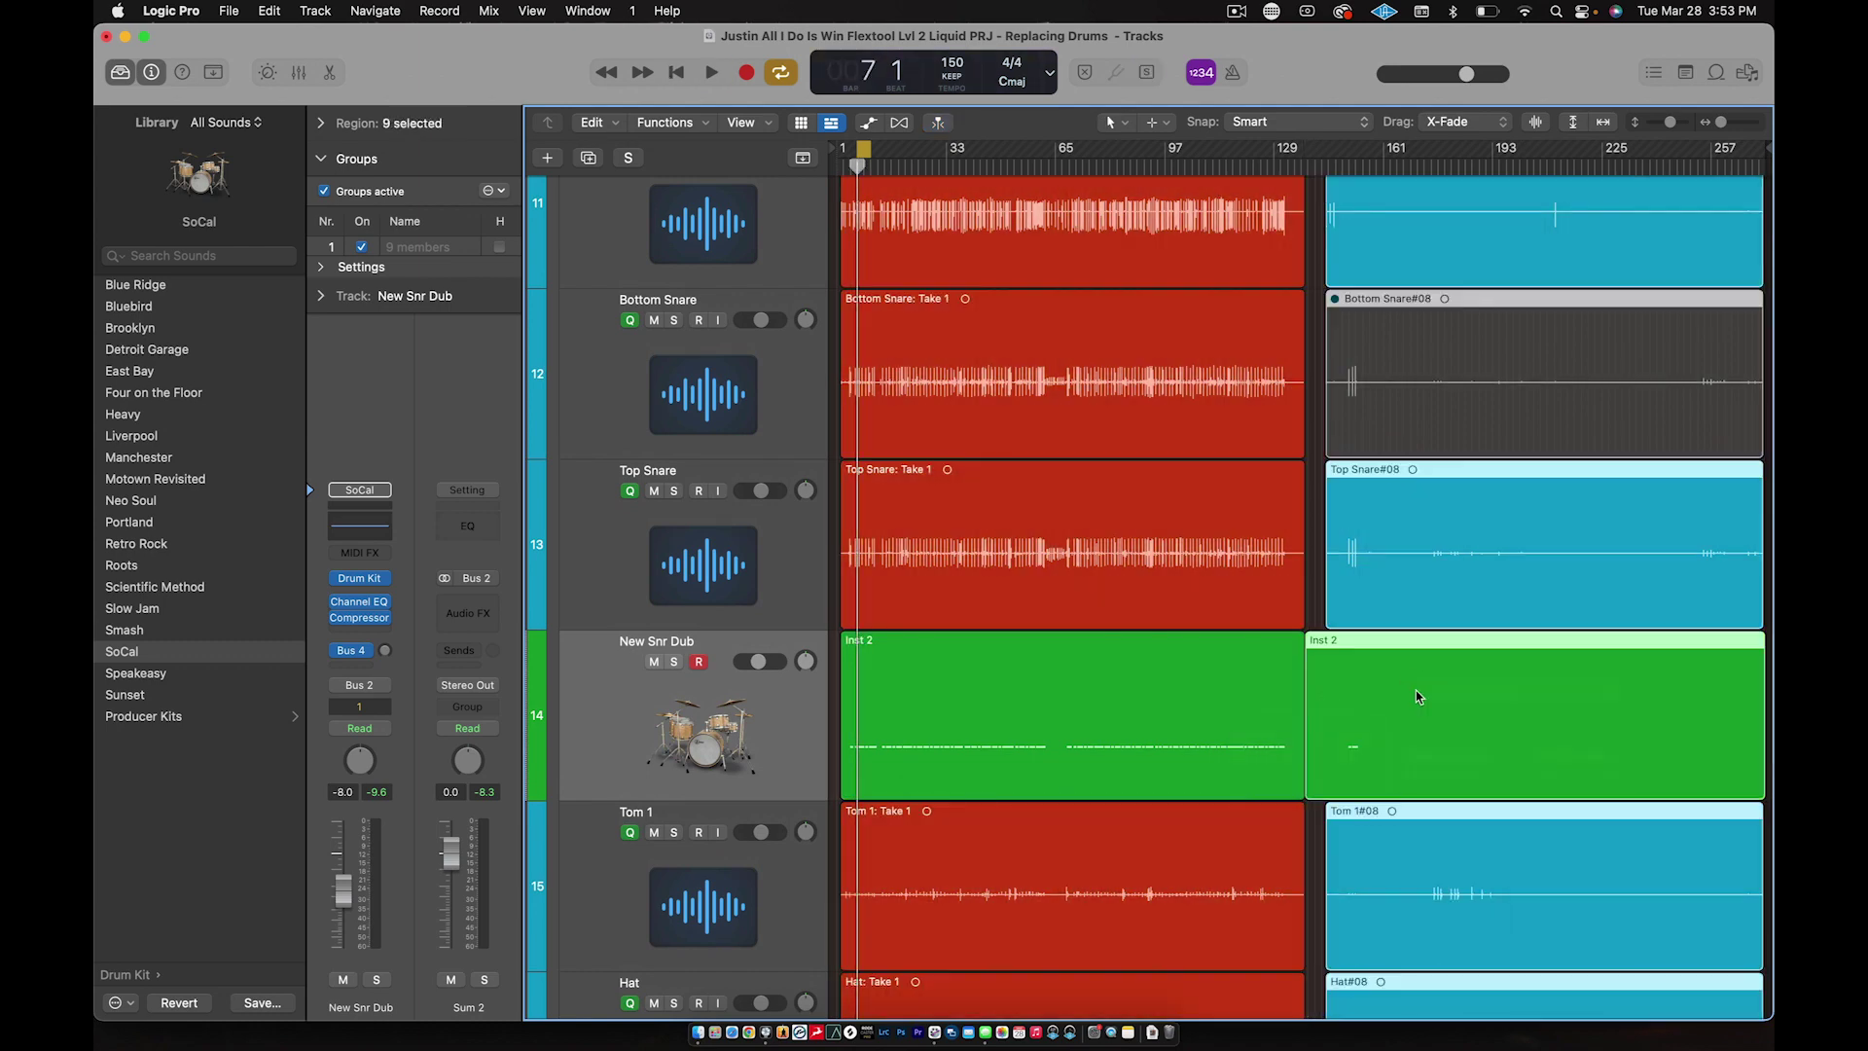
pyautogui.click(1315, 584)
# Step: Cut the regions near bar 145, delete the thin sliver, and select the left-hand regions
pyautogui.press('t')
pyautogui.press('i')
pyautogui.moveTo(1350, 720); pyautogui.dragTo(1328, 720)
pyautogui.press('t')
pyautogui.press('t')
pyautogui.press('Delete')
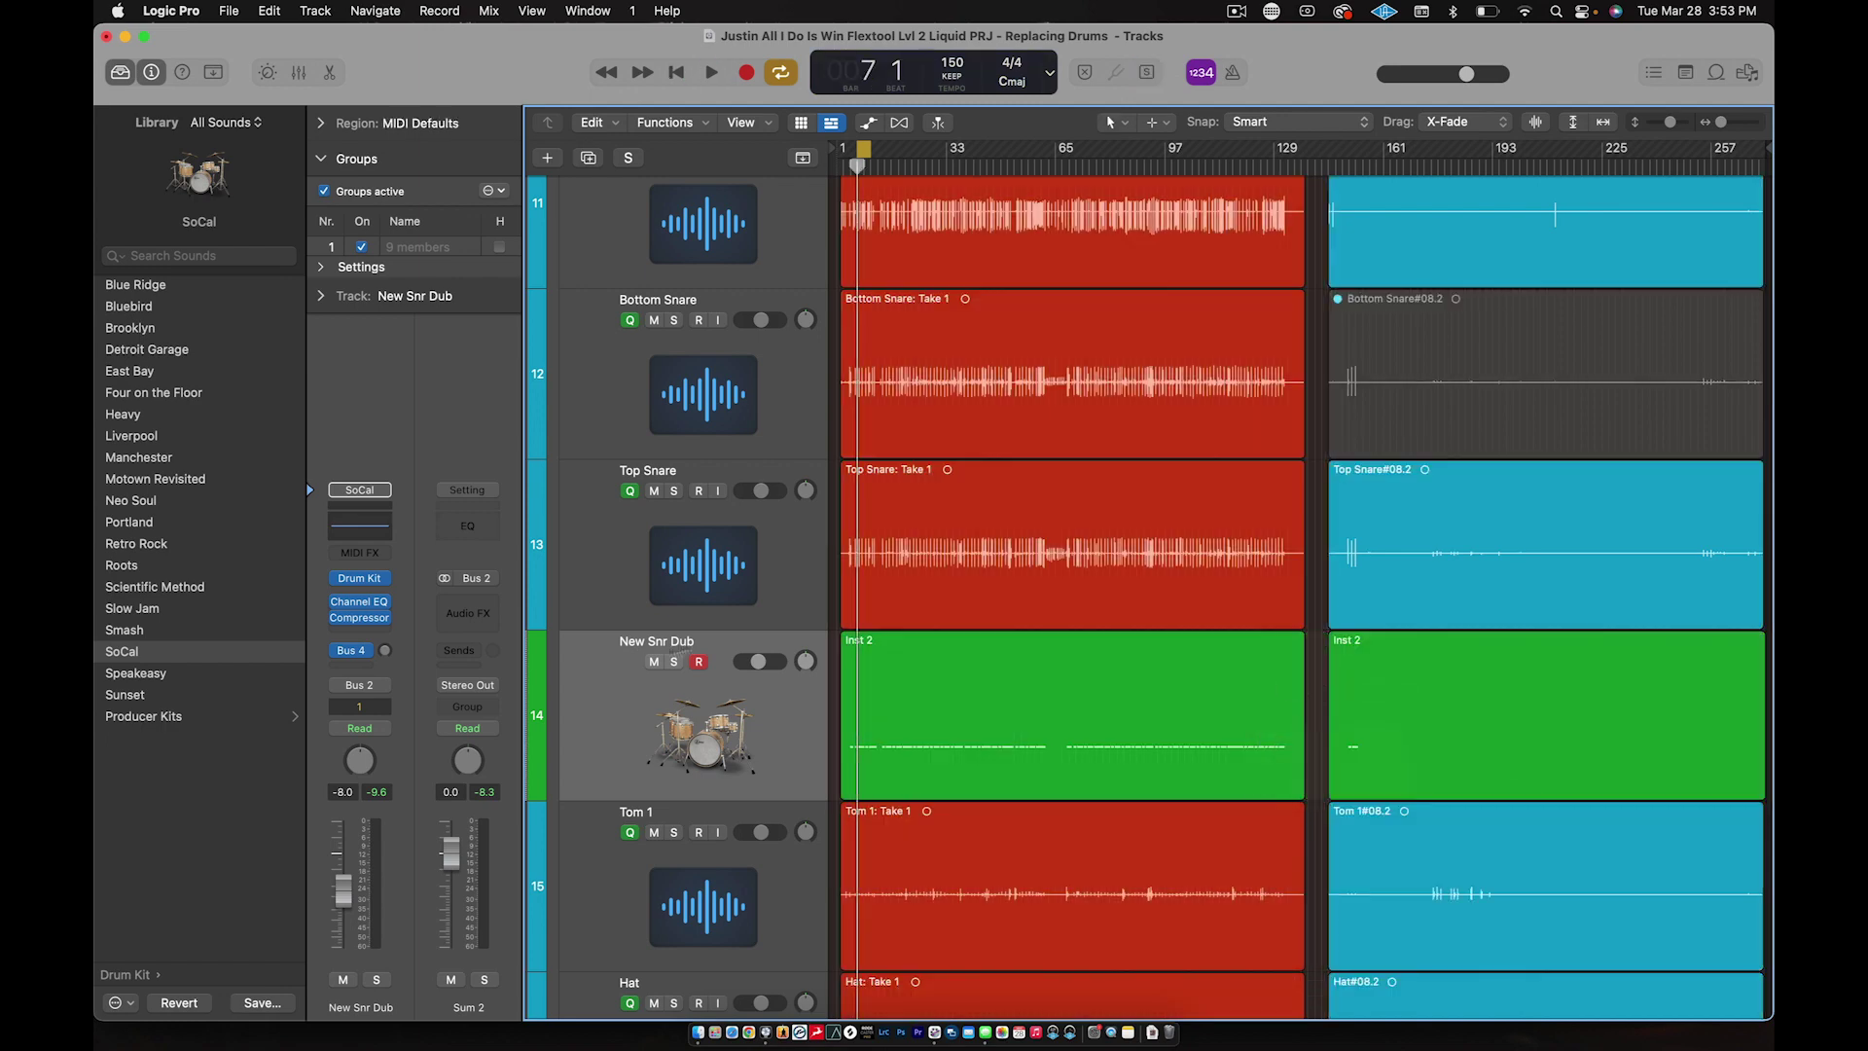
pyautogui.click(963, 708)
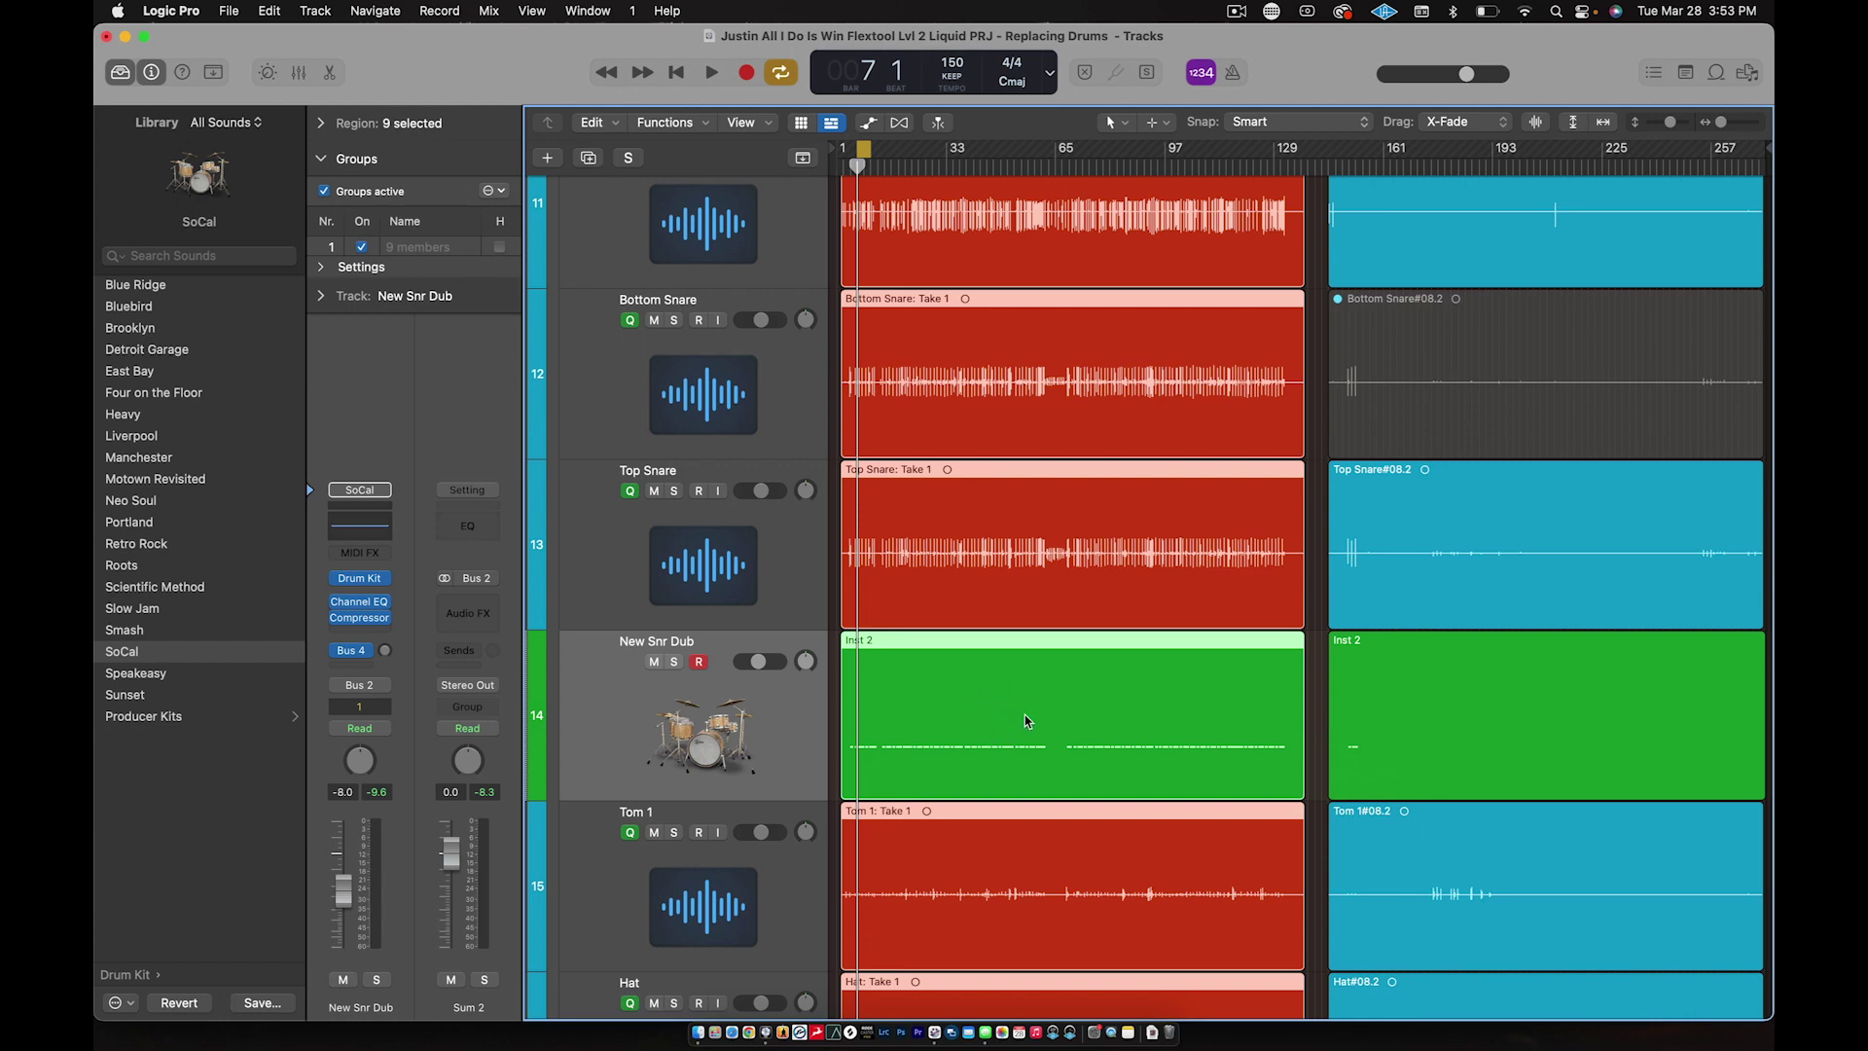
# Step: Color the selected left-hand Inst 2 and drum regions red with Option-C
pyautogui.hotkey('alt', 'c')
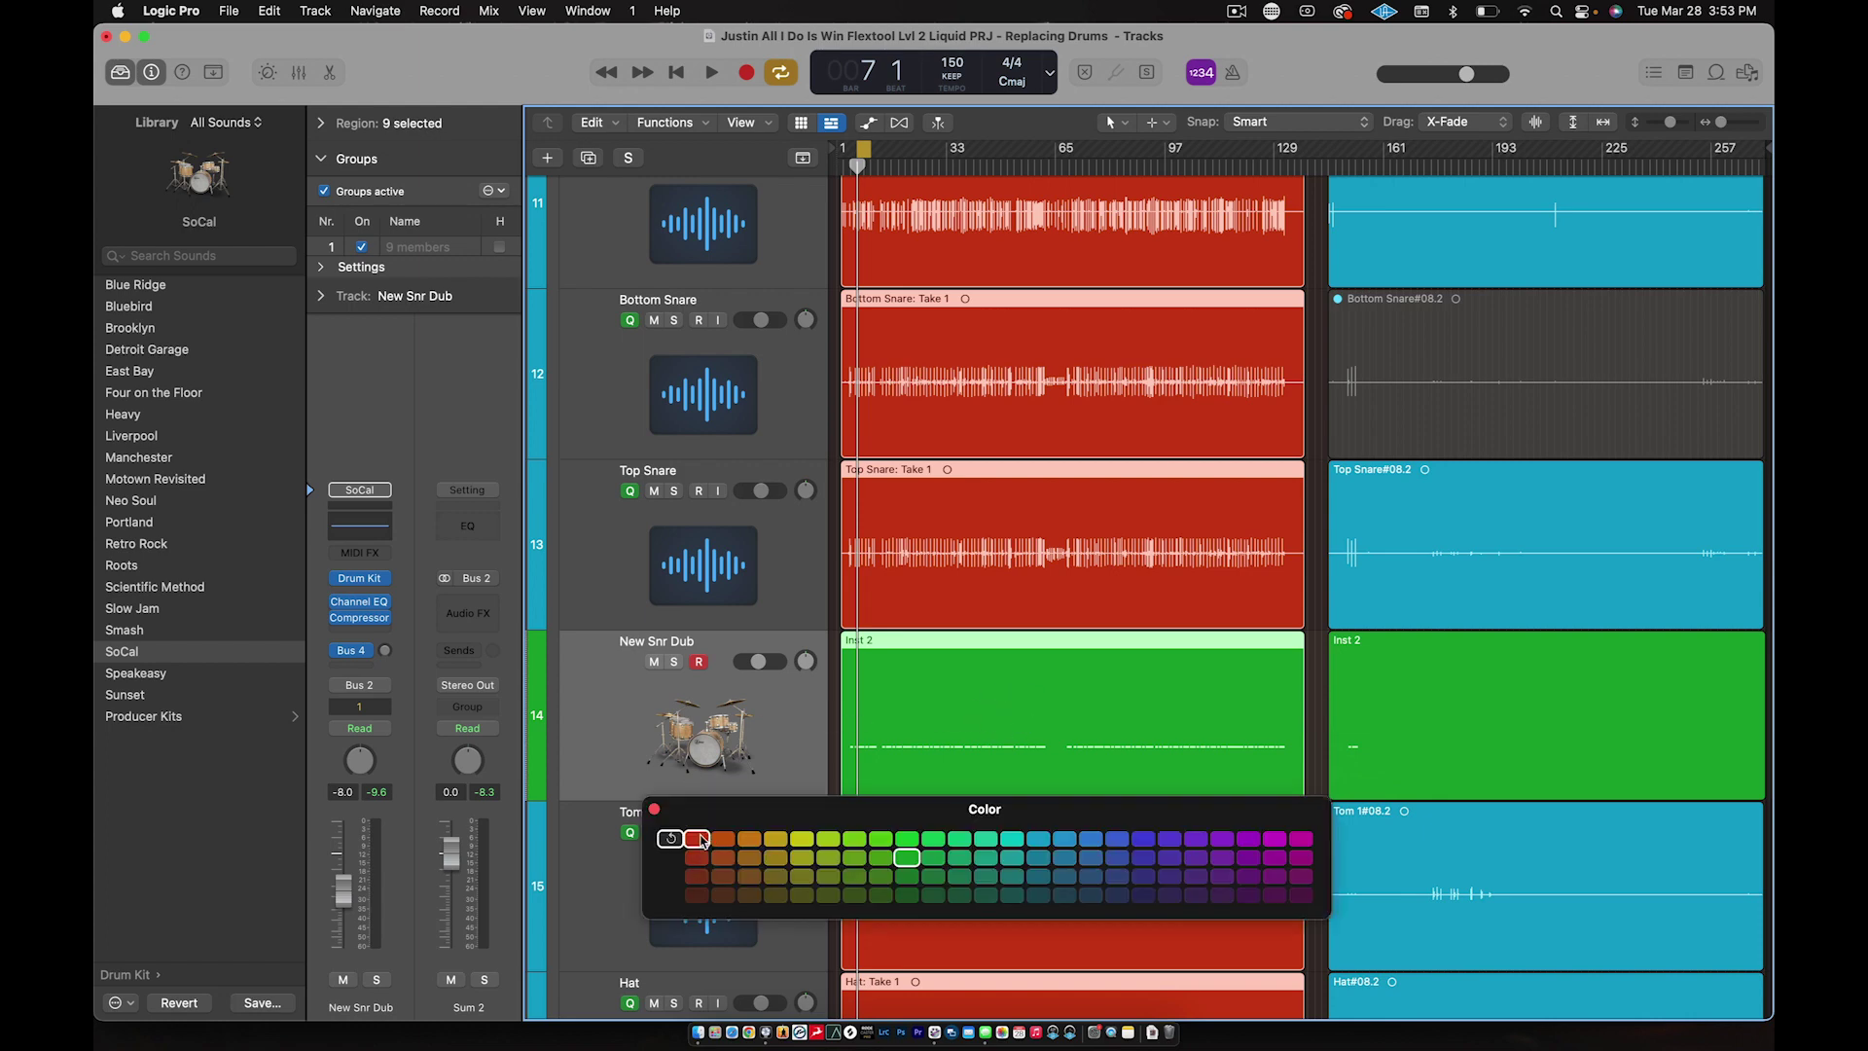
pyautogui.click(698, 838)
pyautogui.click(653, 808)
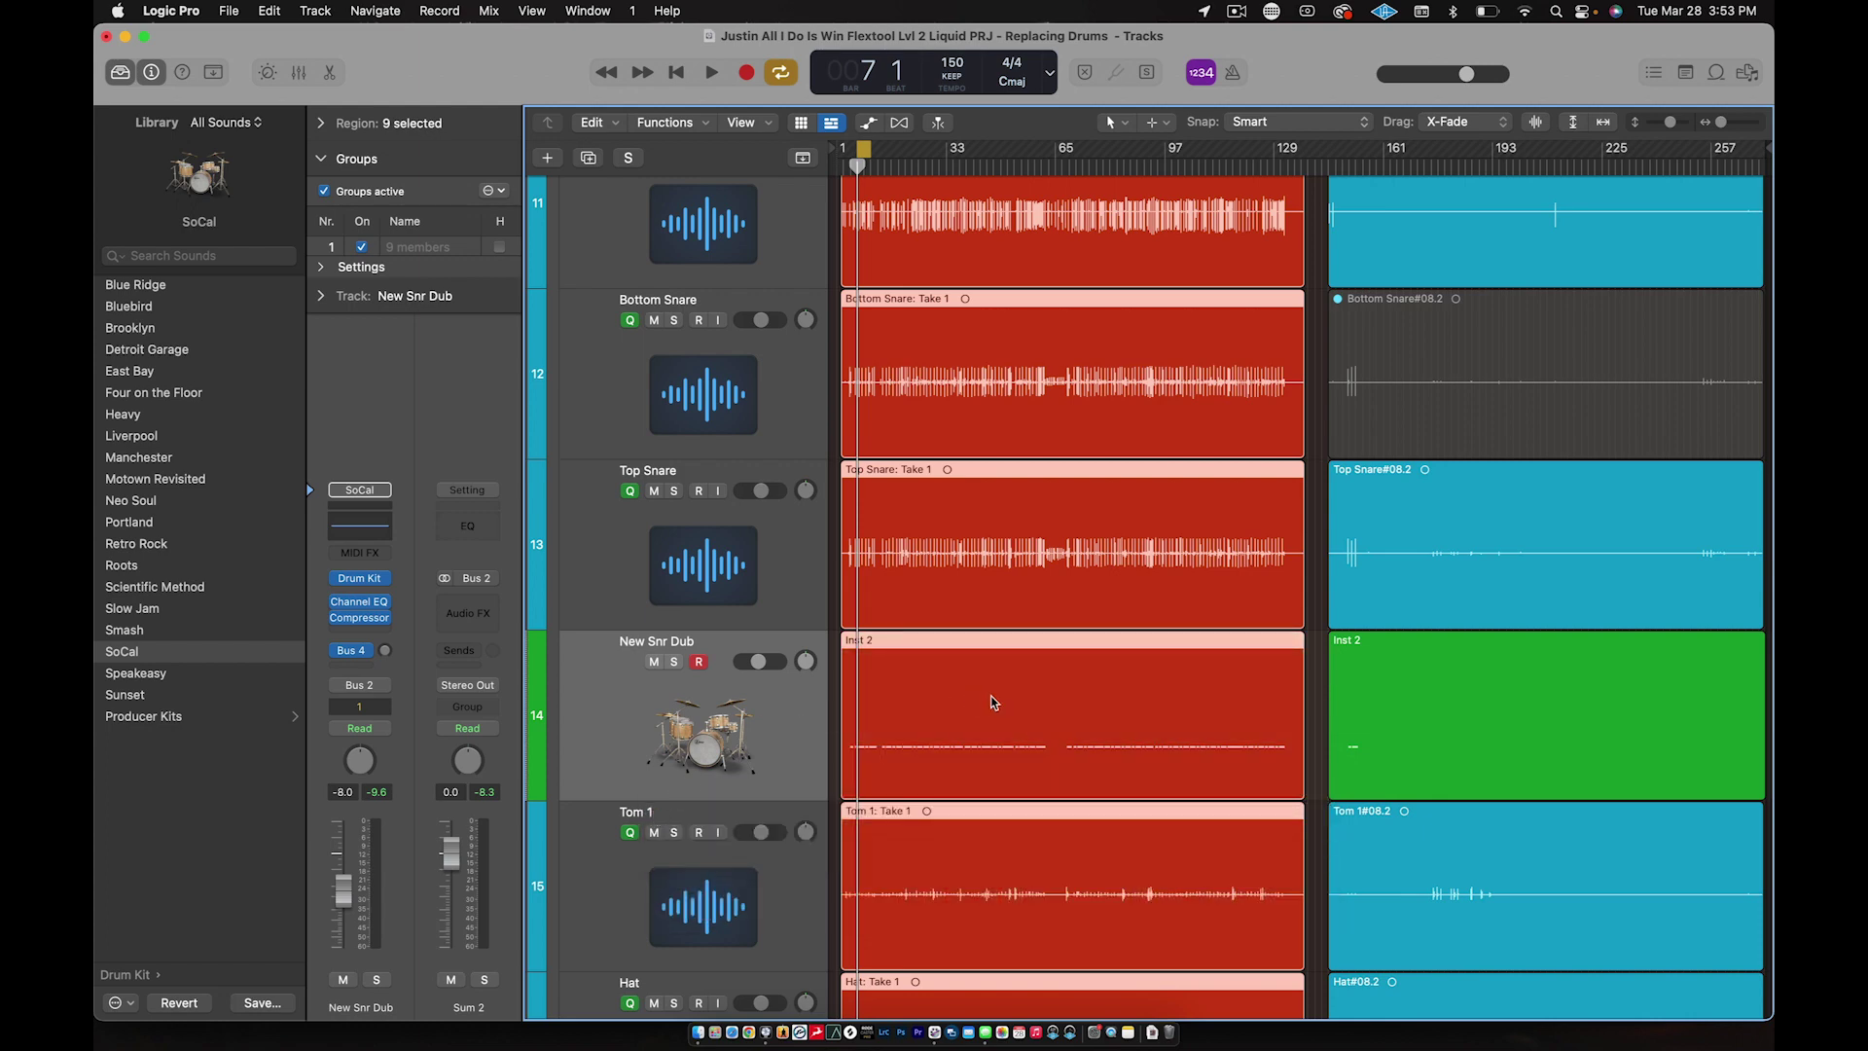
pyautogui.scroll(2, 992, 702)
pyautogui.scroll(-5, 1013, 679)
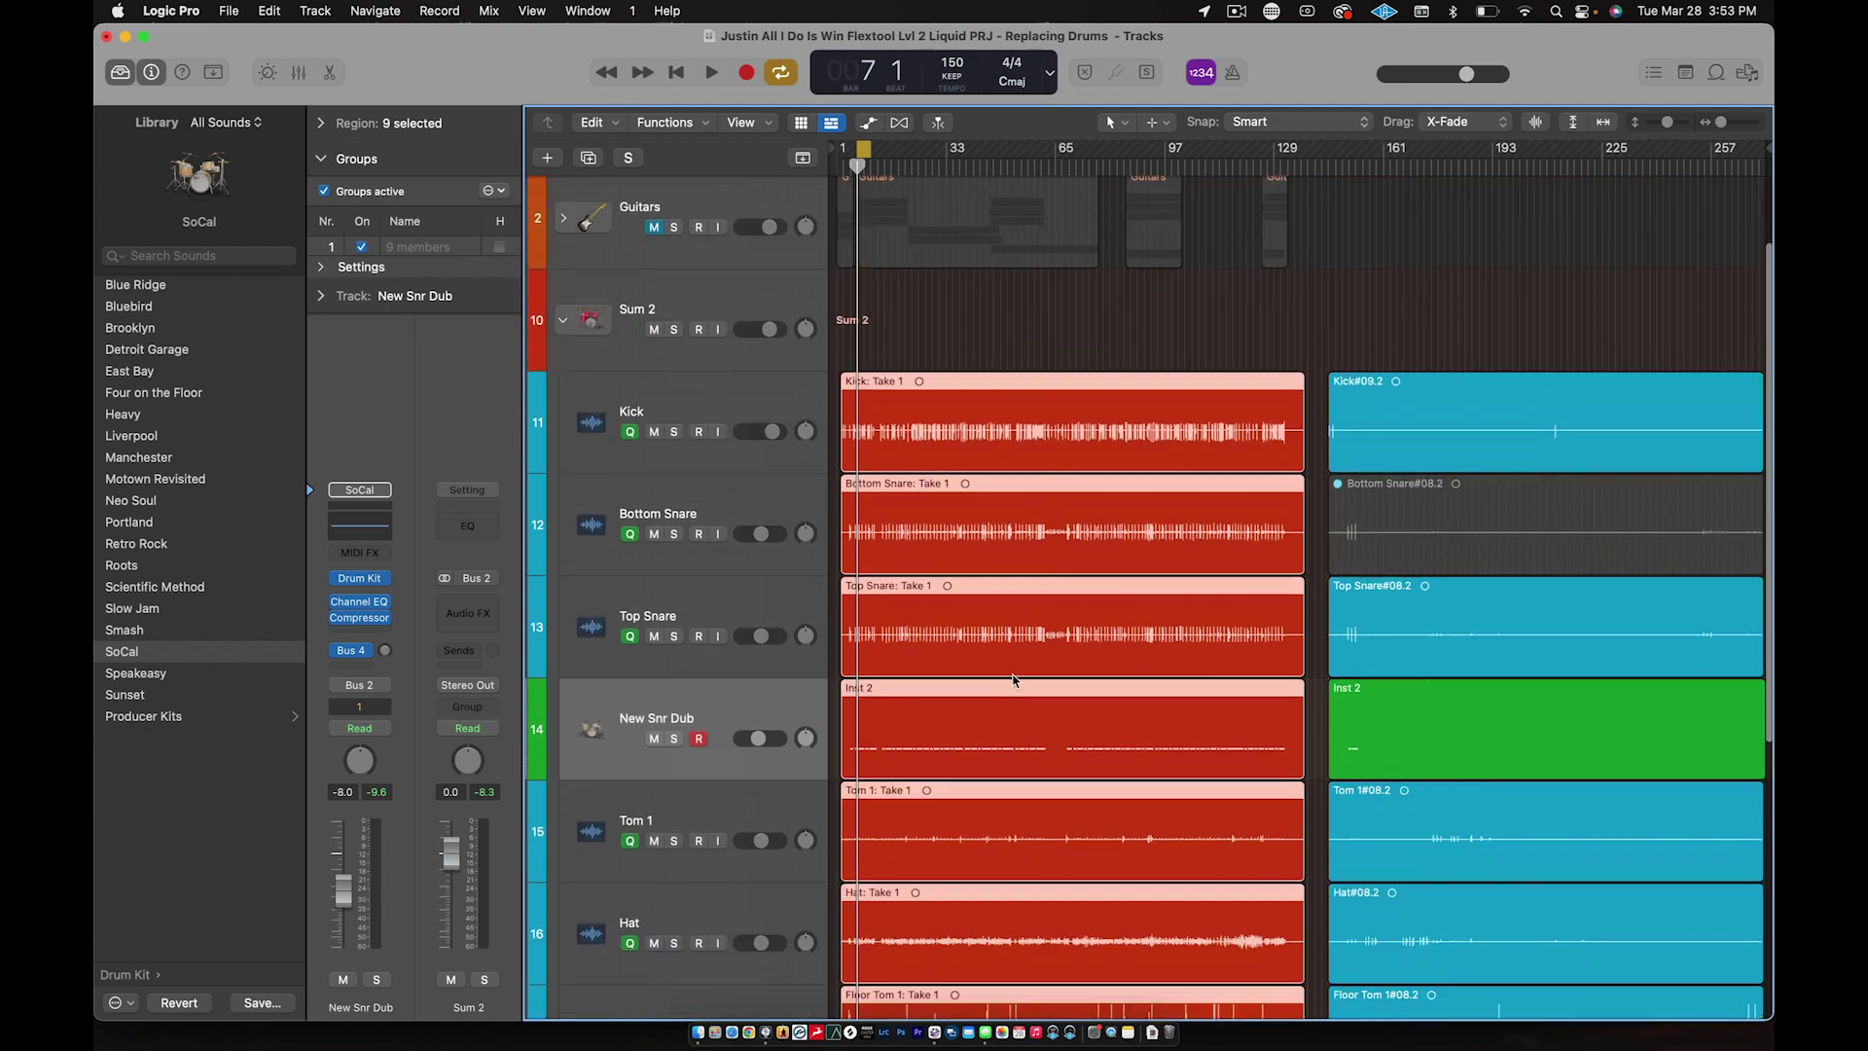
pyautogui.scroll(-3, 1008, 673)
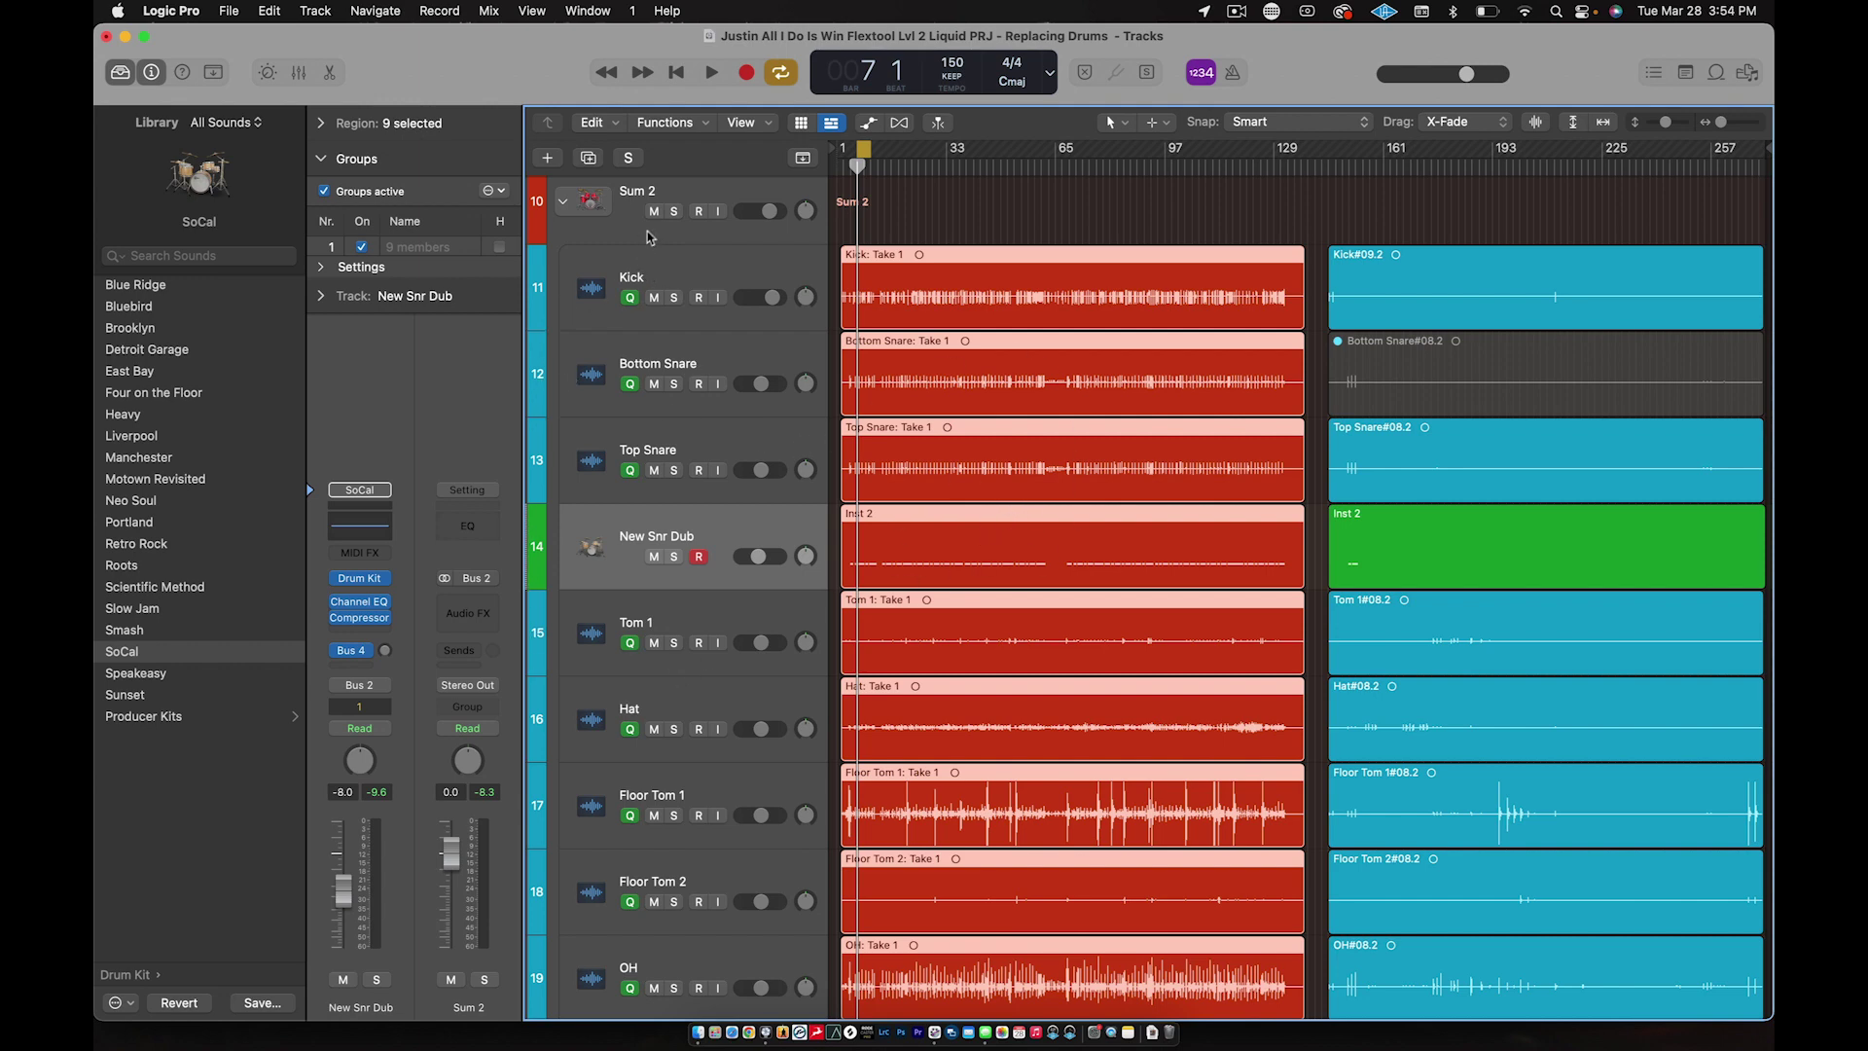
# Step: Assign a red track color to the grouped drum tracks from Bottom Snare's track menu
pyautogui.click(642, 265)
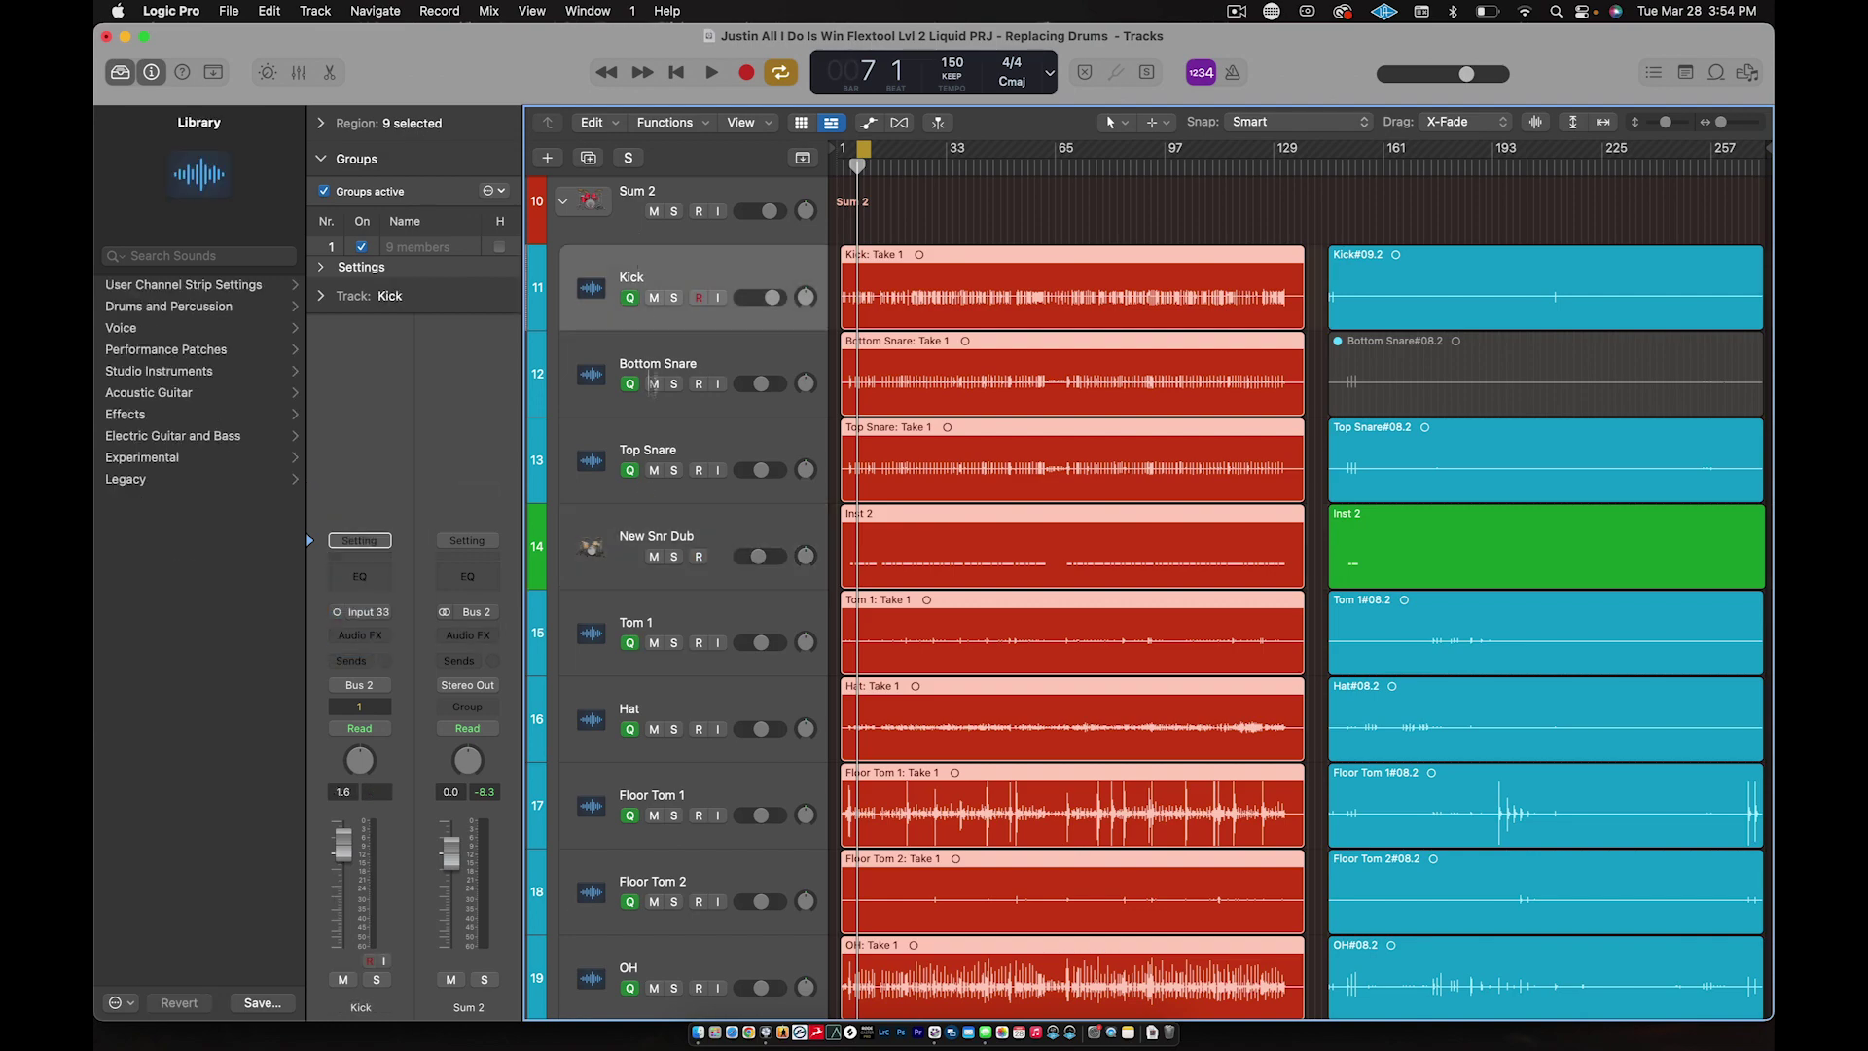
pyautogui.scroll(-2, 637, 555)
pyautogui.scroll(-4, 637, 552)
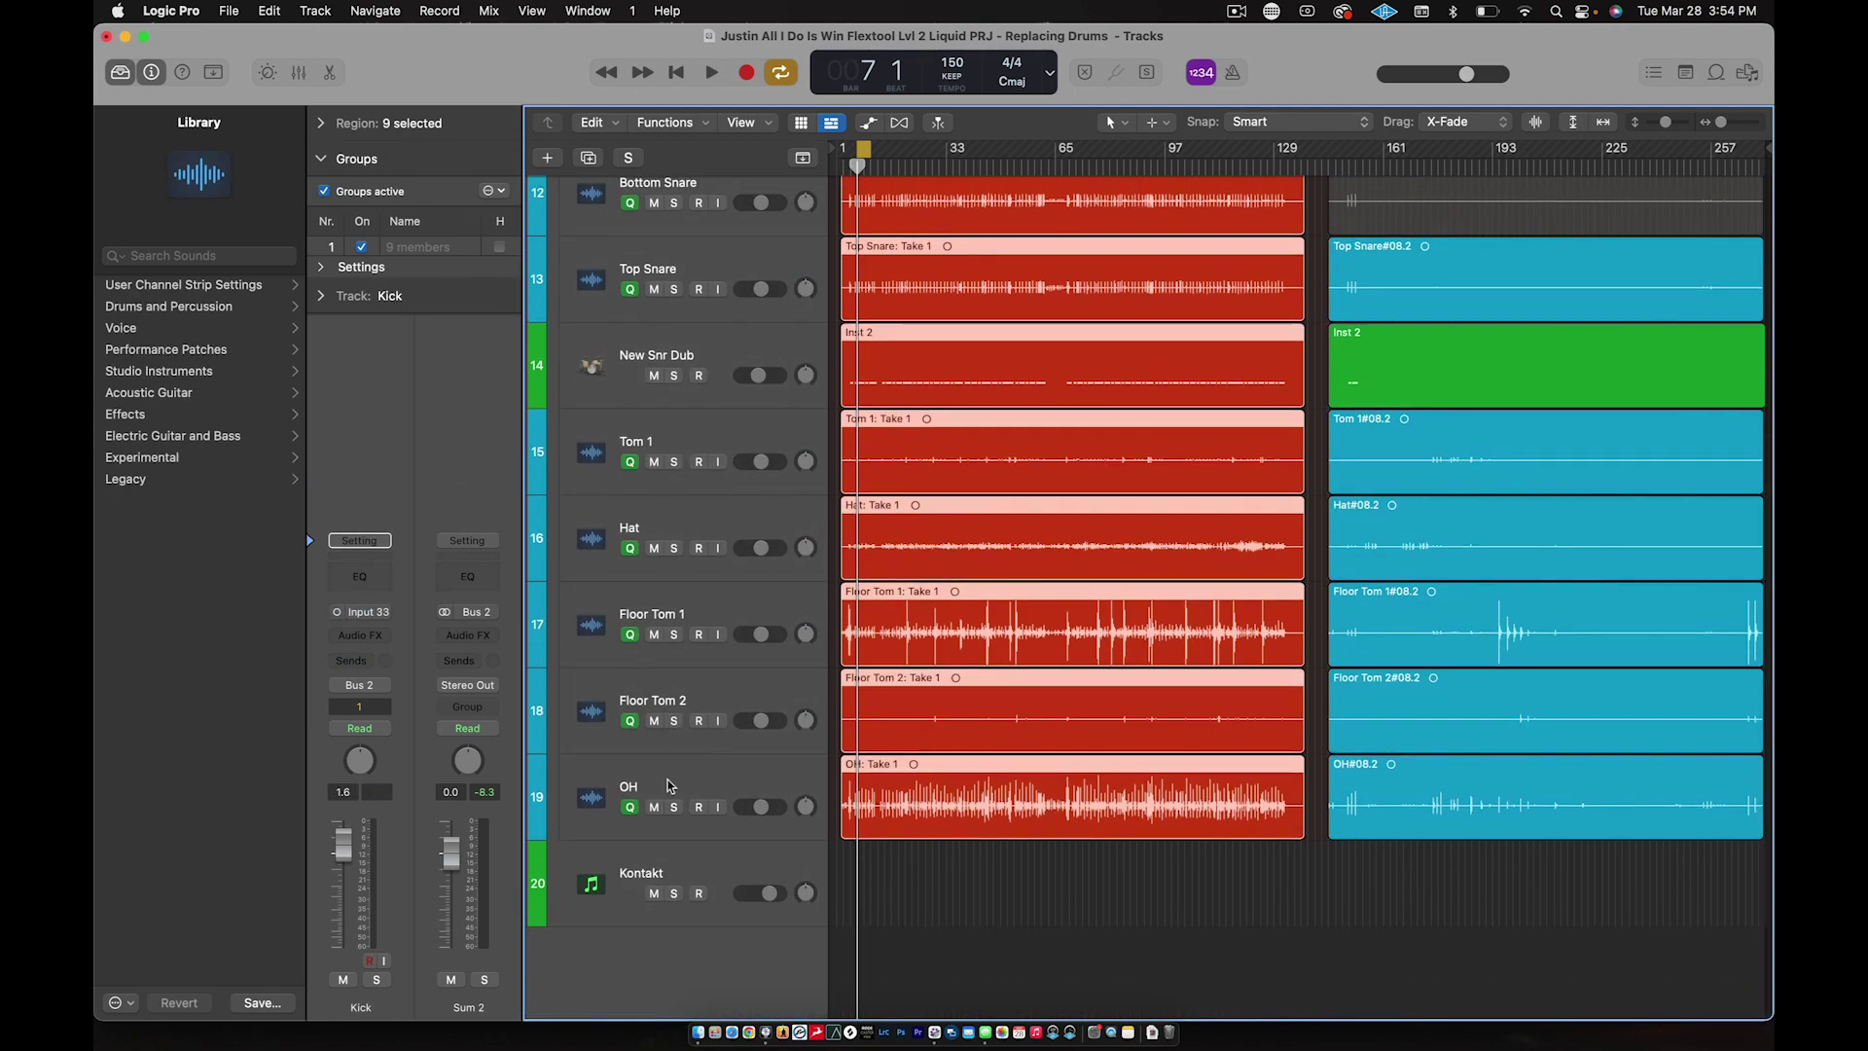
pyautogui.scroll(8, 669, 784)
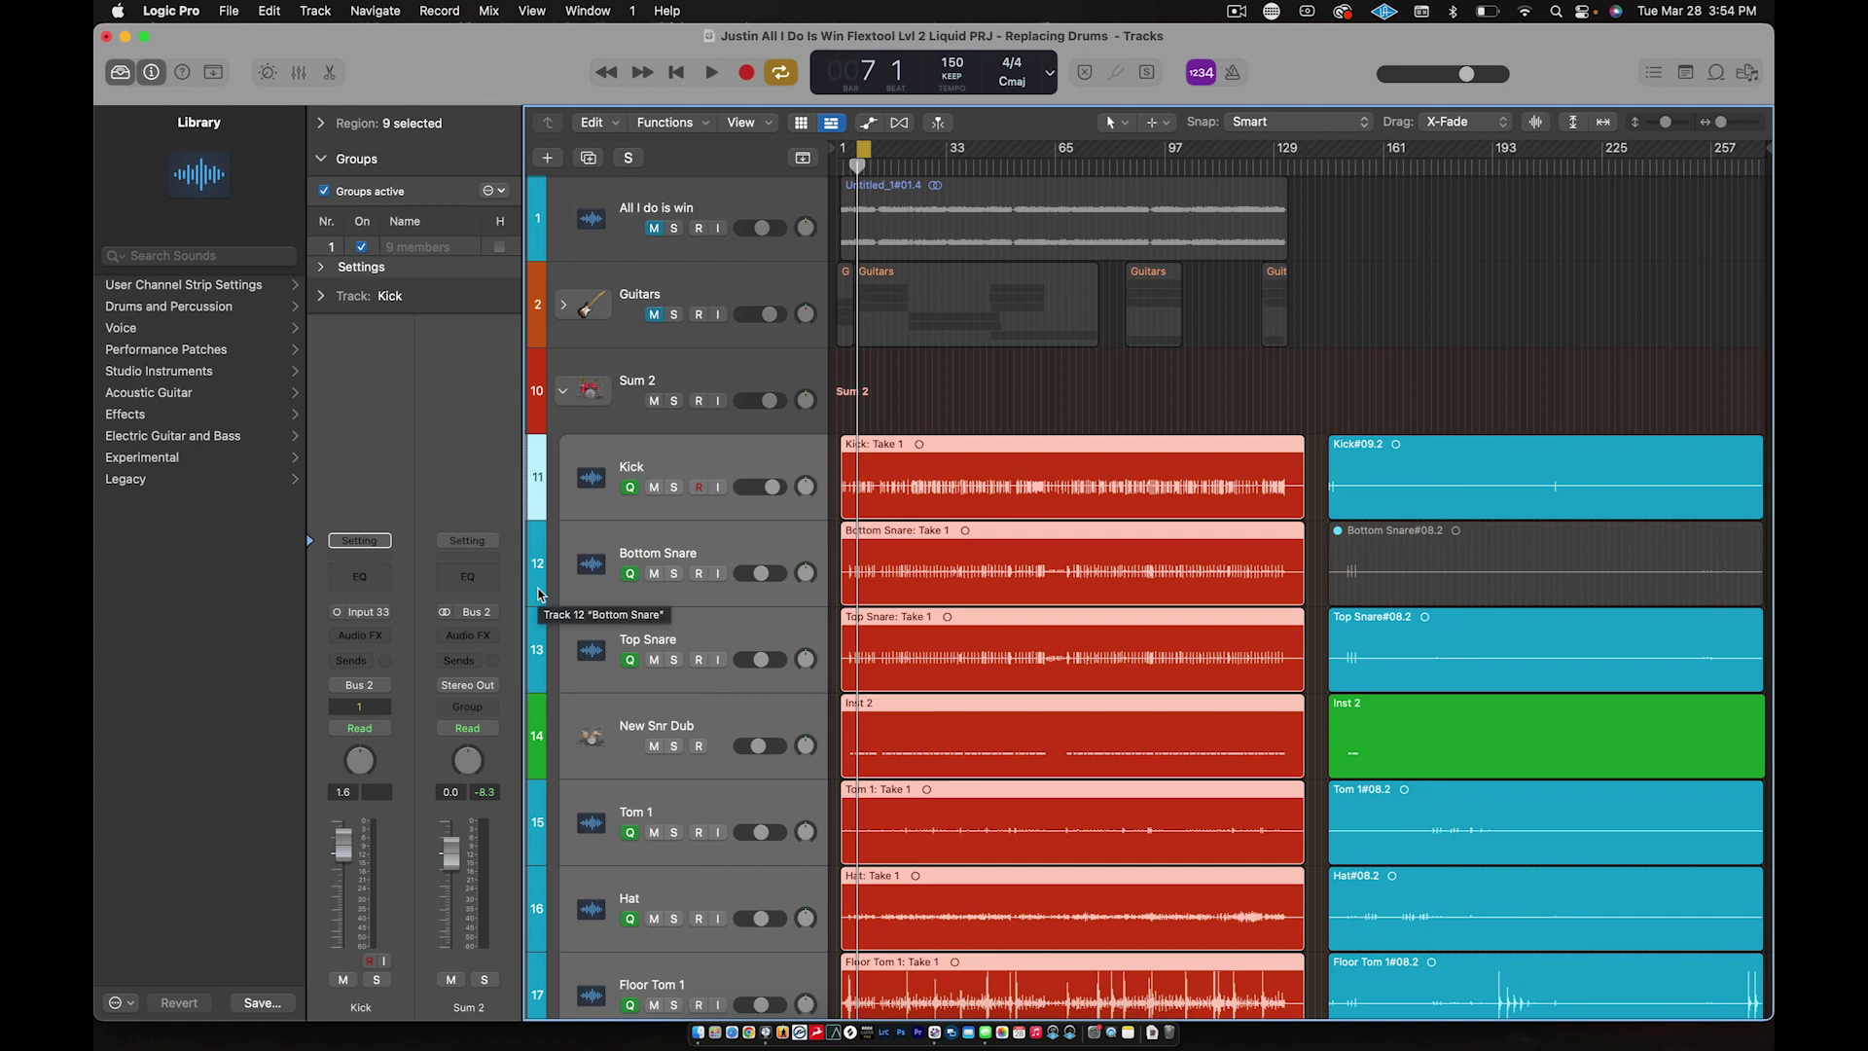
pyautogui.rightClick(542, 595)
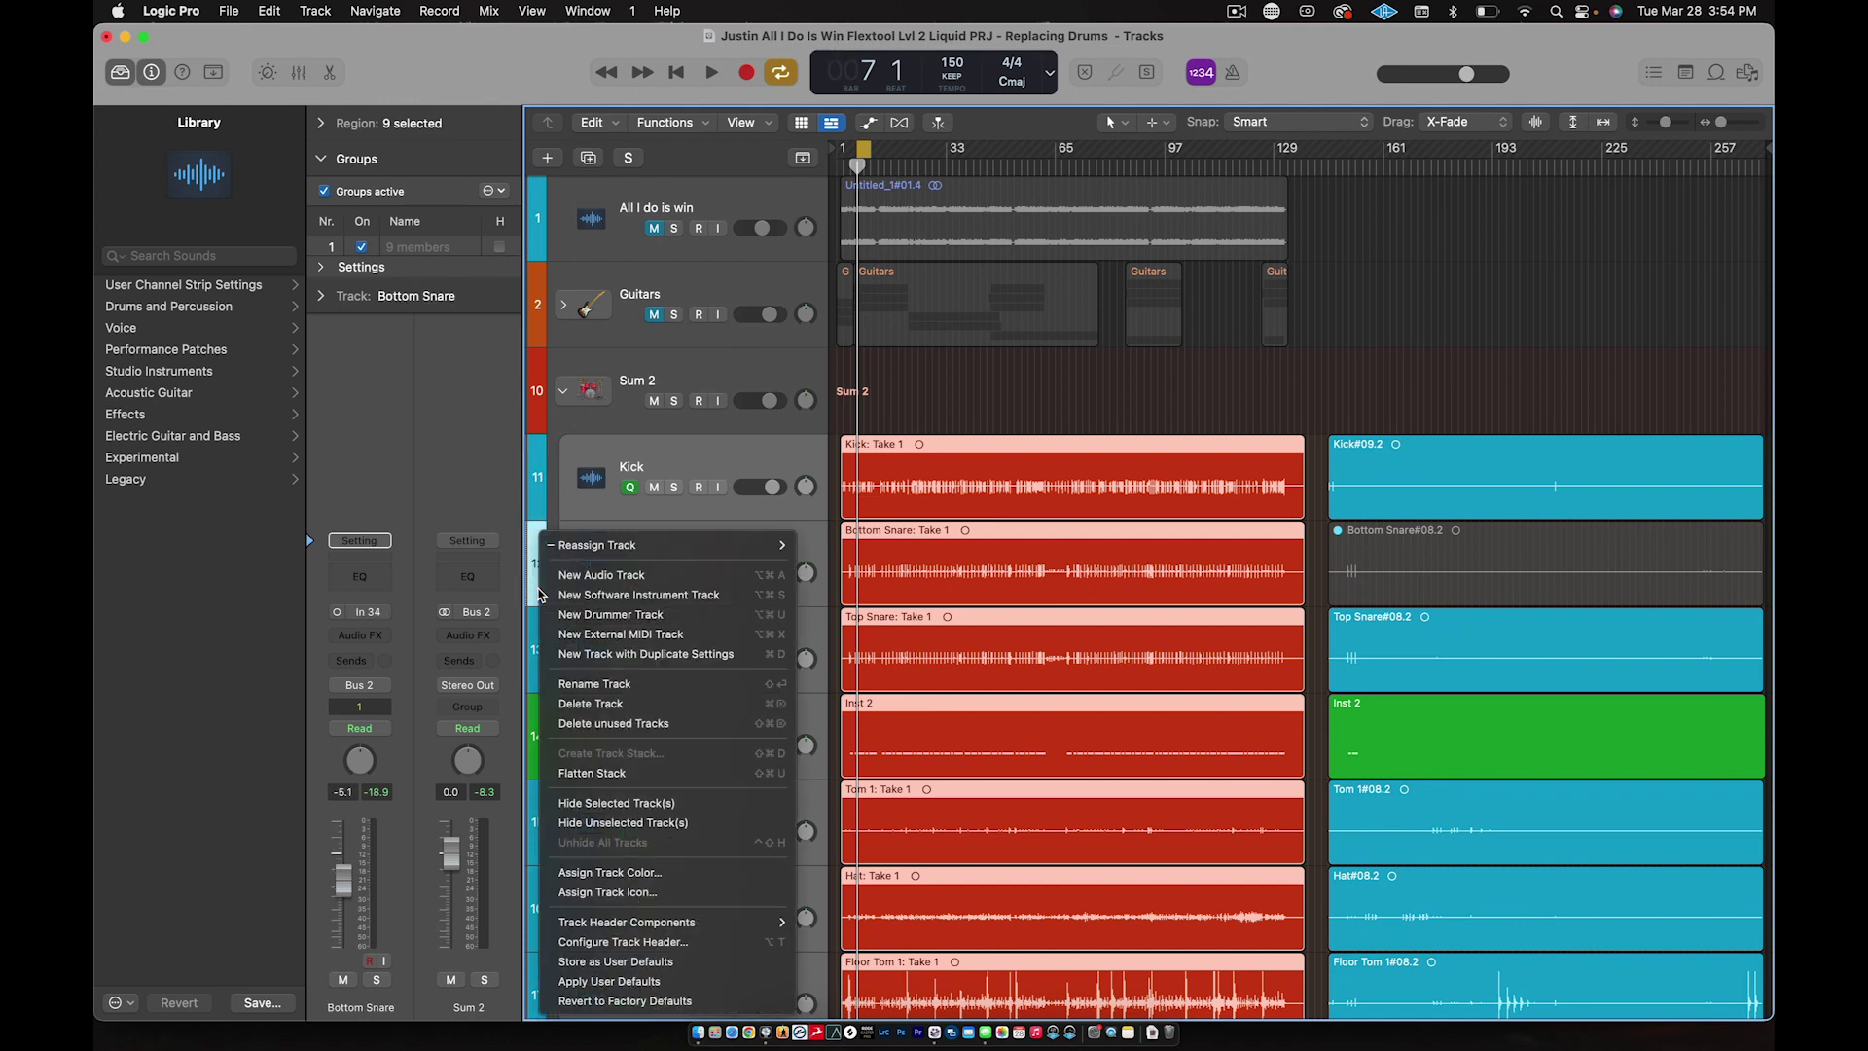
pyautogui.click(615, 876)
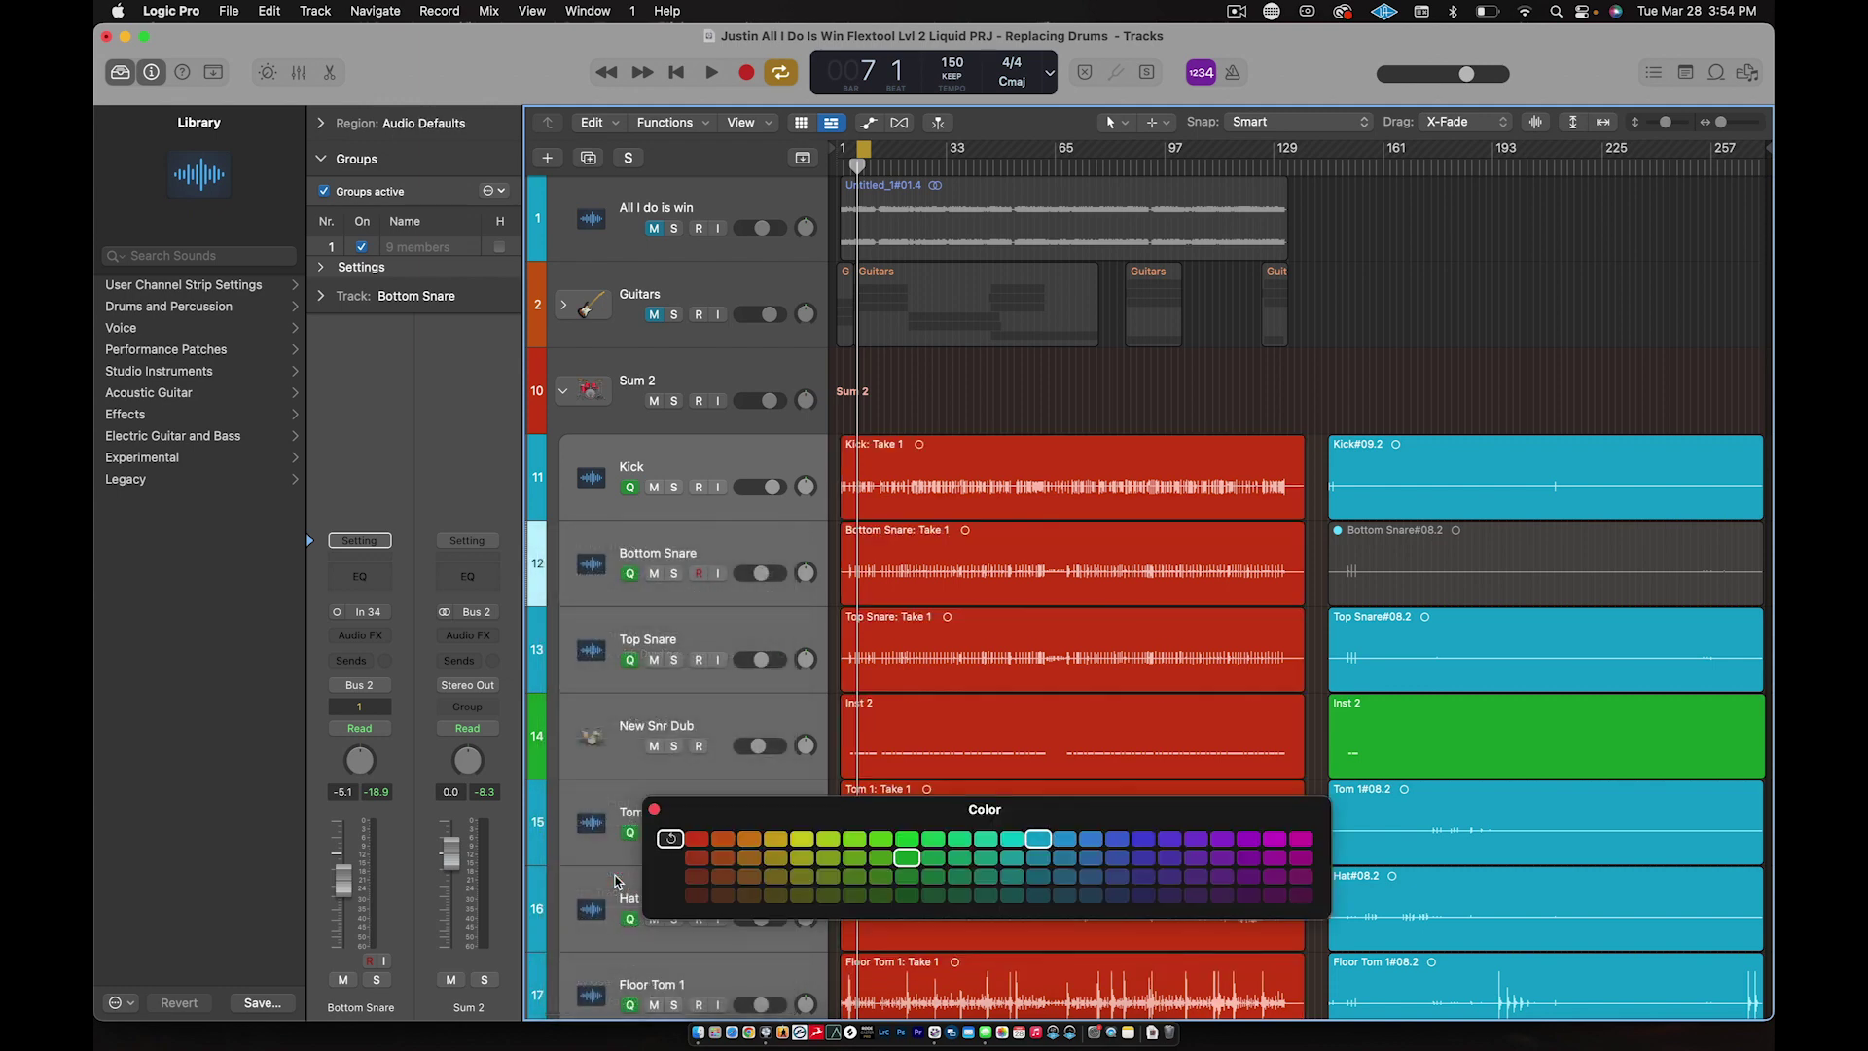
pyautogui.click(696, 839)
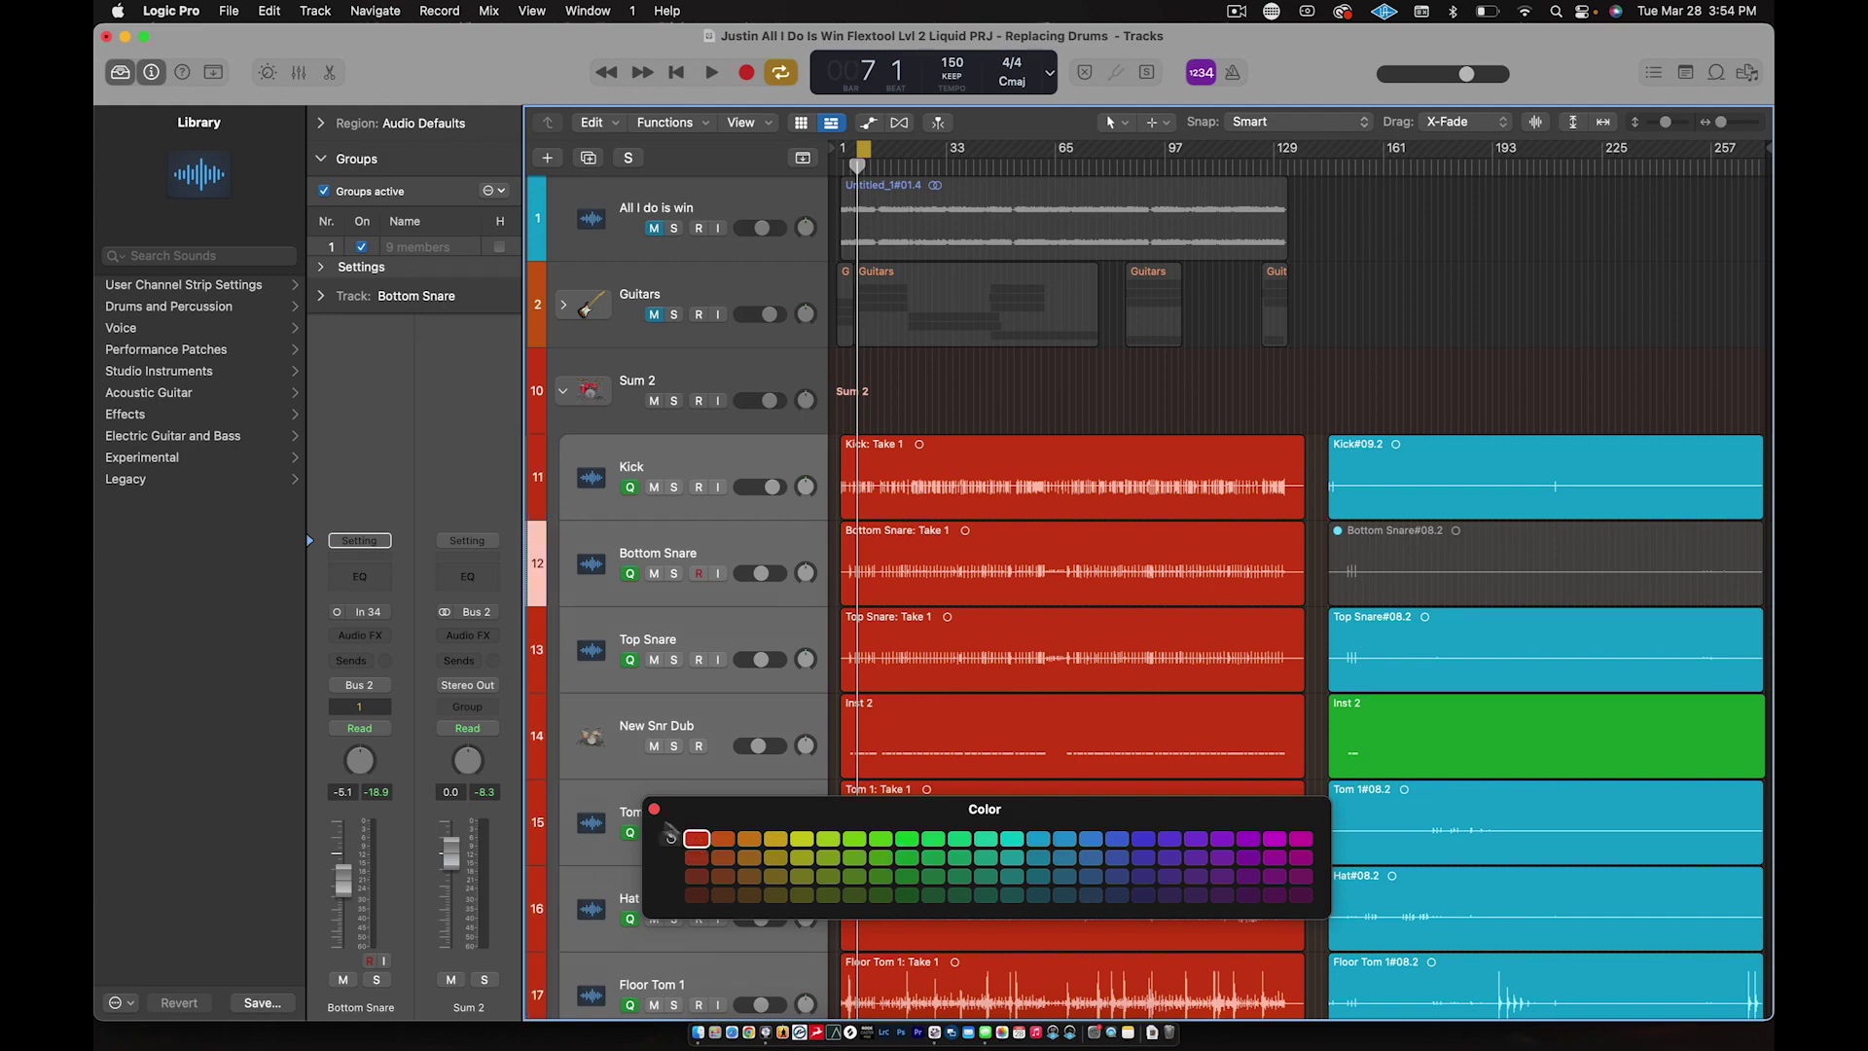
pyautogui.click(654, 808)
# Step: Select the Kick track and scroll through the drum tracks to check the colors
pyautogui.click(712, 454)
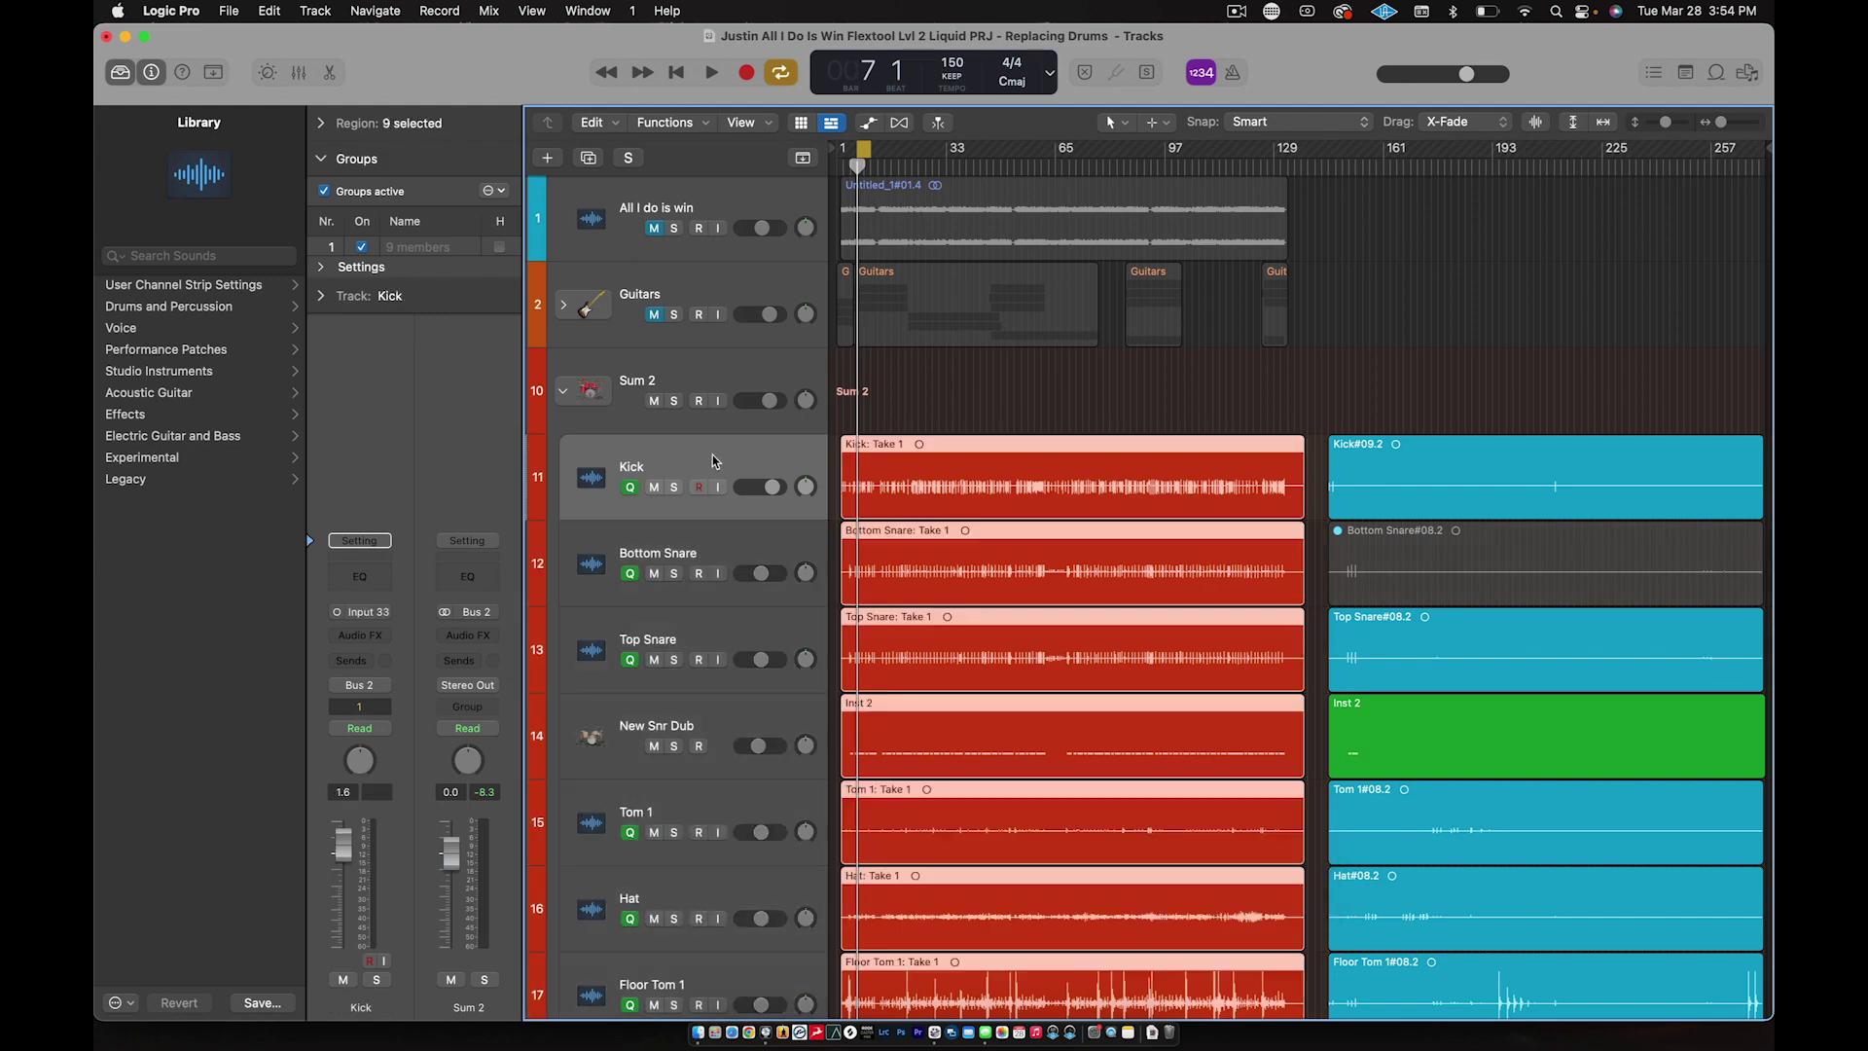
pyautogui.scroll(-5, 974, 635)
pyautogui.scroll(5, 978, 642)
pyautogui.scroll(-3, 956, 518)
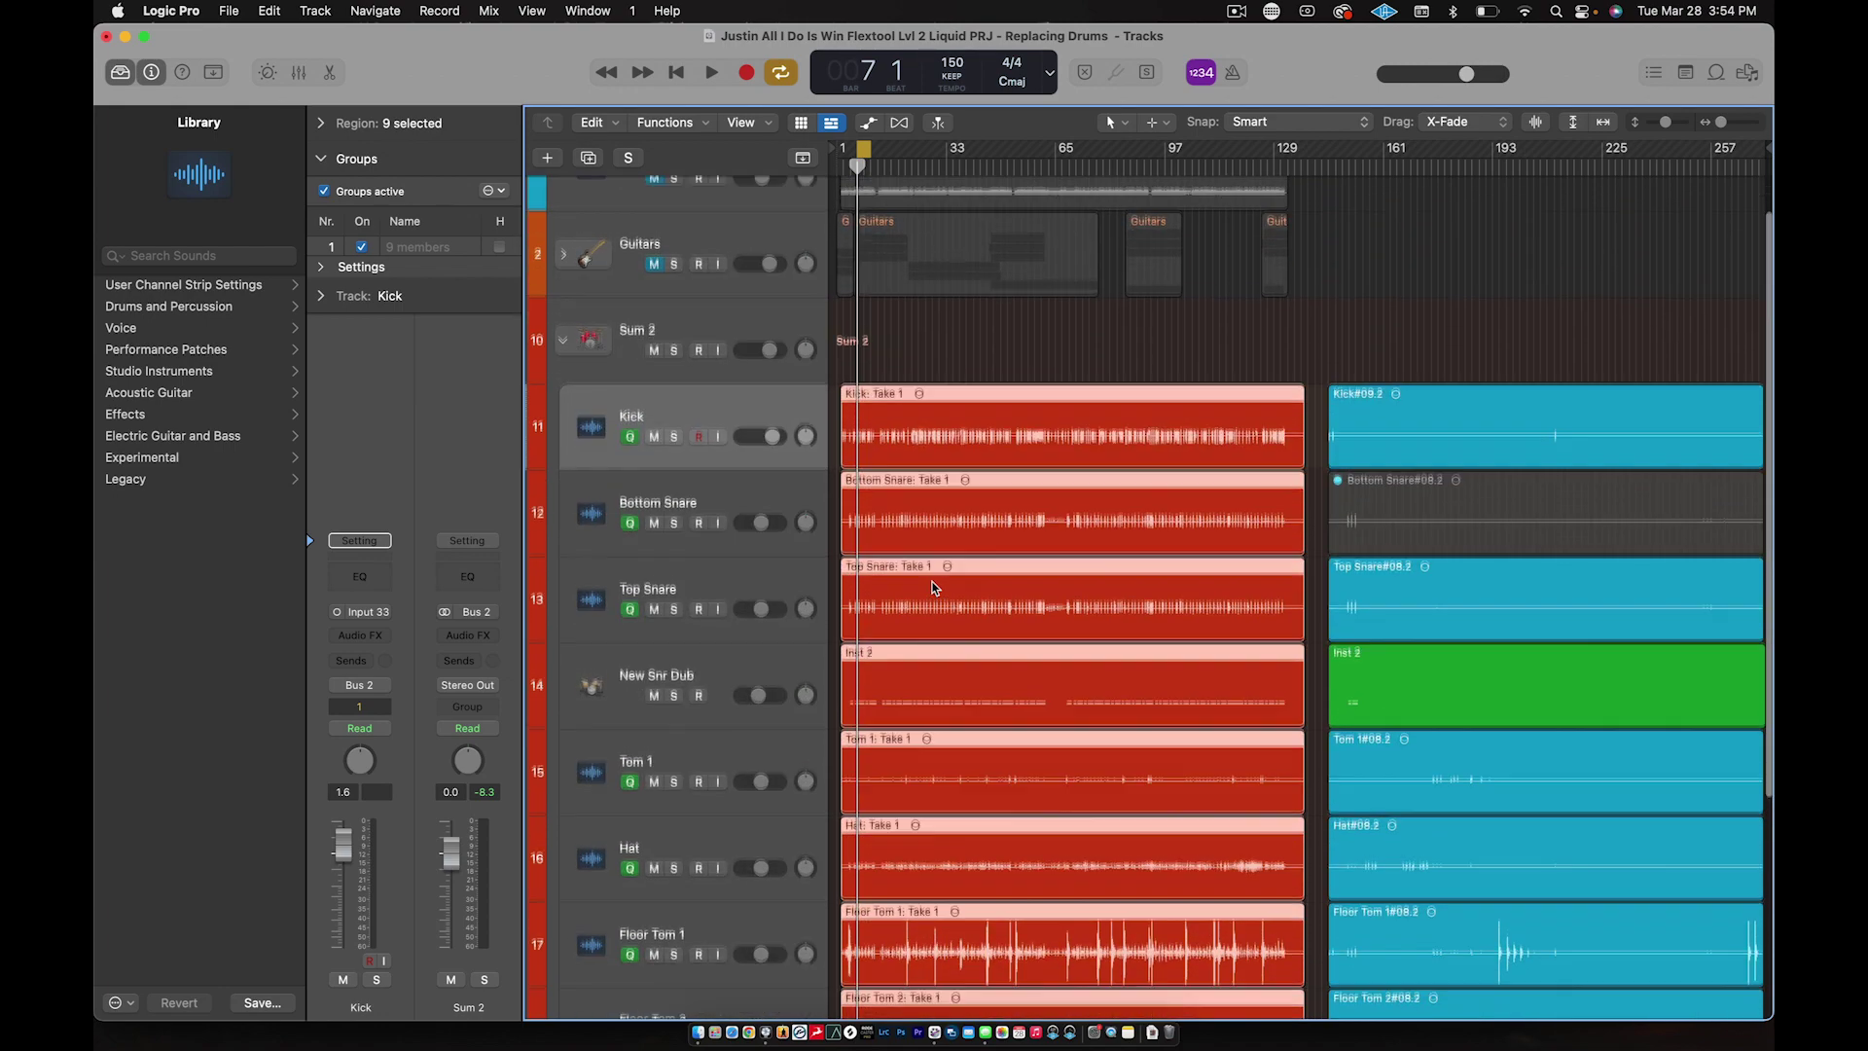
pyautogui.scroll(1, 761, 477)
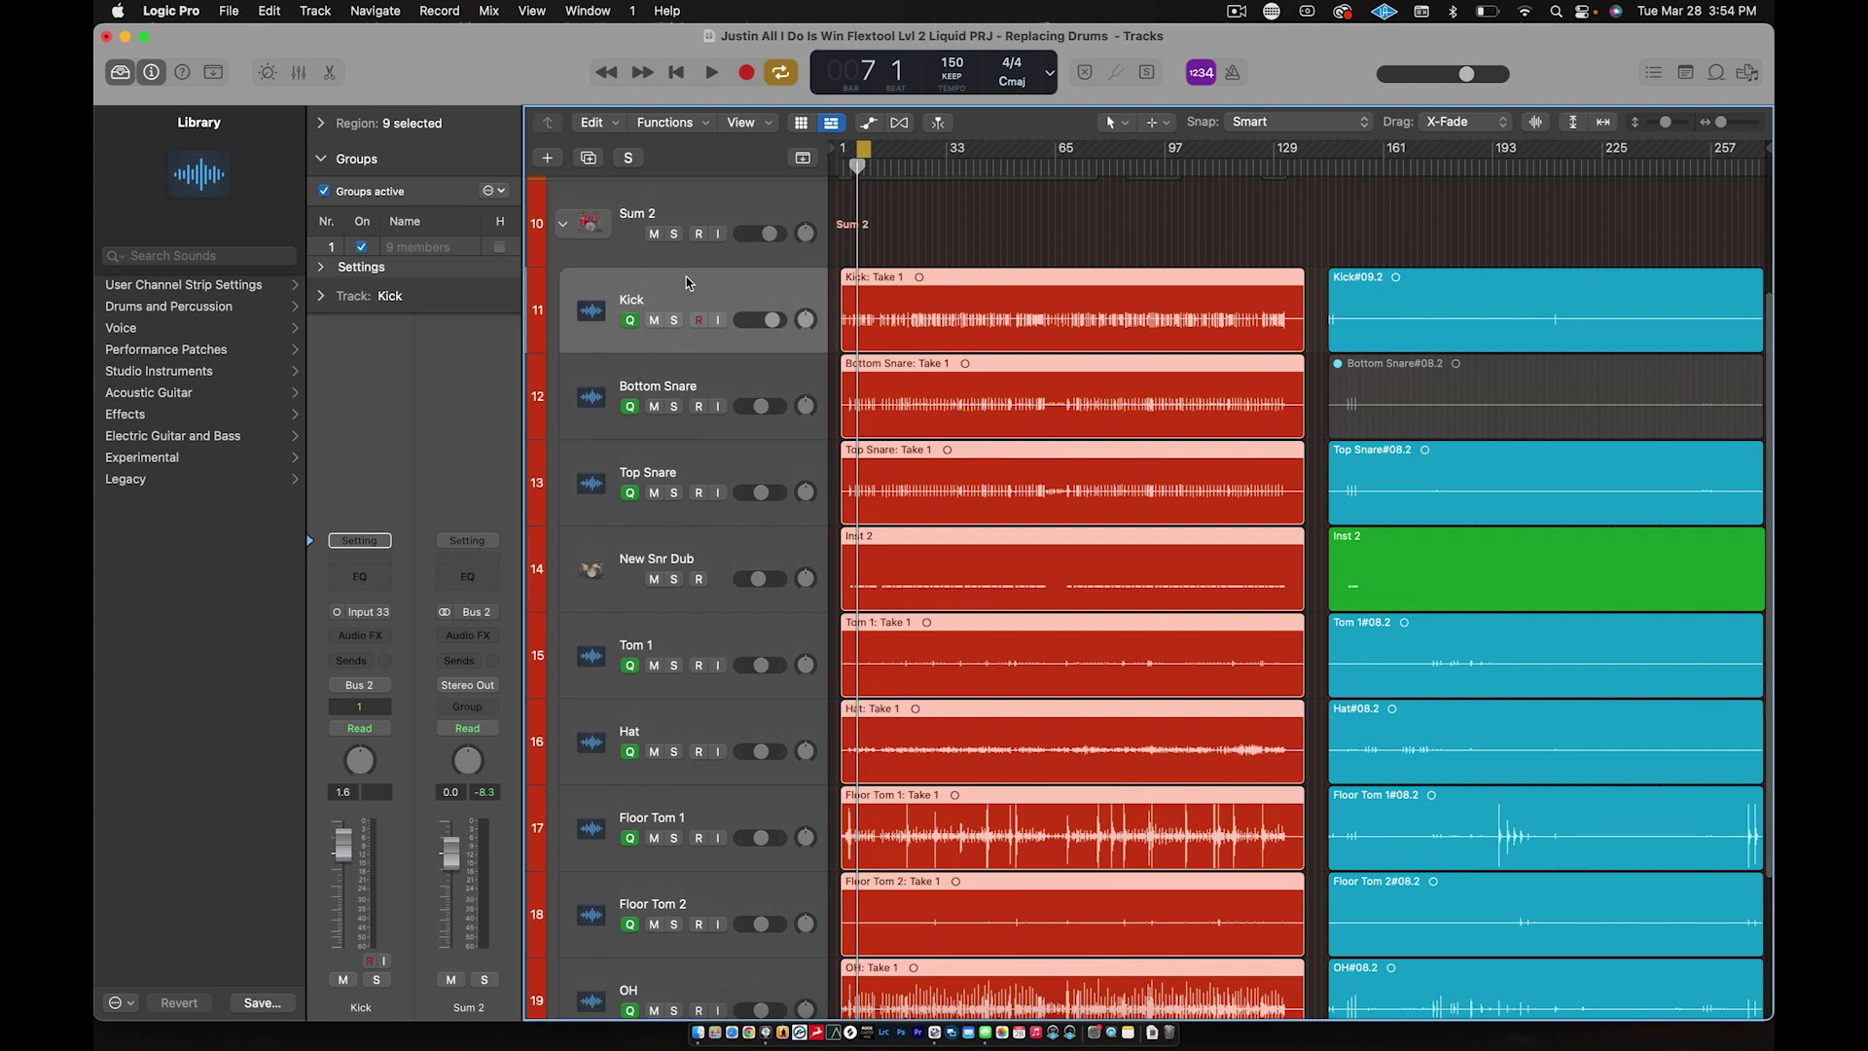